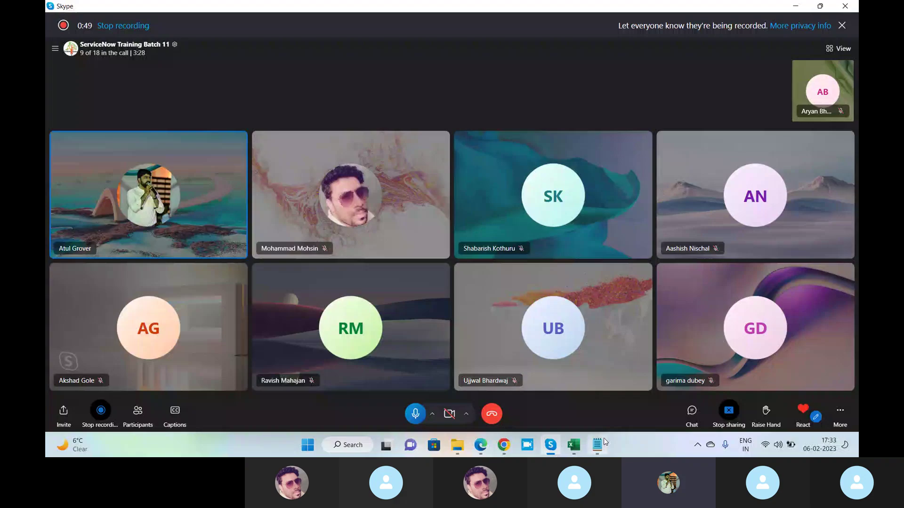
# Show a blank Untitled Notepad note over the shared Skype call.
pyautogui.click(598, 444)
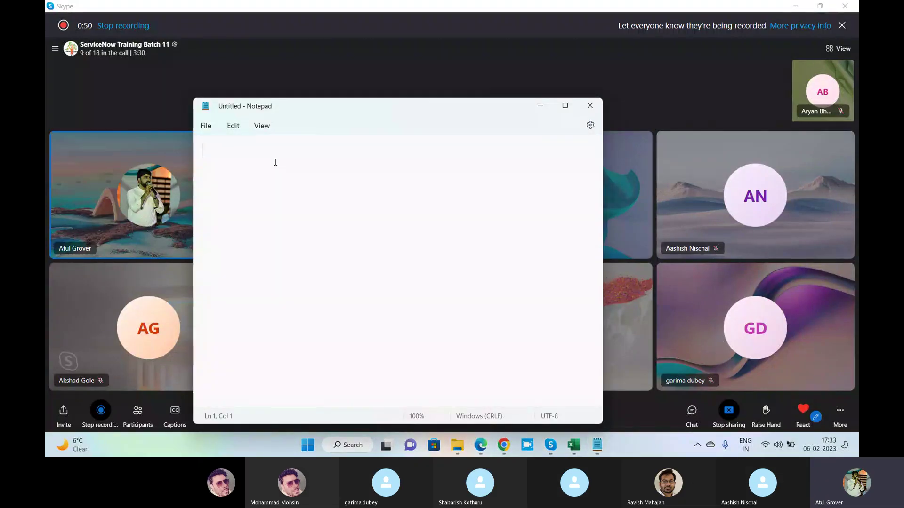
# Write '10 users --- Dev' and, on a line below, 'Dev -- Test - Prod' in the note.
pyautogui.write('10 ')
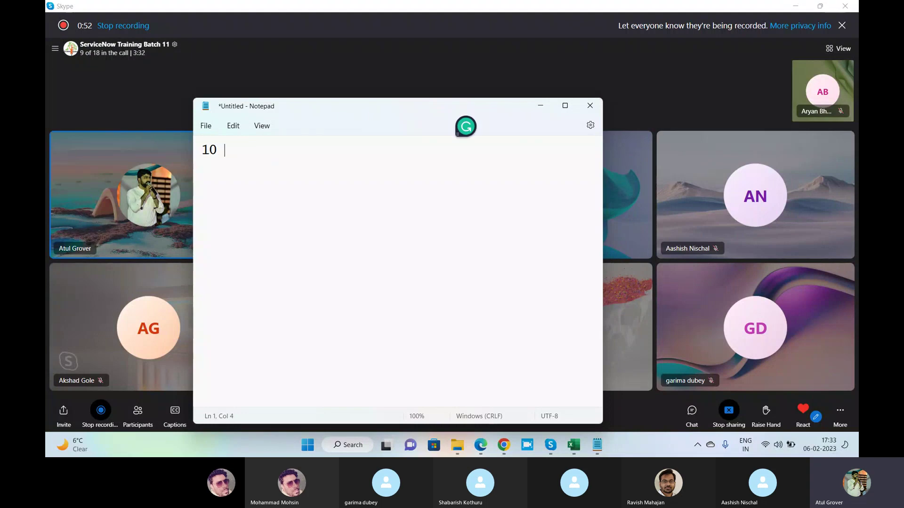
pyautogui.write('users --- Dev')
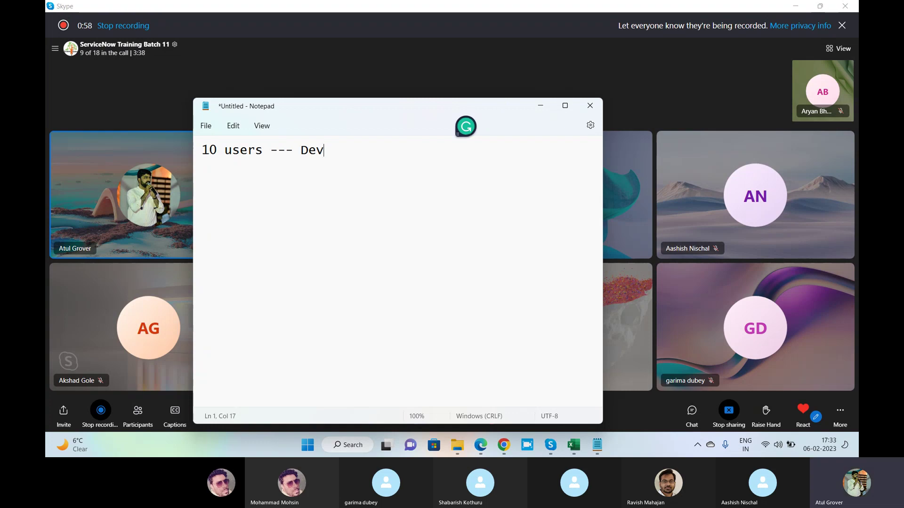
pyautogui.press('Return')
pyautogui.press('Return')
pyautogui.write('Dev -- Test - Prod')
pyautogui.press('Return')
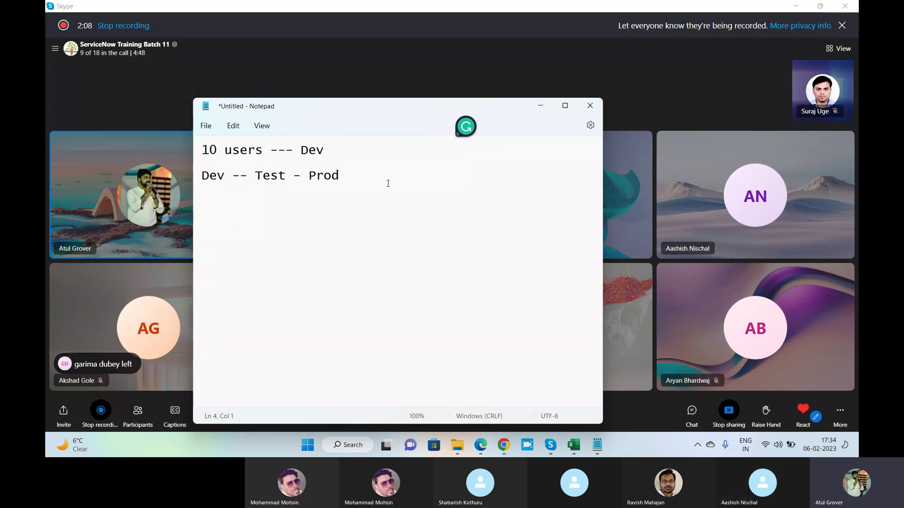
# Add the line '86721 - Dev' beneath the Dev -- Test - Prod sequence.
pyautogui.click(353, 160)
pyautogui.click(353, 176)
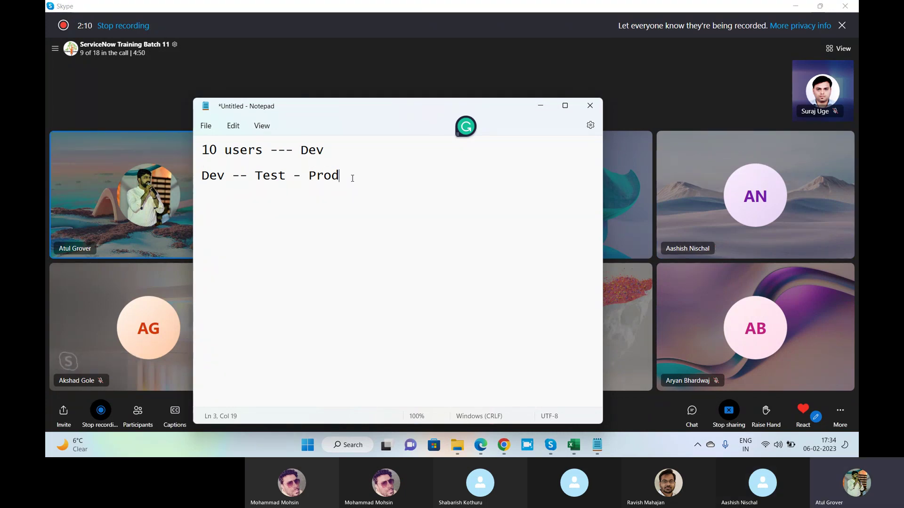
pyautogui.press('Return')
pyautogui.press('Return')
pyautogui.press('Return')
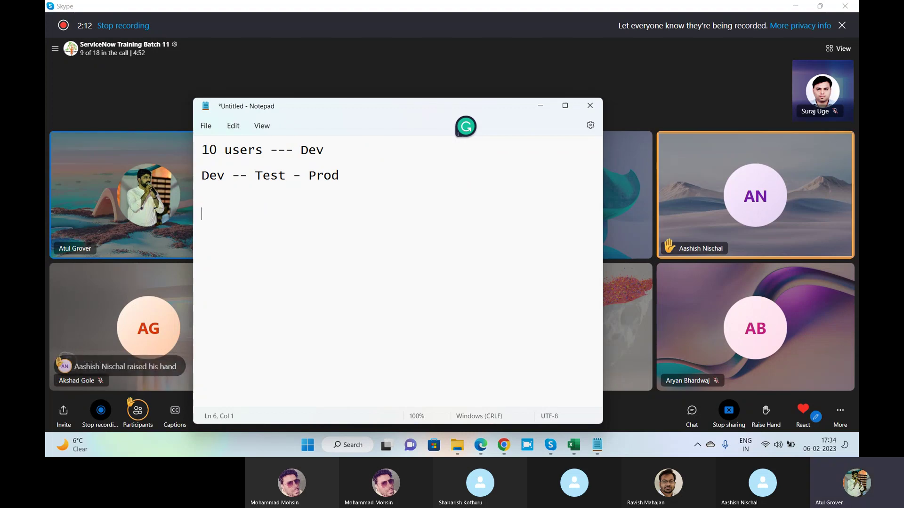
pyautogui.write('8')
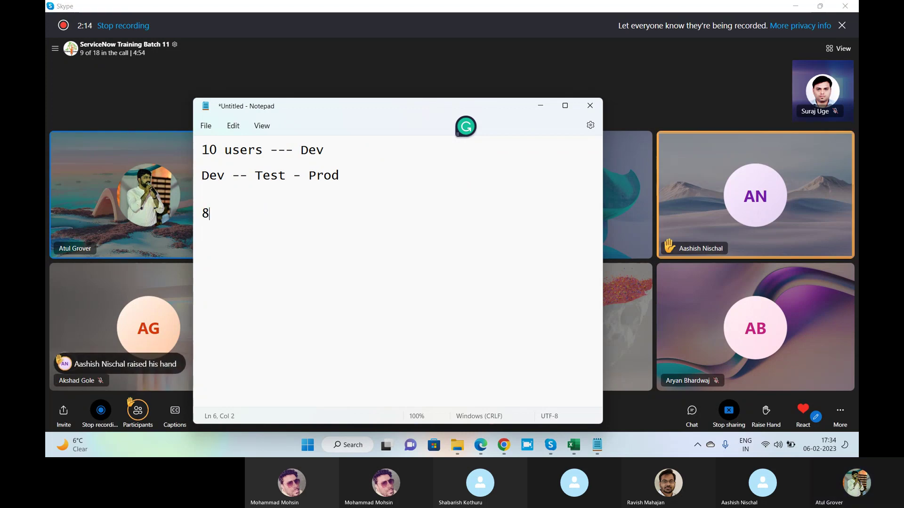
pyautogui.write('6721  -')
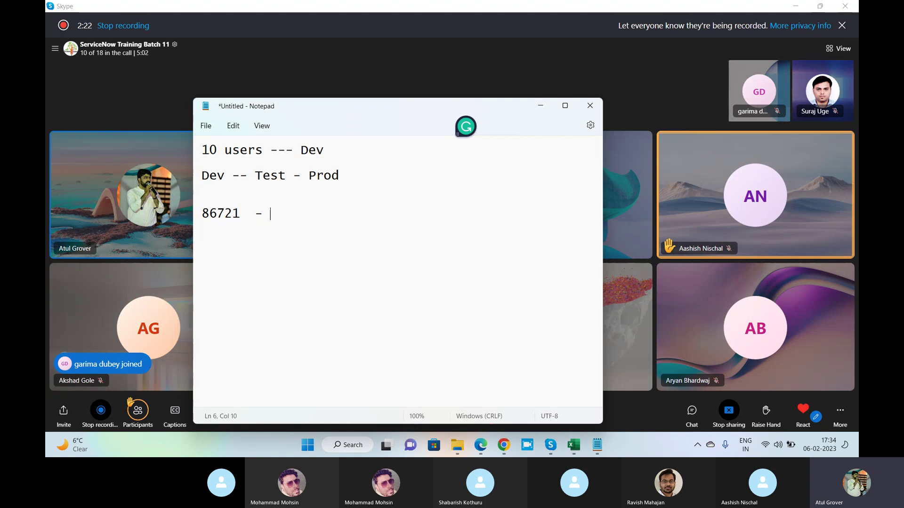
pyautogui.write('Dev')
pyautogui.press('Return')
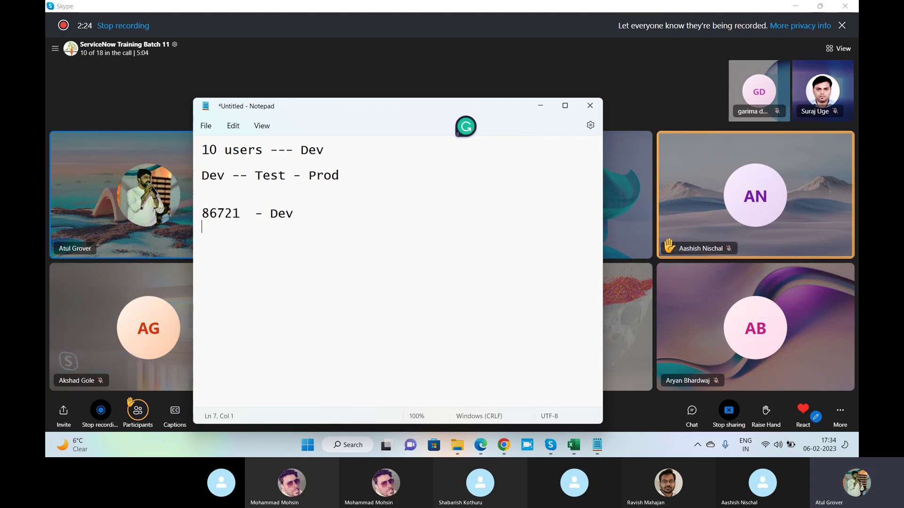
# Type '30550 - Test' on the new line under the Dev entry.
pyautogui.write('30550   - Test')
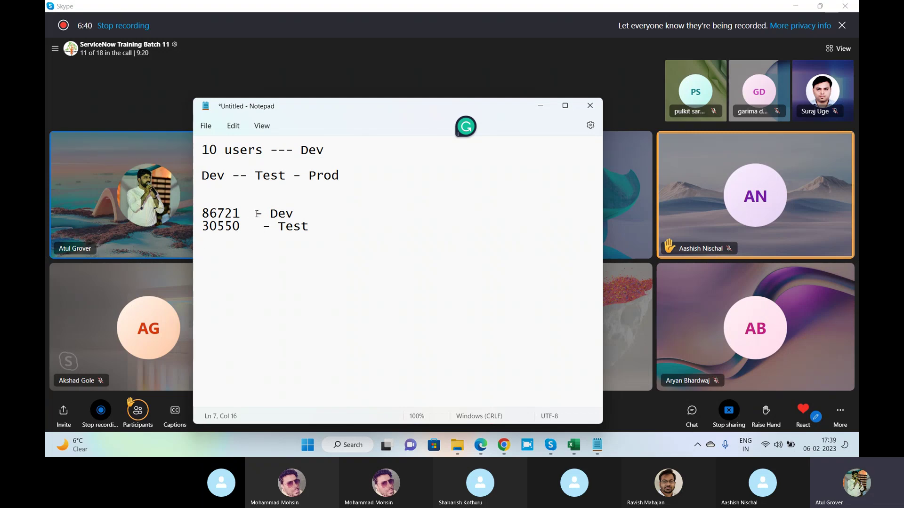
pyautogui.moveTo(297, 210); pyautogui.dragTo(204, 214)
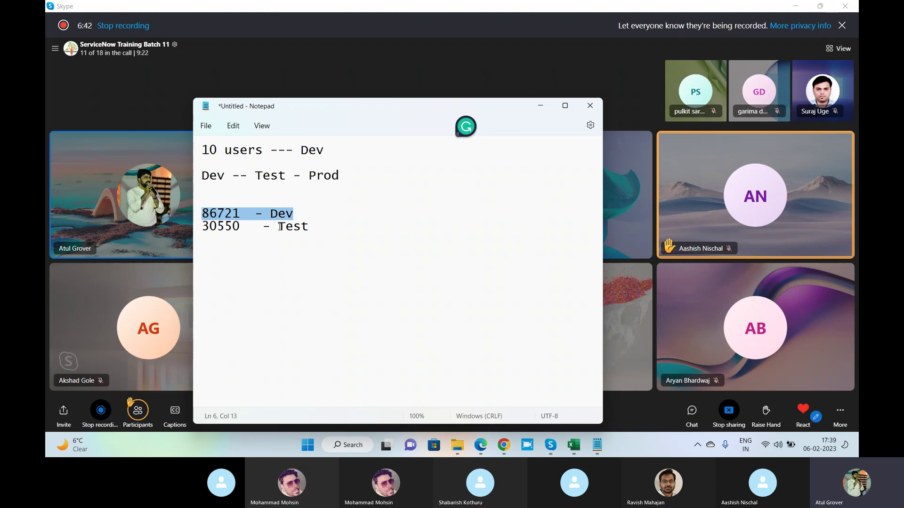
pyautogui.moveTo(309, 227); pyautogui.dragTo(205, 230)
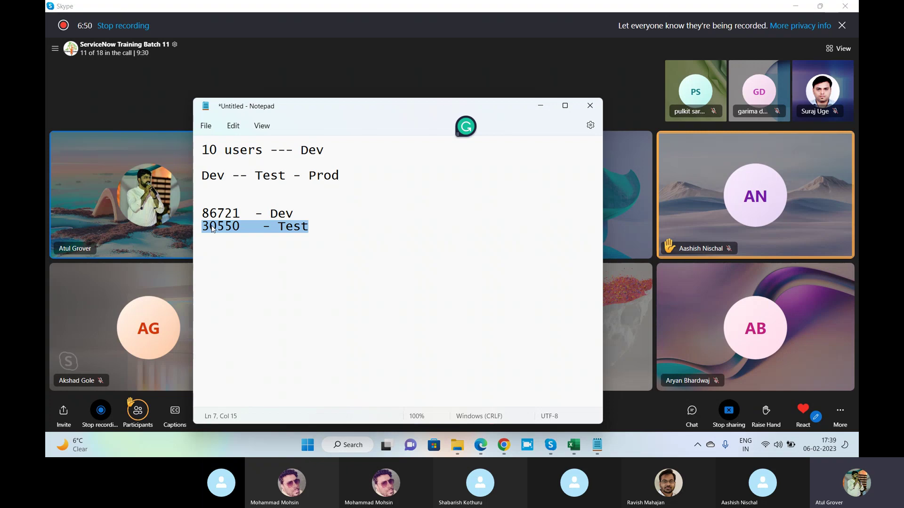
pyautogui.click(326, 147)
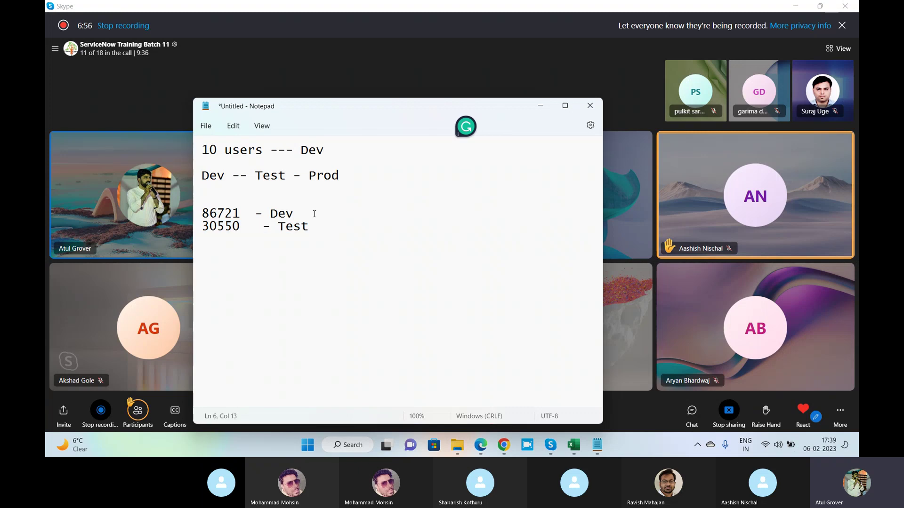
# Filter the ServiceNow Users list by the trainee's User ID and open their record.
pyautogui.click(504, 445)
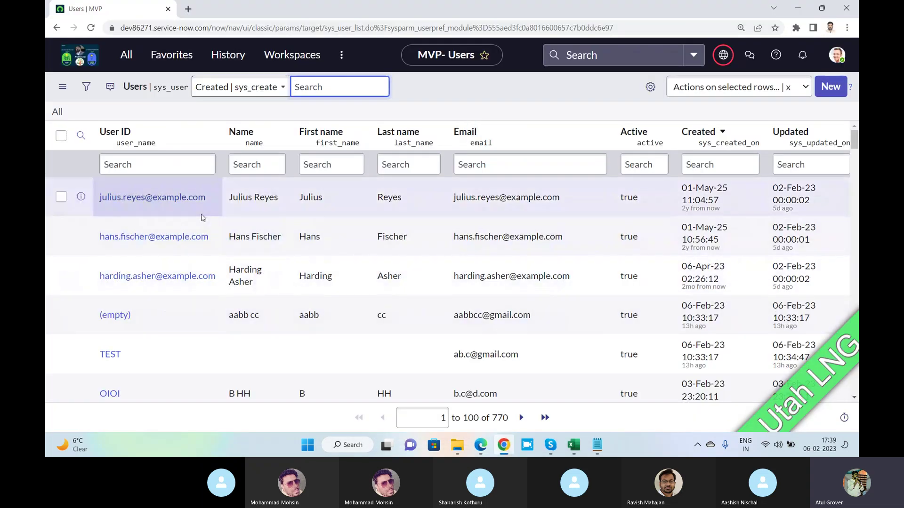
pyautogui.click(139, 165)
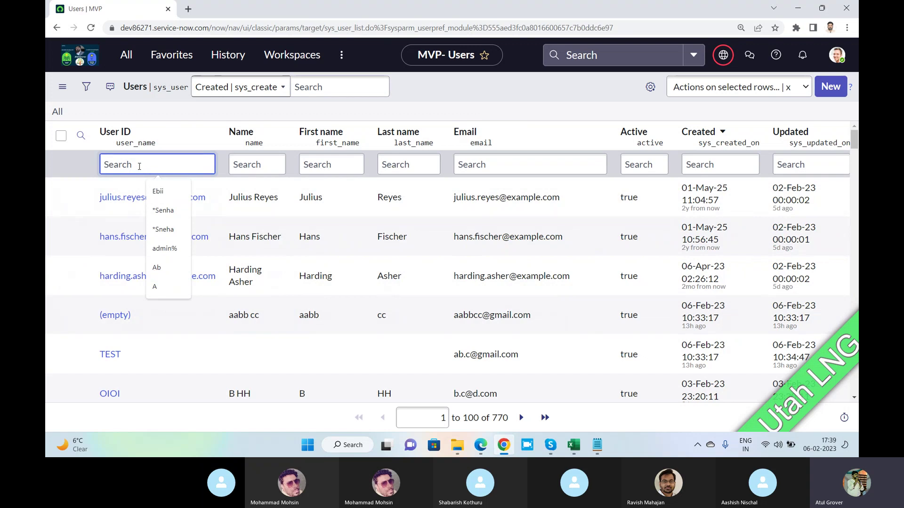
pyautogui.write('aashi')
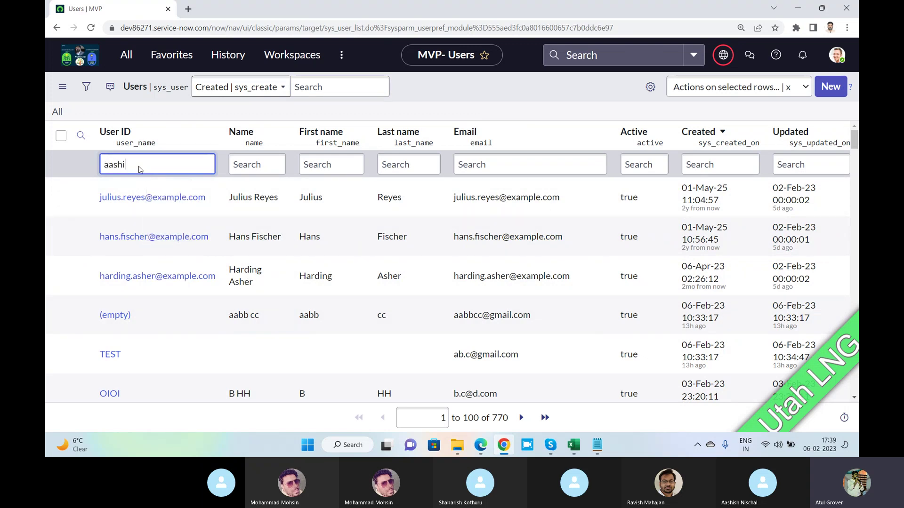
pyautogui.press('Return')
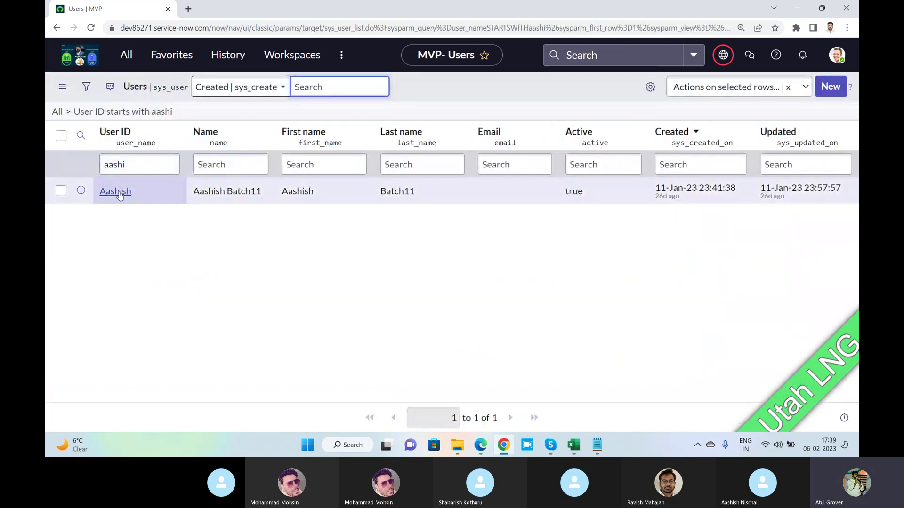
pyautogui.click(120, 195)
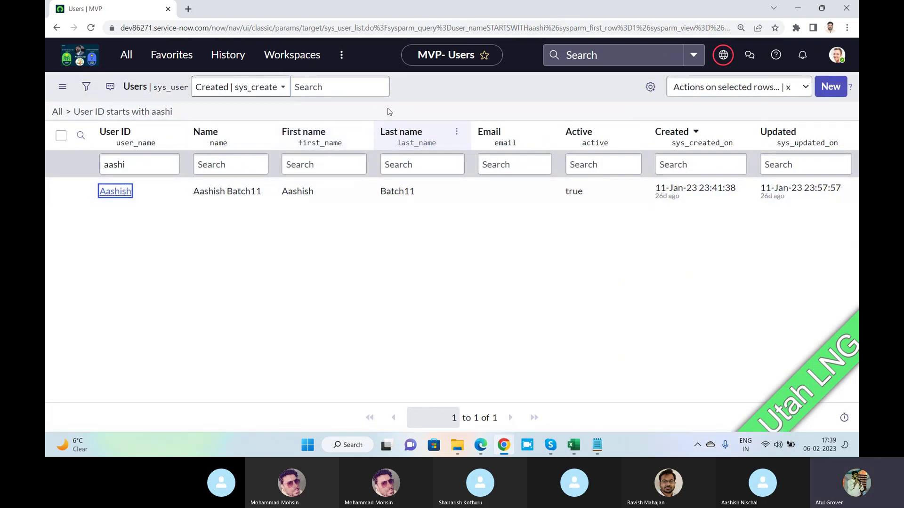
pyautogui.click(120, 195)
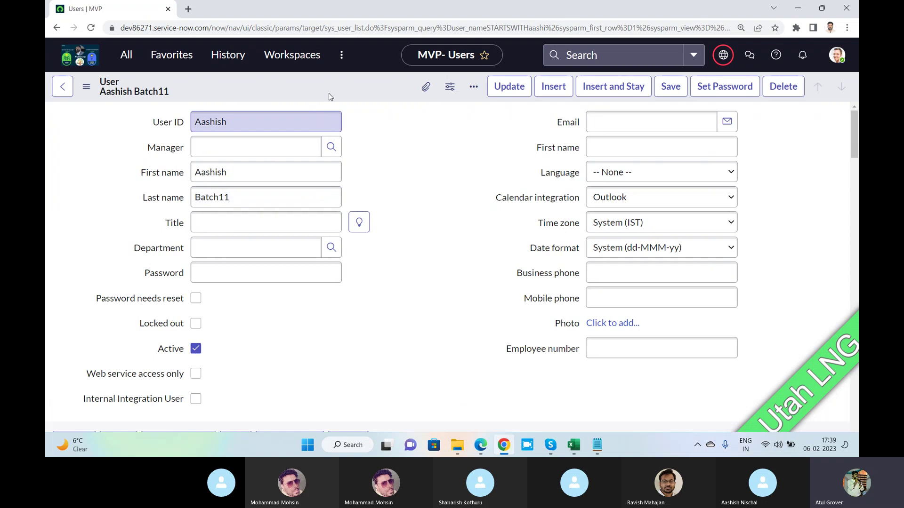
# Export the open sys_user record as XML (This Record).
pyautogui.rightClick(327, 87)
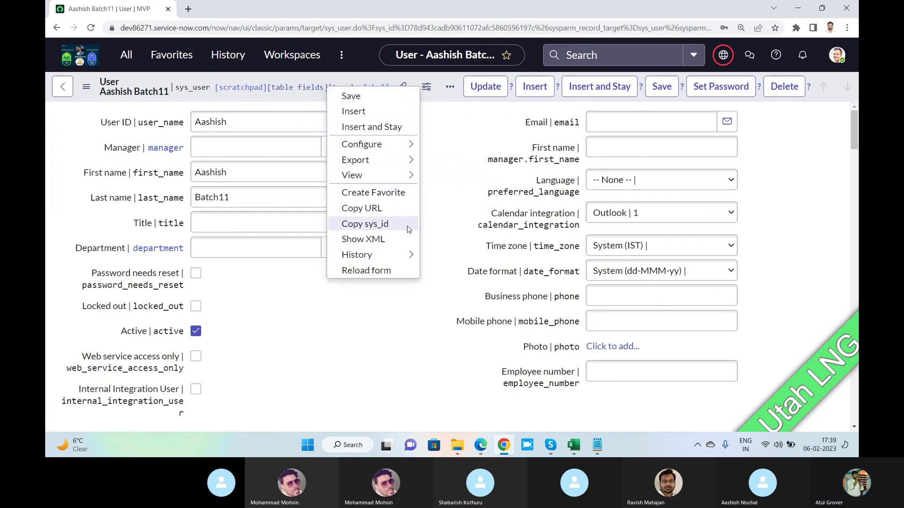
pyautogui.moveTo(400, 177)
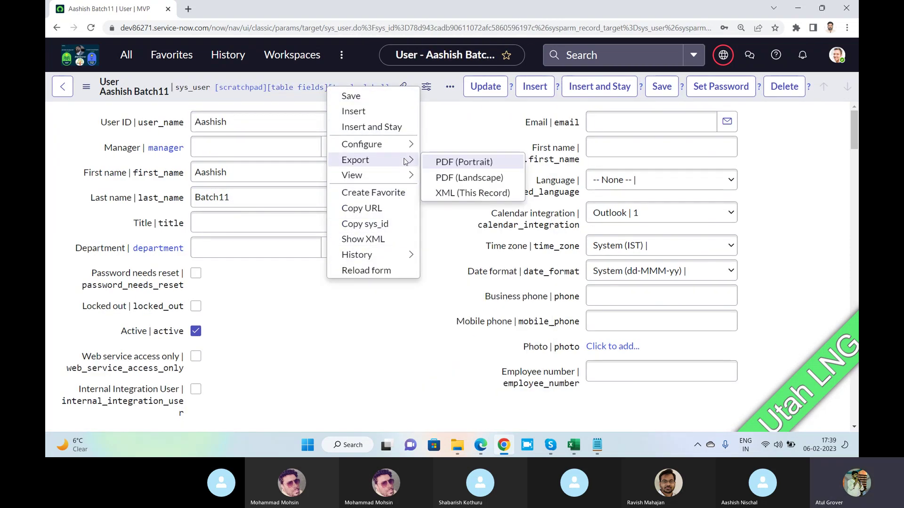
pyautogui.click(450, 192)
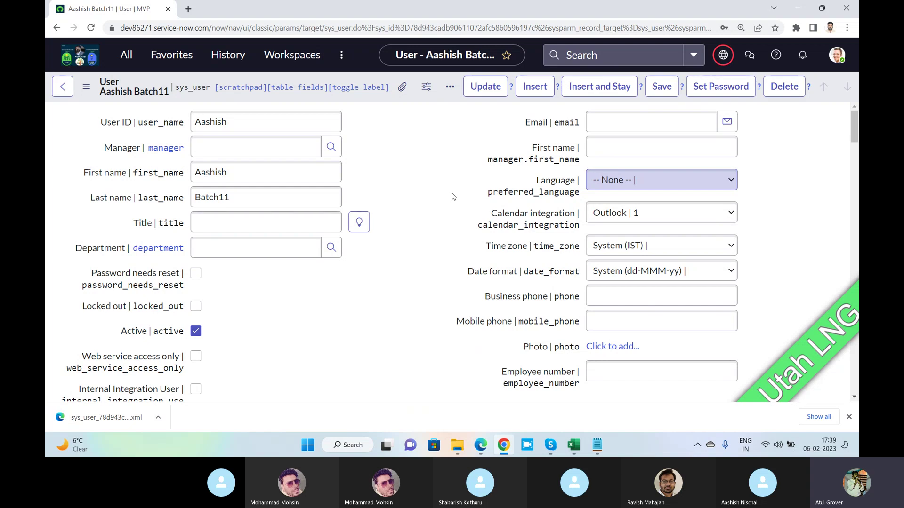
# Open the Skype chat holding the dev30887.service-now.com link and login details.
pyautogui.click(480, 446)
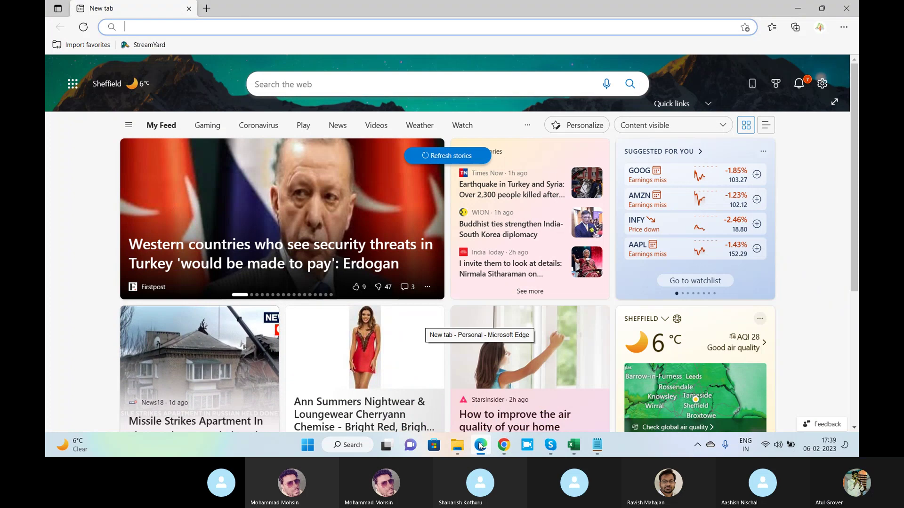
pyautogui.moveTo(554, 452)
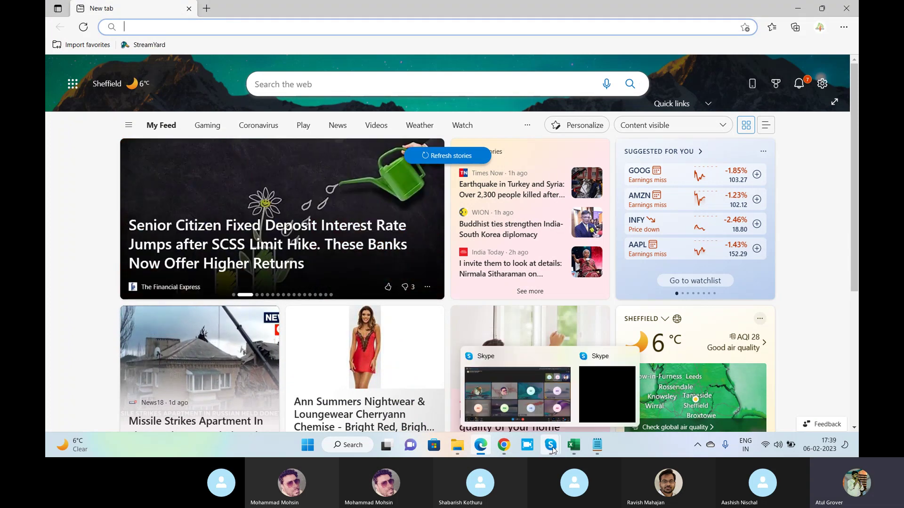
pyautogui.click(538, 402)
pyautogui.moveTo(508, 445)
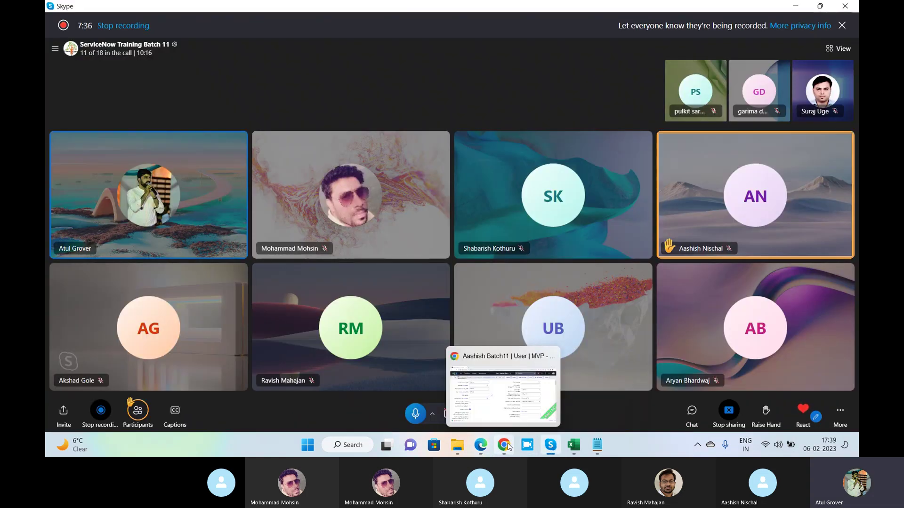
pyautogui.moveTo(546, 446)
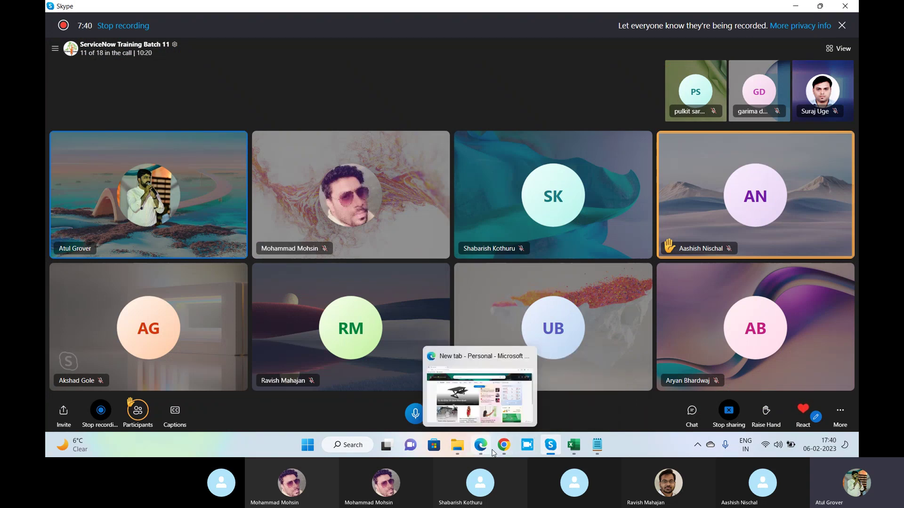
pyautogui.click(54, 47)
pyautogui.click(112, 259)
pyautogui.scroll(5, 439, 287)
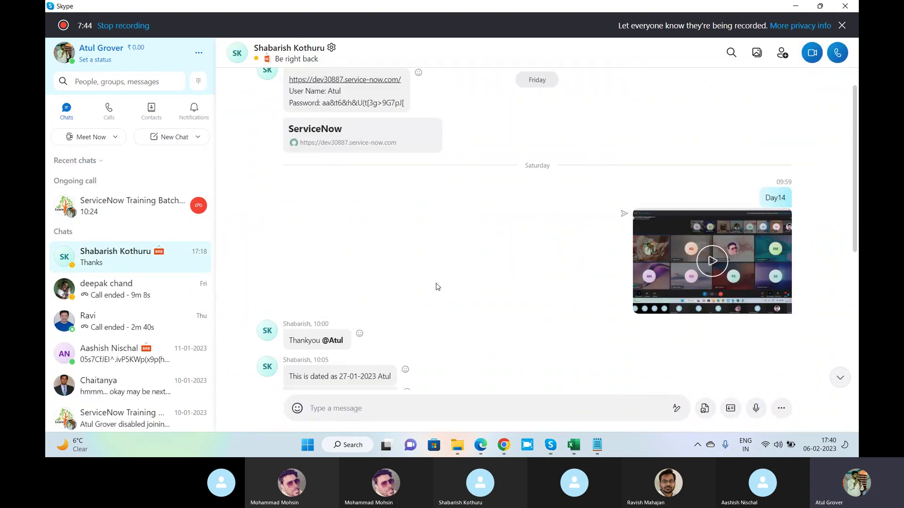
pyautogui.scroll(1, 438, 287)
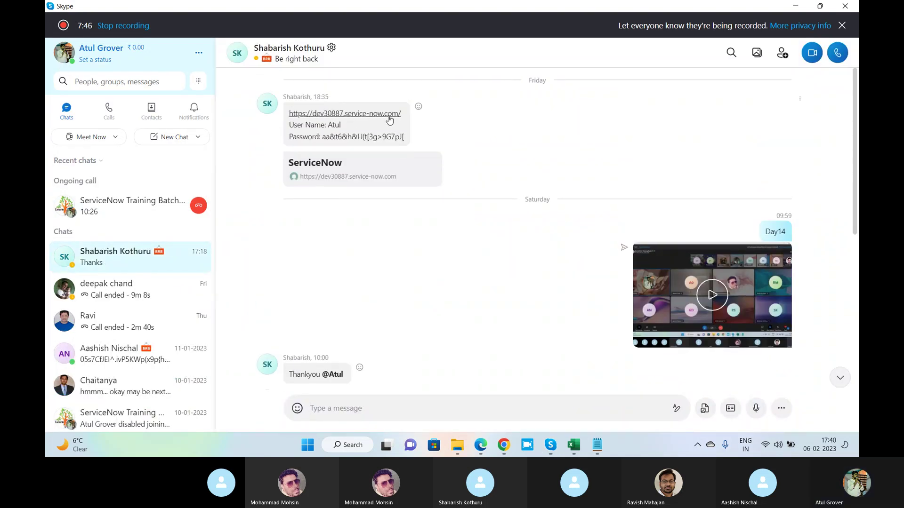
# Load dev30887.service-now.com in the Edge browser.
pyautogui.click(390, 119)
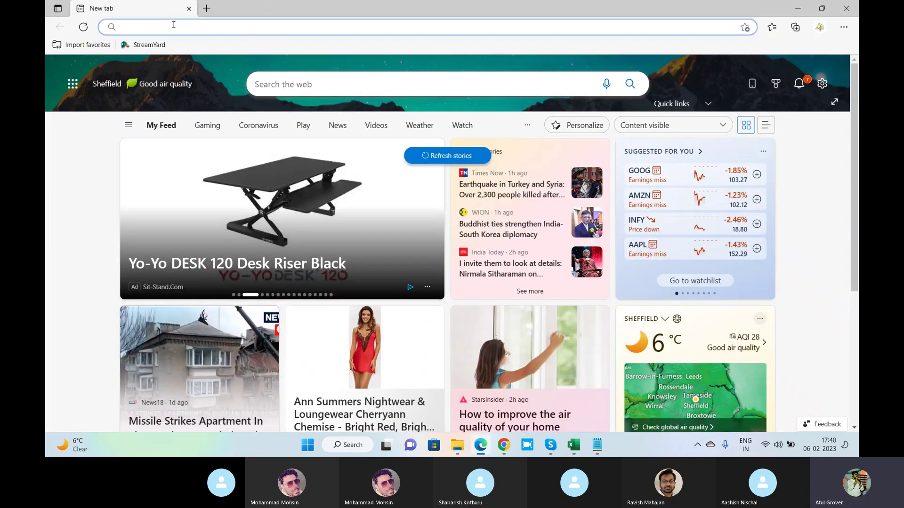
pyautogui.write('dev3')
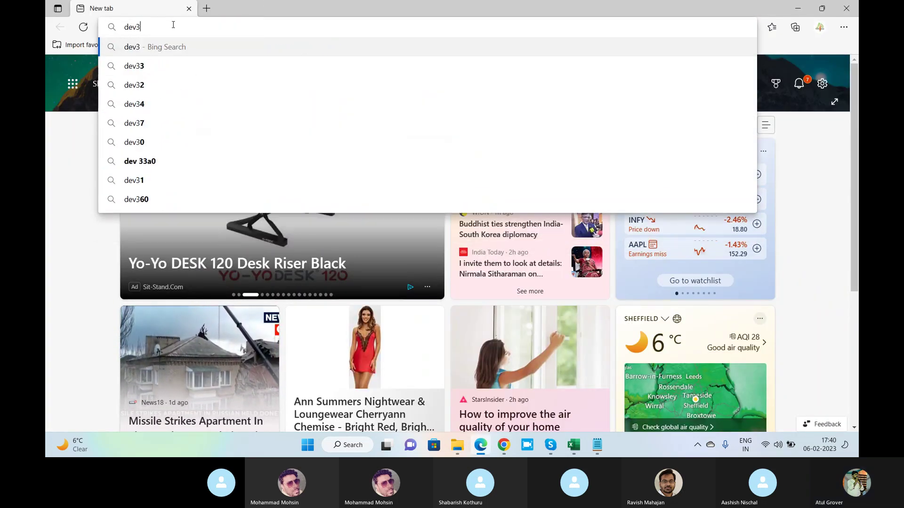
pyautogui.write('0887.se')
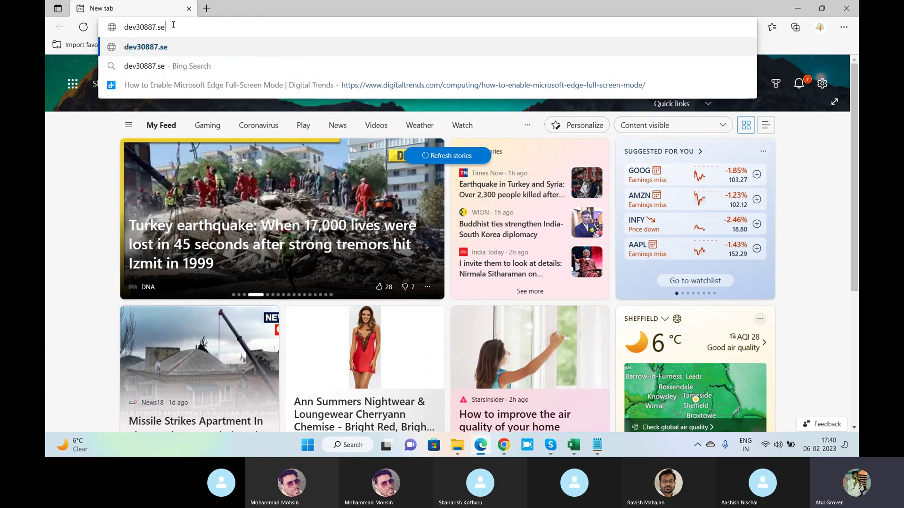
pyautogui.write('rvice')
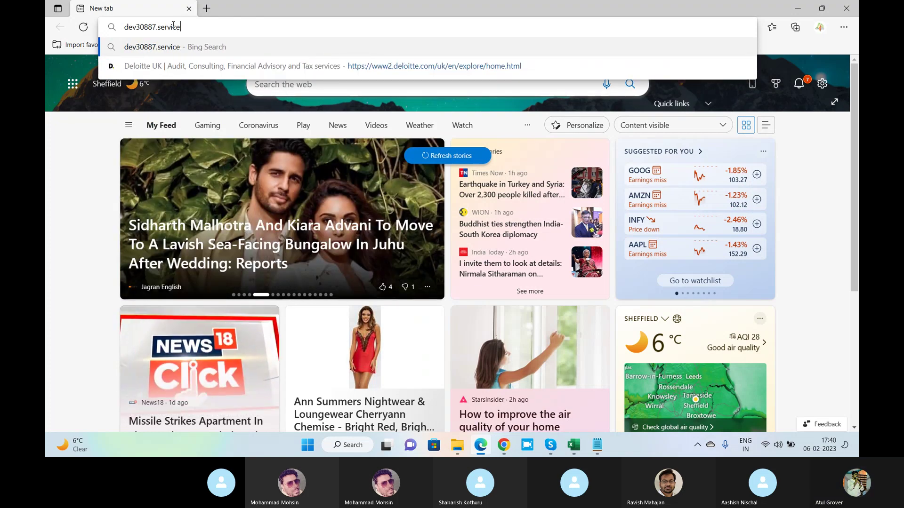
pyautogui.write('-now.com')
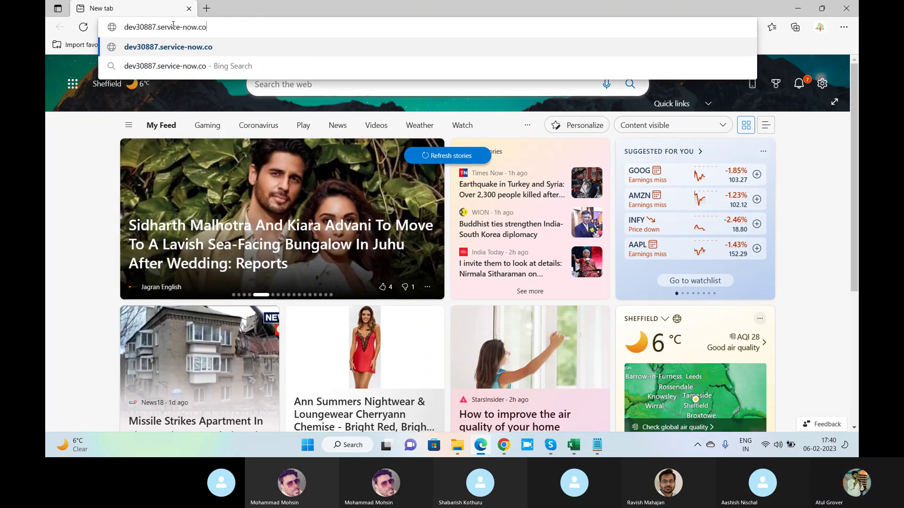
pyautogui.press('Return')
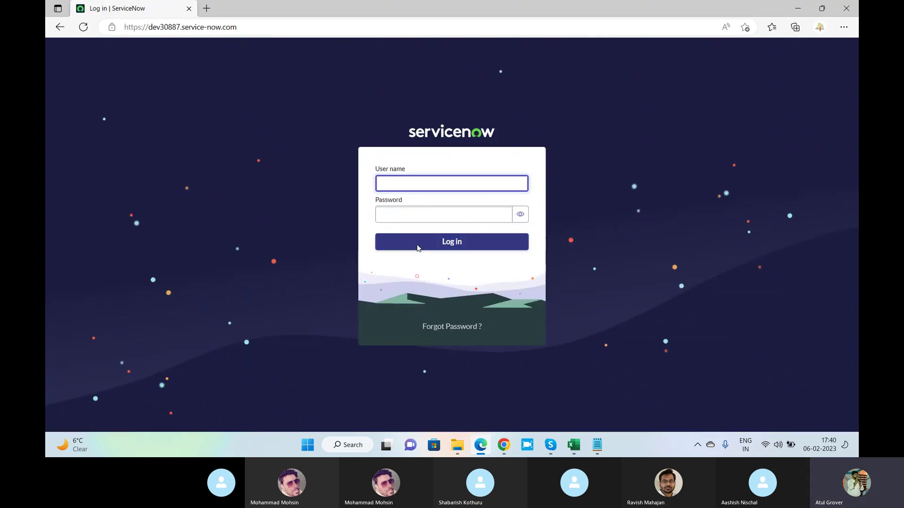
# Enter the instance user name and password and submit the login form.
pyautogui.write('Atul')
pyautogui.press('Tab')
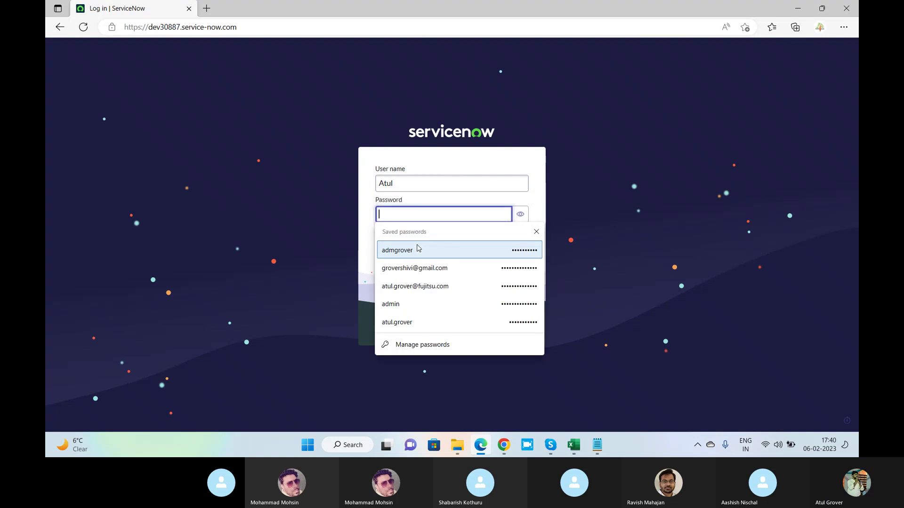
pyautogui.write('adm')
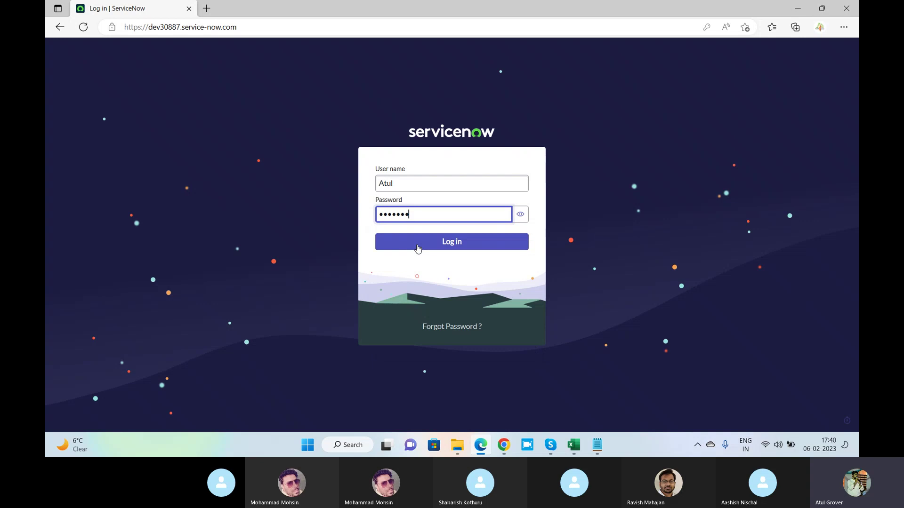
pyautogui.press('BackSpace')
pyautogui.press('BackSpace')
pyautogui.press('BackSpace')
pyautogui.press('BackSpace')
pyautogui.press('BackSpace')
pyautogui.write('admin')
pyautogui.click(417, 242)
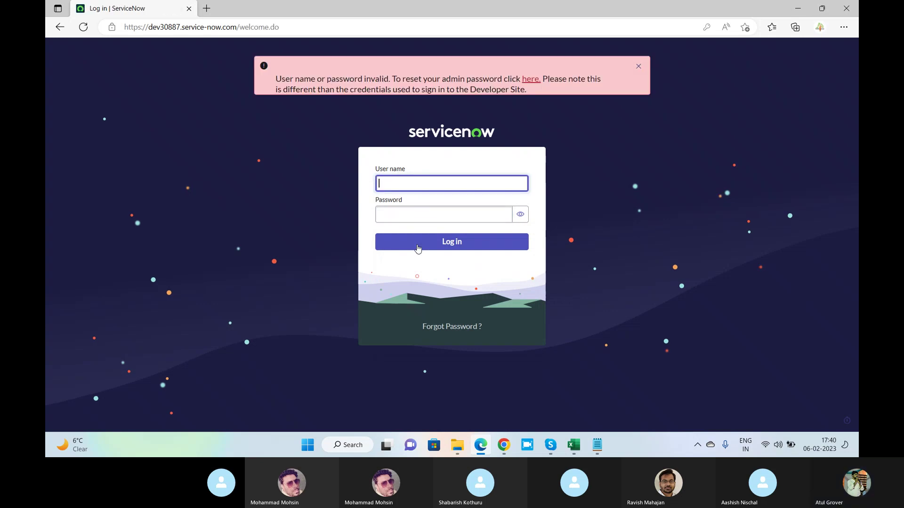
# Retry with the corrected credentials to log in, and decline saving the password.
pyautogui.write('Atul')
pyautogui.press('Tab')
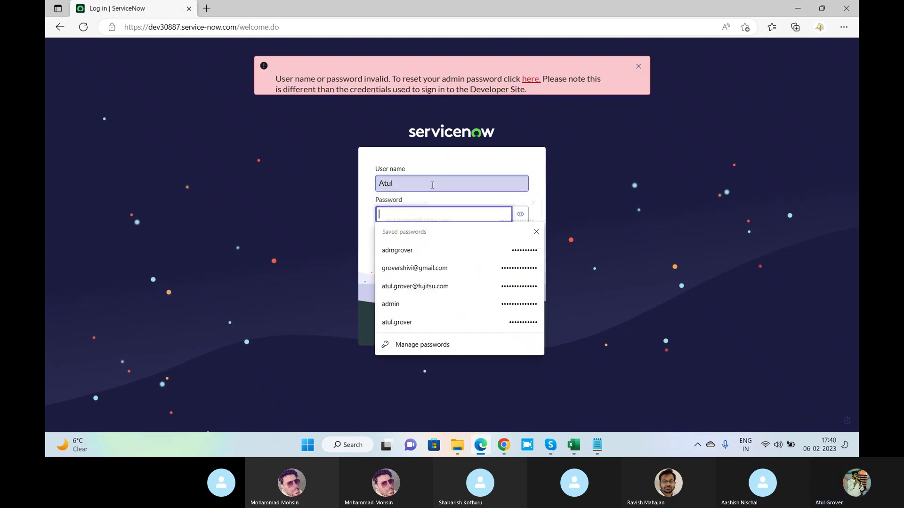
pyautogui.write('123')
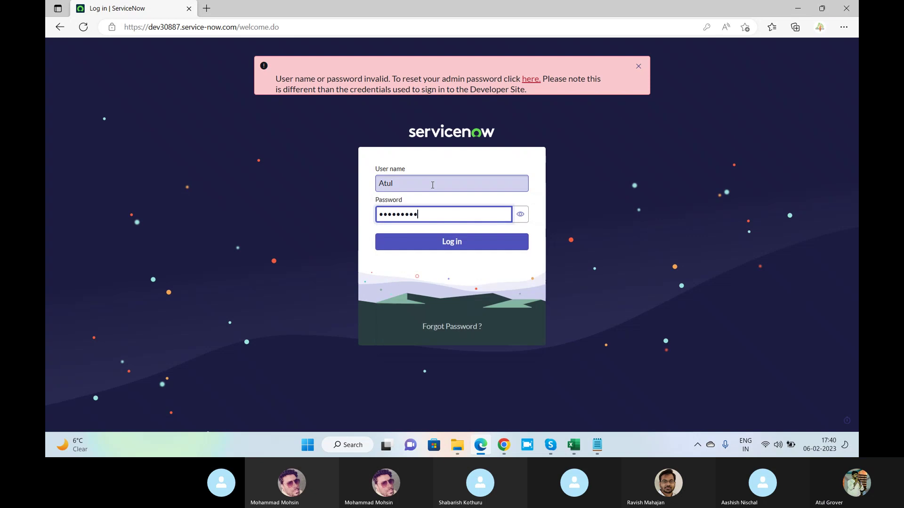
pyautogui.press('Return')
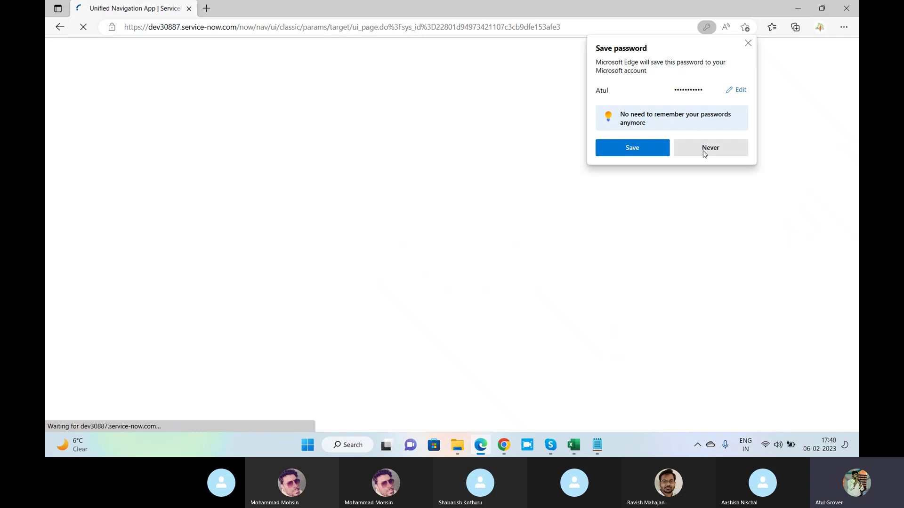
pyautogui.click(705, 150)
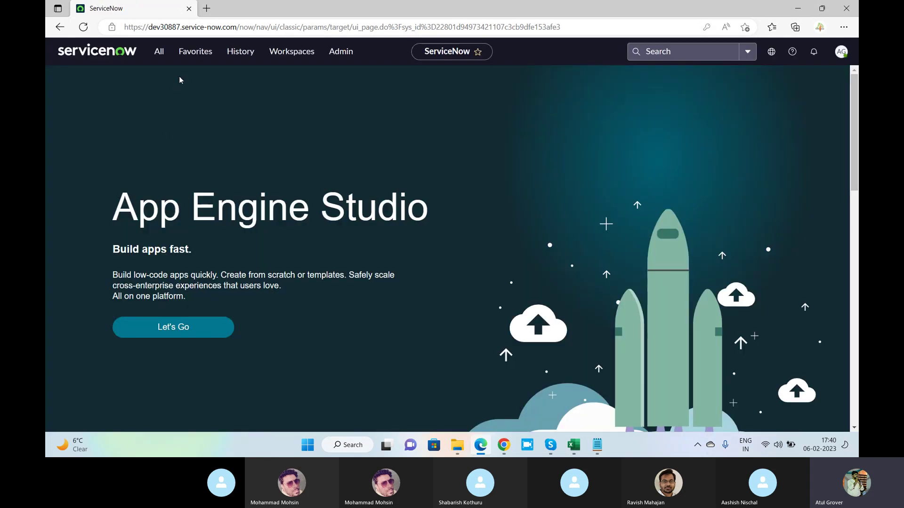
# Go to User Administration > Users and choose Import XML from the list's column menu.
pyautogui.click(159, 54)
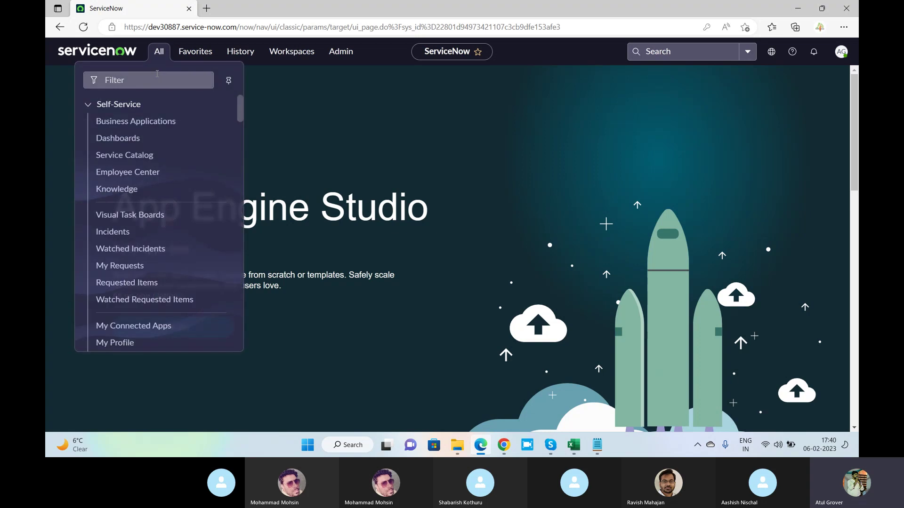
pyautogui.click(157, 75)
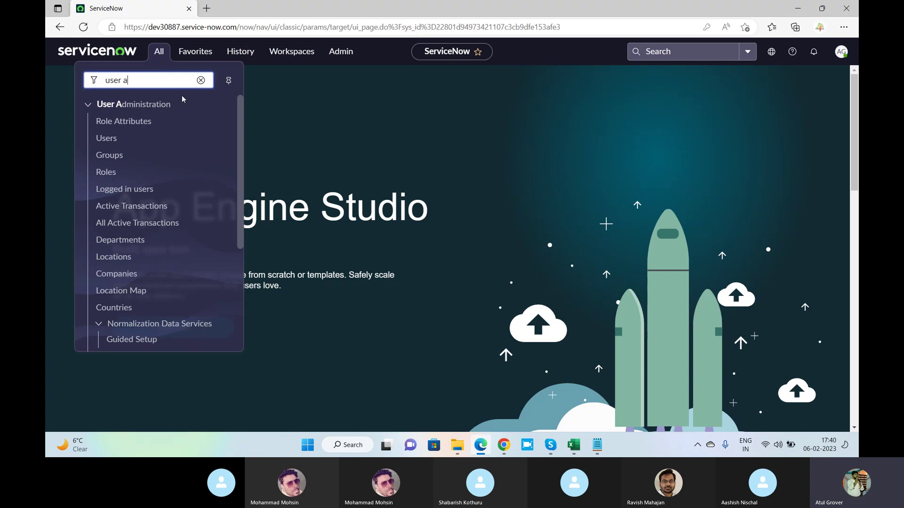
pyautogui.click(106, 138)
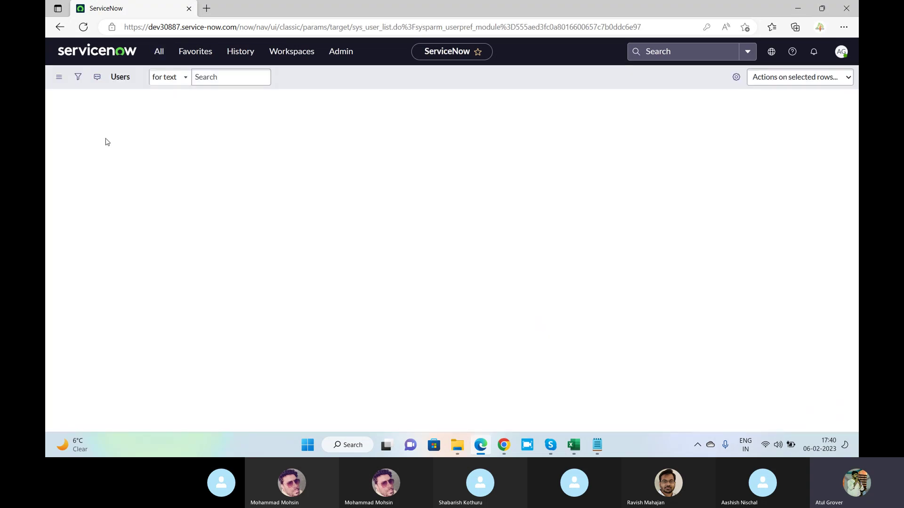
pyautogui.click(333, 114)
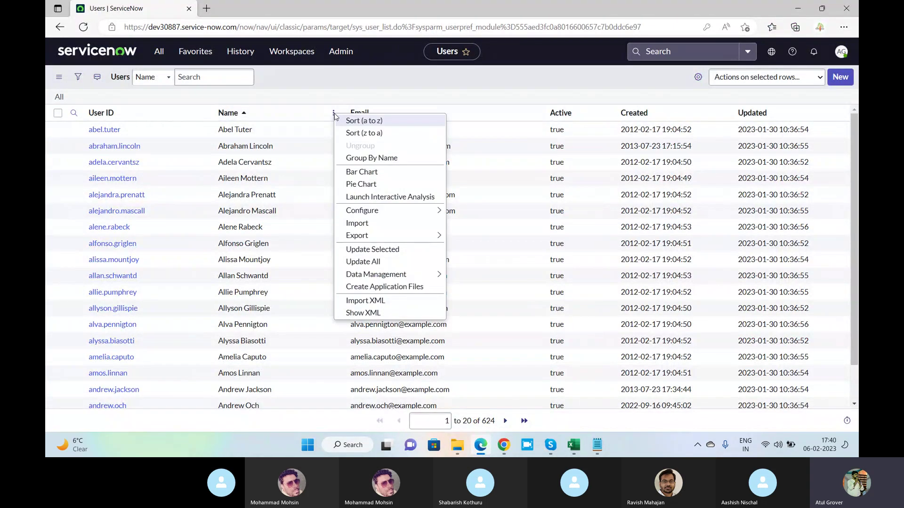
pyautogui.click(357, 224)
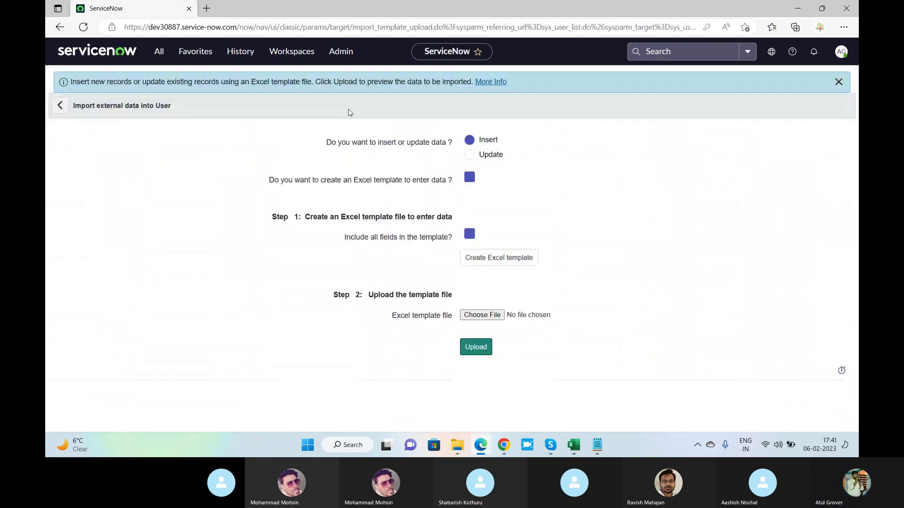
pyautogui.click(53, 108)
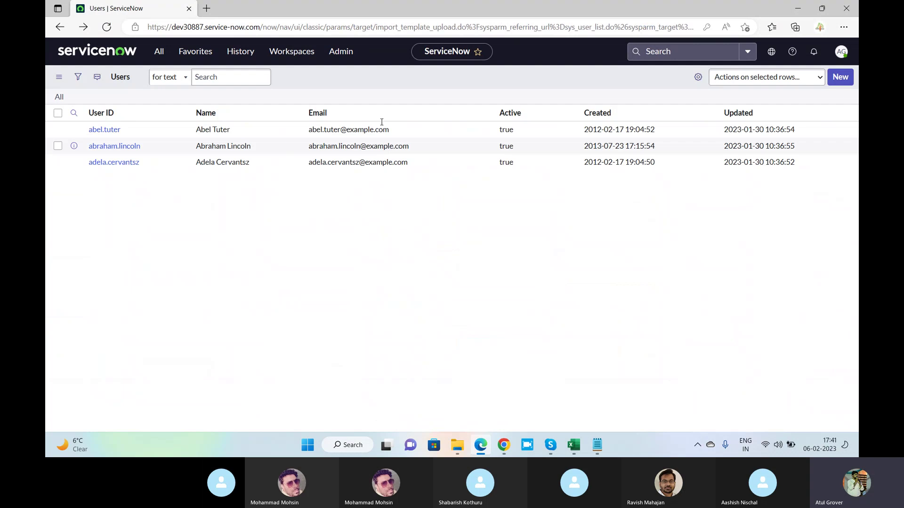
pyautogui.click(333, 116)
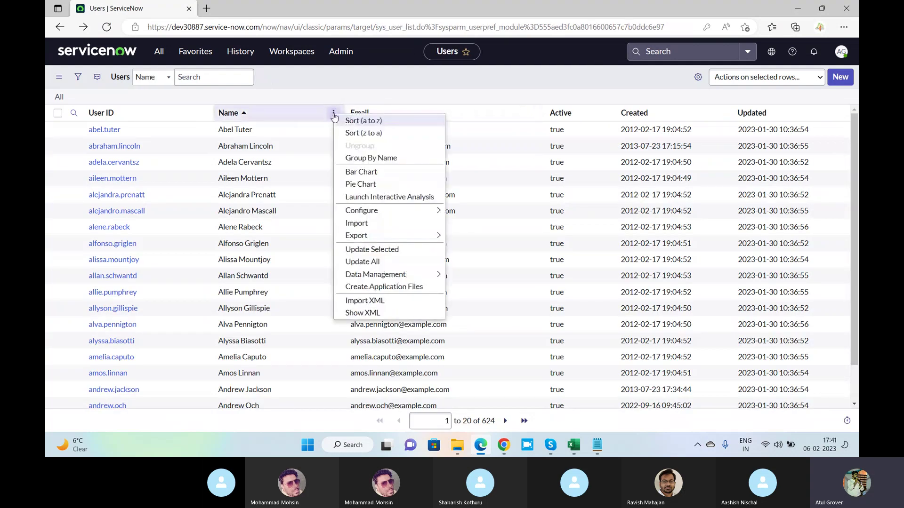
pyautogui.click(366, 301)
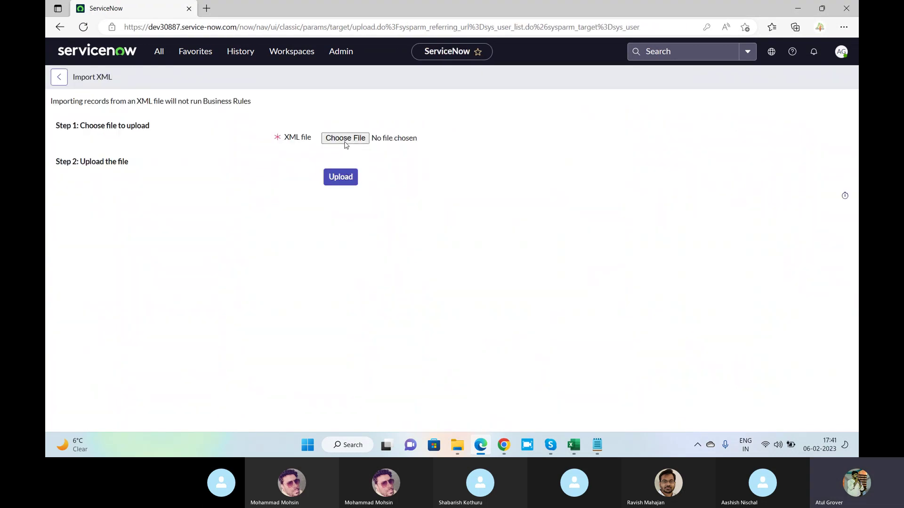
# Upload the exported sys_user XML file and confirm the trainee's record appears in Users.
pyautogui.click(346, 143)
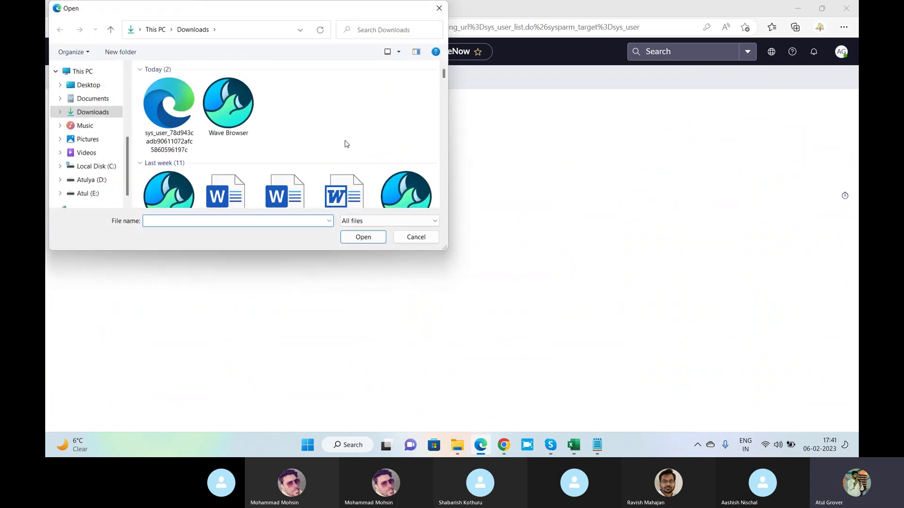
pyautogui.click(160, 108)
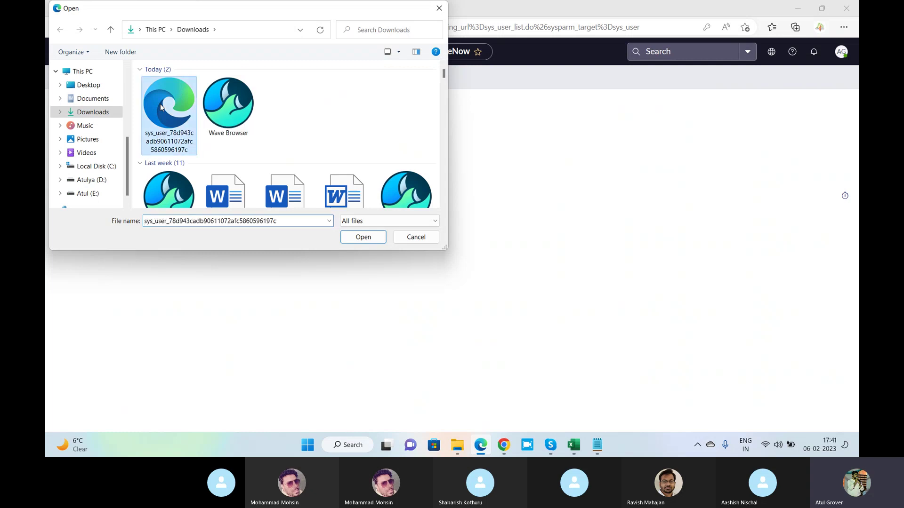
pyautogui.click(350, 240)
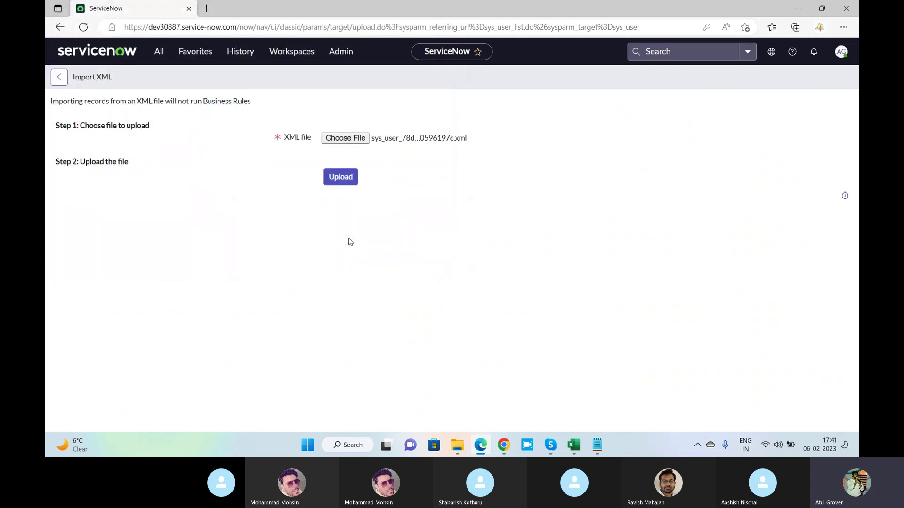
pyautogui.click(336, 180)
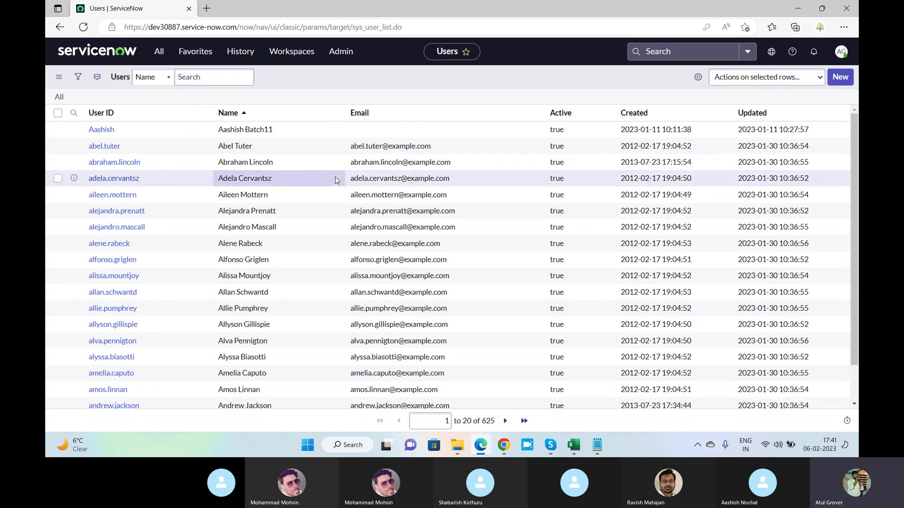
pyautogui.moveTo(140, 133); pyautogui.dragTo(88, 130)
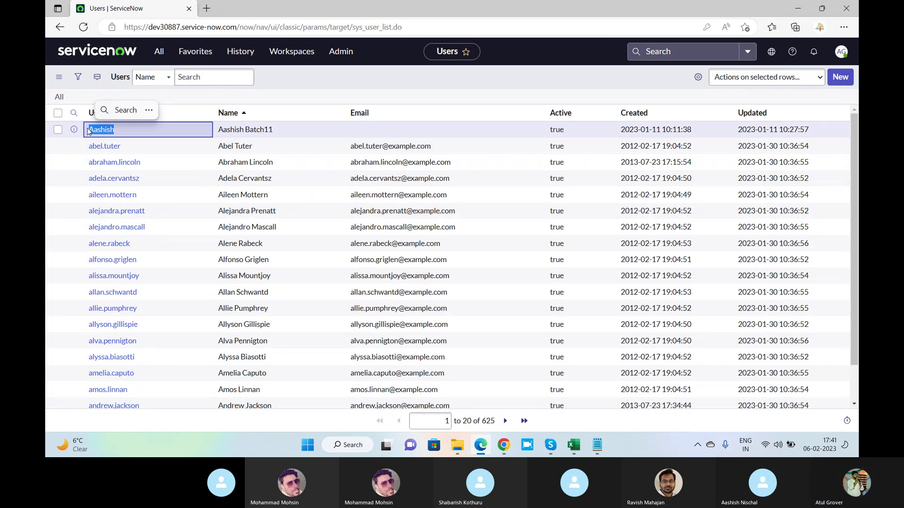
pyautogui.hotkey('alt', 'Tab')
pyautogui.hotkey('alt', 'Tab')
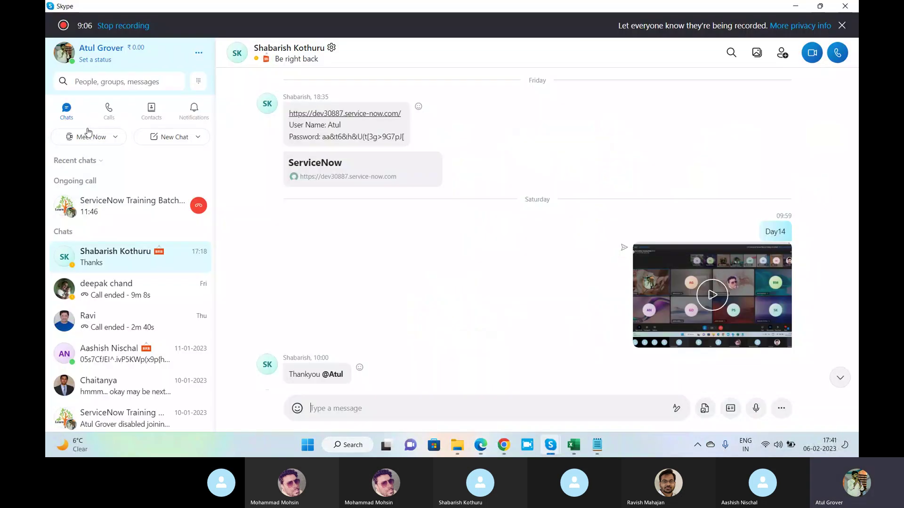
# Open the ServiceNow Training Batch 11 call and collapse the chat sidebar.
pyautogui.click(125, 206)
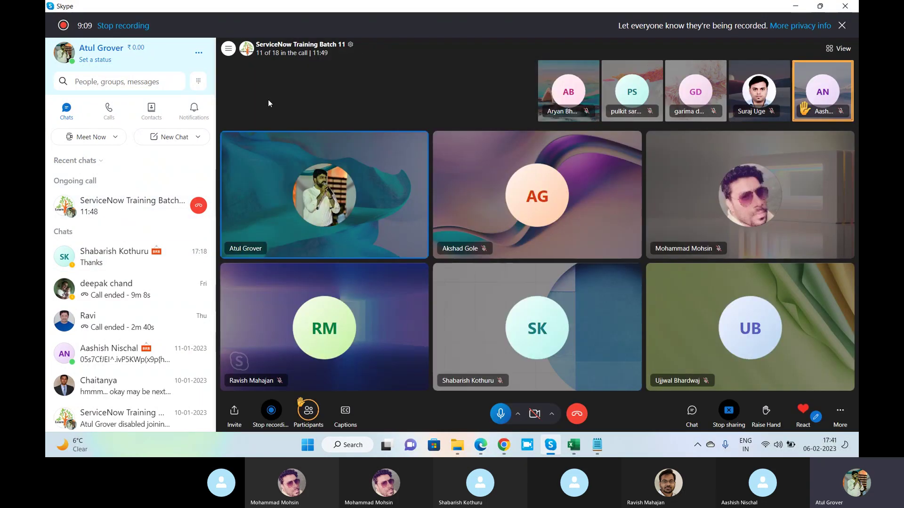
pyautogui.click(229, 49)
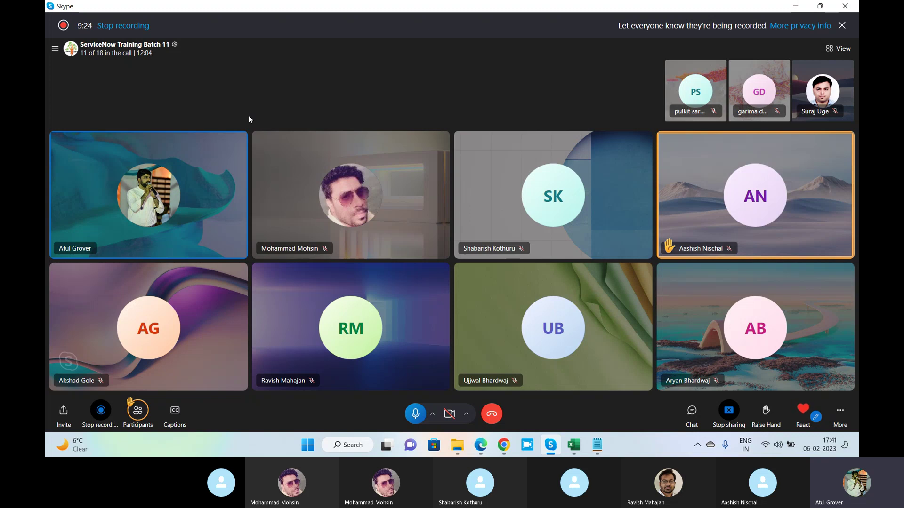
# Clear the 'aashi' User ID filter in the second instance so all 770 users list again.
pyautogui.click(504, 445)
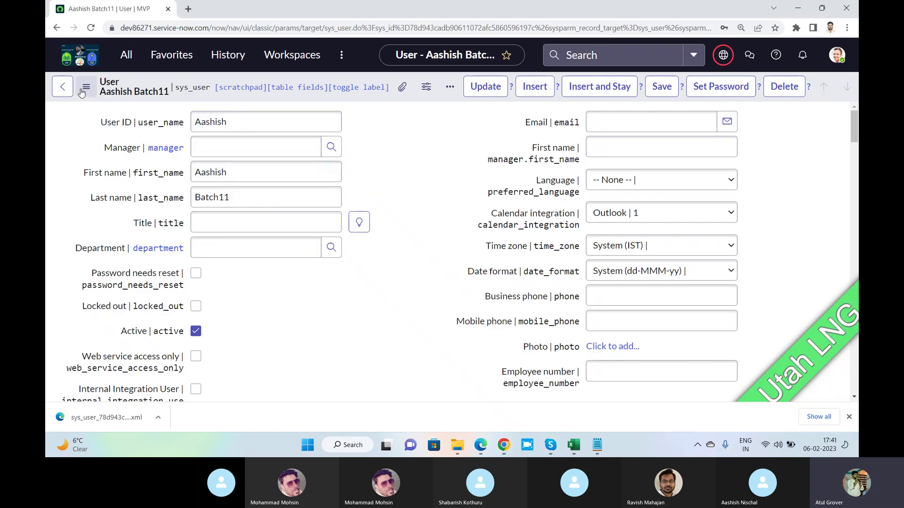
pyautogui.click(63, 88)
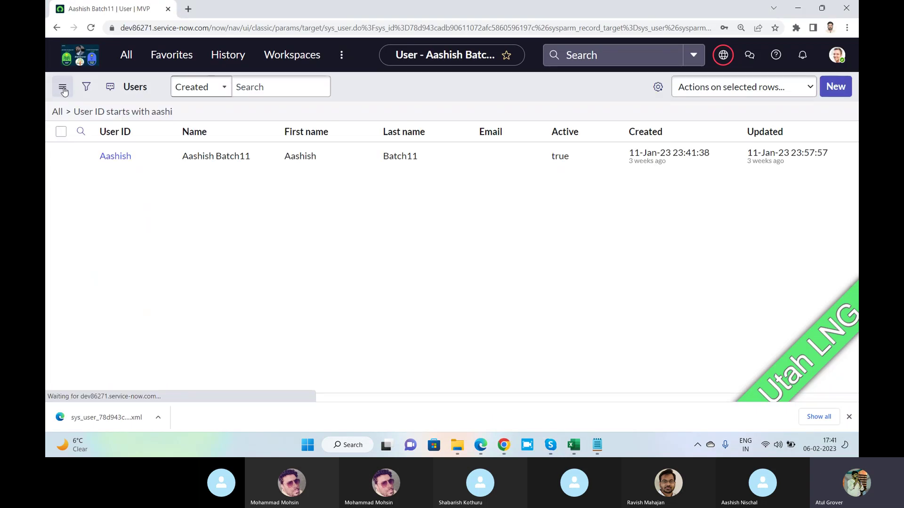
pyautogui.click(759, 180)
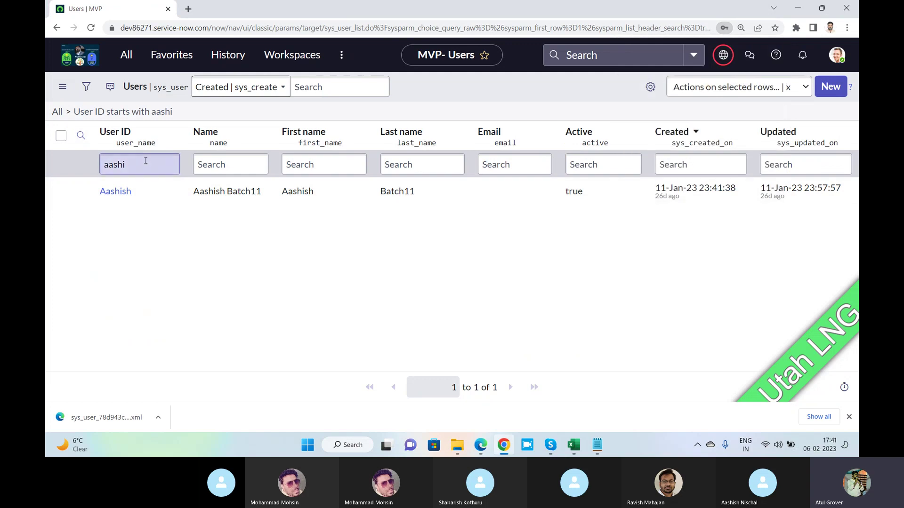
pyautogui.doubleClick(146, 161)
pyautogui.press('BackSpace')
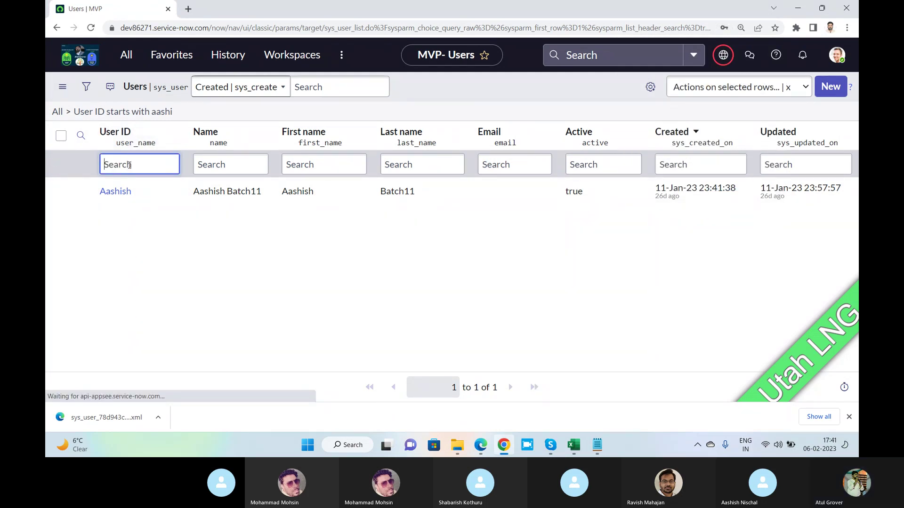
pyautogui.press('Return')
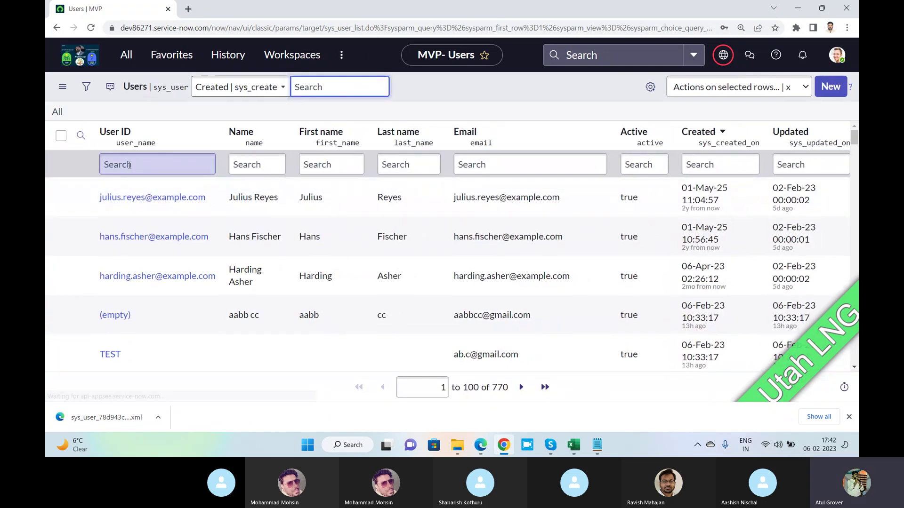
# Scroll down to the OIOI user and select its User ID.
pyautogui.scroll(-3, 130, 165)
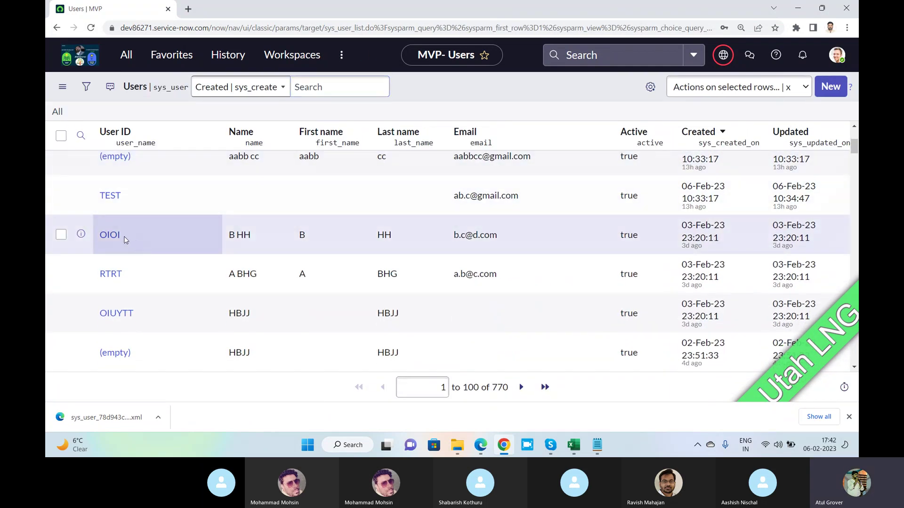
pyautogui.doubleClick(104, 236)
pyautogui.hotkey('alt', 'Tab')
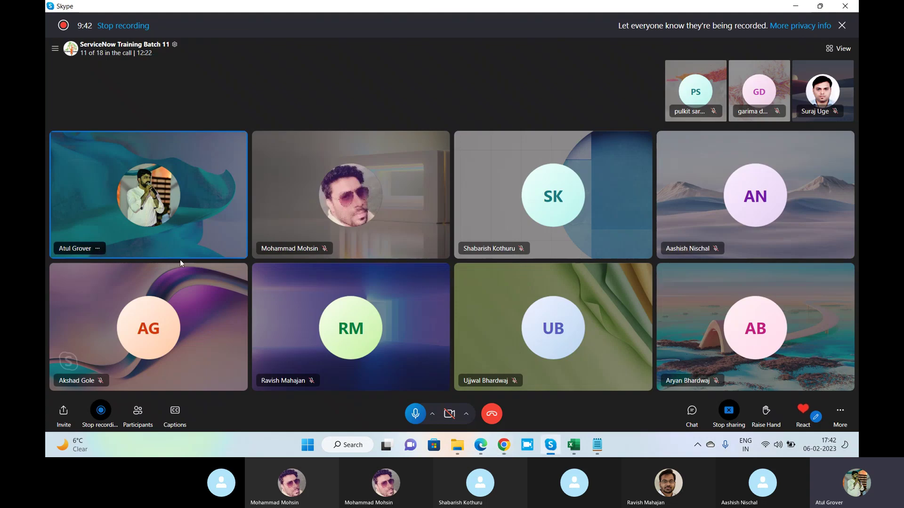
pyautogui.hotkey('alt', 'Tab')
pyautogui.press('Tab')
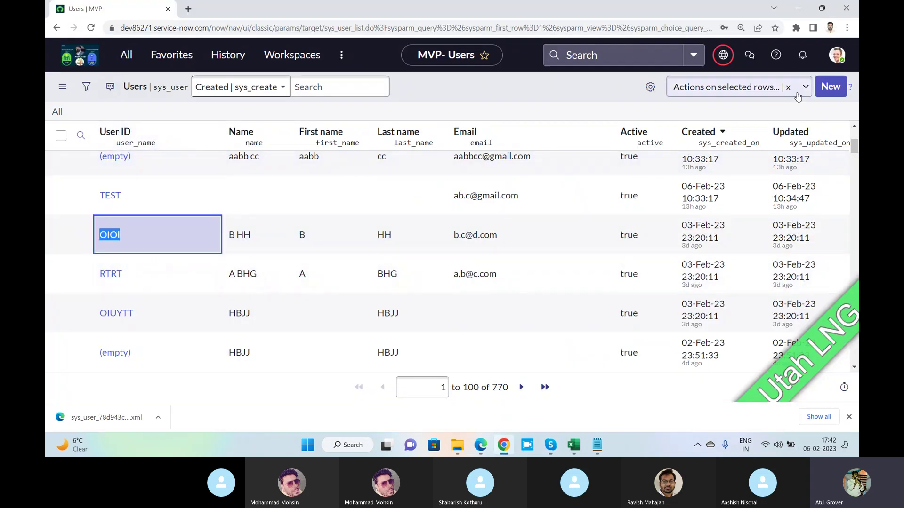
# Start a new user record in the second instance with User ID OIOI.
pyautogui.click(831, 95)
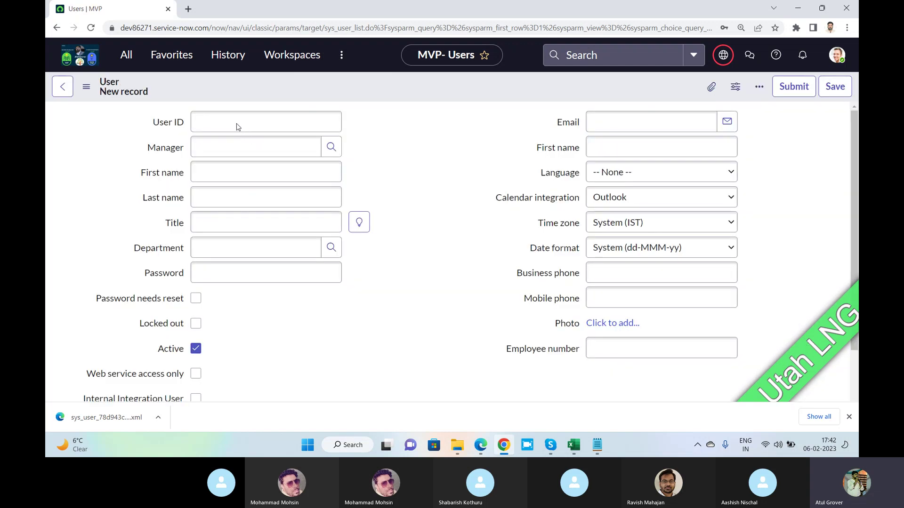
pyautogui.click(214, 158)
pyautogui.write('OlO')
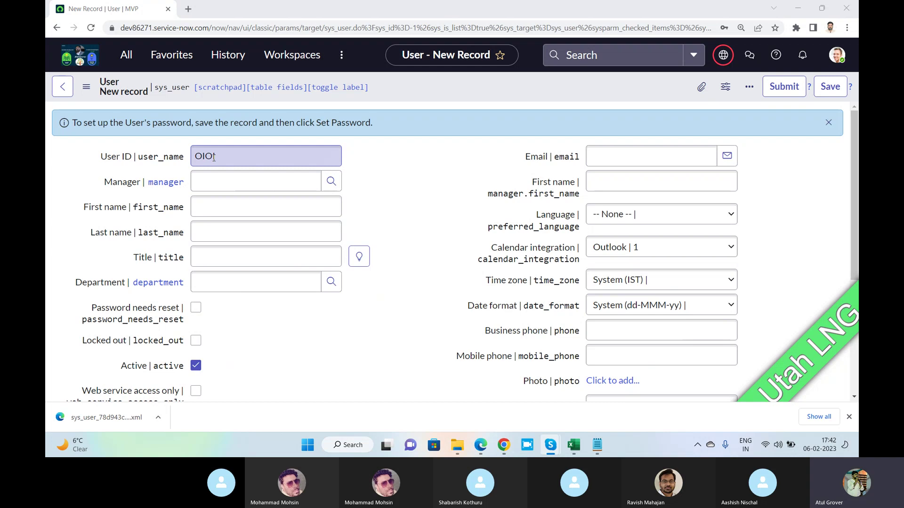
pyautogui.hotkey('alt', 'Tab')
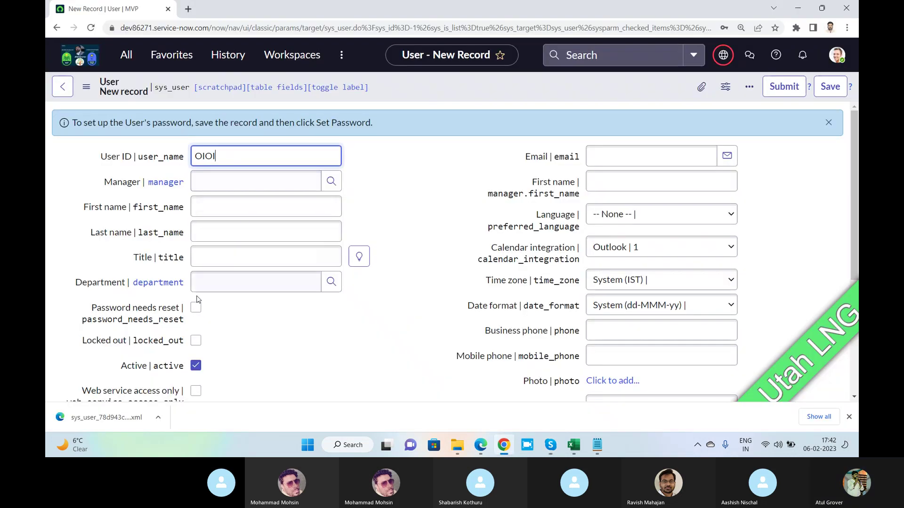
pyautogui.hotkey('alt', 'Tab')
pyautogui.hotkey('alt', 'Tab')
pyautogui.hotkey('alt', 'Tab')
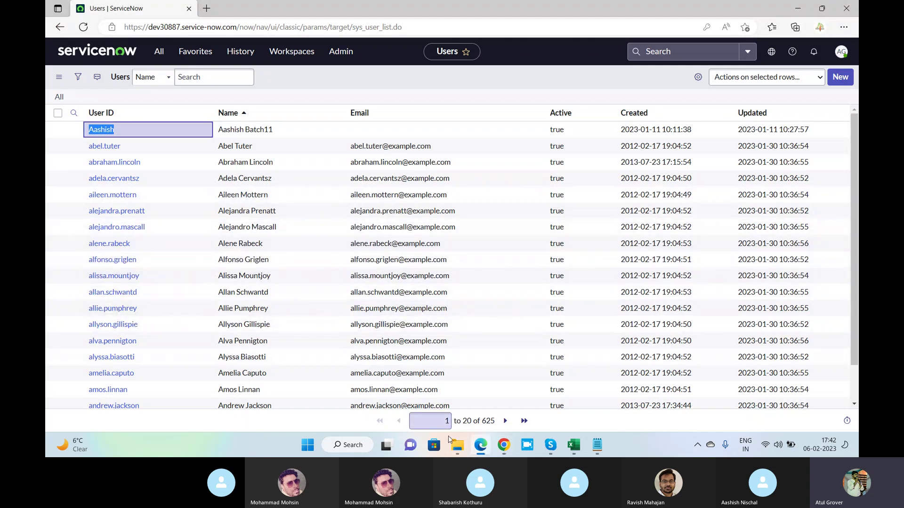
pyautogui.click(504, 445)
pyautogui.scroll(-2, 254, 242)
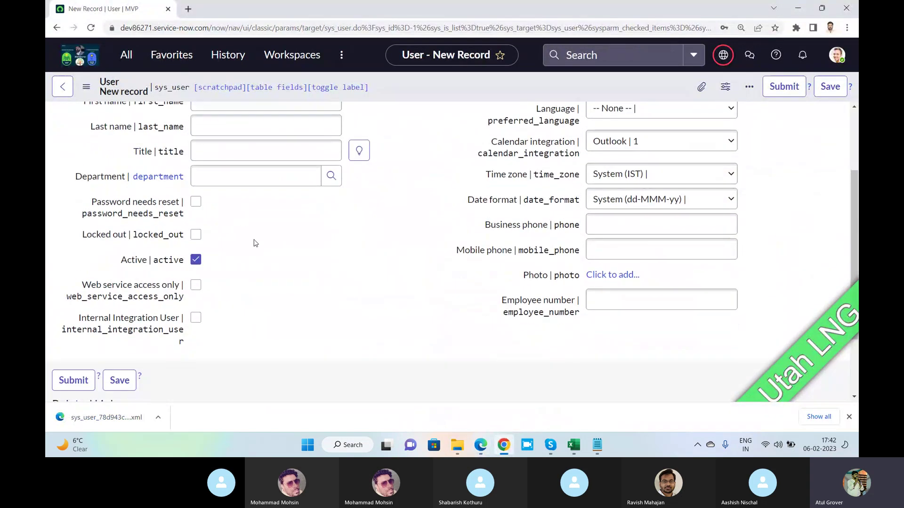
pyautogui.scroll(3, 256, 244)
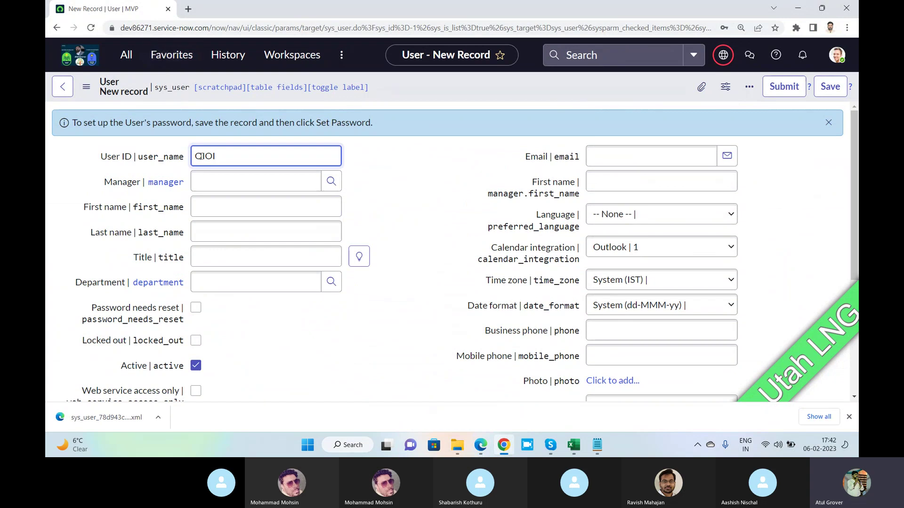
pyautogui.doubleClick(235, 162)
pyautogui.hotkey('ctrl', 'c')
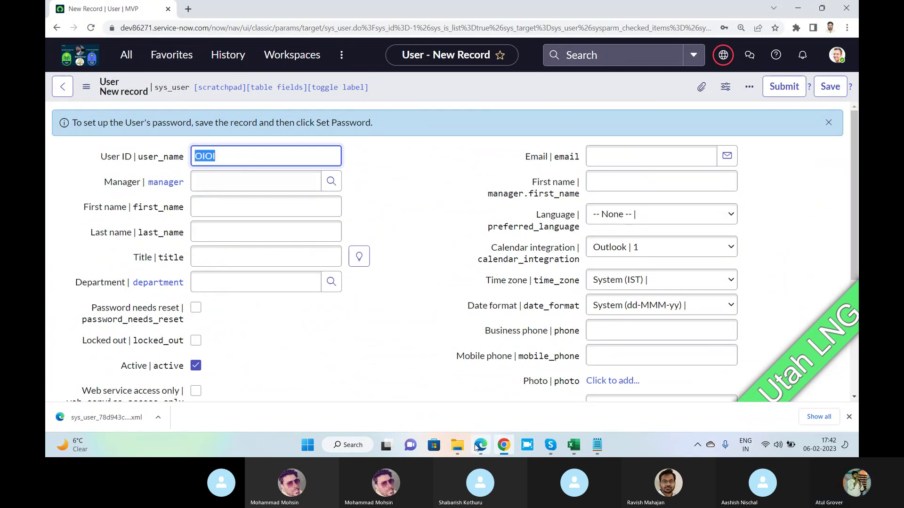
# Paste OIOI into a new user form in the first instance, then discard the unsaved record.
pyautogui.click(476, 447)
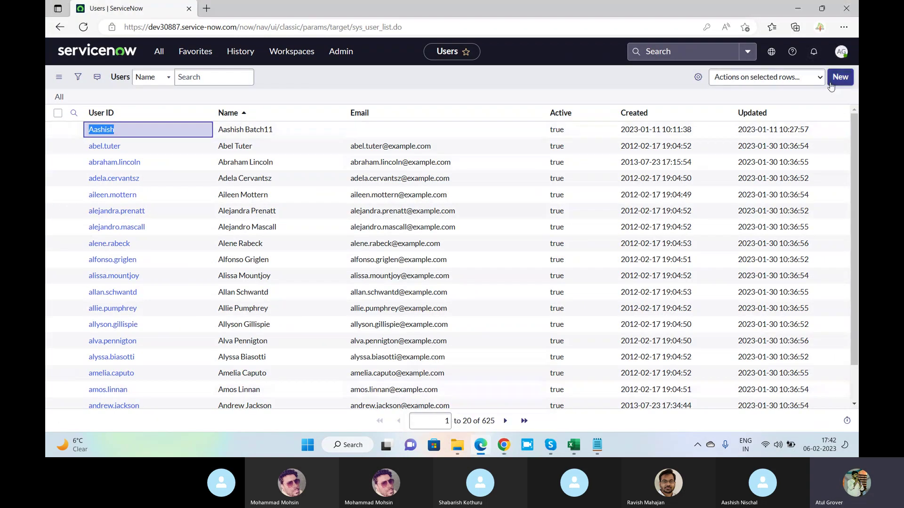
pyautogui.click(840, 77)
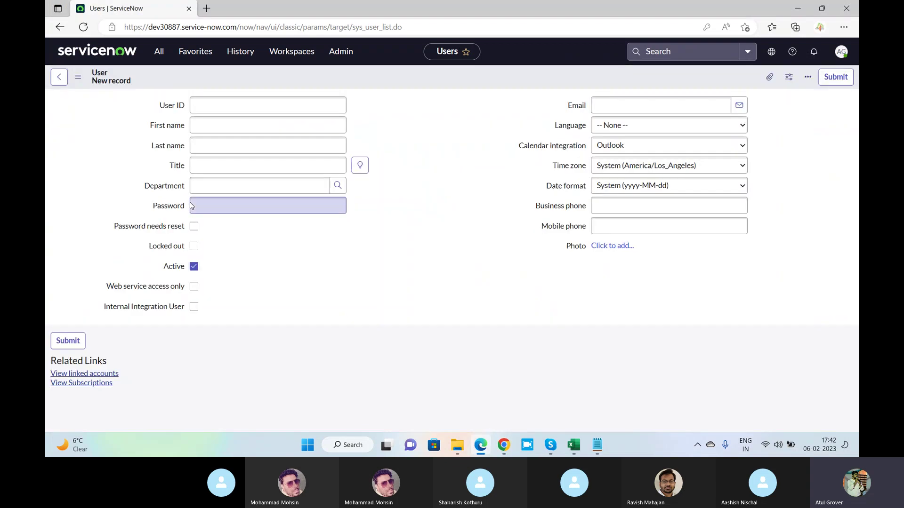
pyautogui.click(227, 110)
pyautogui.hotkey('ctrl', 'v')
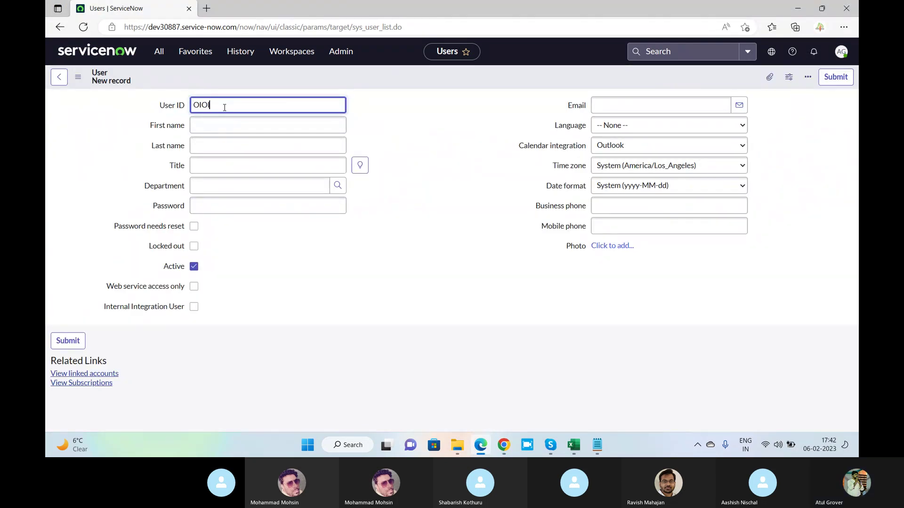
pyautogui.hotkey('alt', 'Tab')
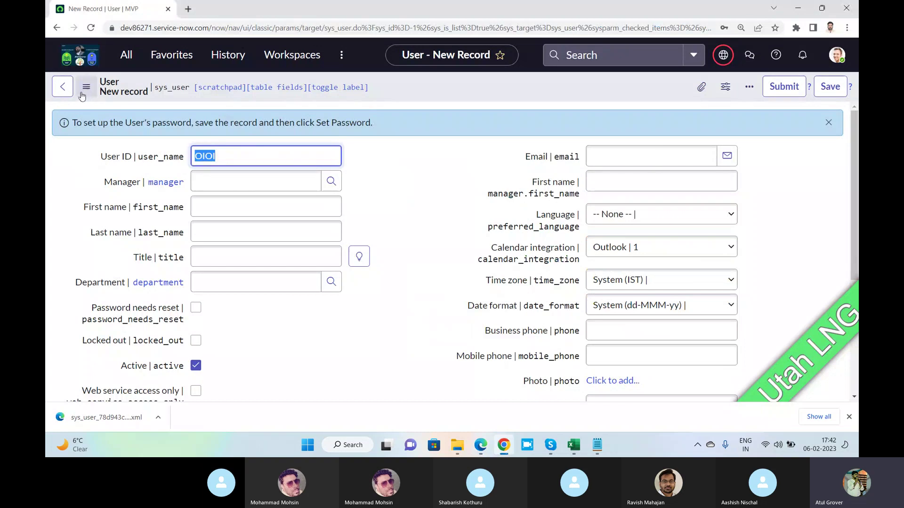
pyautogui.click(60, 89)
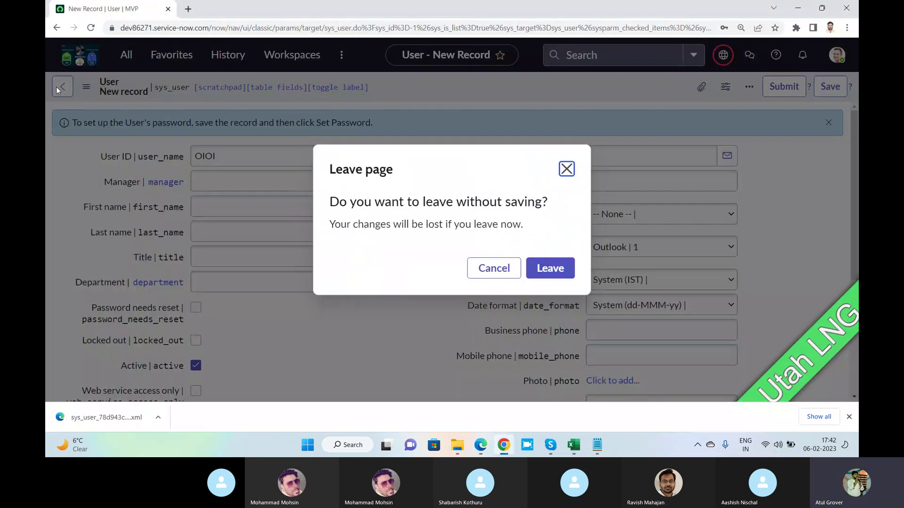
pyautogui.click(549, 269)
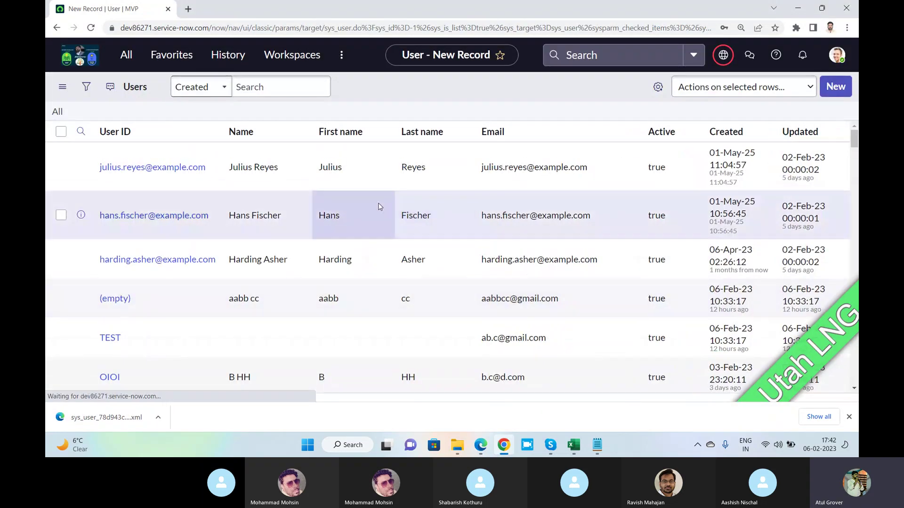
# Open the source OIOI record and enter first name B and last name HH in the new form.
pyautogui.scroll(-2, 264, 254)
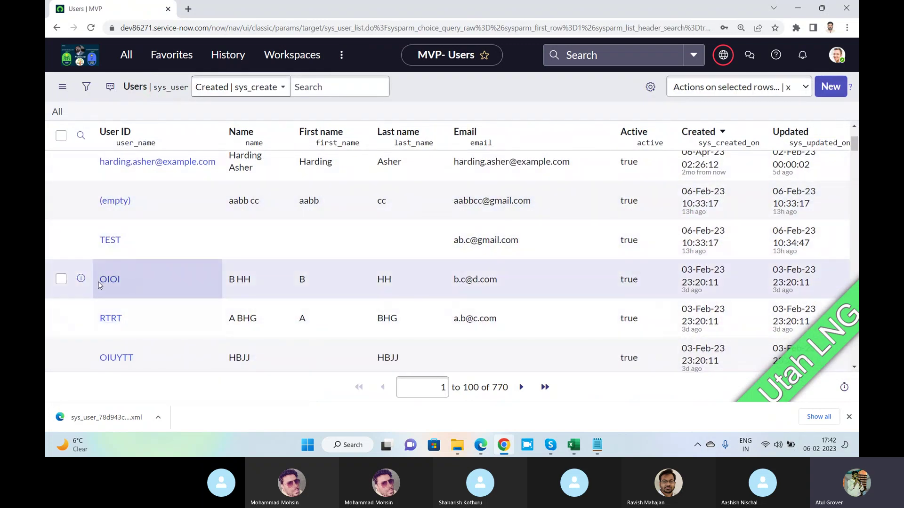
pyautogui.click(106, 283)
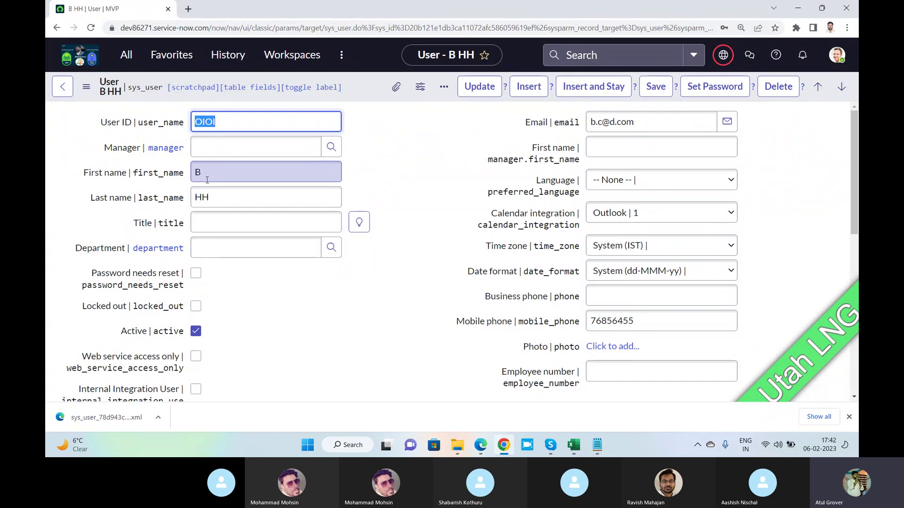
pyautogui.hotkey('alt', 'Tab')
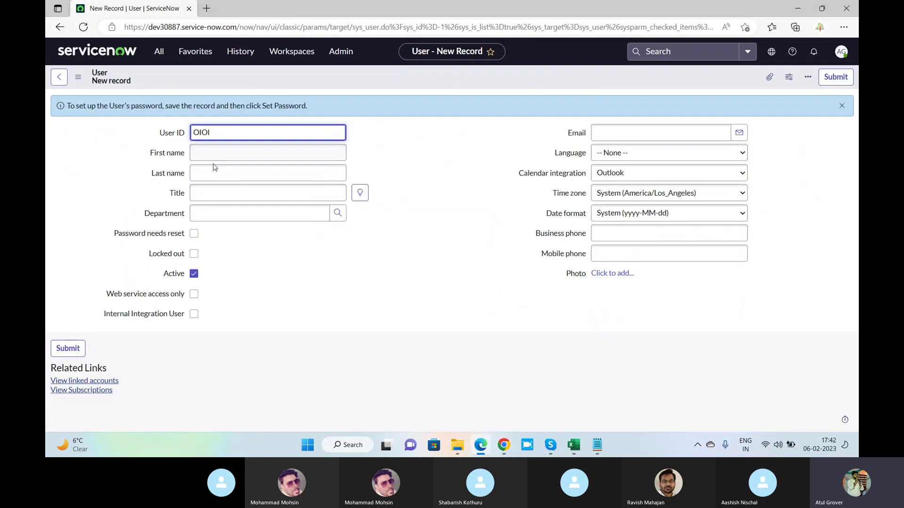
pyautogui.click(211, 154)
pyautogui.write('B')
pyautogui.press('Tab')
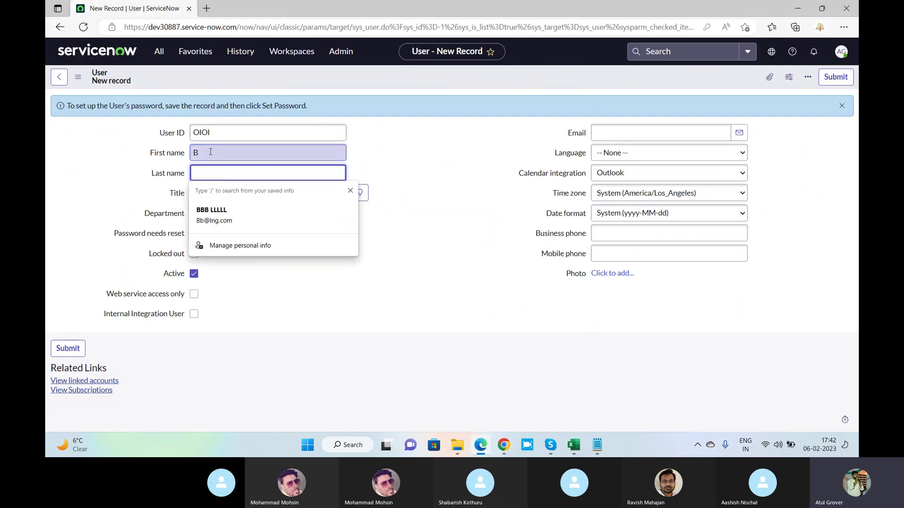
pyautogui.write('HH')
# Copy the source user's email into the new user's Email field and submit the record.
pyautogui.hotkey('alt', 'Tab')
pyautogui.click(569, 123)
pyautogui.hotkey('ctrl', 'c')
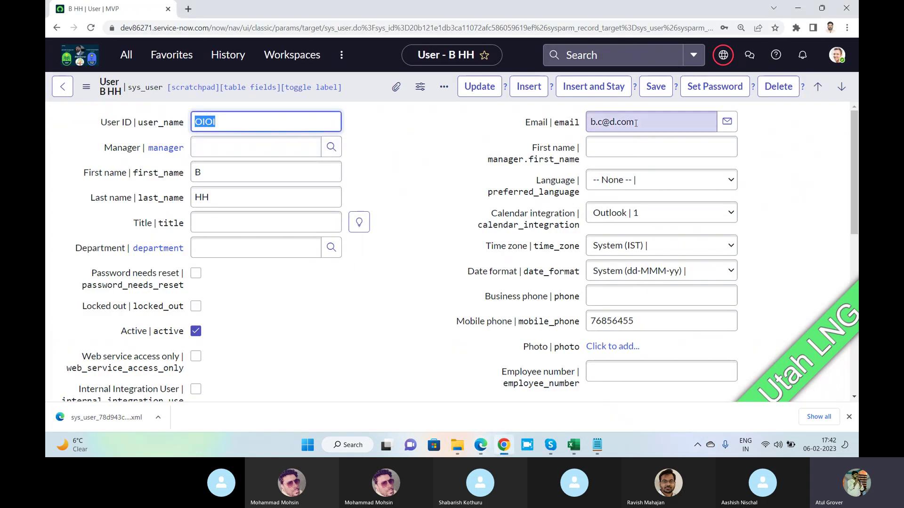
pyautogui.hotkey('alt', 'Tab')
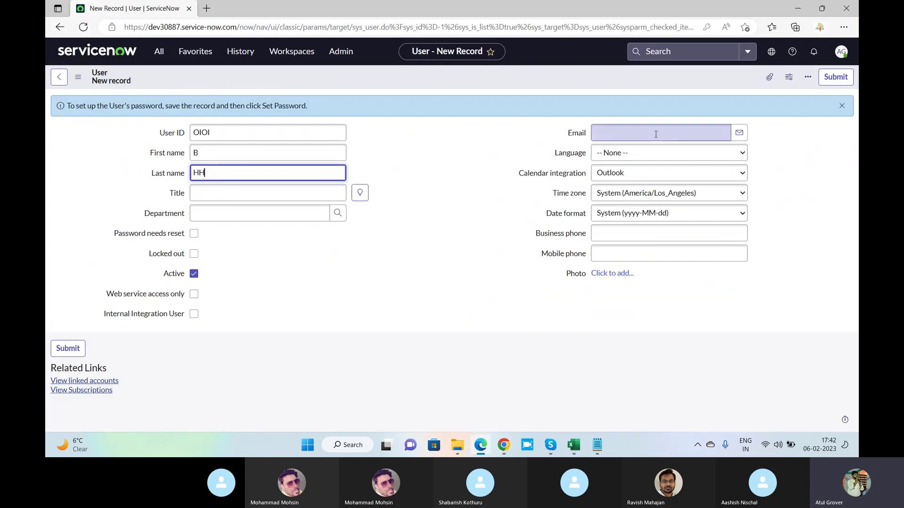
pyautogui.click(655, 134)
pyautogui.hotkey('ctrl', 'v')
pyautogui.hotkey('alt', 'Tab')
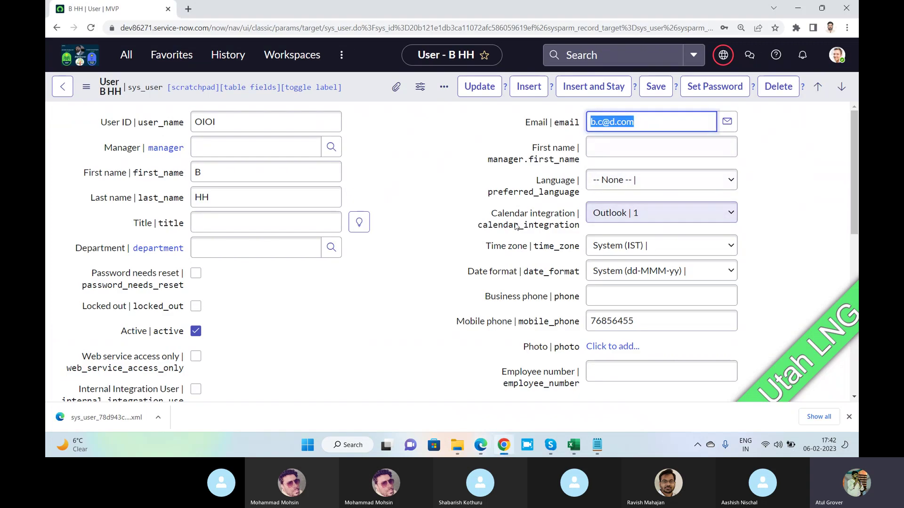
pyautogui.hotkey('alt', 'Tab')
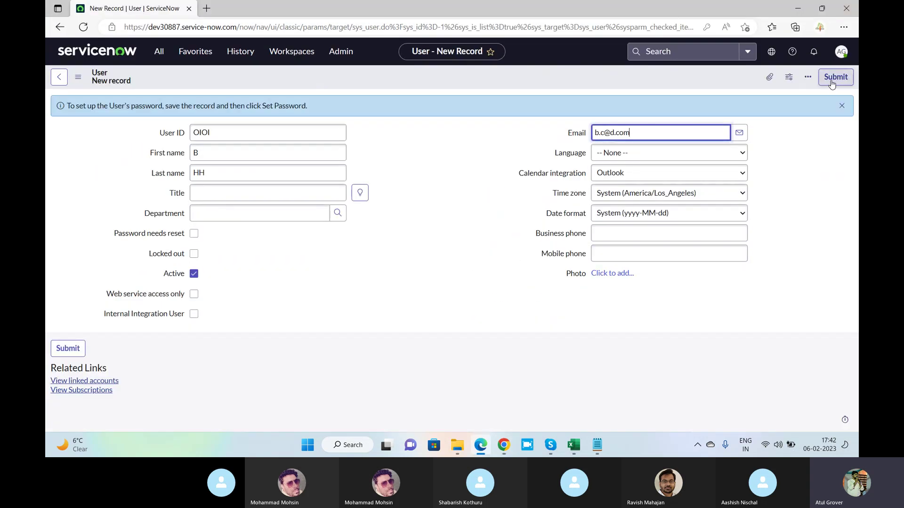
pyautogui.click(831, 80)
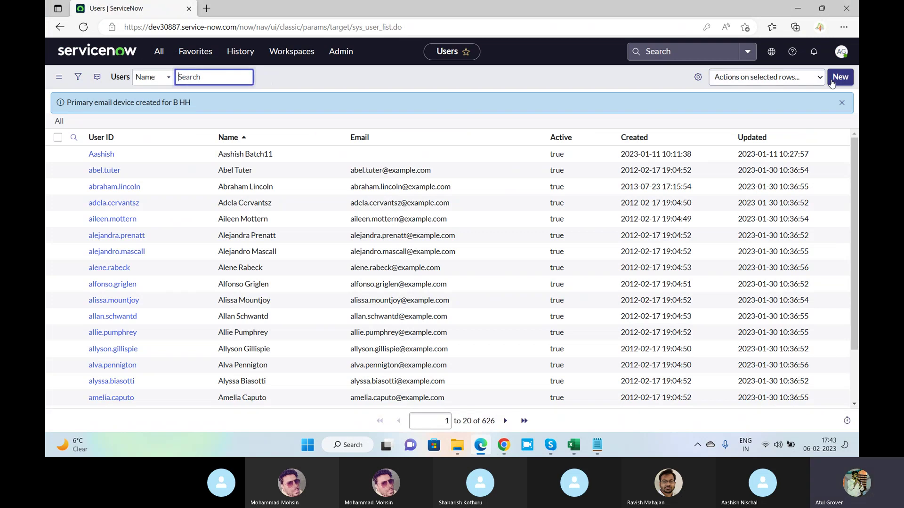
# Give user B HH title Mr., manager first name ATul and department IT.
pyautogui.hotkey('alt', 'Tab')
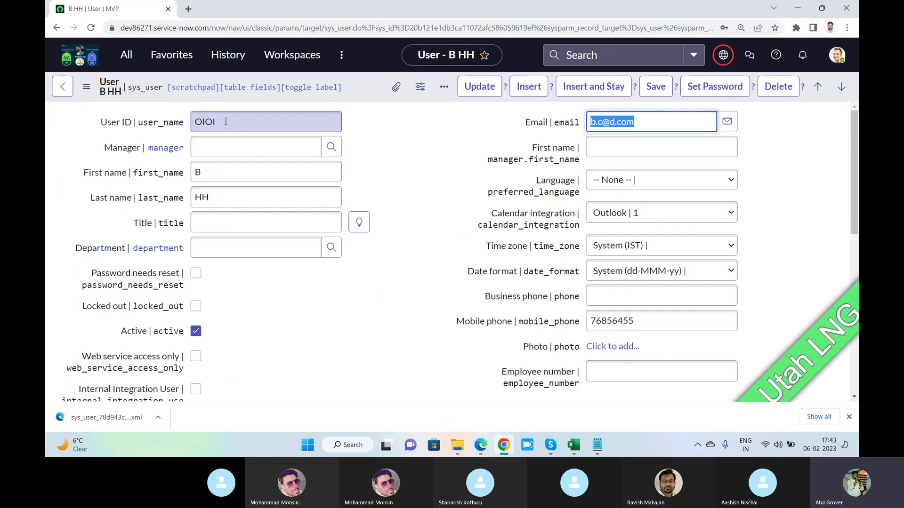
pyautogui.click(240, 219)
pyautogui.write('Mr')
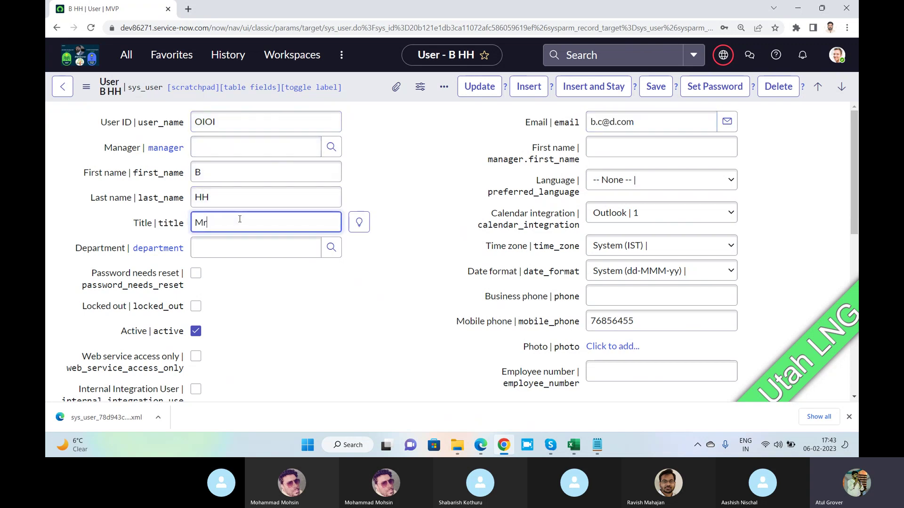
pyautogui.write('.')
pyautogui.click(603, 154)
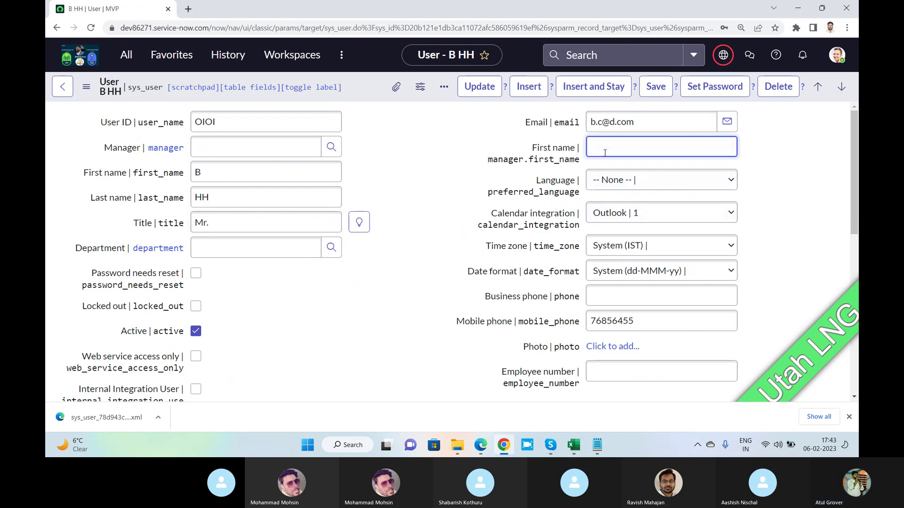
pyautogui.write('ATul')
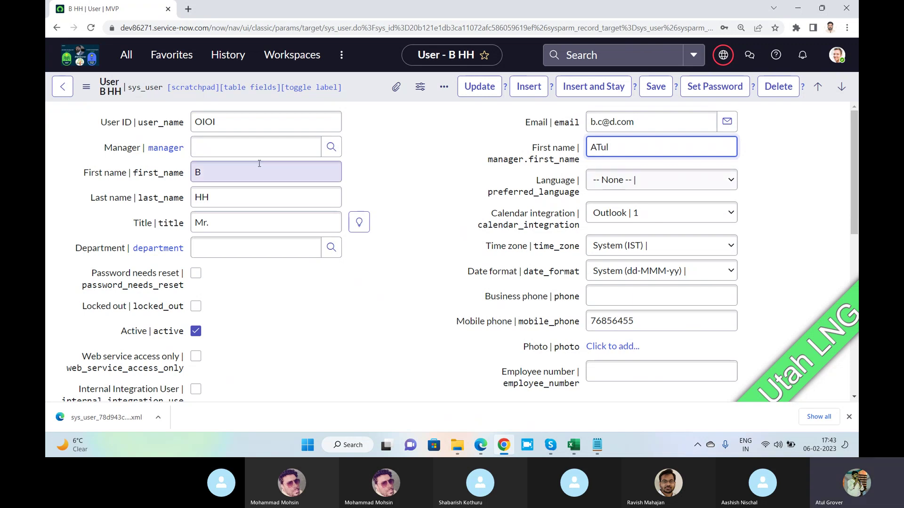
pyautogui.click(251, 146)
pyautogui.click(252, 248)
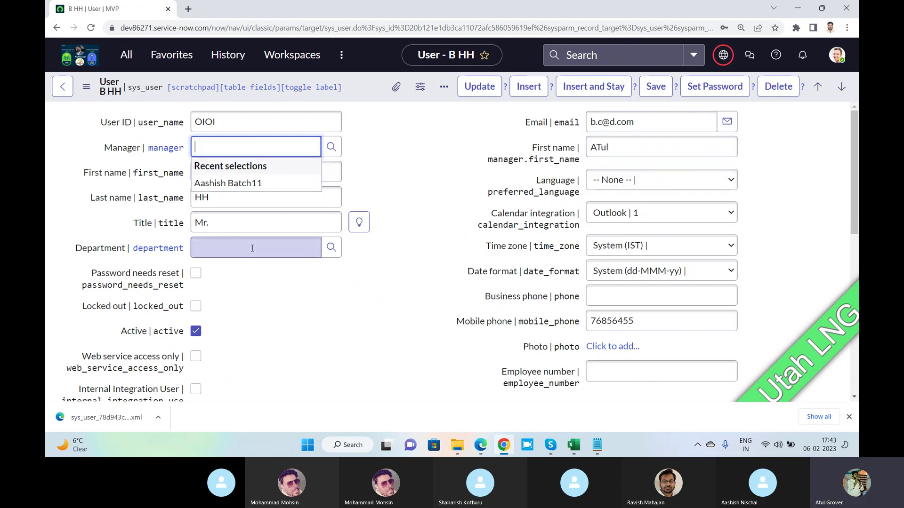
pyautogui.write('IT')
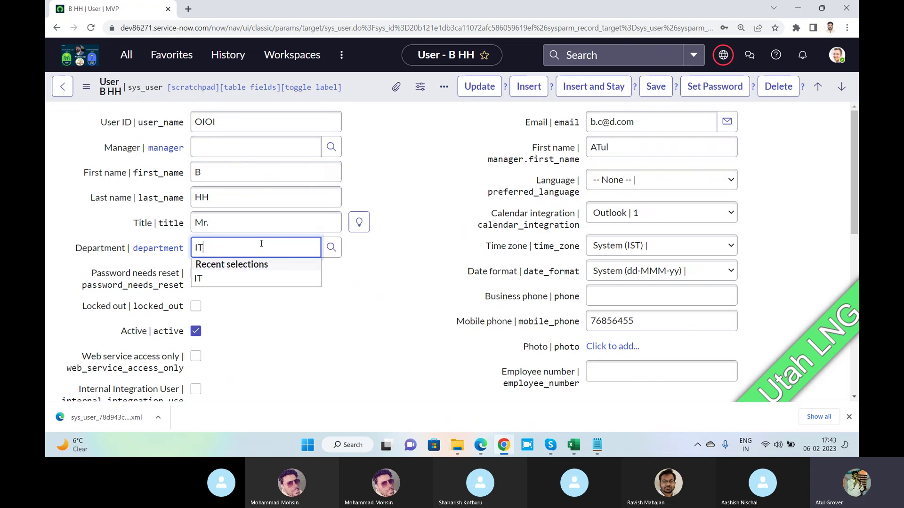
pyautogui.click(210, 280)
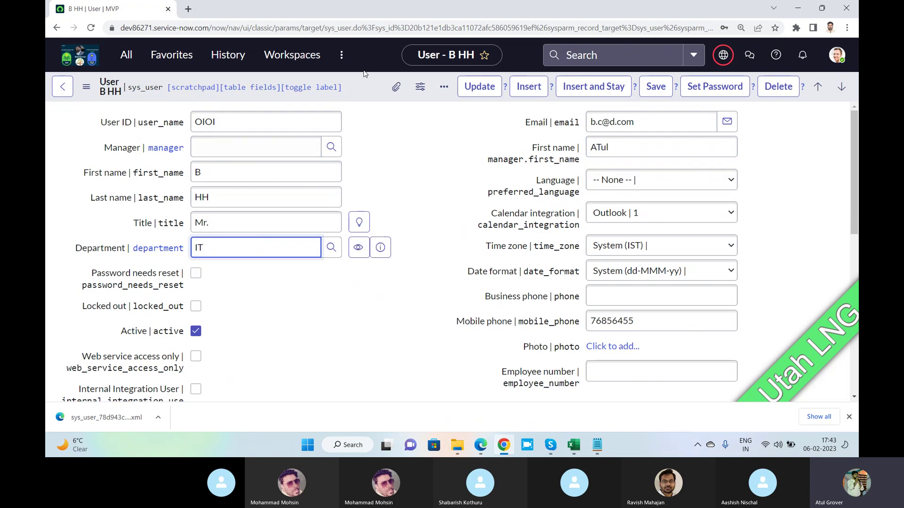
# Save the record, export it as XML (This Record), and open the downloaded file.
pyautogui.rightClick(356, 93)
pyautogui.click(367, 100)
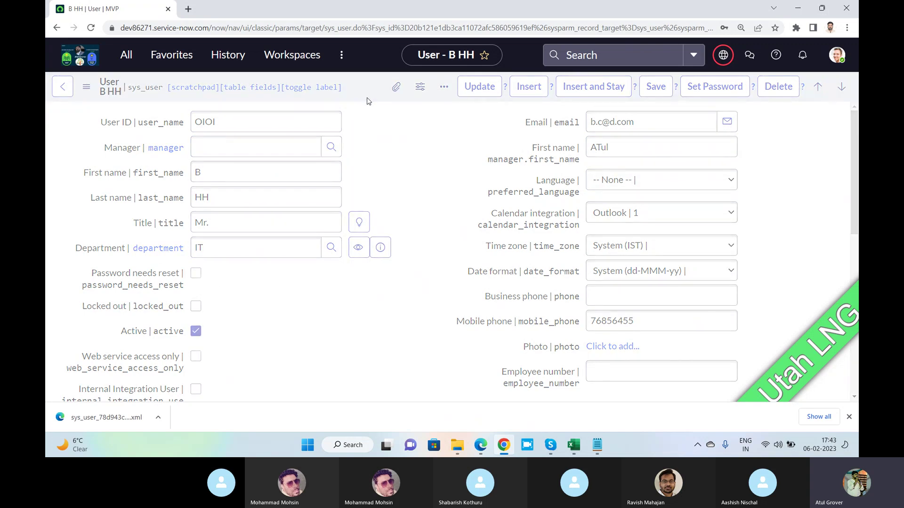
pyautogui.rightClick(368, 97)
pyautogui.moveTo(424, 164)
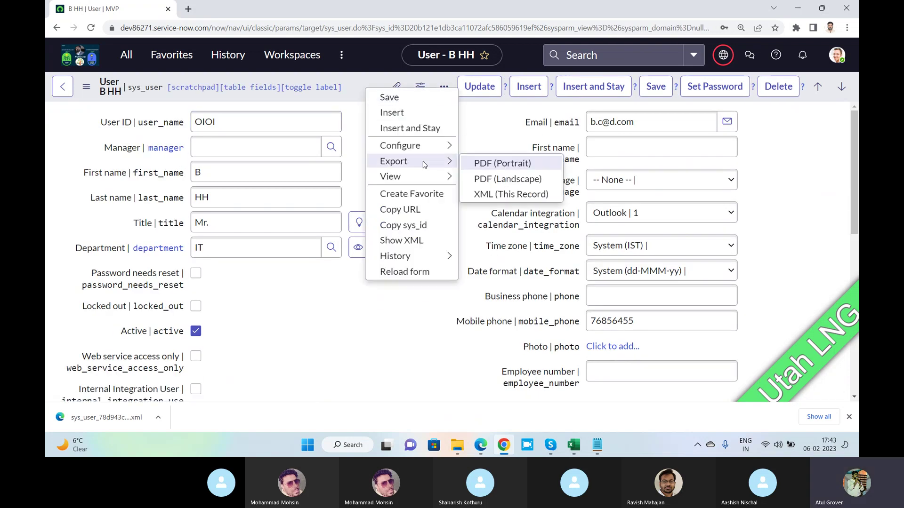
pyautogui.click(488, 195)
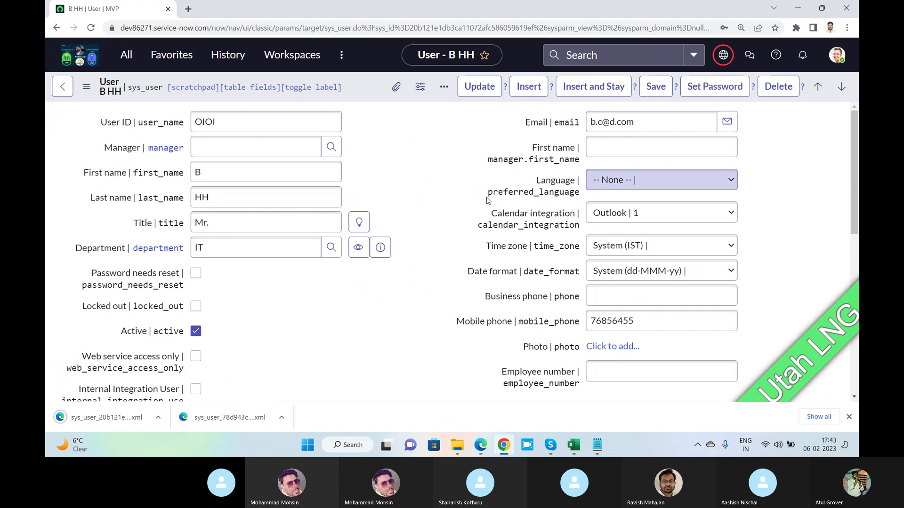
pyautogui.click(114, 421)
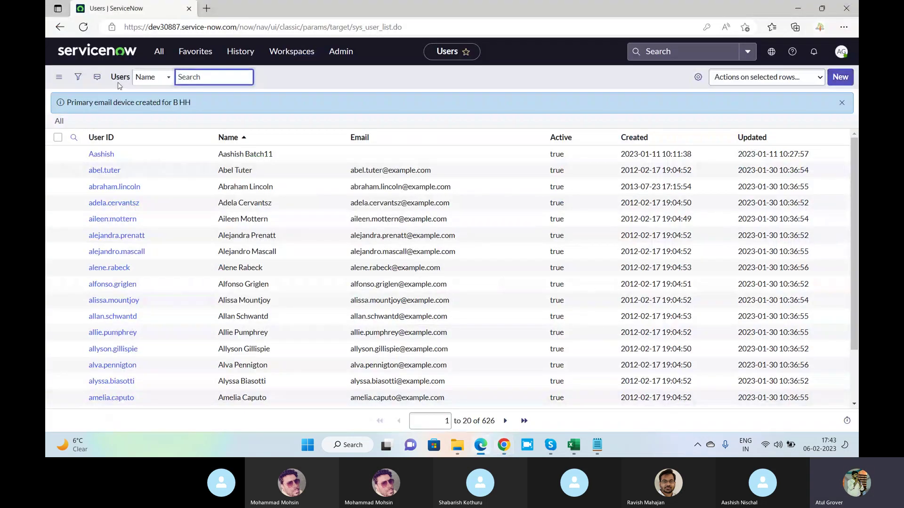
pyautogui.click(842, 104)
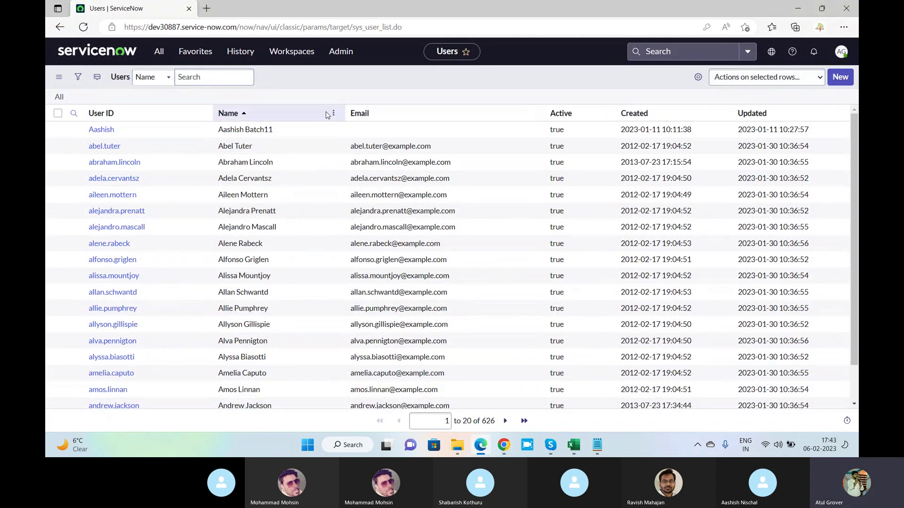
pyautogui.click(333, 114)
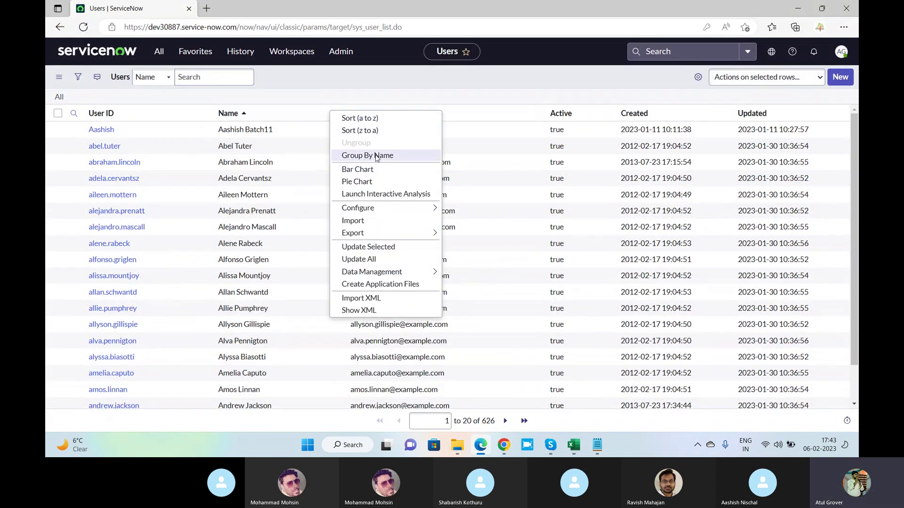
pyautogui.click(388, 301)
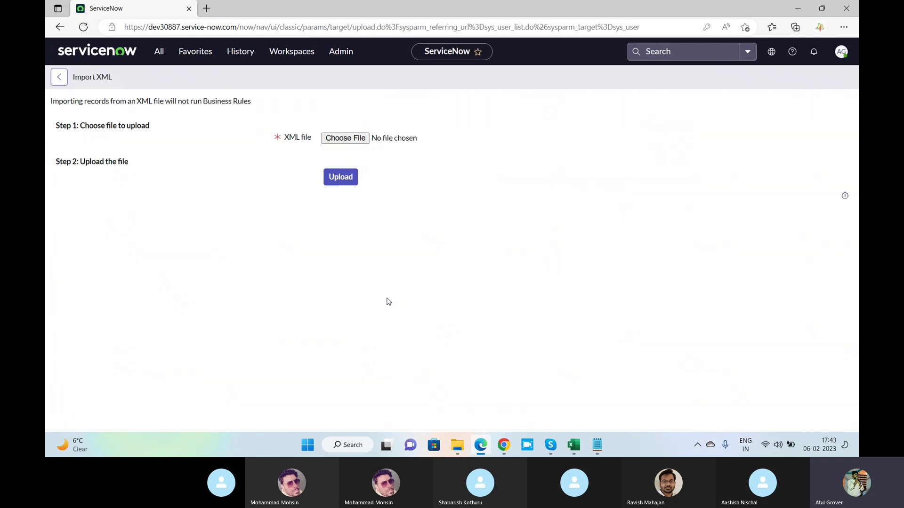
pyautogui.click(354, 139)
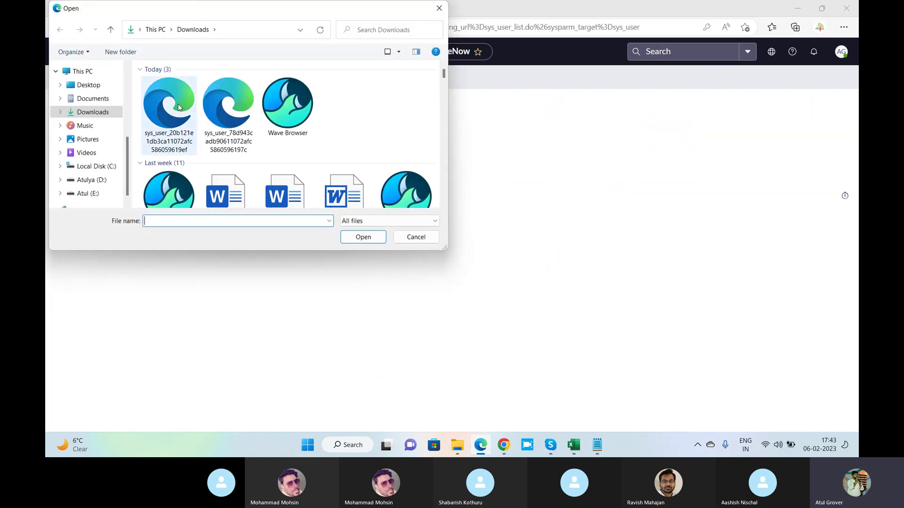
pyautogui.click(178, 108)
pyautogui.click(352, 237)
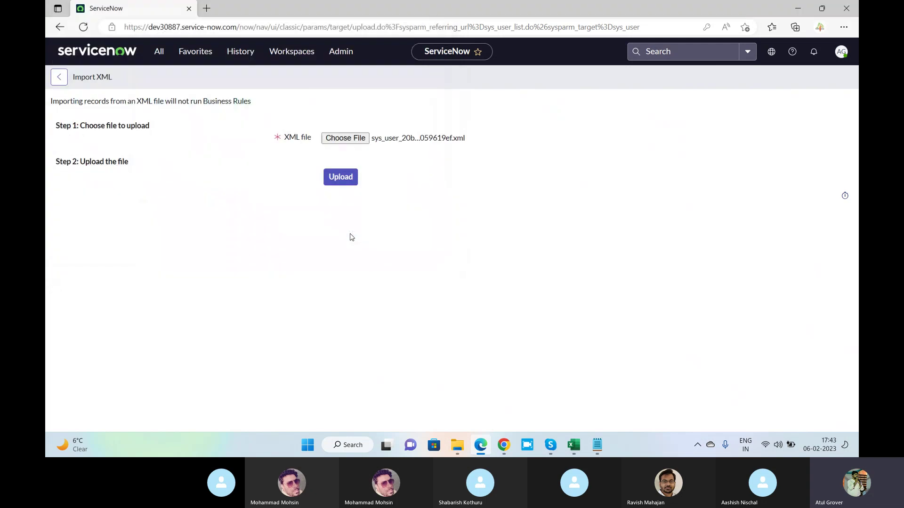
pyautogui.click(337, 179)
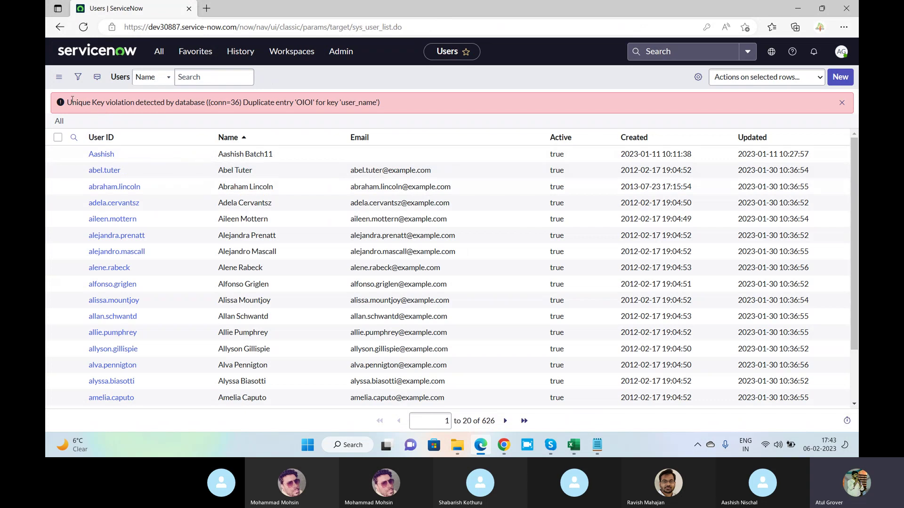
pyautogui.moveTo(67, 102); pyautogui.dragTo(207, 102)
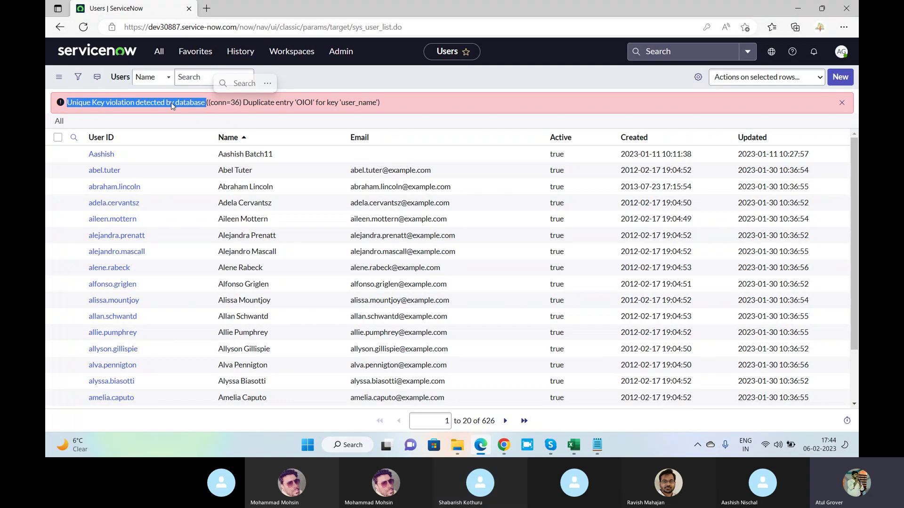
# Return to the dev86271 window showing B HH's user form.
pyautogui.hotkey('alt', 'Tab')
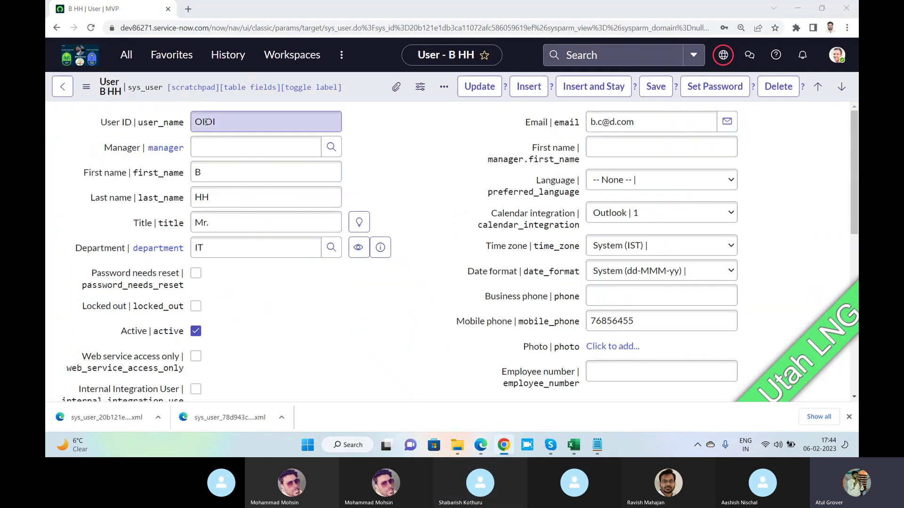
pyautogui.hotkey('alt', 'Tab')
pyautogui.hotkey('alt', 'Tab')
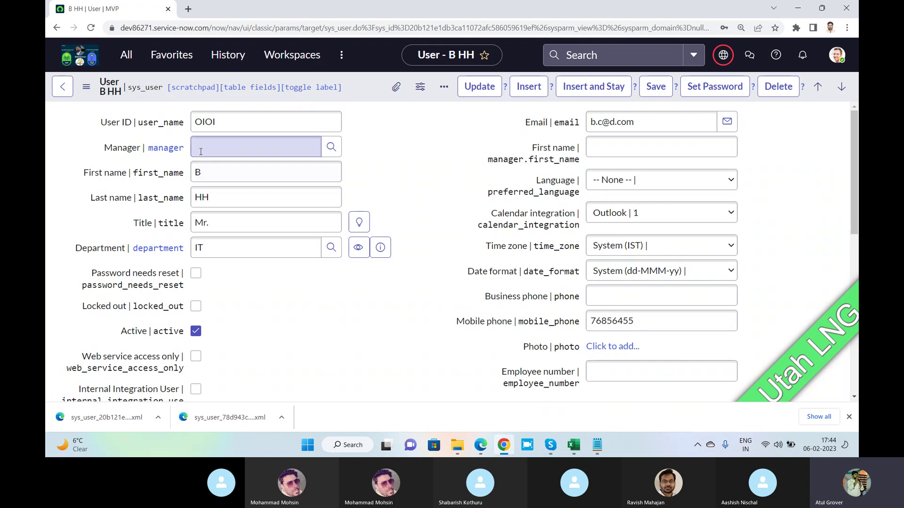
# Select the OIOI record's sys_id within the dev86271 page address.
pyautogui.doubleClick(207, 122)
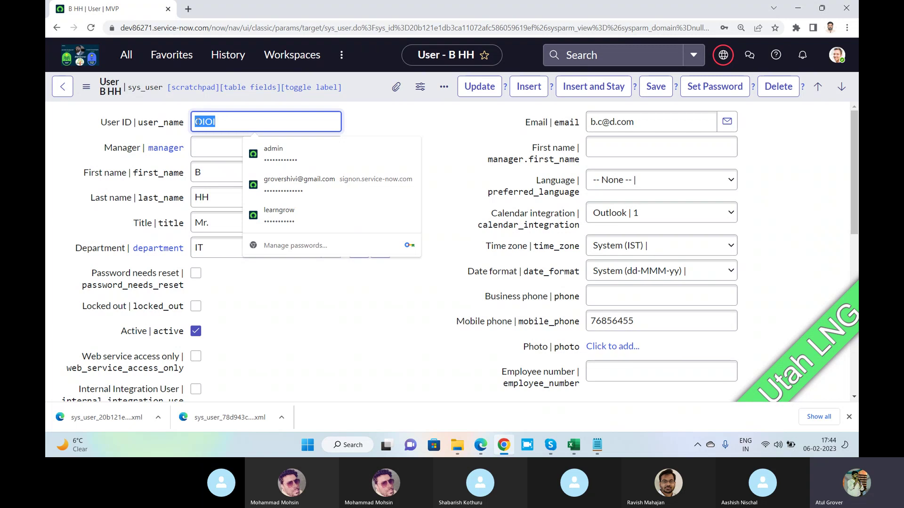
pyautogui.hotkey('alt', 'Tab')
pyautogui.hotkey('alt', 'Tab')
pyautogui.hotkey('alt', 'Tab')
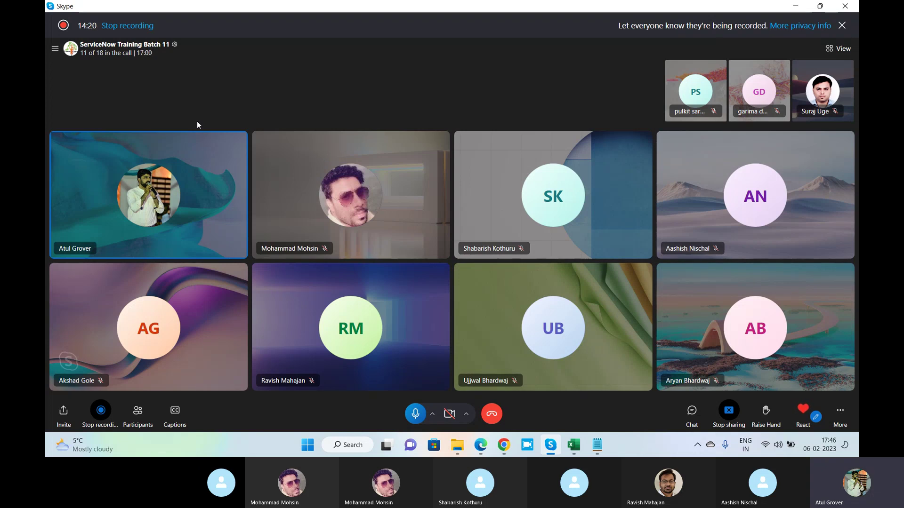
pyautogui.hotkey('alt', 'Tab')
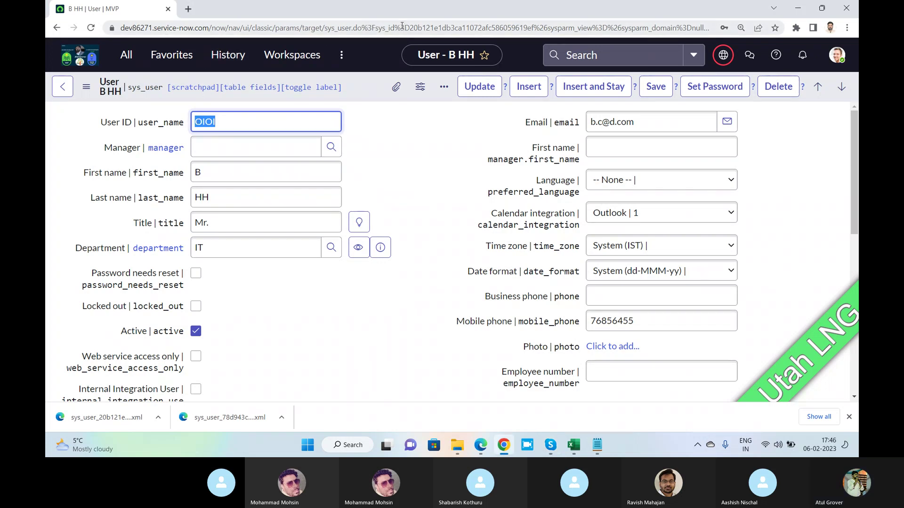
pyautogui.moveTo(400, 28); pyautogui.dragTo(534, 26)
pyautogui.hotkey('ctrl', 'c')
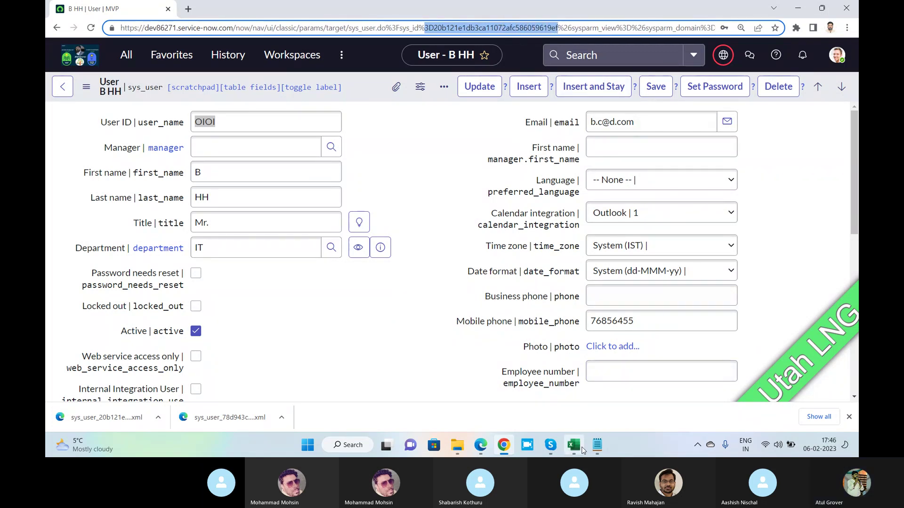
# Paste the first sys_id beside Dev in Notepad, then search dev30887 users for User ID 'oi'.
pyautogui.click(594, 444)
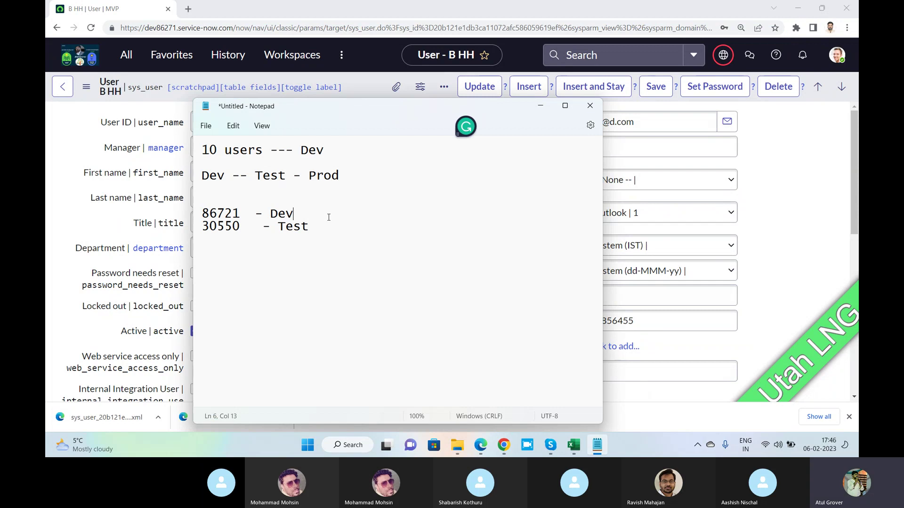
pyautogui.hotkey('ctrl', 'v')
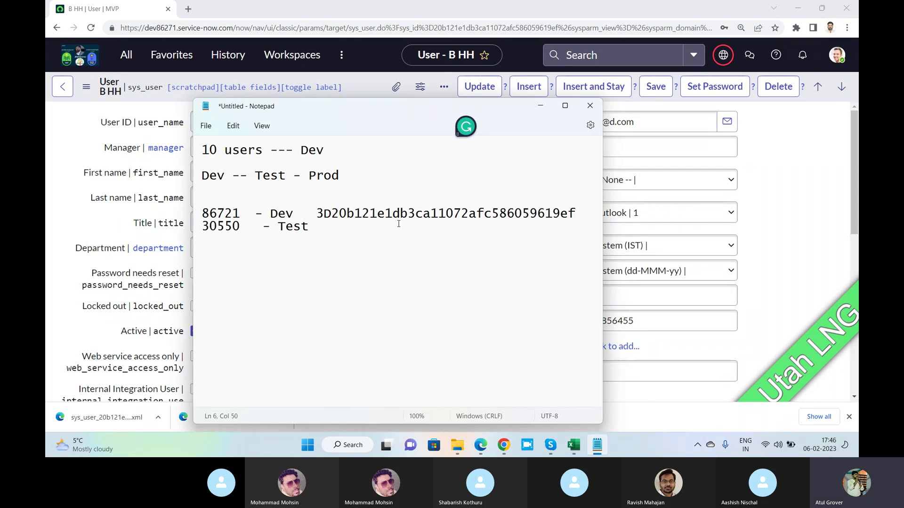
pyautogui.click(479, 446)
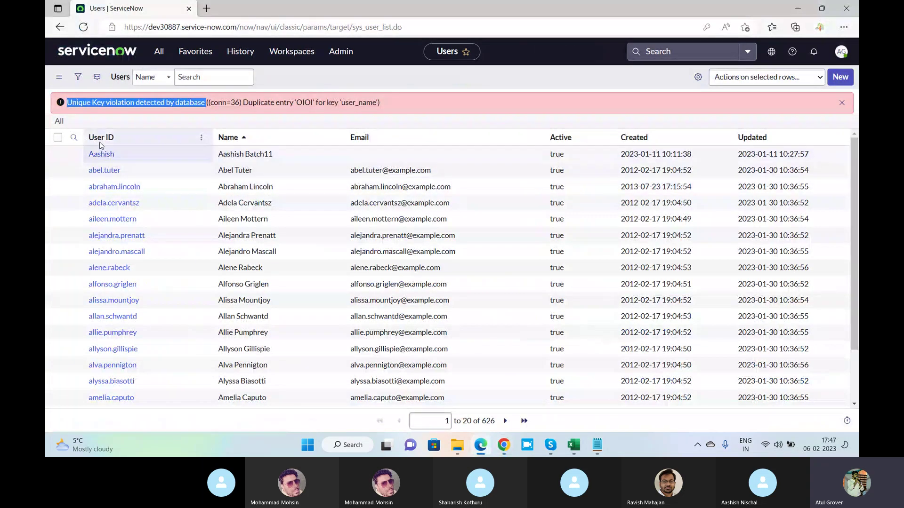
pyautogui.click(74, 138)
pyautogui.click(129, 157)
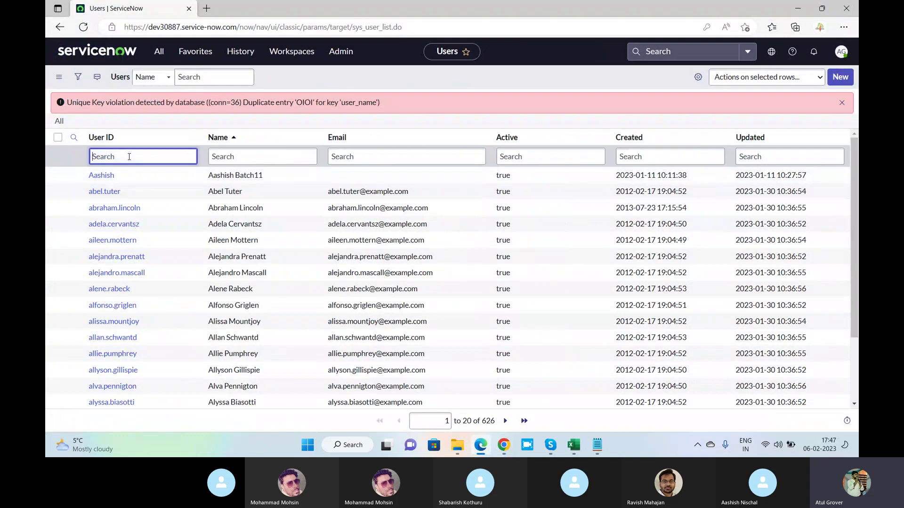
pyautogui.write('oi')
pyautogui.press('Return')
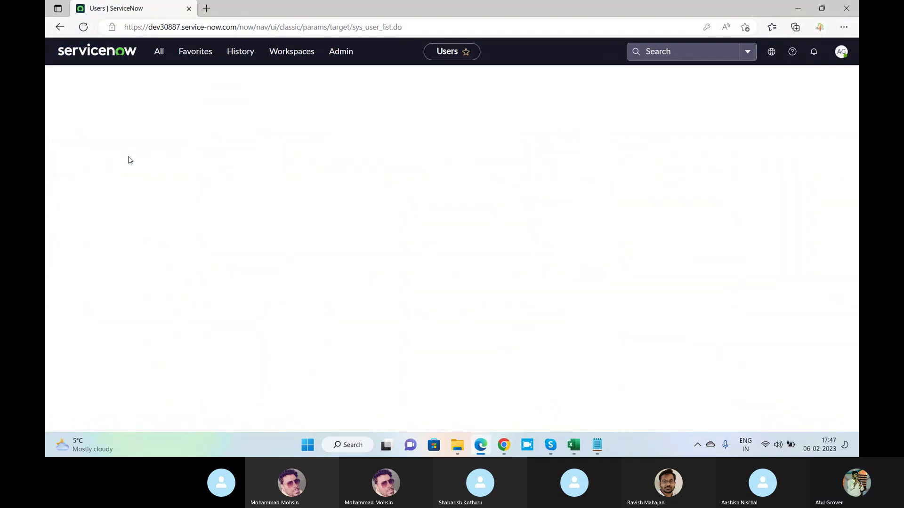
# Open OIOI on dev30887 and copy its sys_id for the Test line.
pyautogui.click(100, 150)
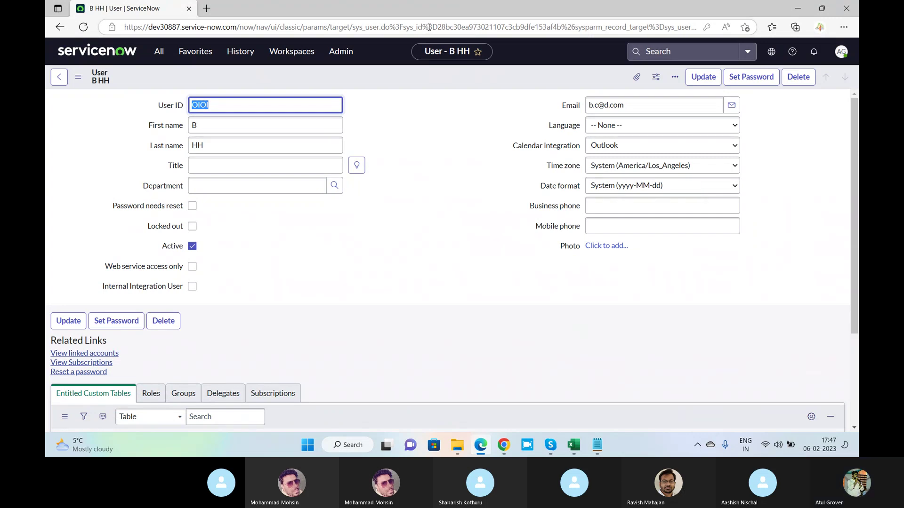
pyautogui.moveTo(428, 27); pyautogui.dragTo(563, 30)
pyautogui.hotkey('ctrl', 'c')
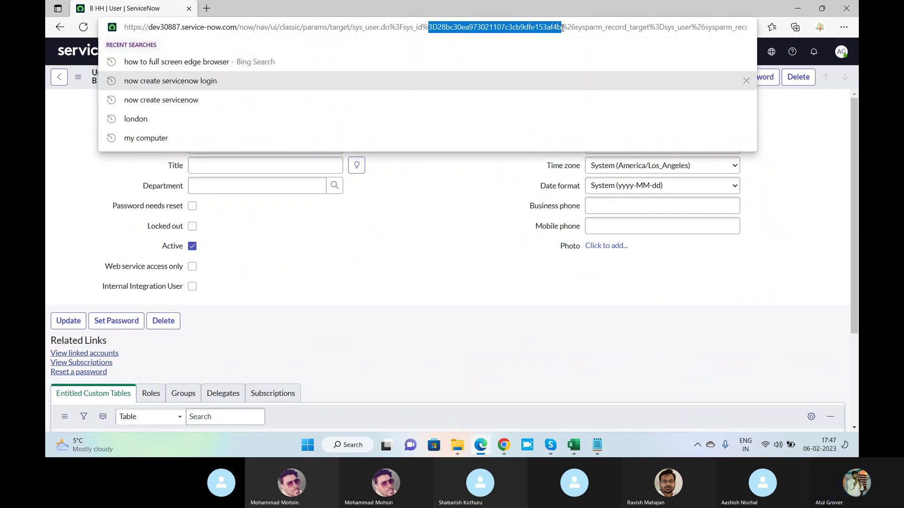
pyautogui.hotkey('alt', 'Tab')
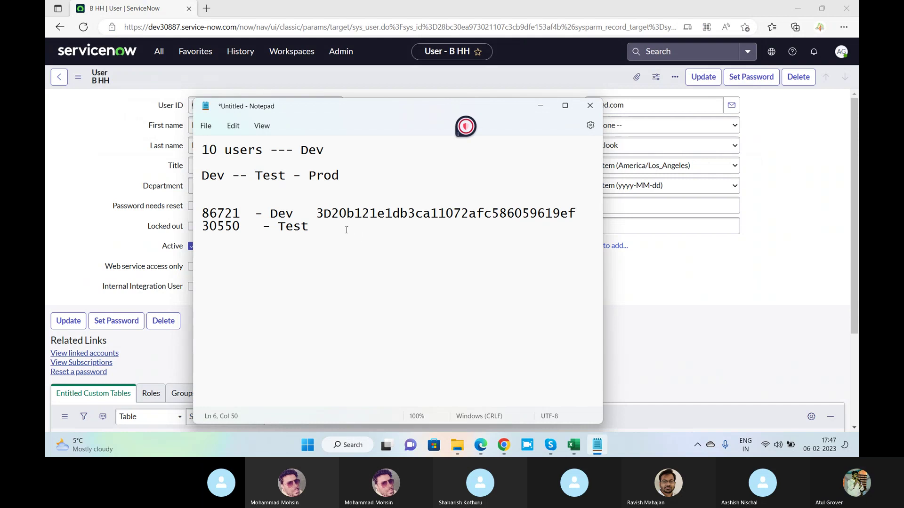
pyautogui.click(344, 230)
# Paste the dev30887 sys_id beside Test and compare the two differing IDs.
pyautogui.hotkey('ctrl', 'v')
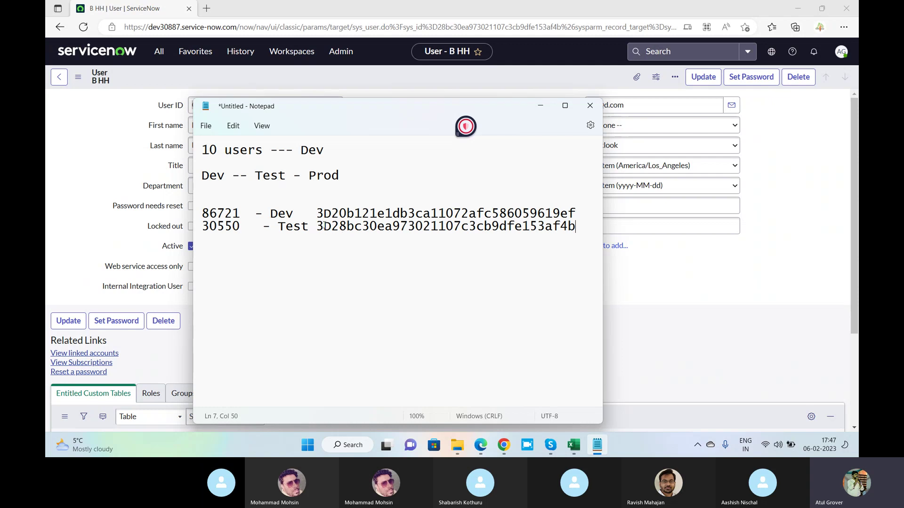
pyautogui.moveTo(316, 215); pyautogui.dragTo(576, 222)
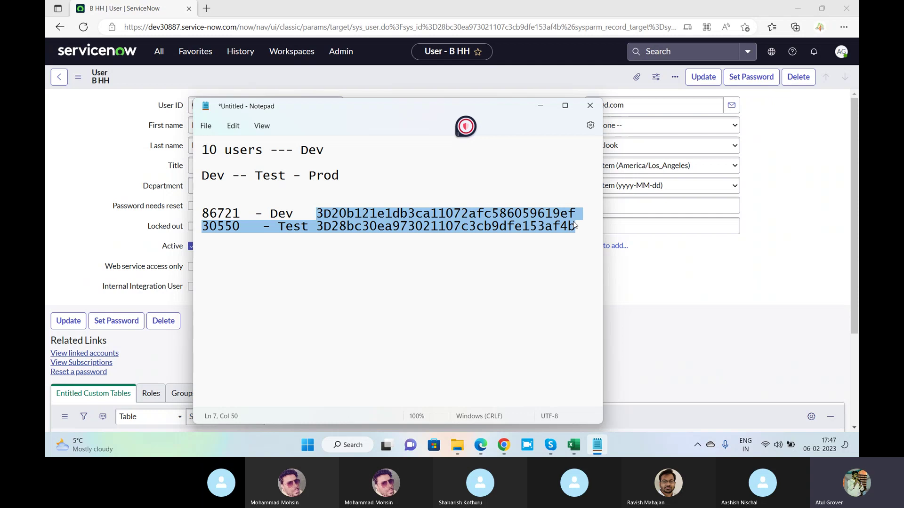
pyautogui.click(579, 229)
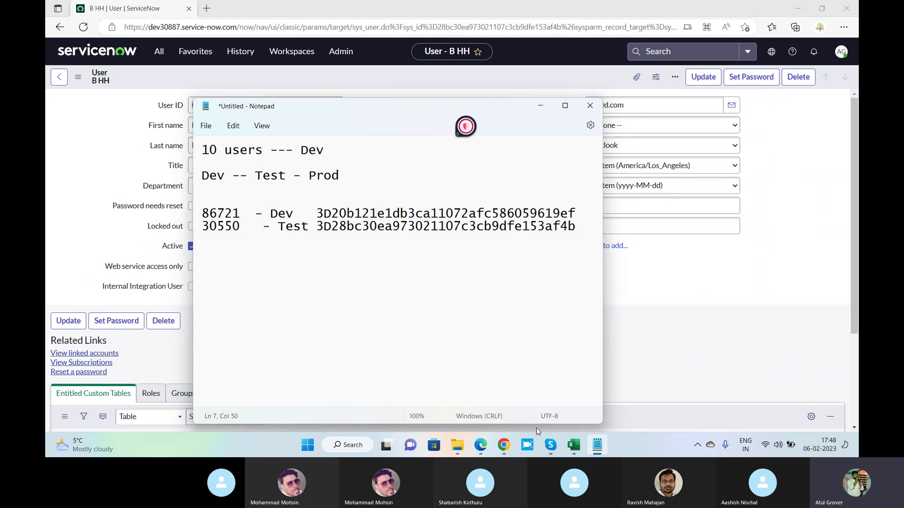
pyautogui.click(480, 445)
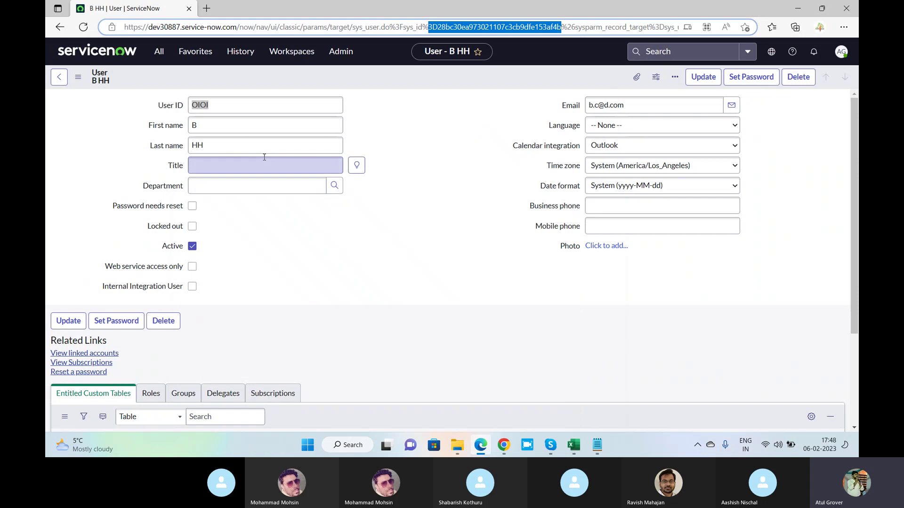
# Rename the dev30887 user ID from OIOI to OIOI11 and save it.
pyautogui.hotkey('alt', 'Tab')
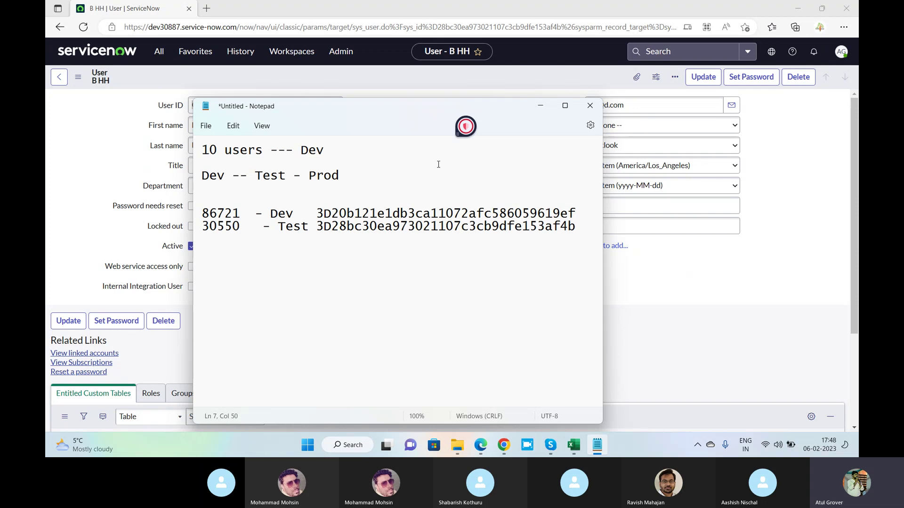
pyautogui.hotkey('alt', 'Tab')
pyautogui.doubleClick(242, 109)
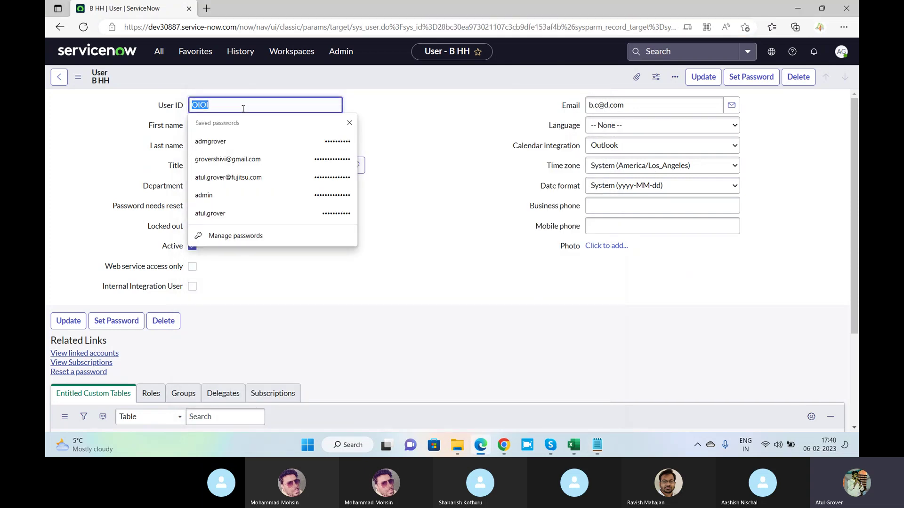
pyautogui.click(243, 109)
pyautogui.write('11')
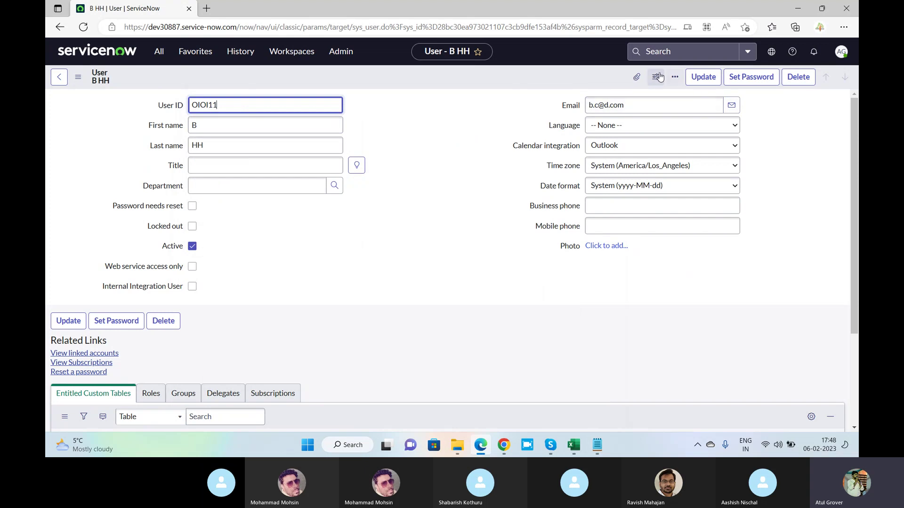
pyautogui.click(699, 78)
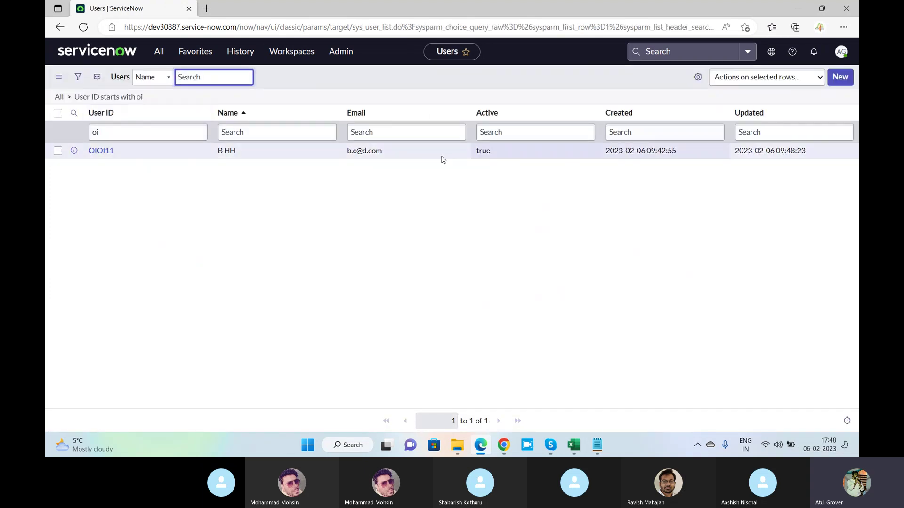
# Import the downloaded sys_user XML file through the Import XML page.
pyautogui.click(330, 112)
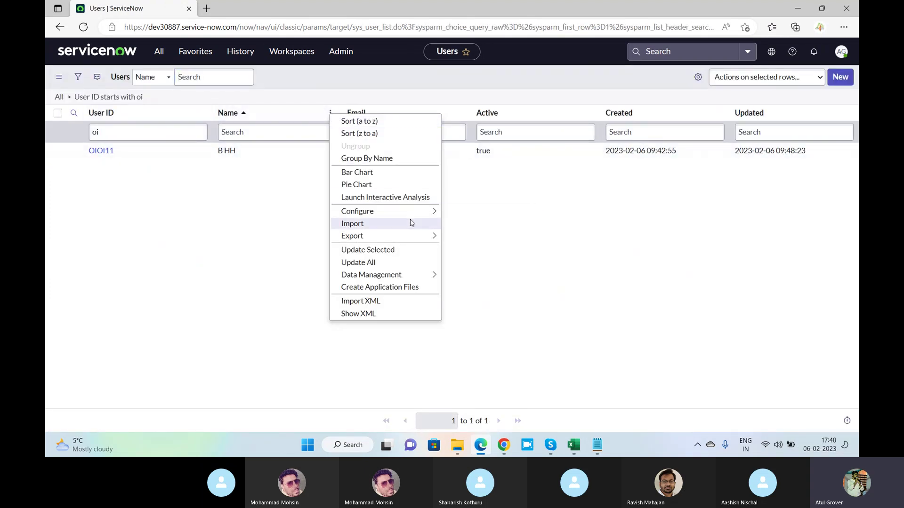
pyautogui.click(408, 301)
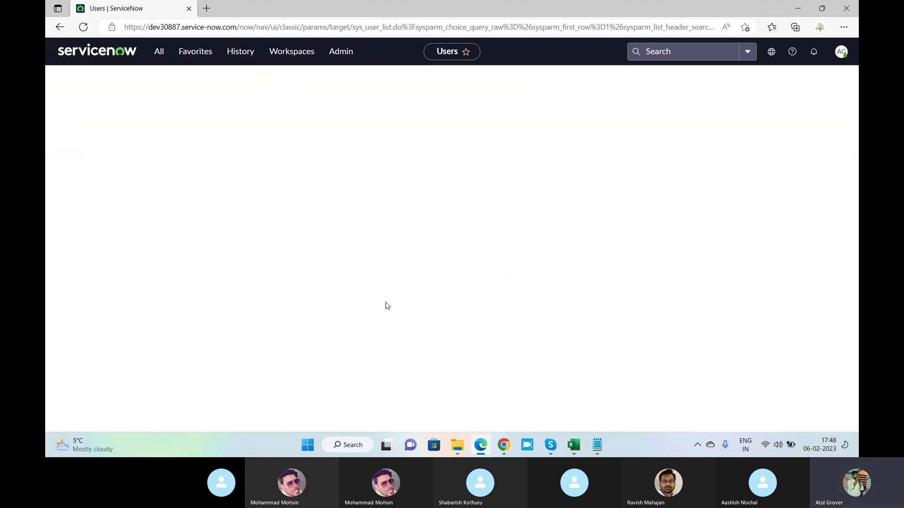
pyautogui.click(345, 138)
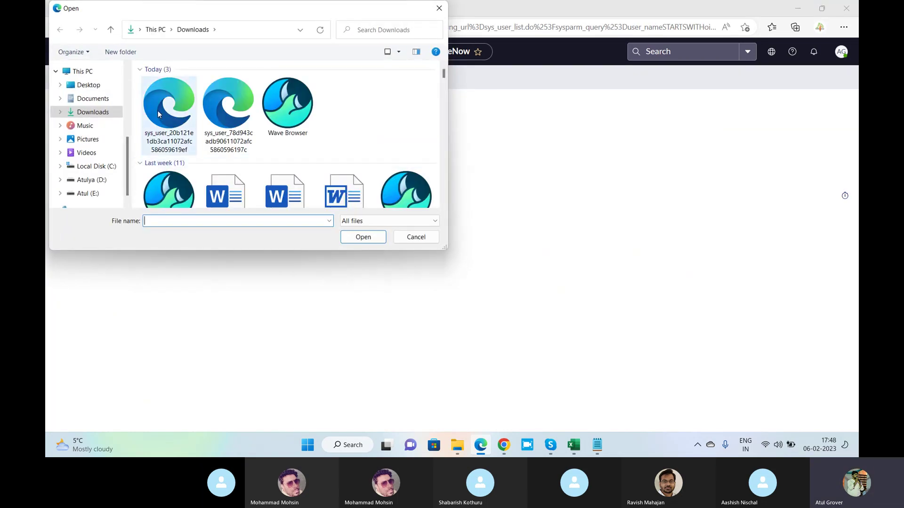
pyautogui.click(363, 236)
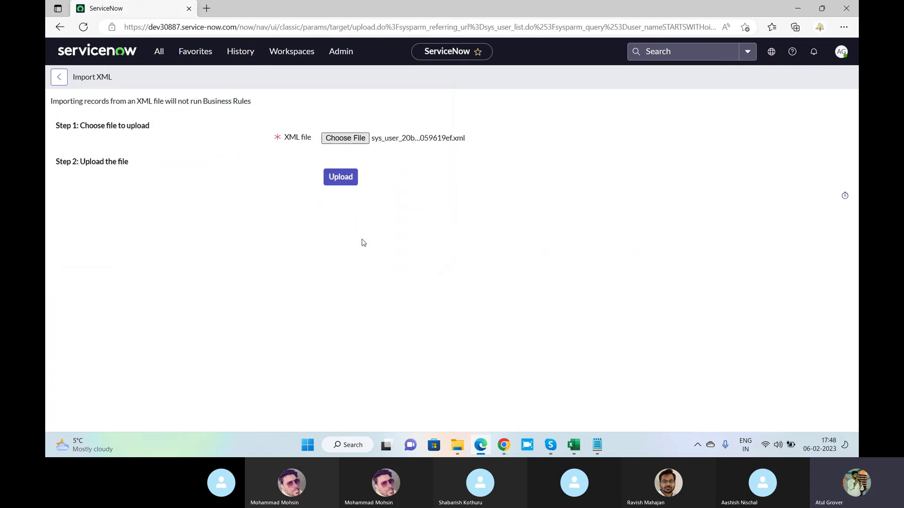
pyautogui.click(341, 177)
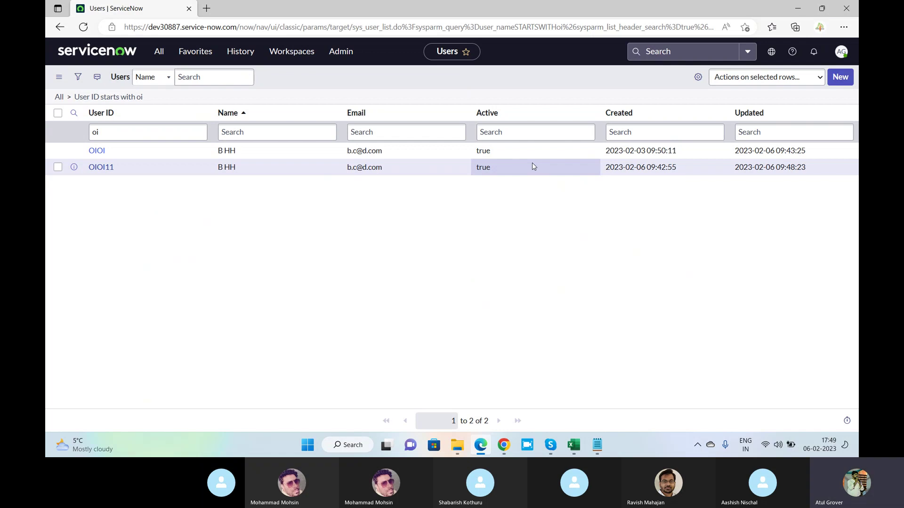
# Back on the dev86271 Users list, try a *batch11 User ID filter, then clear it.
pyautogui.hotkey('alt', 'Tab')
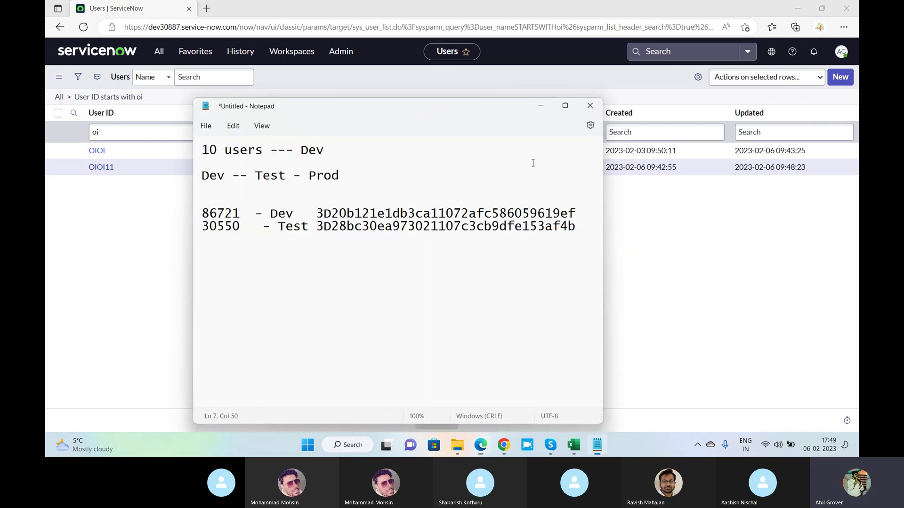
pyautogui.click(504, 444)
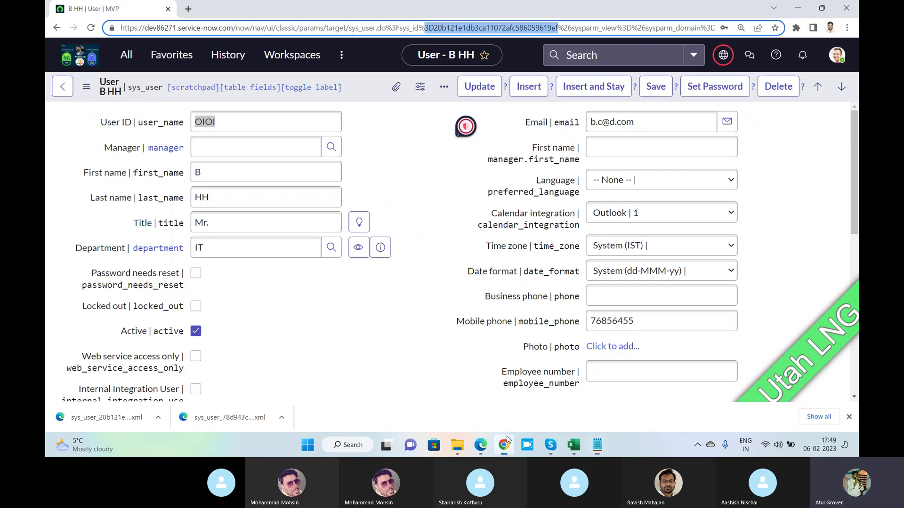
pyautogui.click(64, 88)
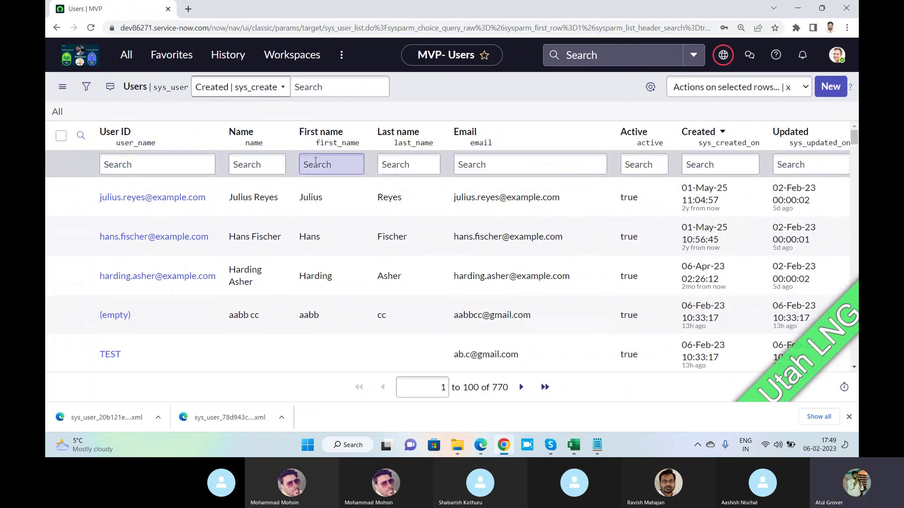
pyautogui.click(144, 165)
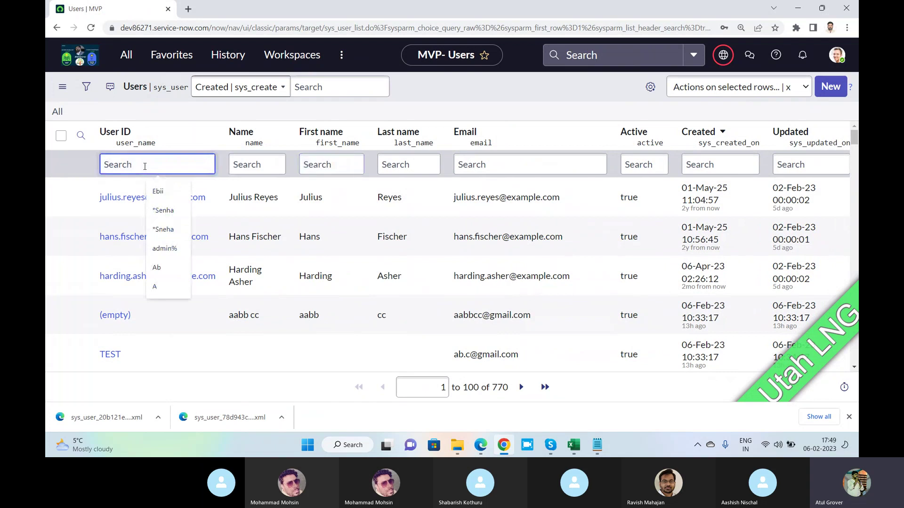
pyautogui.write('*batch11')
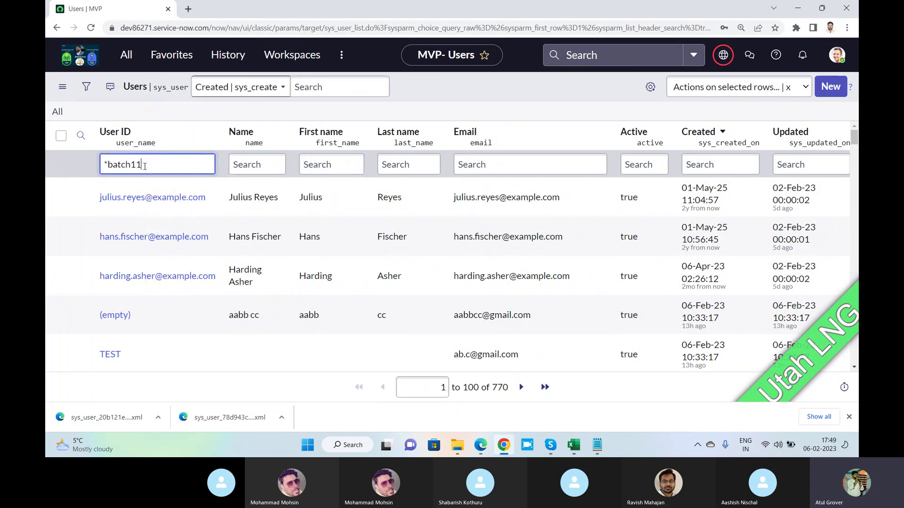
pyautogui.press('Return')
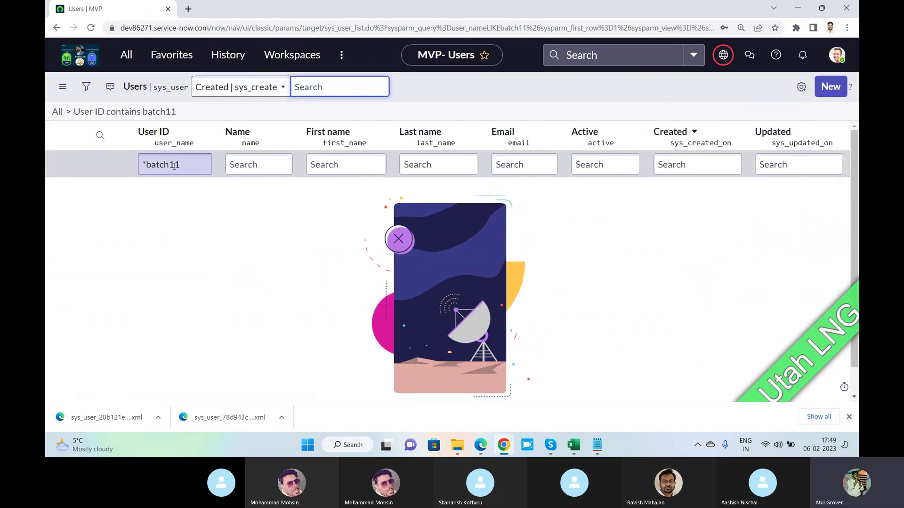
pyautogui.click(200, 166)
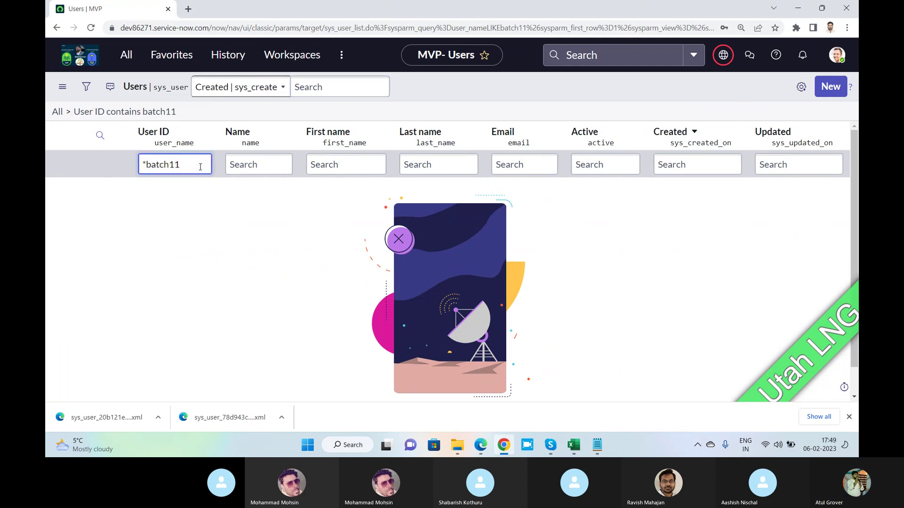
pyautogui.press('Left')
pyautogui.press('Left')
pyautogui.press('Return')
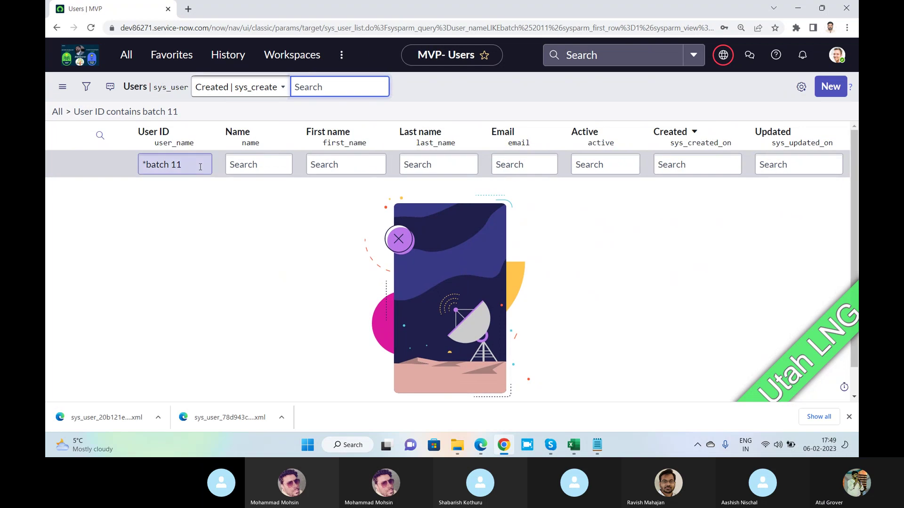
pyautogui.hotkey('ctrl', 'a')
pyautogui.press('BackSpace')
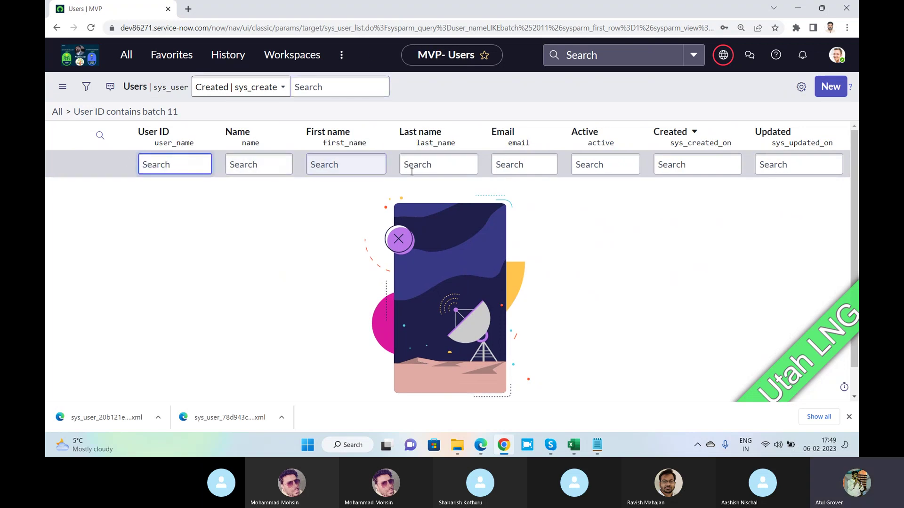
# Filter the Last name column by *batch to show the 22 batch users.
pyautogui.click(412, 169)
pyautogui.write('*batch')
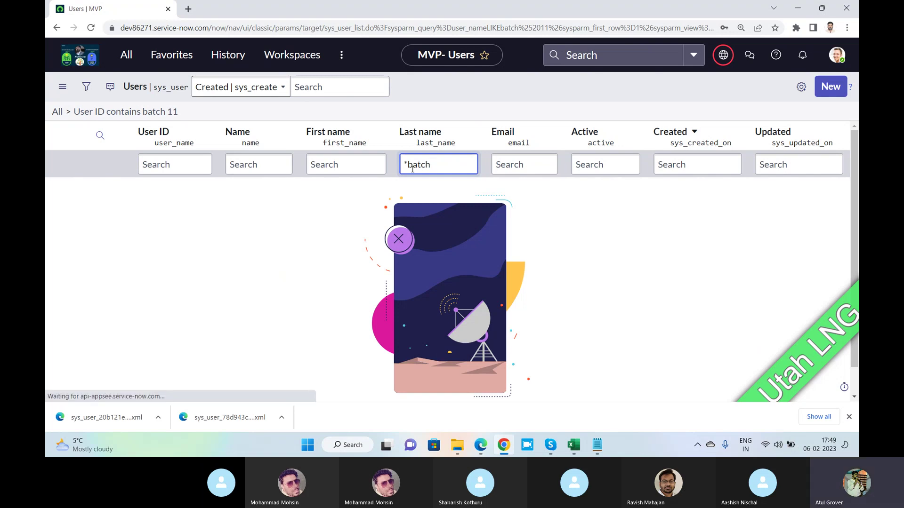
pyautogui.press('Return')
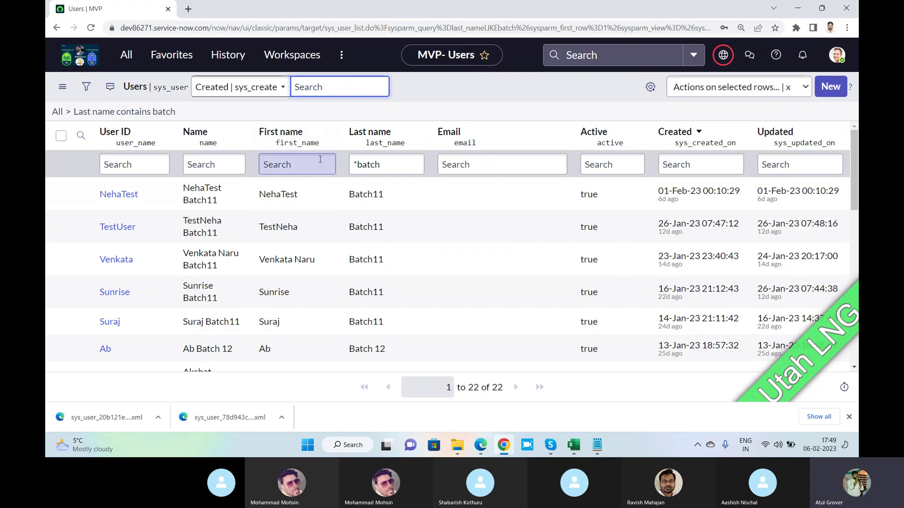
# Export the 22 batch users as XML from the Last name column menu and download the file.
pyautogui.click(329, 135)
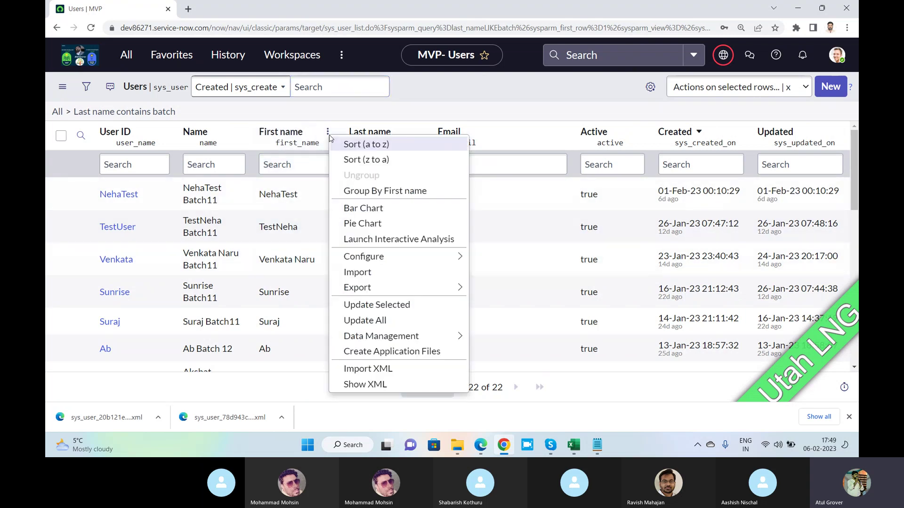
pyautogui.click(390, 369)
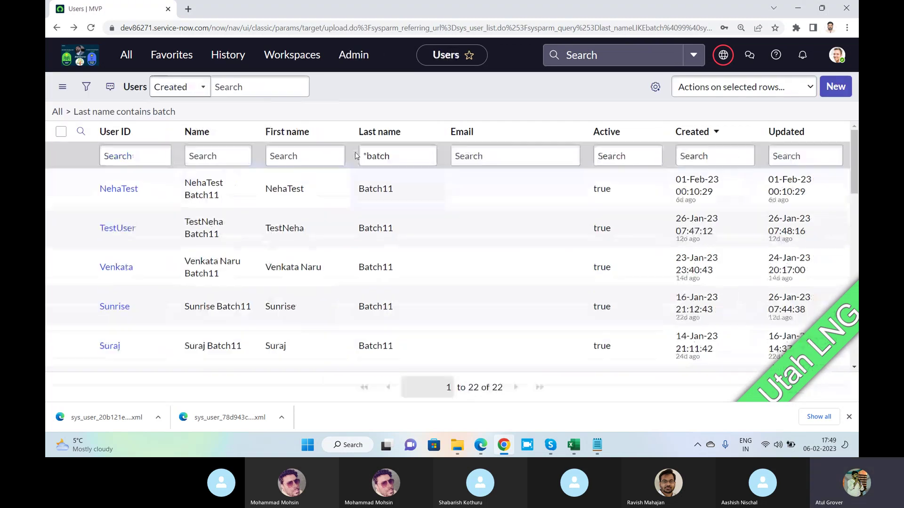
pyautogui.click(417, 133)
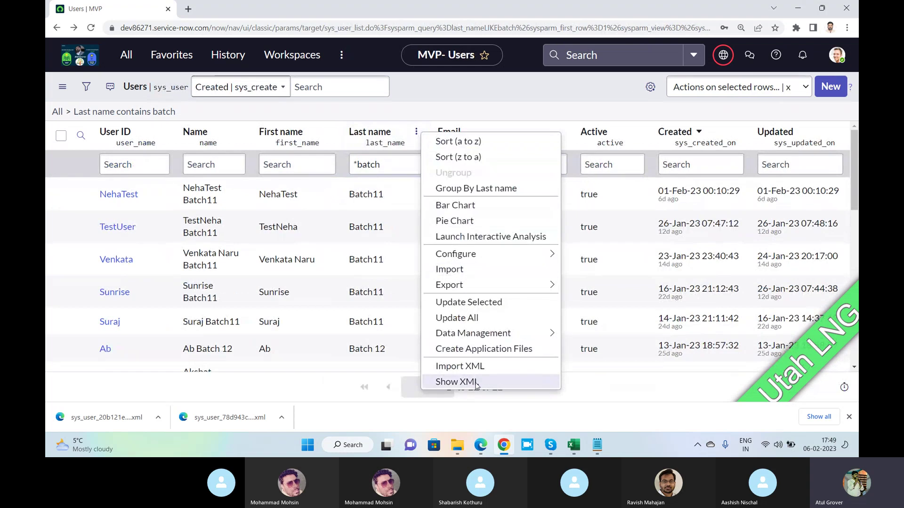
pyautogui.moveTo(495, 286)
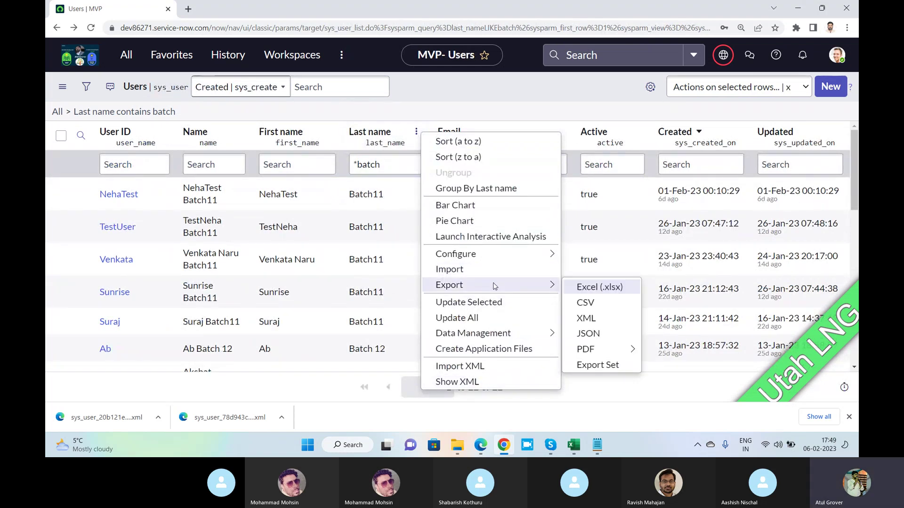
pyautogui.click(590, 320)
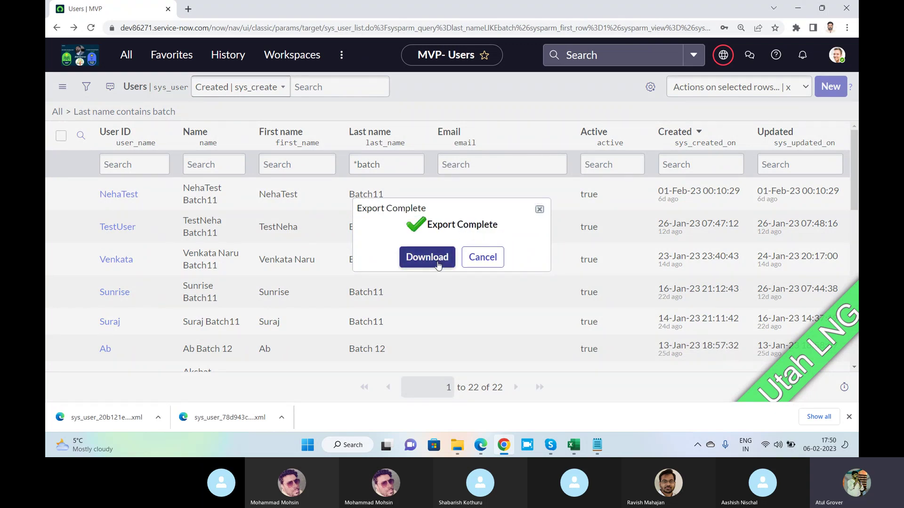
pyautogui.click(427, 257)
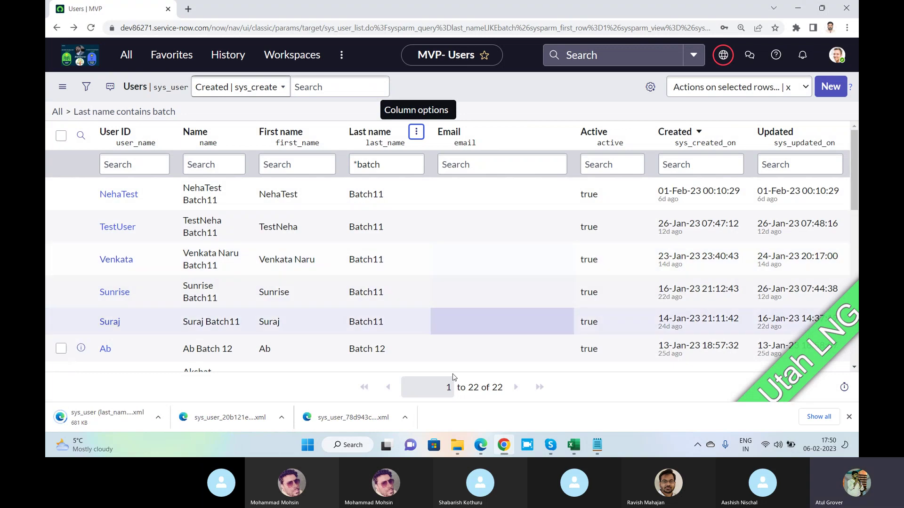
pyautogui.click(480, 443)
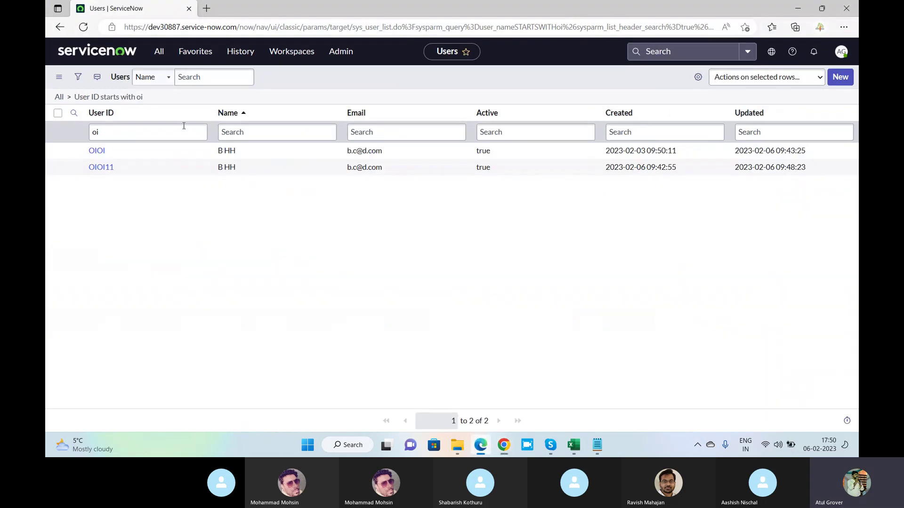
# Import the exported sys_user batch users XML file into the dev30887 instance using Import XML.
pyautogui.click(199, 114)
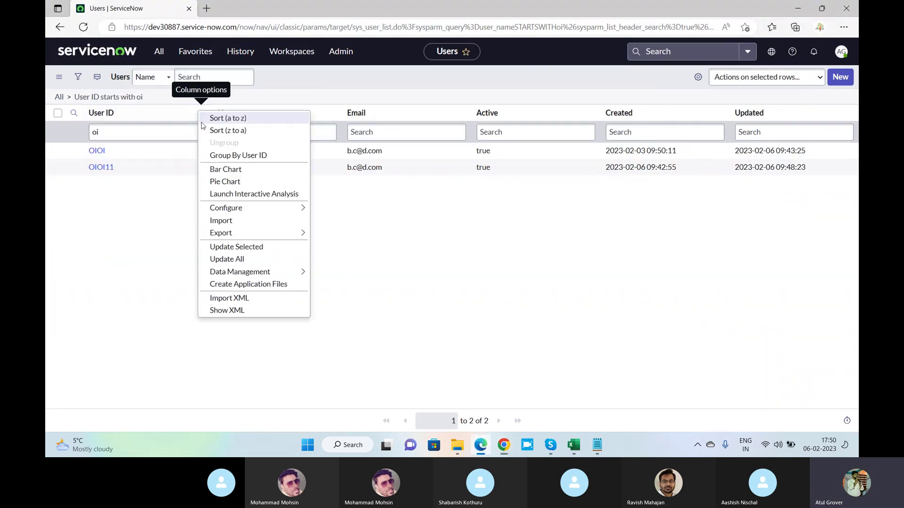
pyautogui.click(256, 298)
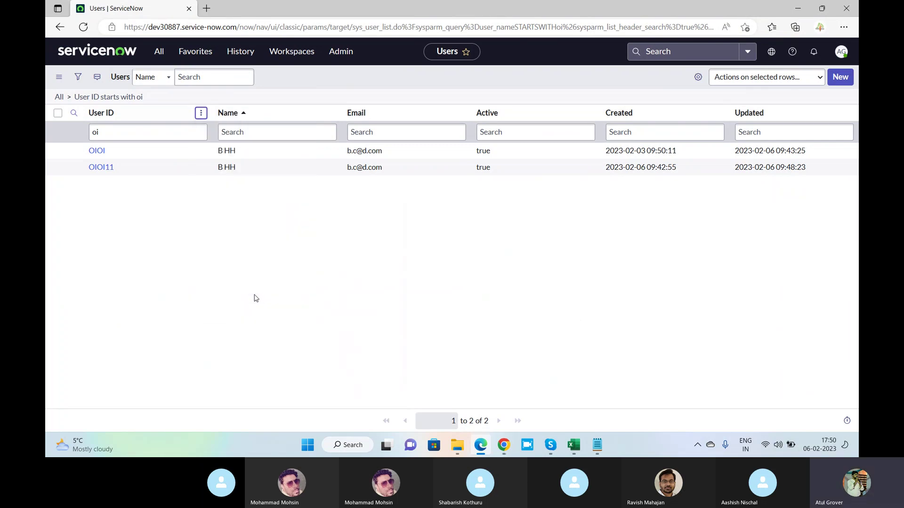
pyautogui.click(345, 138)
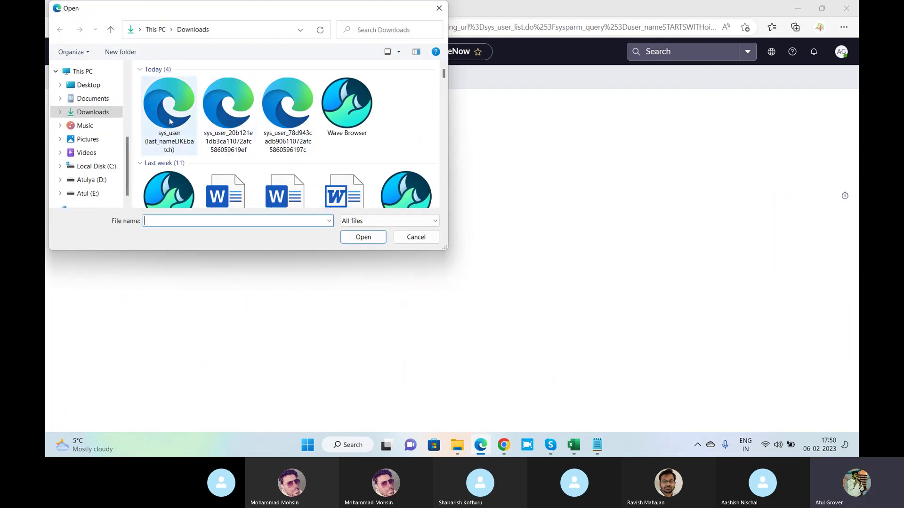
pyautogui.click(172, 115)
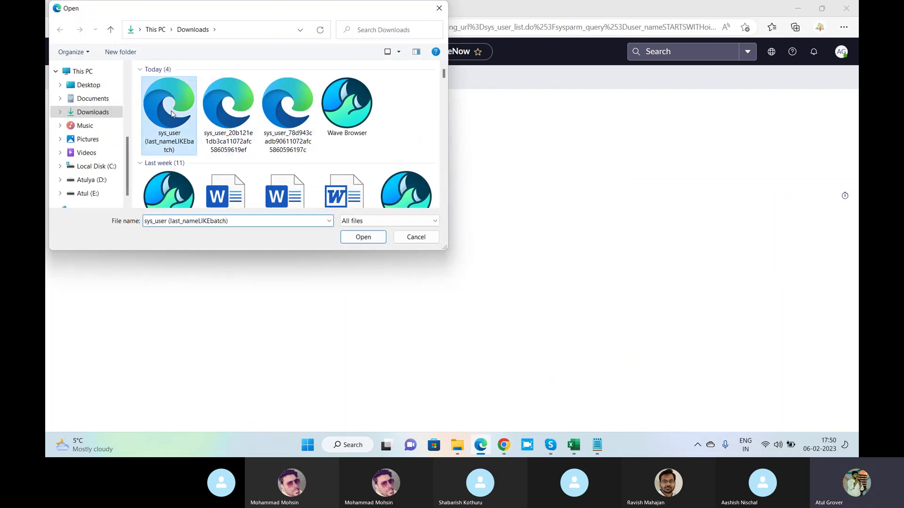
pyautogui.click(360, 238)
pyautogui.click(346, 184)
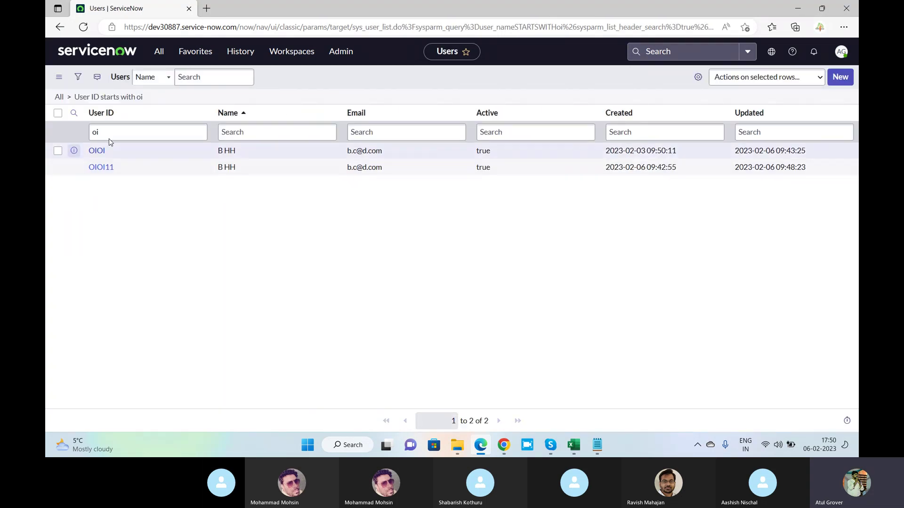
# Clear the oi User ID filter and add a Last name column right after Name.
pyautogui.moveTo(125, 135); pyautogui.dragTo(90, 135)
pyautogui.press('BackSpace')
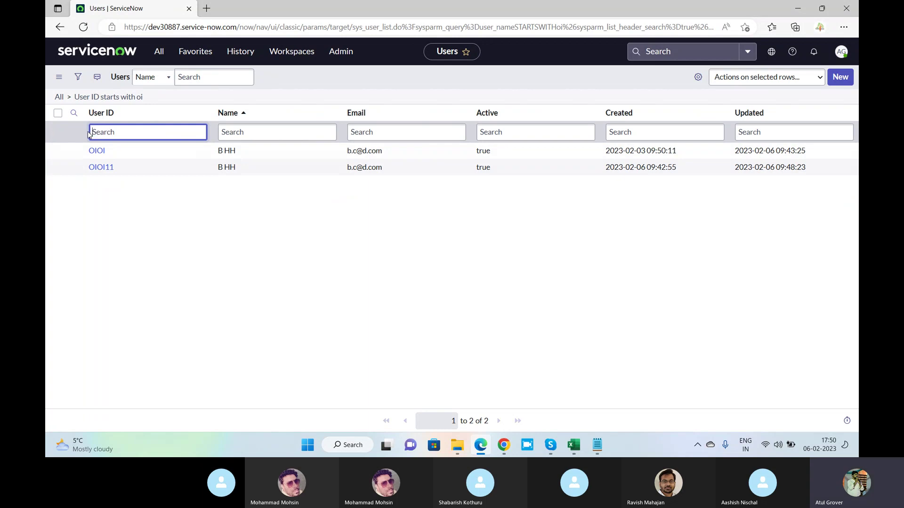
pyautogui.click(698, 77)
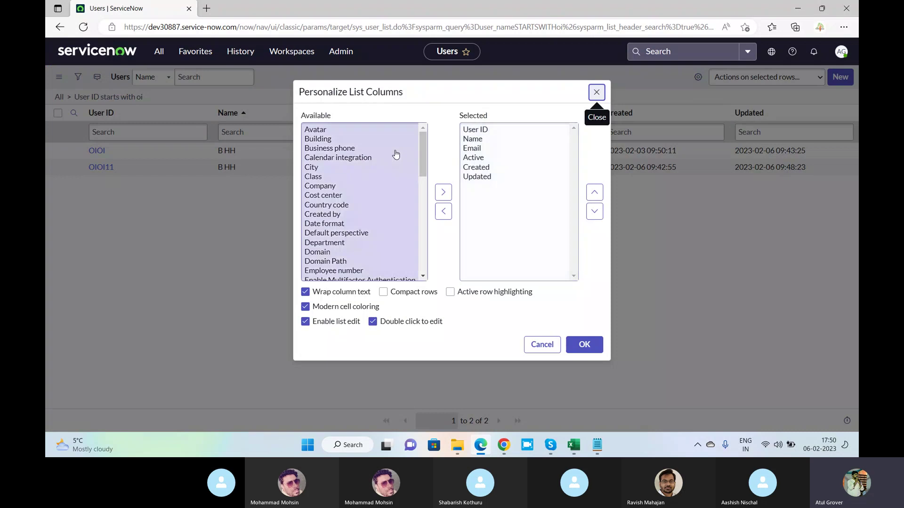
pyautogui.click(350, 149)
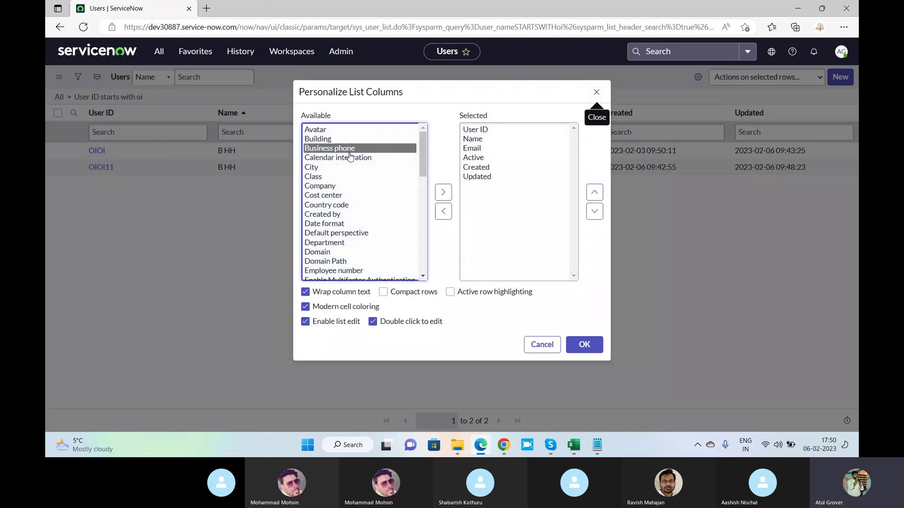
pyautogui.write('las')
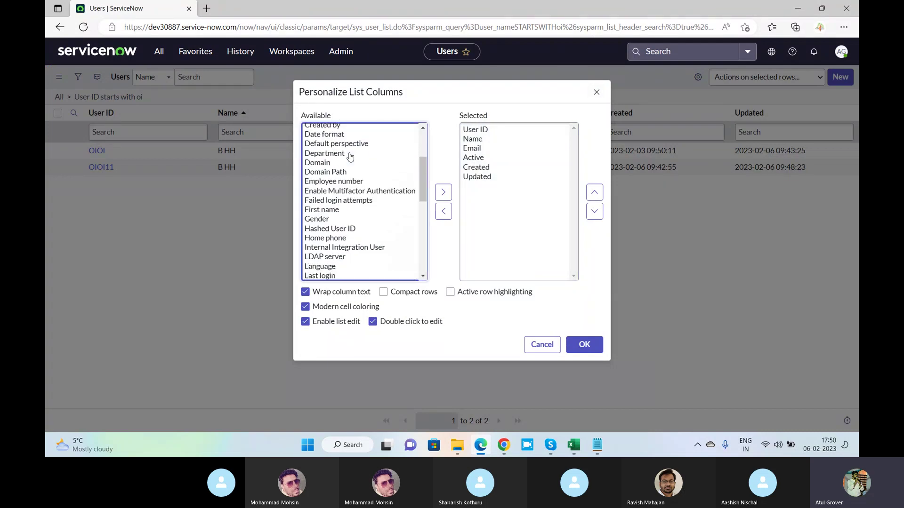
pyautogui.press('Down')
pyautogui.press('Down')
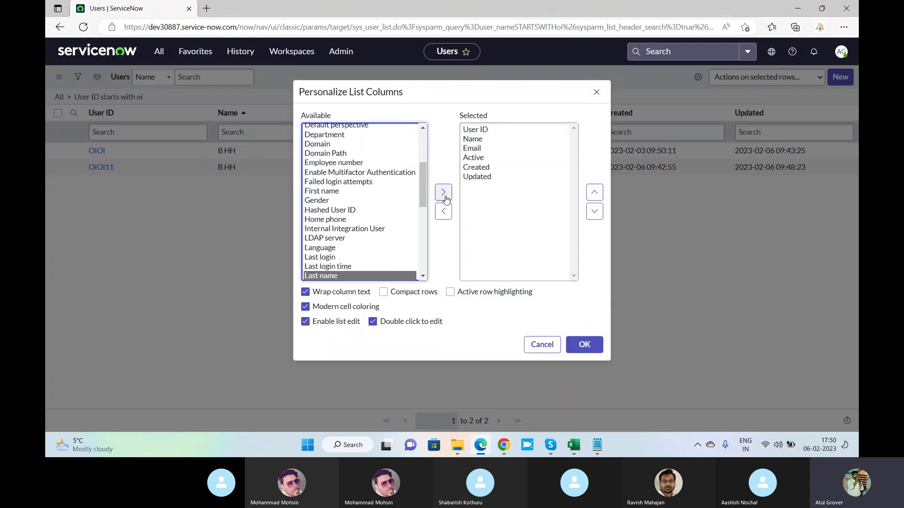
pyautogui.click(443, 192)
pyautogui.click(594, 192)
pyautogui.click(594, 192)
pyautogui.click(594, 192)
pyautogui.click(594, 192)
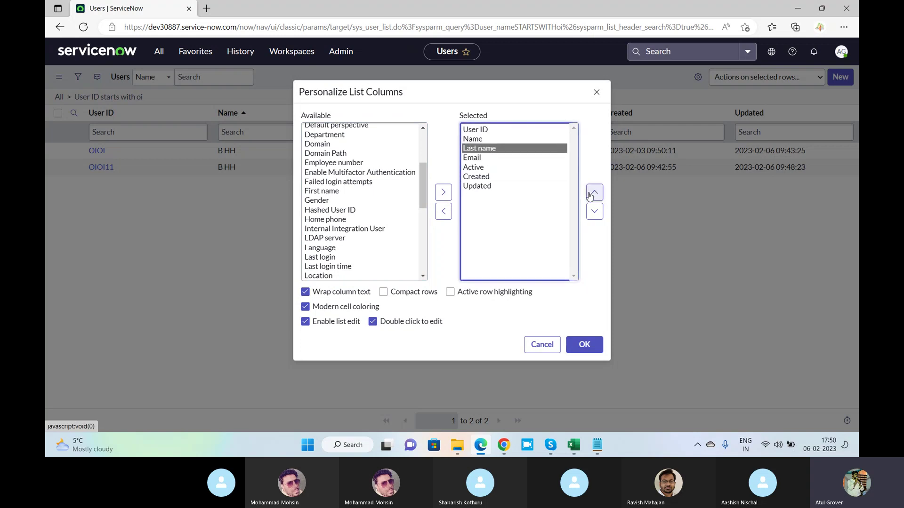
pyautogui.click(584, 344)
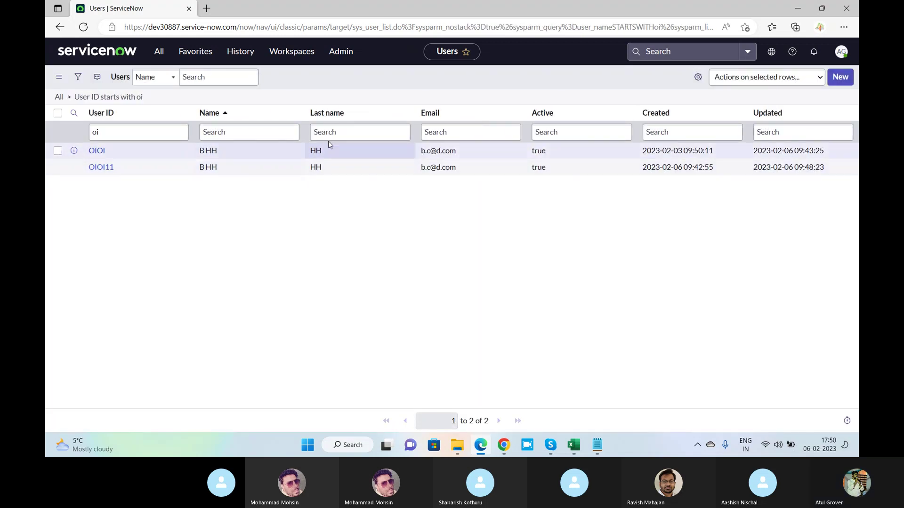
# Filter the Users list to last names starting with 'batch', then switch to the Skype call.
pyautogui.click(351, 133)
pyautogui.write('b')
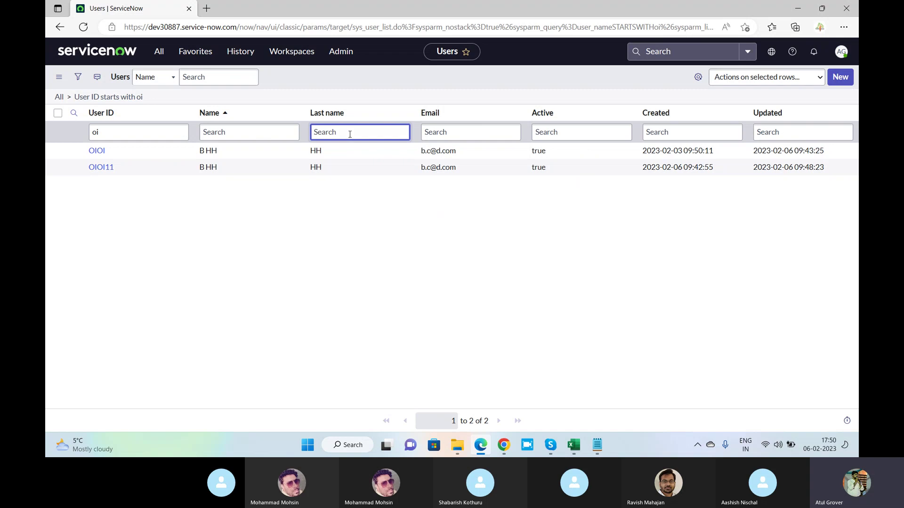
pyautogui.write('atch')
pyautogui.press('Return')
pyautogui.click(147, 134)
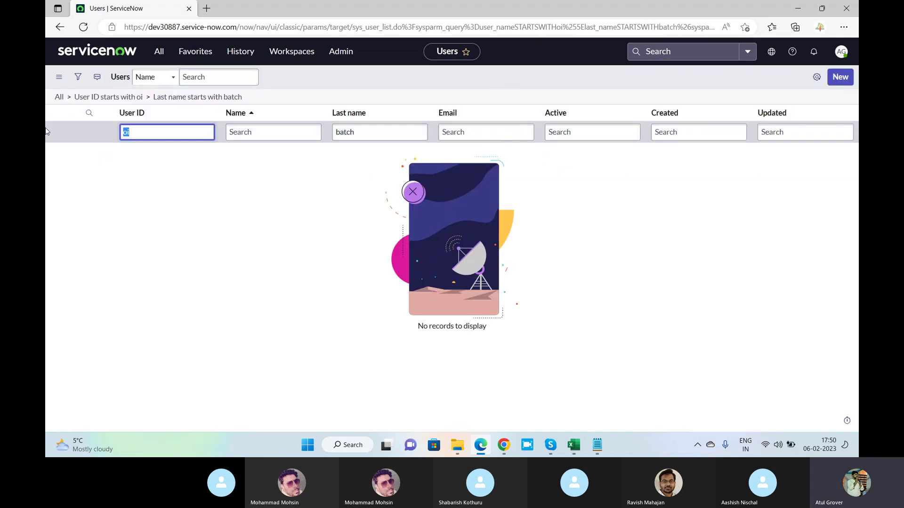
pyautogui.press('BackSpace')
pyautogui.press('BackSpace')
pyautogui.press('Return')
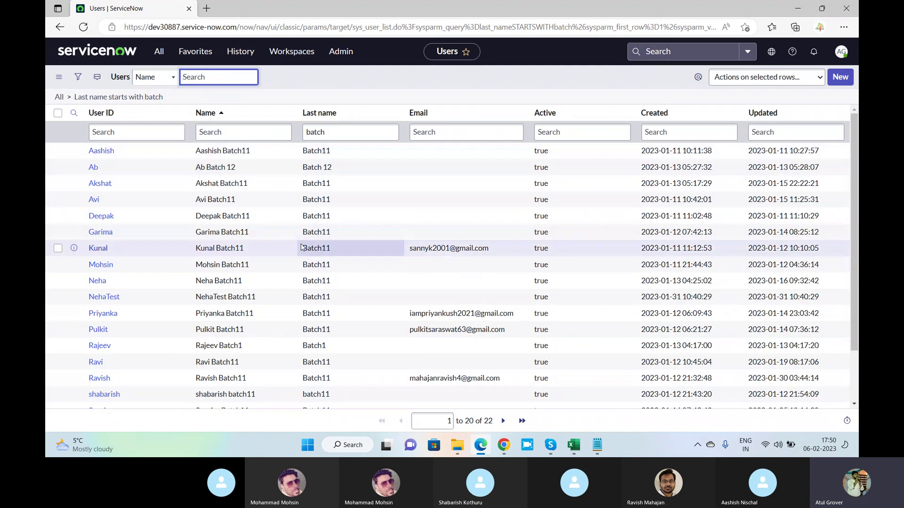
pyautogui.scroll(-2, 300, 250)
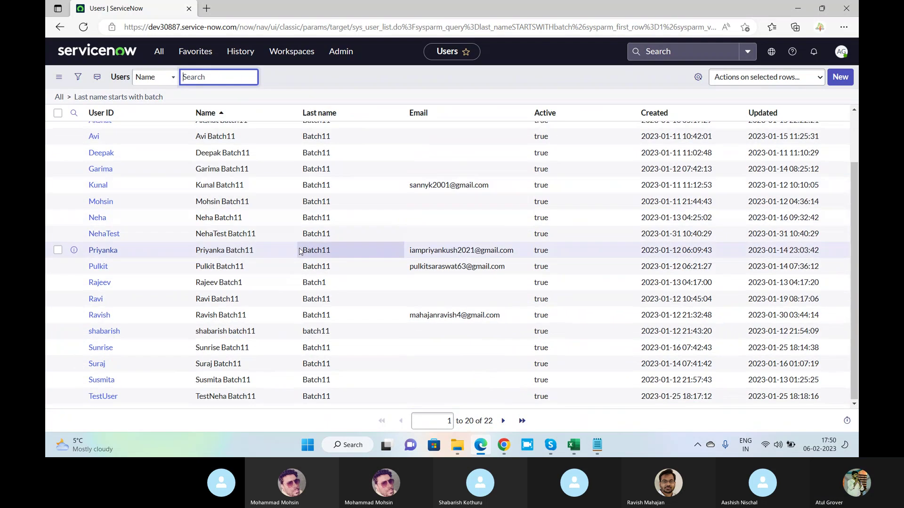
pyautogui.hotkey('alt', 'Tab')
pyautogui.hotkey('alt', 'Tab')
pyautogui.hotkey('alt', 'Tab')
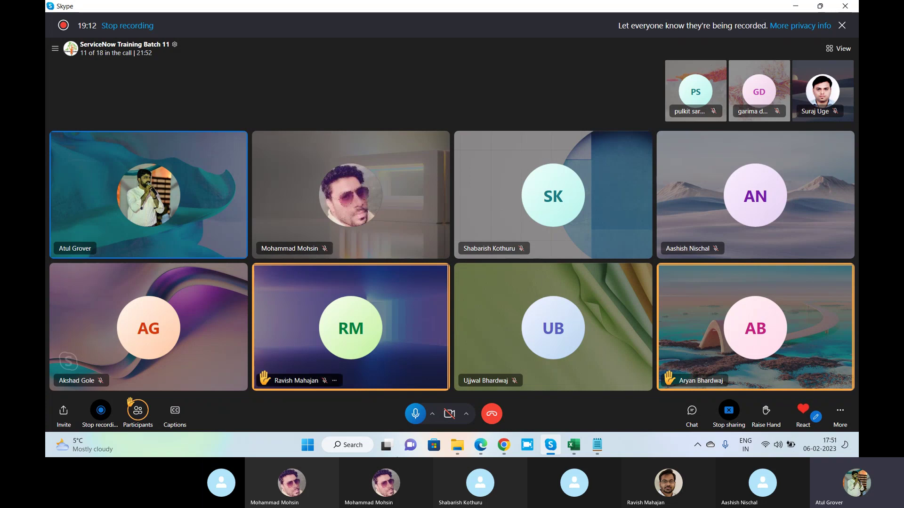
# Add two lines below the instance notes: a person's name and a variant spelling of it.
pyautogui.click(598, 446)
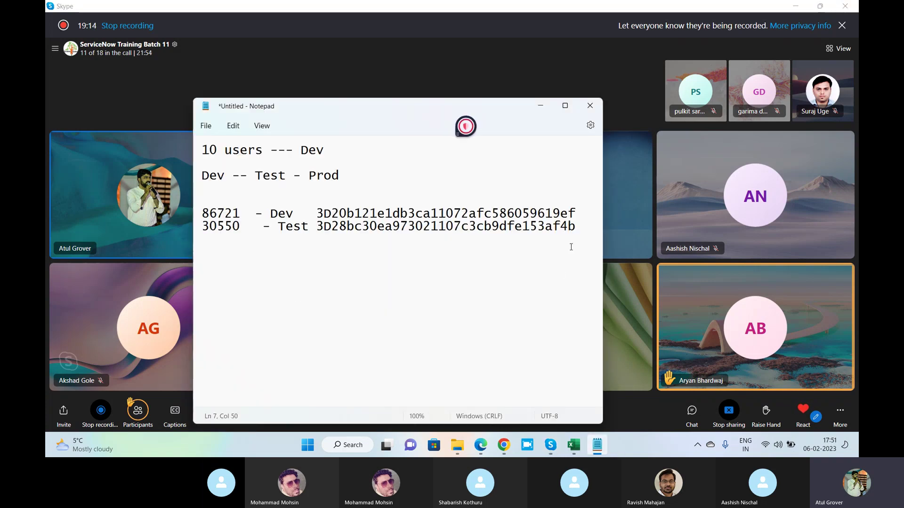
pyautogui.press('Return')
pyautogui.press('Return')
pyautogui.press('Return')
pyautogui.press('Return')
pyautogui.write('Pr')
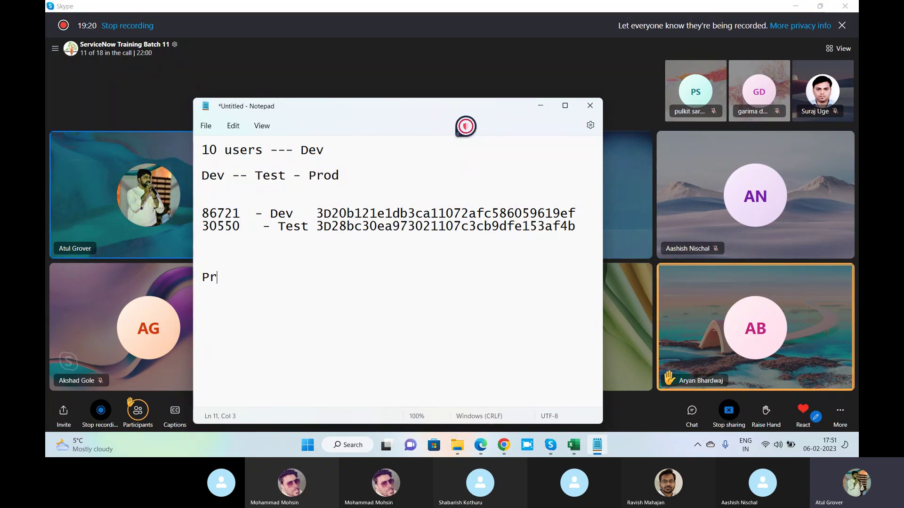
pyautogui.write('akash')
pyautogui.press('Return')
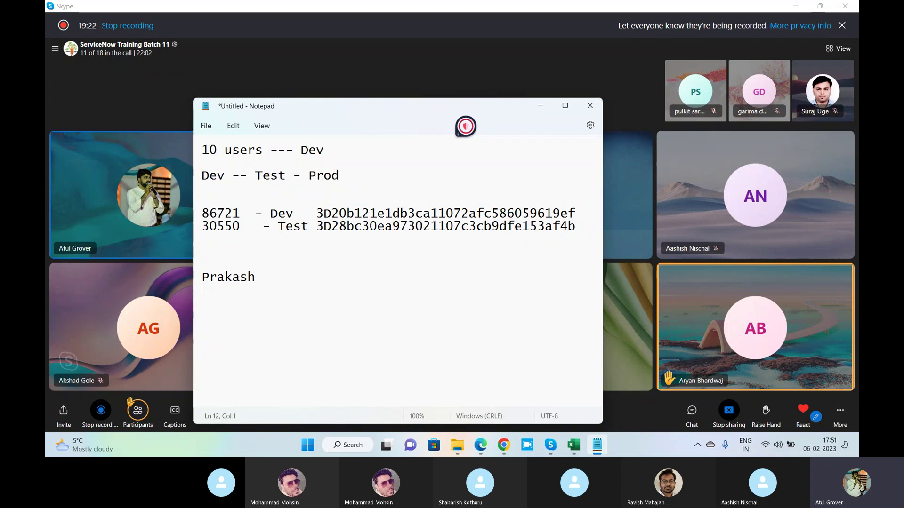
pyautogui.write('Parkash')
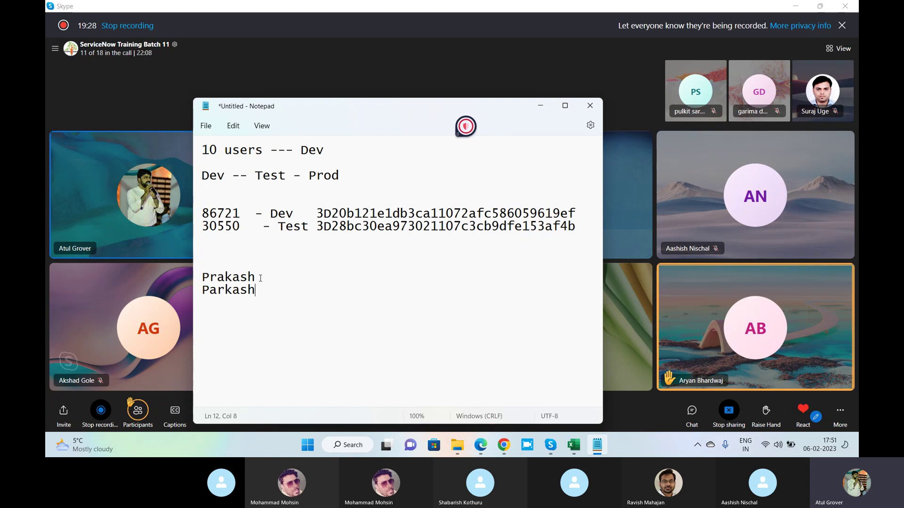
# Tag the first name line '- AA' and the second '-- Lic', then select both lines.
pyautogui.moveTo(260, 278); pyautogui.dragTo(198, 278)
pyautogui.click(263, 294)
pyautogui.click(263, 277)
pyautogui.click(264, 287)
pyautogui.click(289, 278)
pyautogui.write('- AA')
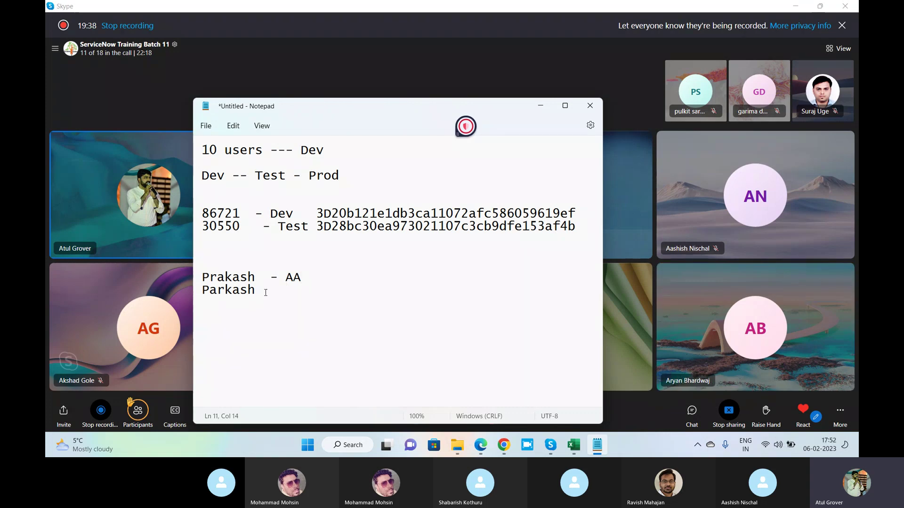
pyautogui.click(264, 291)
pyautogui.write('-- Lic')
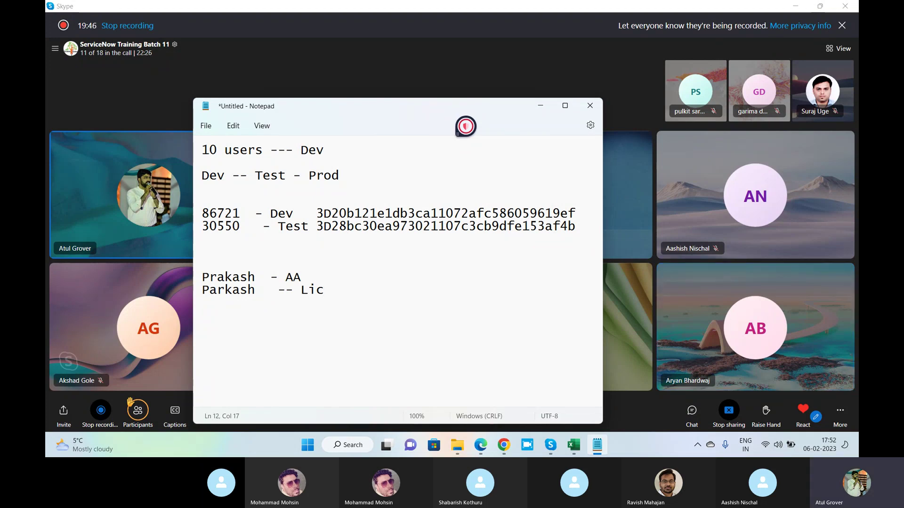
pyautogui.moveTo(261, 290); pyautogui.dragTo(205, 278)
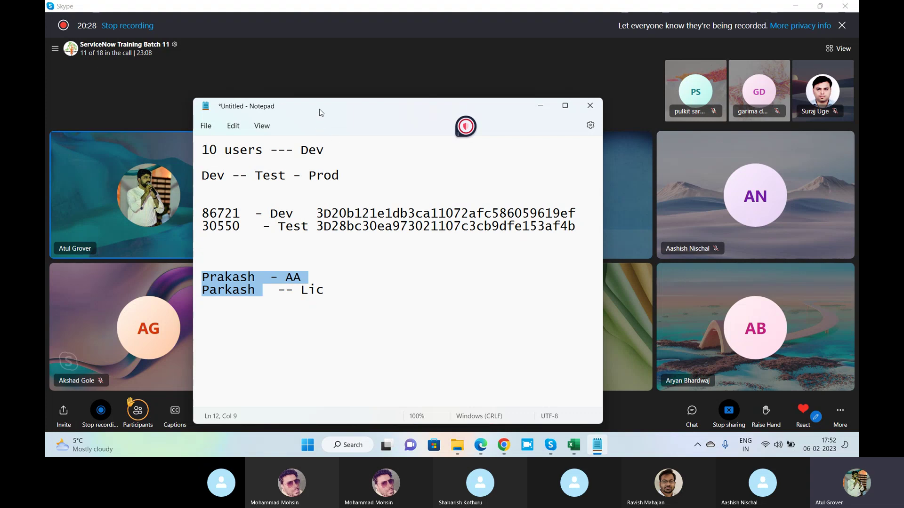
pyautogui.moveTo(318, 107); pyautogui.dragTo(240, 19)
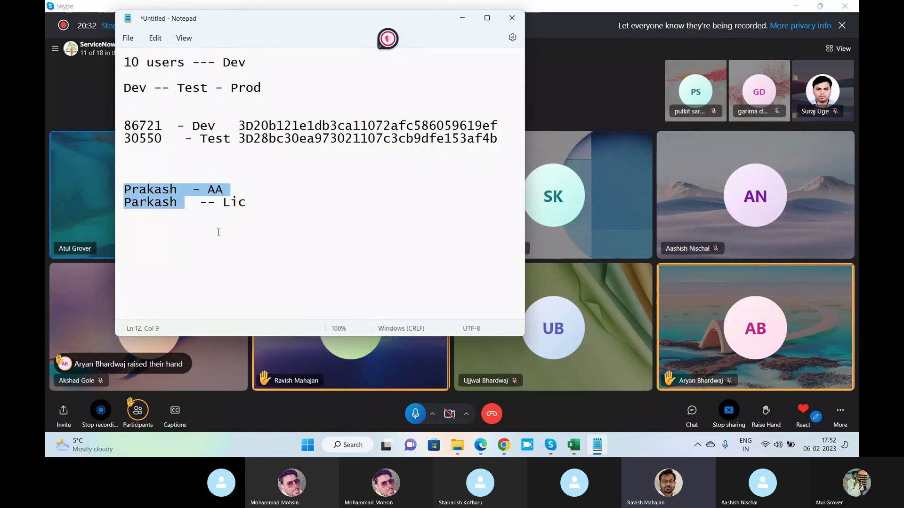
pyautogui.click(254, 204)
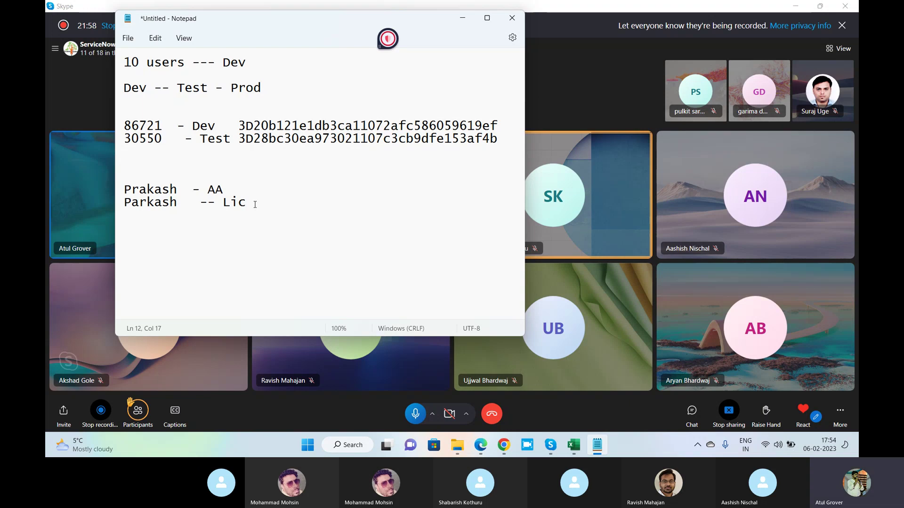
# Compare the batch users lists in both instances, each showing 22 users, then return to Skype.
pyautogui.click(504, 445)
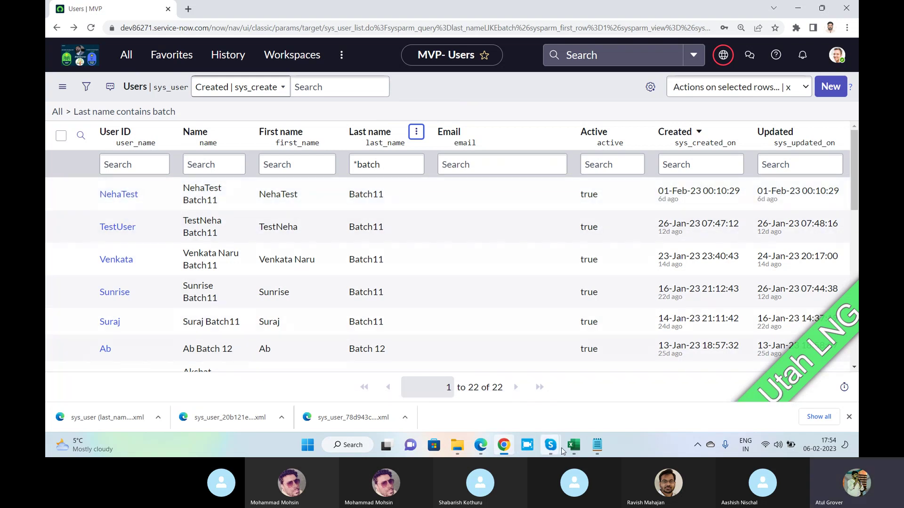
pyautogui.click(480, 446)
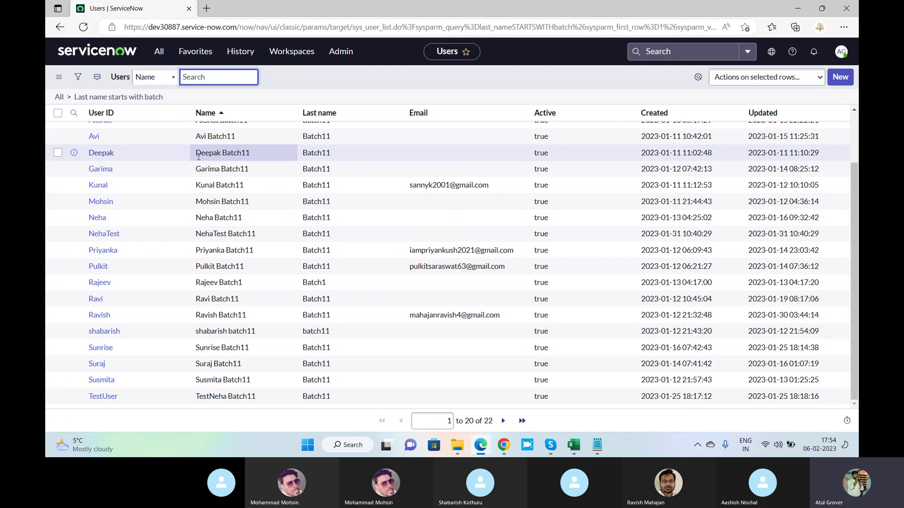
pyautogui.hotkey('alt', 'Tab')
pyautogui.hotkey('alt', 'Tab')
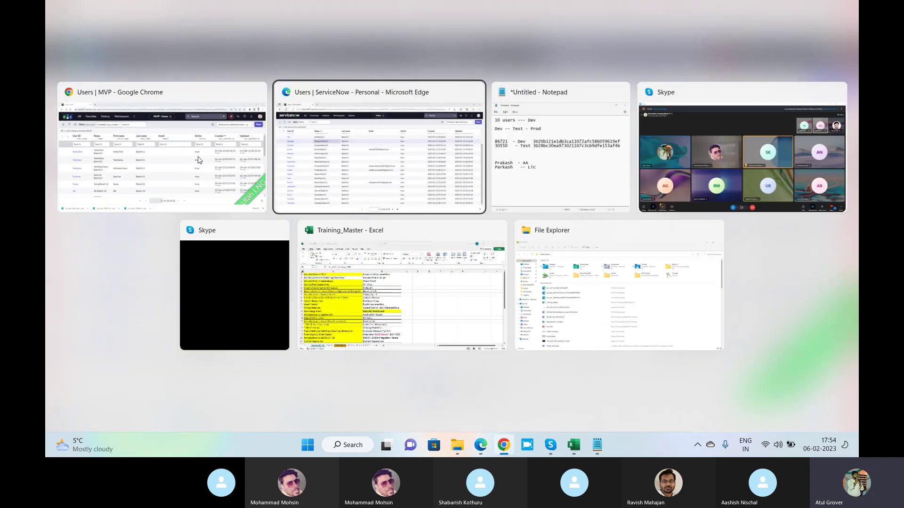
pyautogui.hotkey('alt', 'Tab')
pyautogui.hotkey('alt', 'Tab')
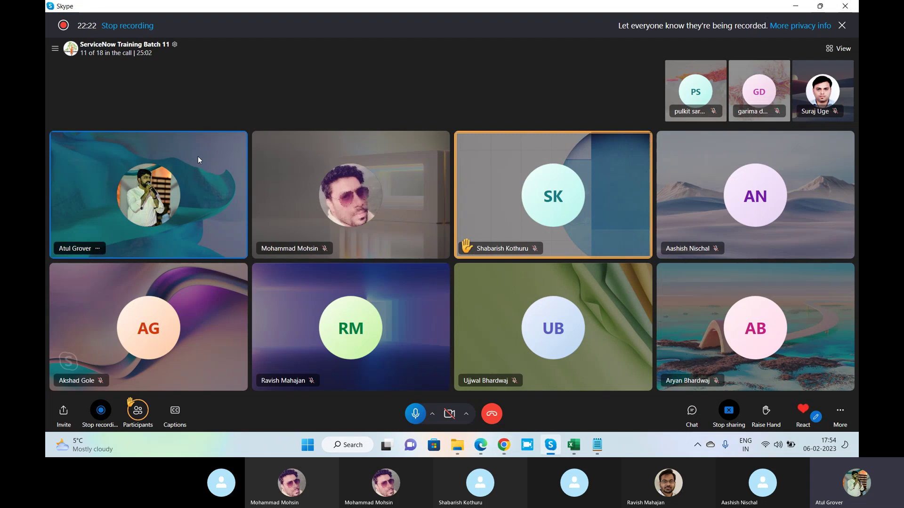
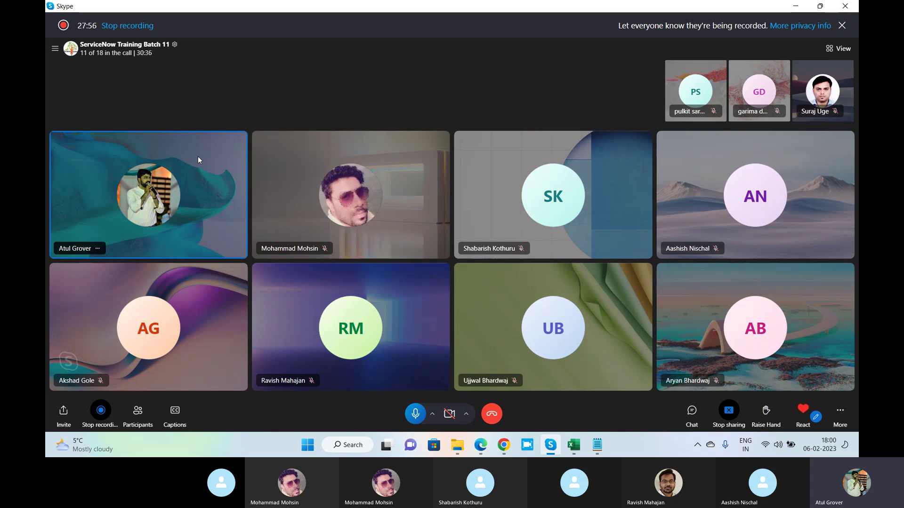
# Switch from the Skype call to the ServiceNow Users list filtered to 'batch', showing 22 users.
pyautogui.click(503, 446)
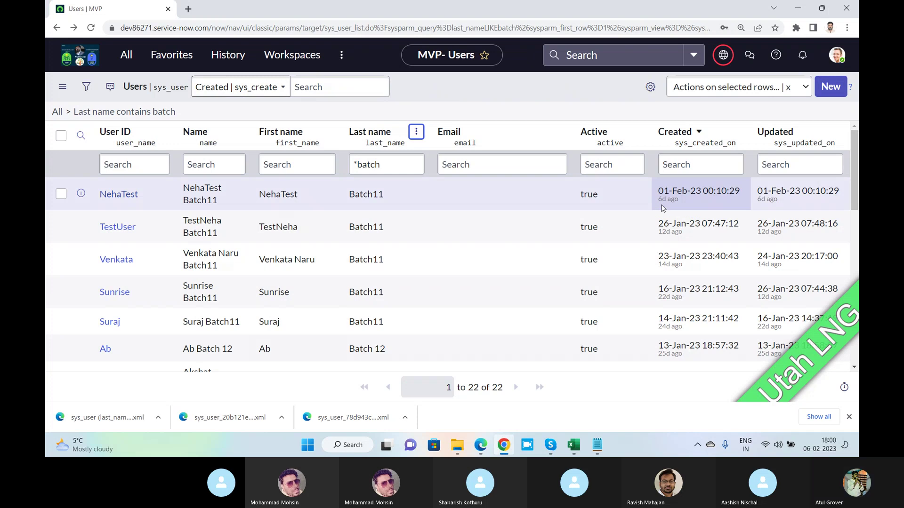
# Go to the full Update Sets list and filter it by name 'LNG'.
pyautogui.click(850, 417)
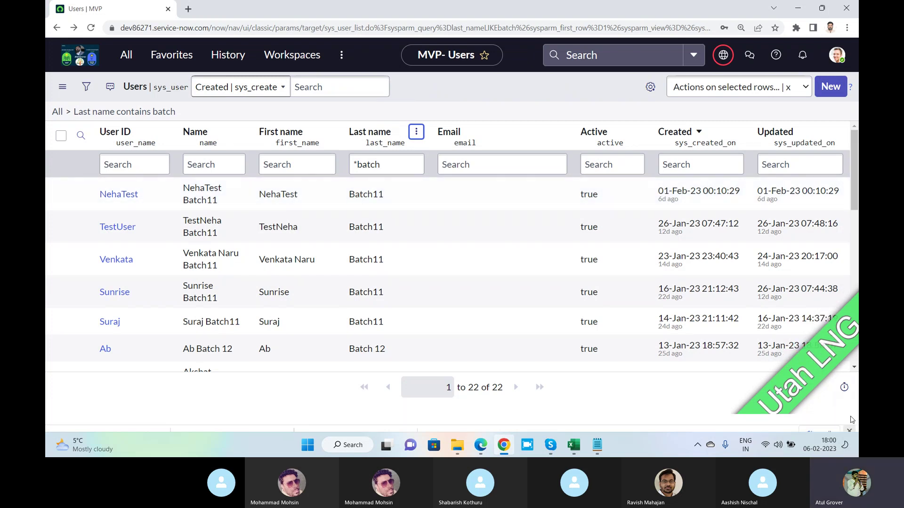
pyautogui.click(722, 56)
pyautogui.click(707, 124)
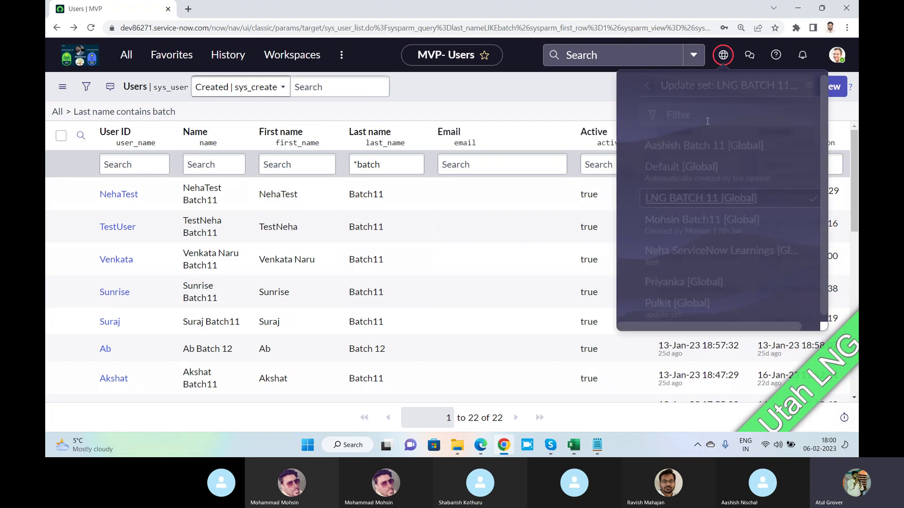
pyautogui.click(799, 88)
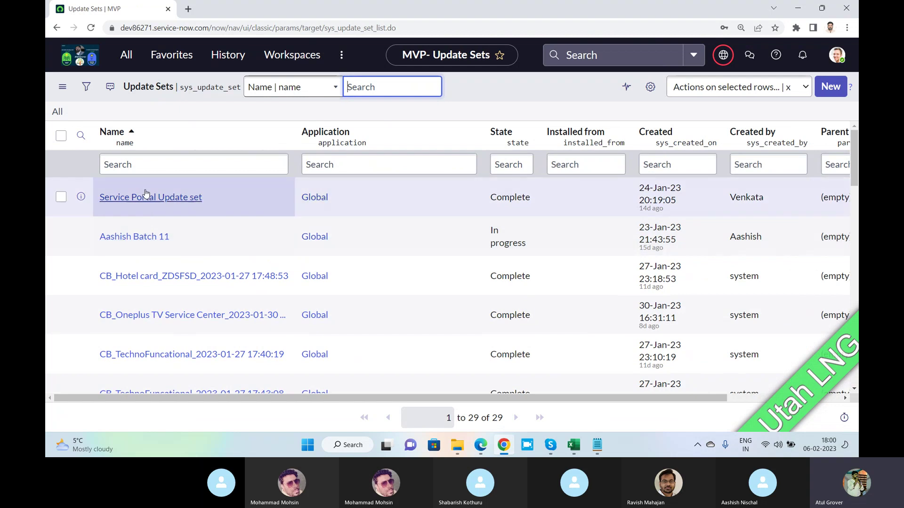
pyautogui.click(145, 163)
pyautogui.write('LNG')
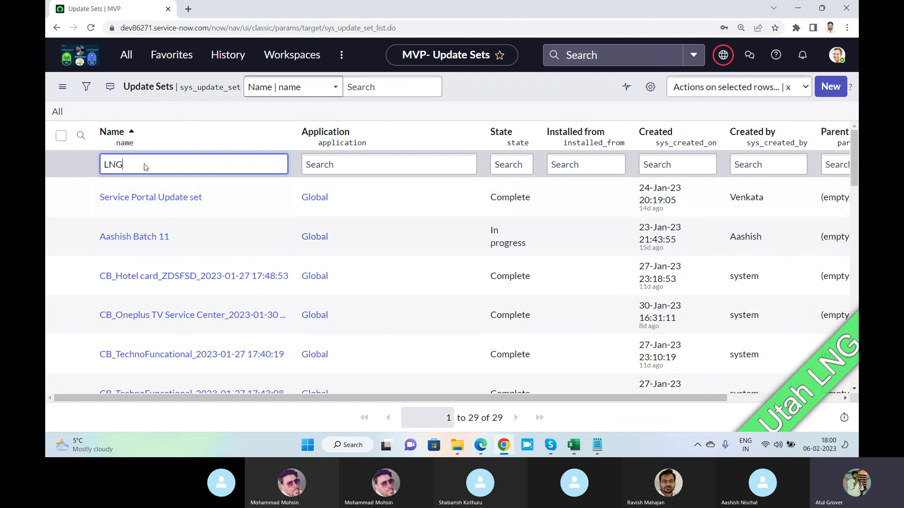
pyautogui.press('Return')
# Open the LNG BATCH 11 record and review its 572 customer updates.
pyautogui.click(135, 198)
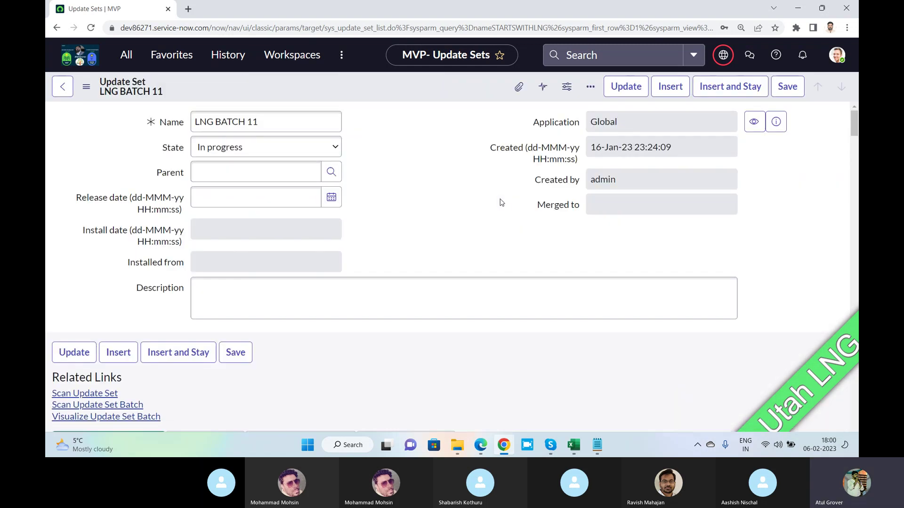
pyautogui.scroll(-7, 433, 156)
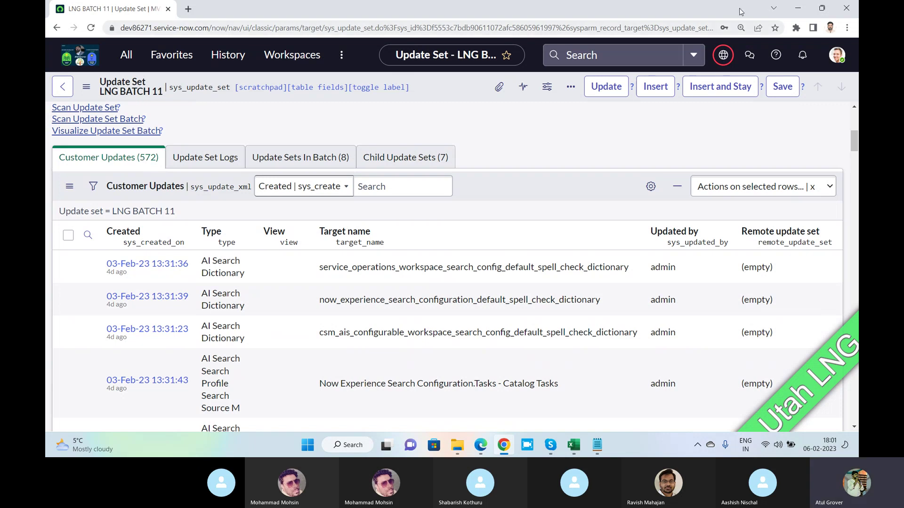
pyautogui.moveTo(733, 56)
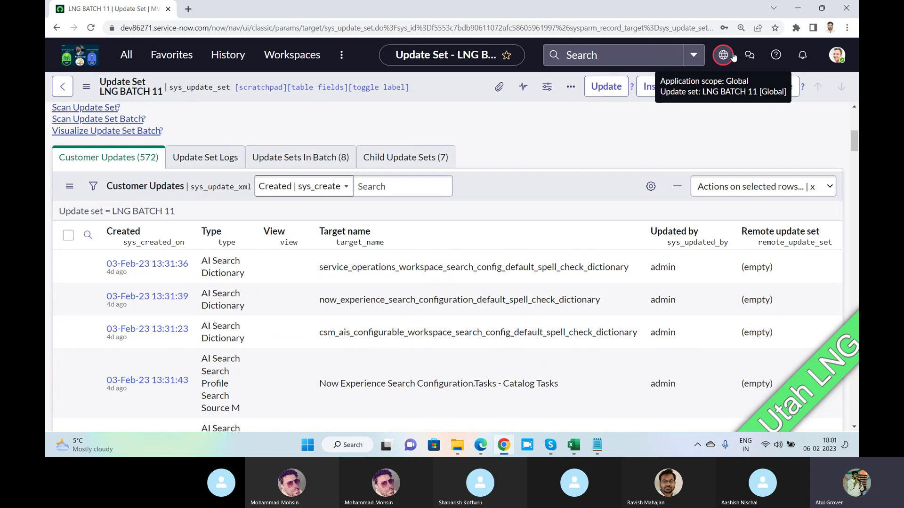
pyautogui.click(157, 162)
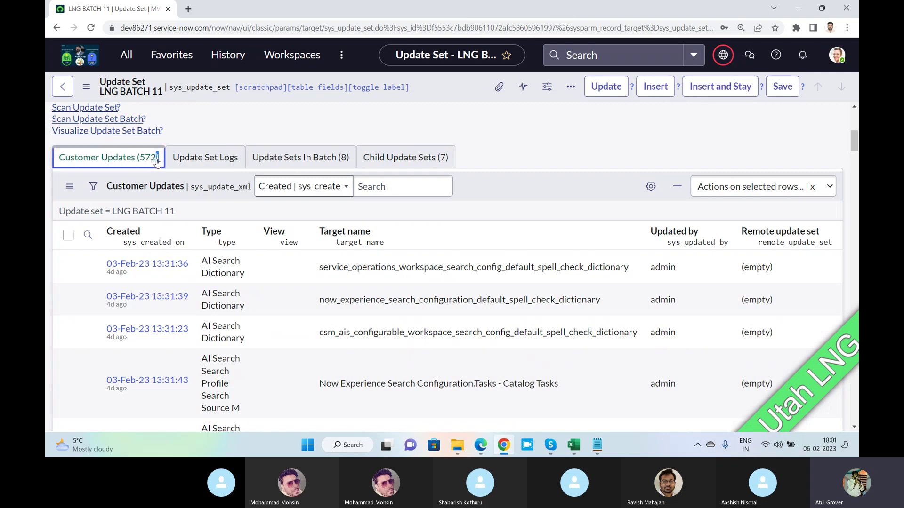
pyautogui.moveTo(156, 162); pyautogui.dragTo(134, 161)
pyautogui.scroll(7, 155, 165)
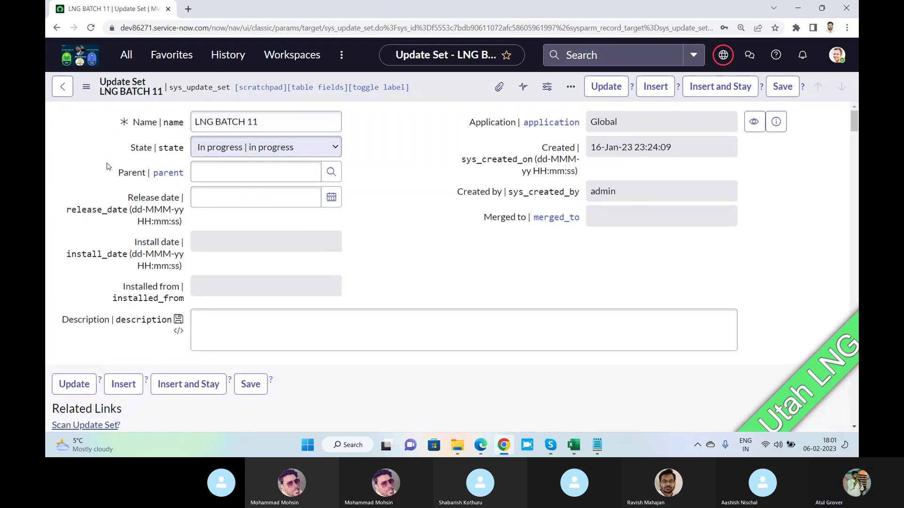
# Leave the LNG BATCH 11 State unchanged and return to the Skype call.
pyautogui.click(226, 149)
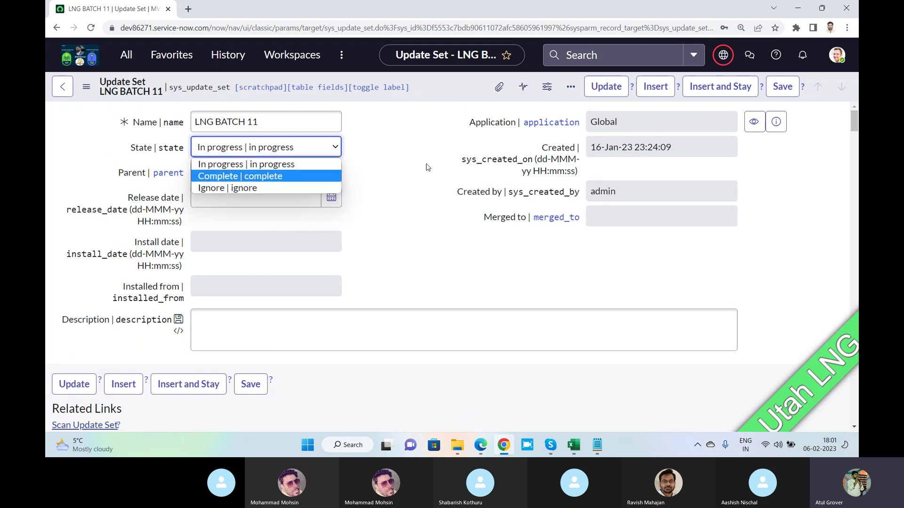
pyautogui.click(408, 164)
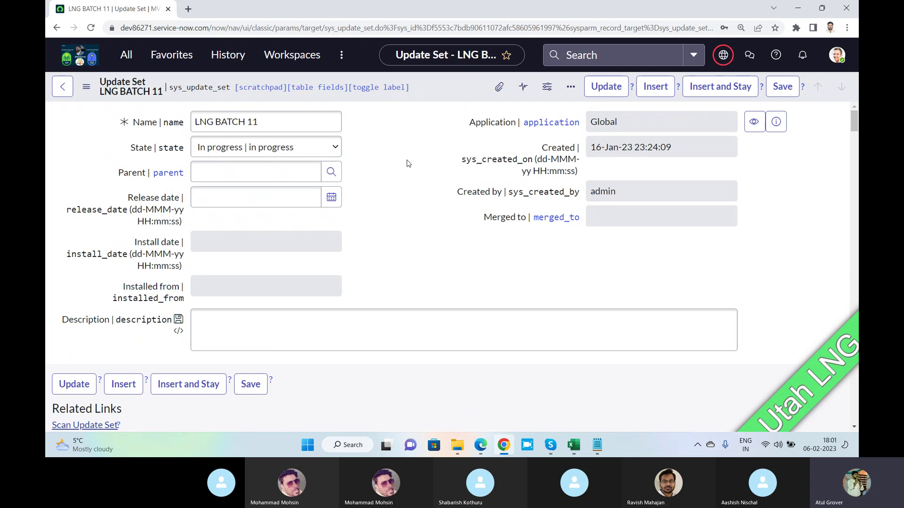
pyautogui.hotkey('alt', 'Tab')
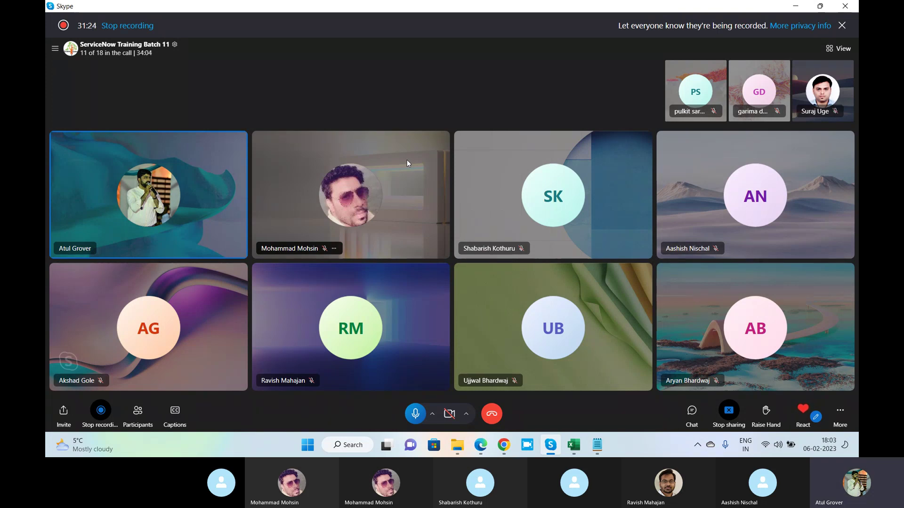
# Switch between Skype and Chrome, ending on the LNG BATCH 11 form, still In progress.
pyautogui.hotkey('alt', 'Tab')
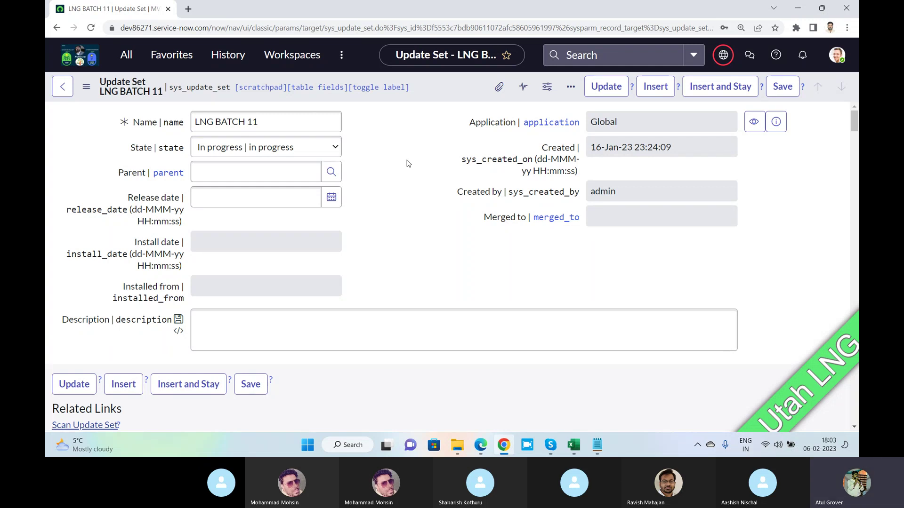
pyautogui.hotkey('alt', 'Tab')
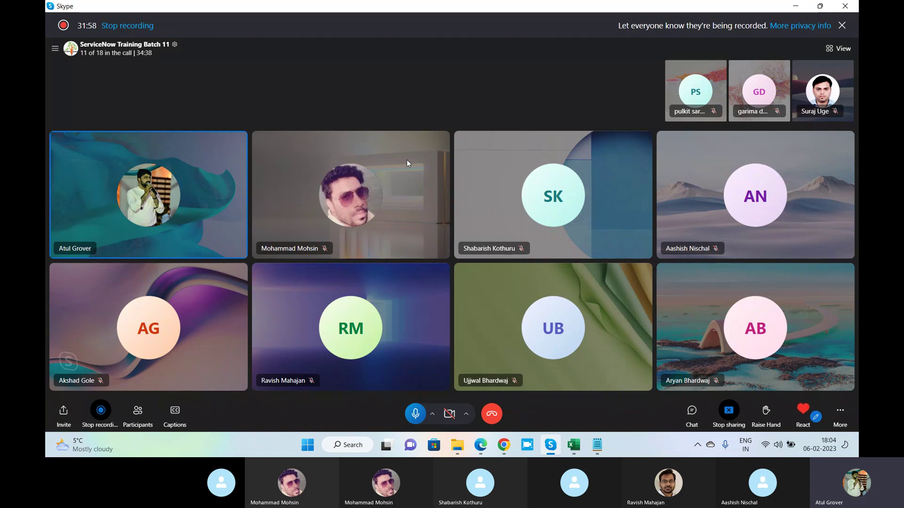
pyautogui.hotkey('alt', 'Tab')
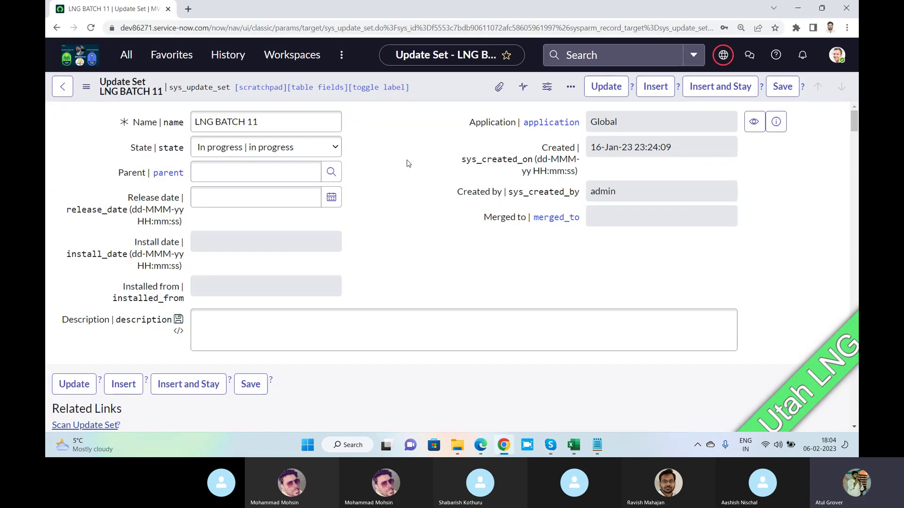
# Open the State choices without picking a value, then go back to the Skype call.
pyautogui.click(322, 157)
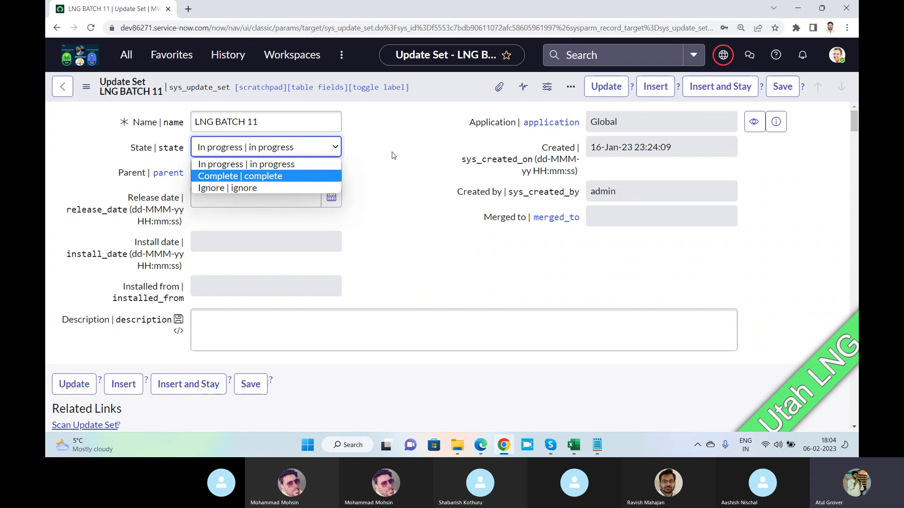
pyautogui.hotkey('alt', 'Tab')
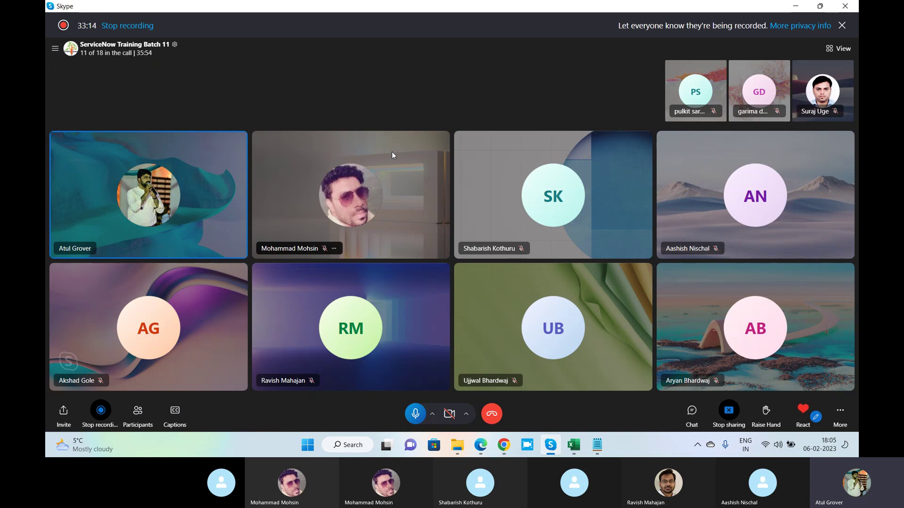
# Highlight the LNG BATCH 11 name and review its seven child update sets, all In progress.
pyautogui.hotkey('alt', 'Tab')
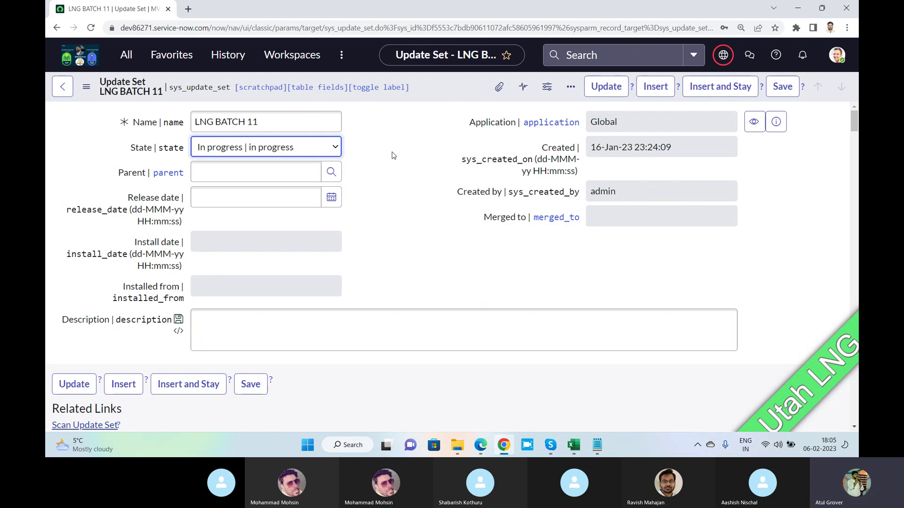
pyautogui.scroll(-3, 390, 154)
pyautogui.scroll(3, 362, 156)
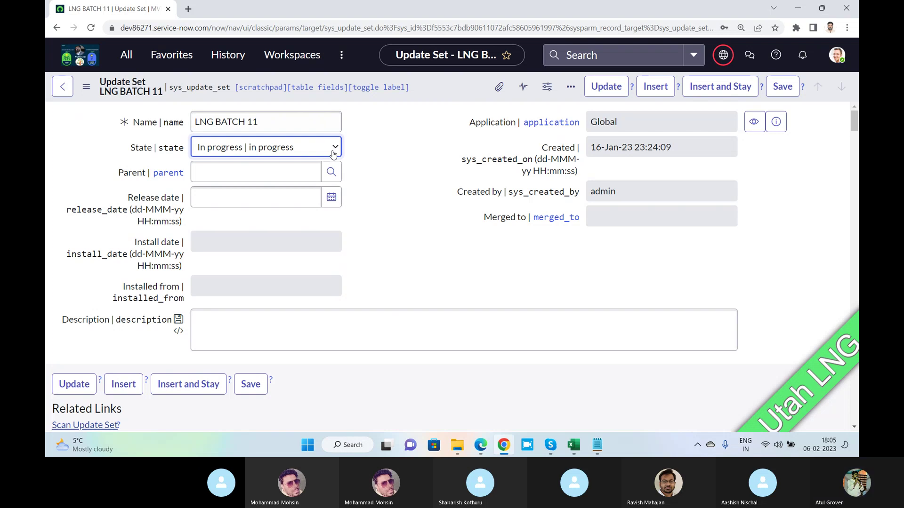
pyautogui.moveTo(279, 122); pyautogui.dragTo(199, 122)
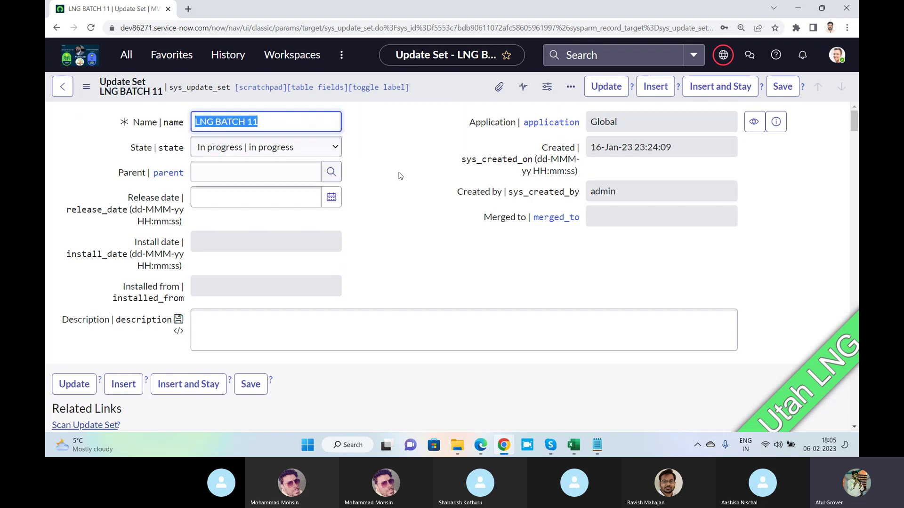
pyautogui.scroll(-5, 399, 179)
pyautogui.click(401, 211)
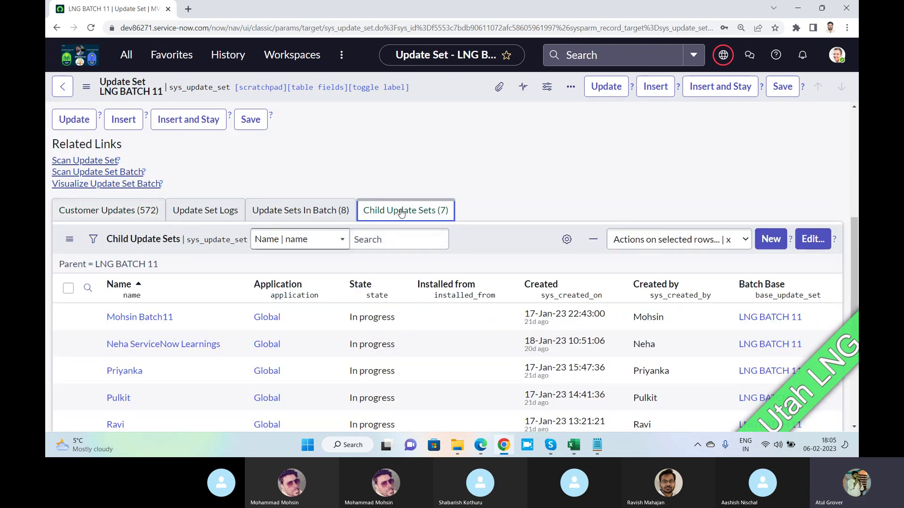
pyautogui.scroll(-3, 358, 212)
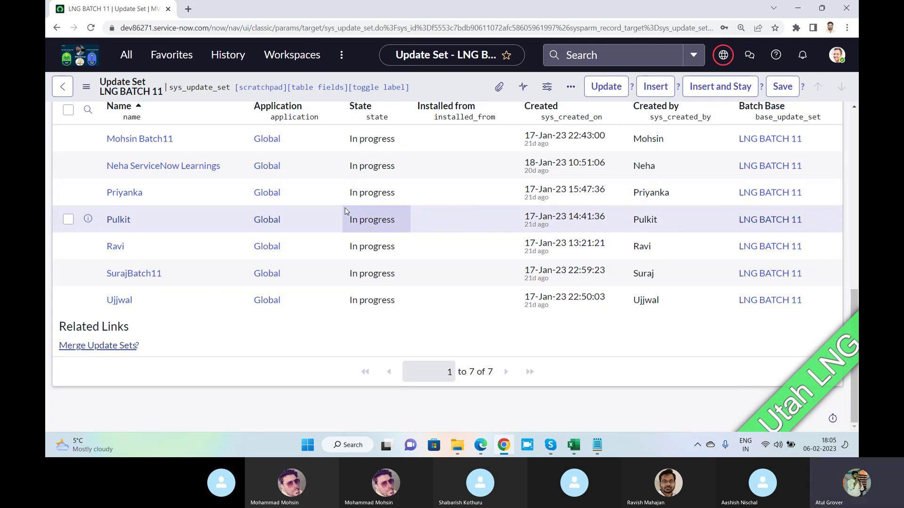
pyautogui.scroll(2, 346, 211)
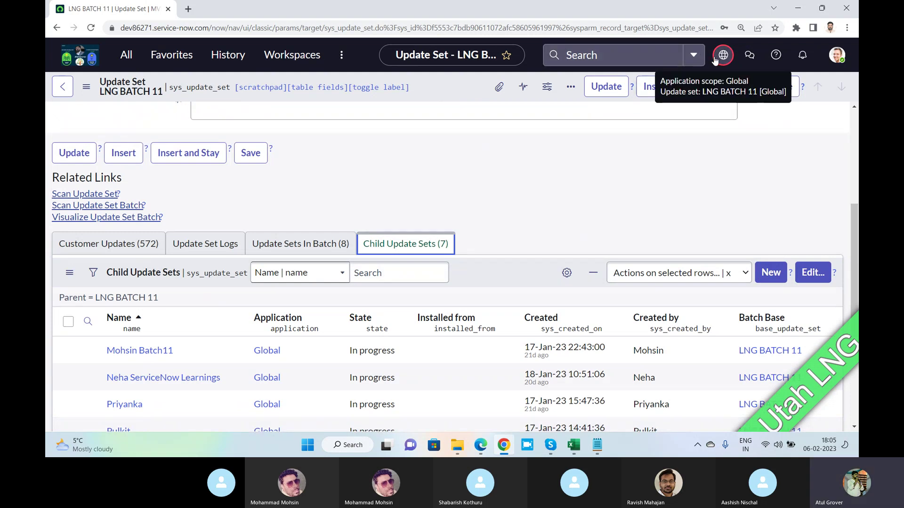
pyautogui.scroll(5, 320, 158)
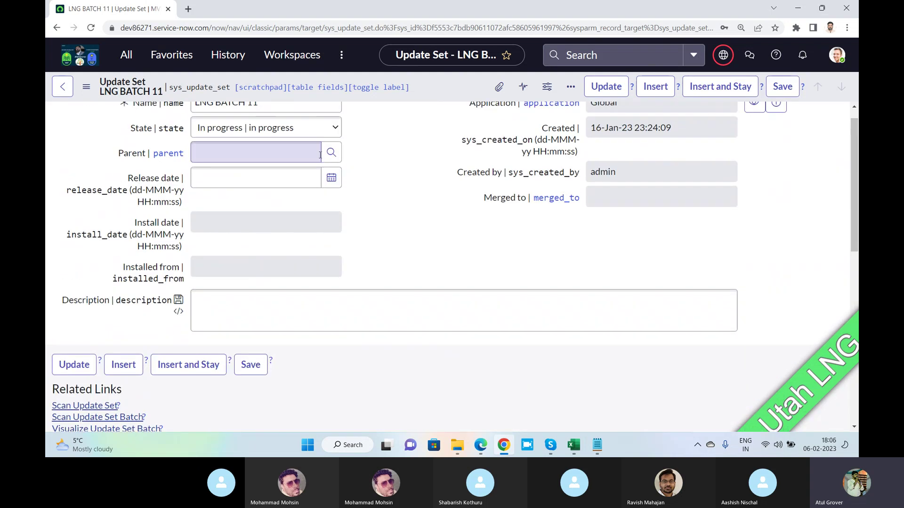
# Set LNG BATCH 11 to Complete, confirm completing the whole batch, and save the record.
pyautogui.click(337, 131)
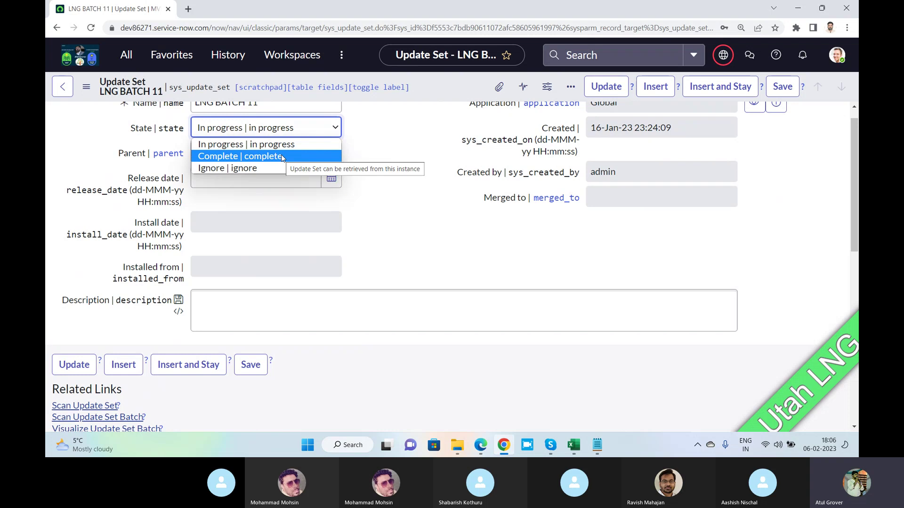
pyautogui.click(282, 156)
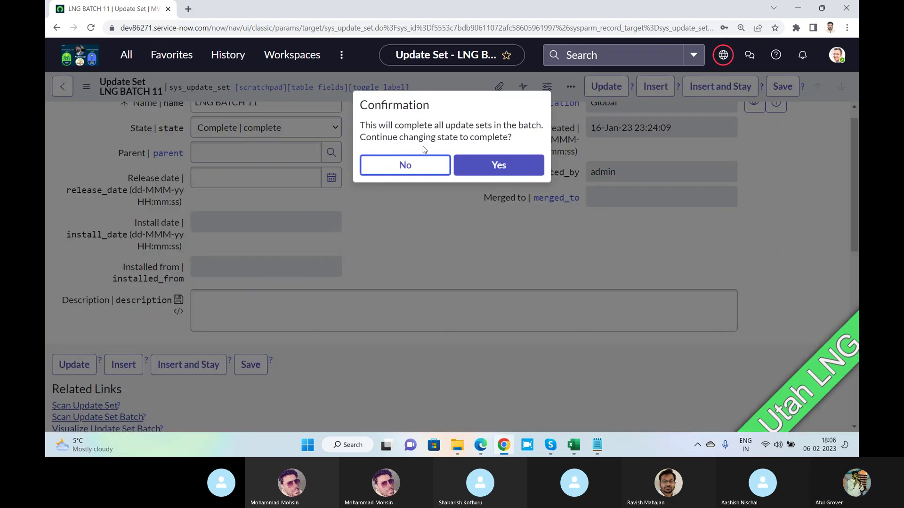
pyautogui.click(491, 171)
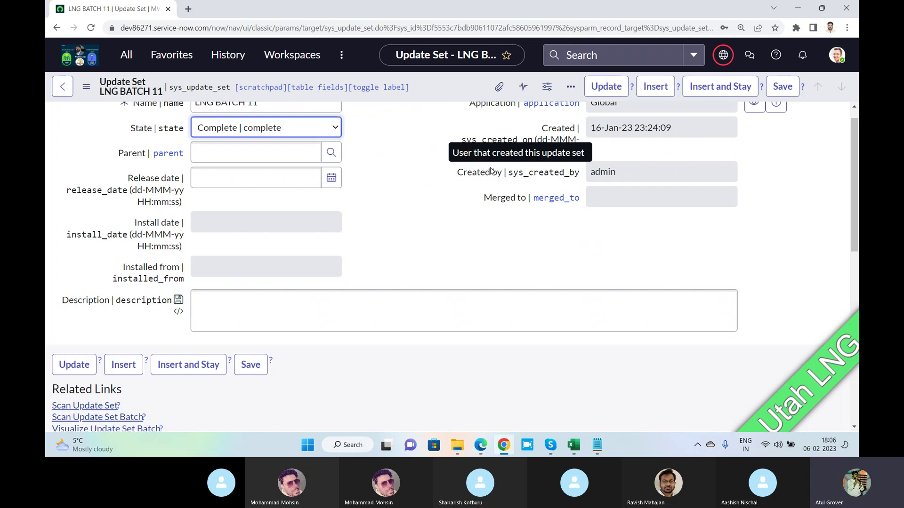
pyautogui.rightClick(443, 94)
pyautogui.click(460, 108)
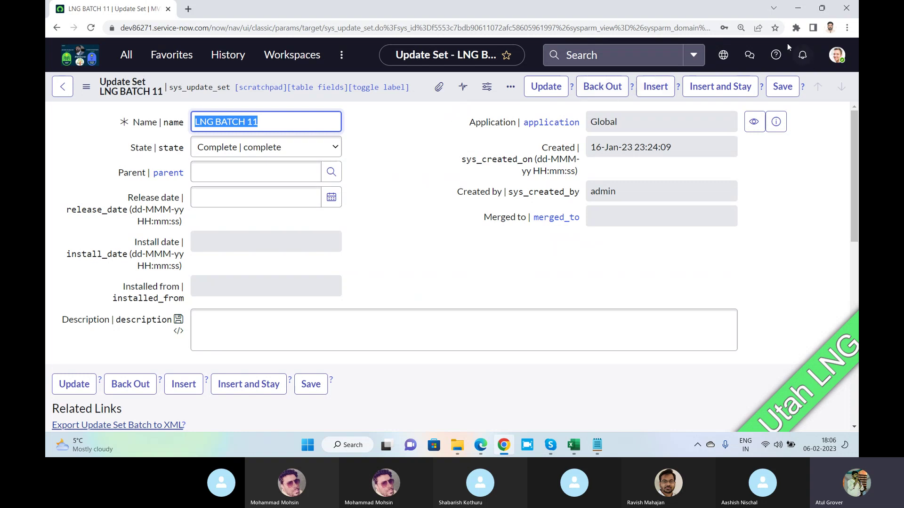
# Check the current scope and update set, then scroll to the seven Complete child update sets.
pyautogui.click(722, 56)
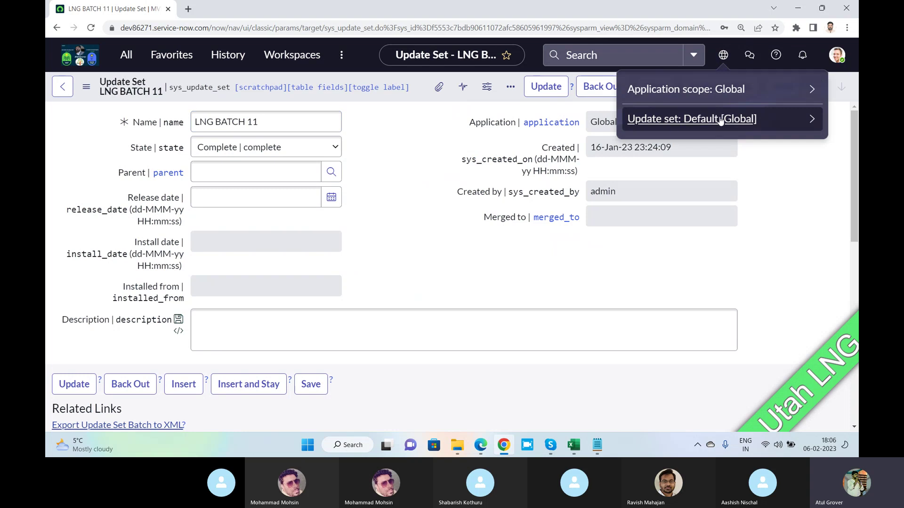
pyautogui.click(400, 150)
pyautogui.scroll(-4, 403, 162)
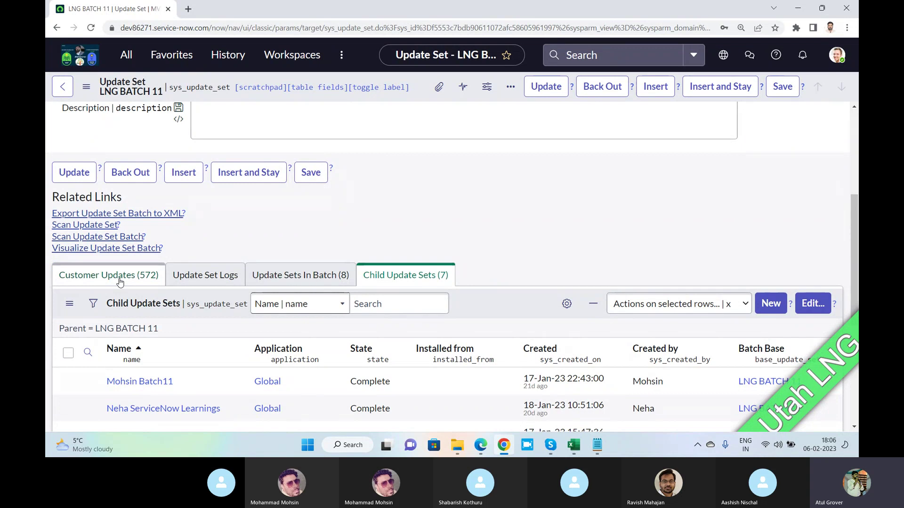
# On the second instance, filter the navigator by 'retri' and open Retrieved Update Sets.
pyautogui.click(488, 449)
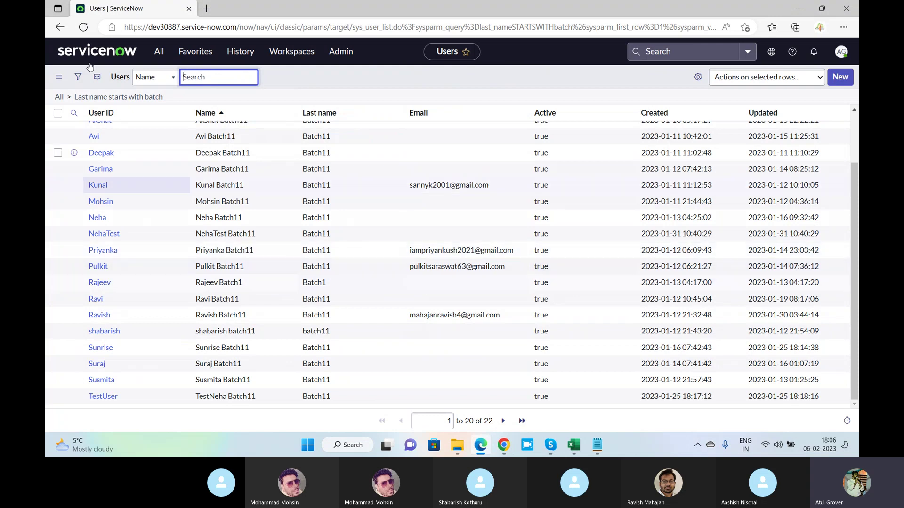
pyautogui.click(159, 51)
pyautogui.click(142, 82)
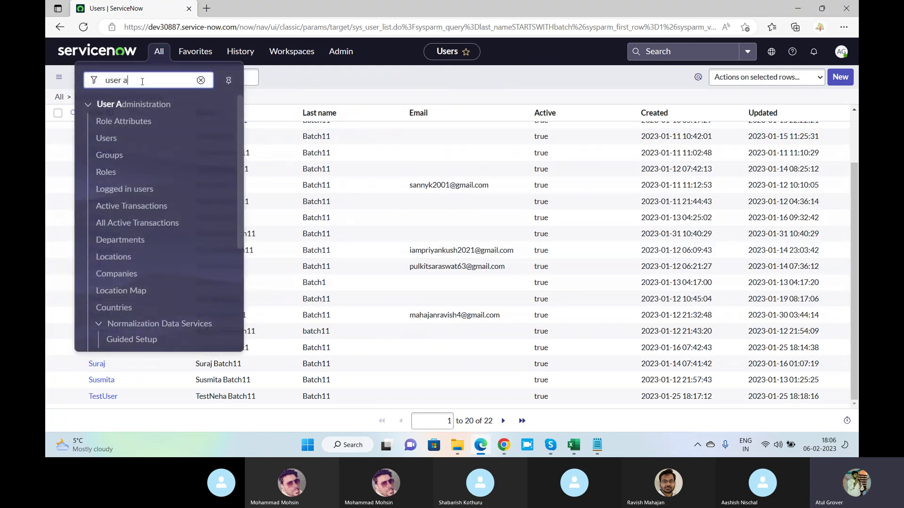
pyautogui.hotkey('ctrl', 'a')
pyautogui.write('retrive')
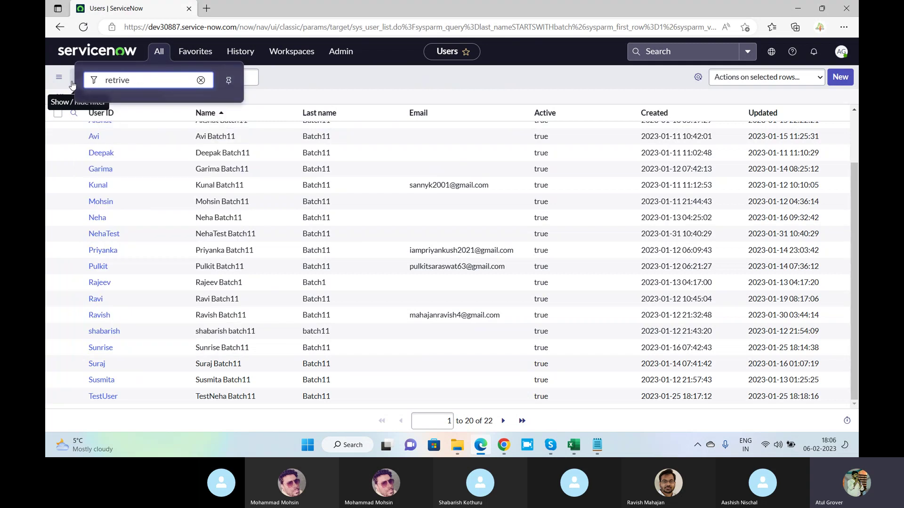
pyautogui.press('BackSpace')
pyautogui.press('BackSpace')
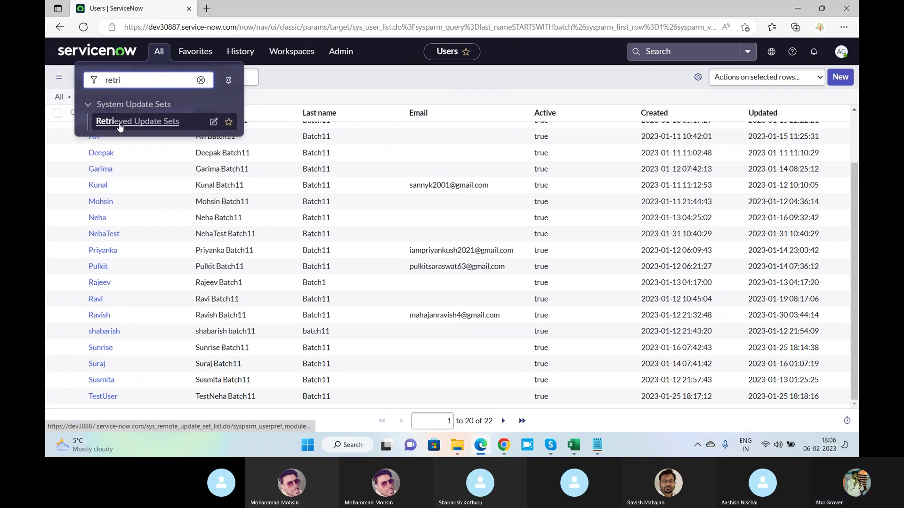
pyautogui.click(120, 123)
pyautogui.hotkey('alt', 'Tab')
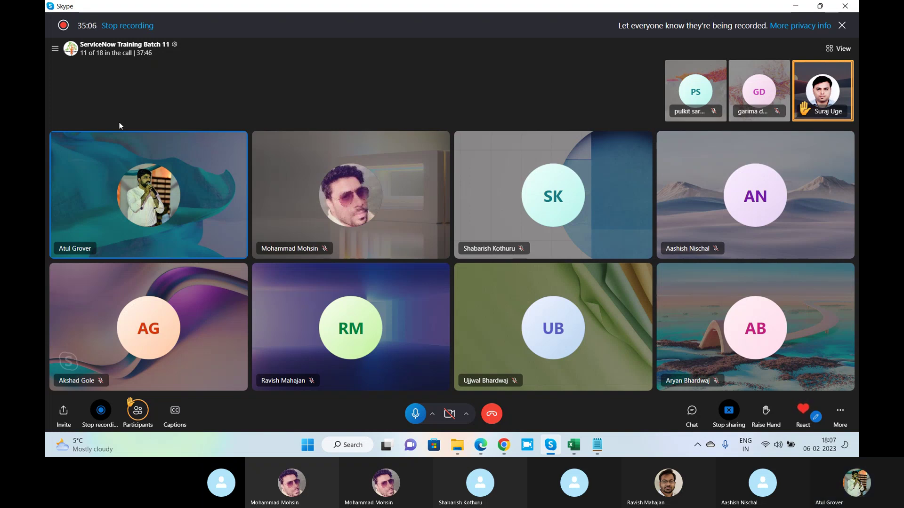
# Return to the empty Retrieved Update Sets list on the second instance and open its options menu.
pyautogui.hotkey('alt', 'Tab')
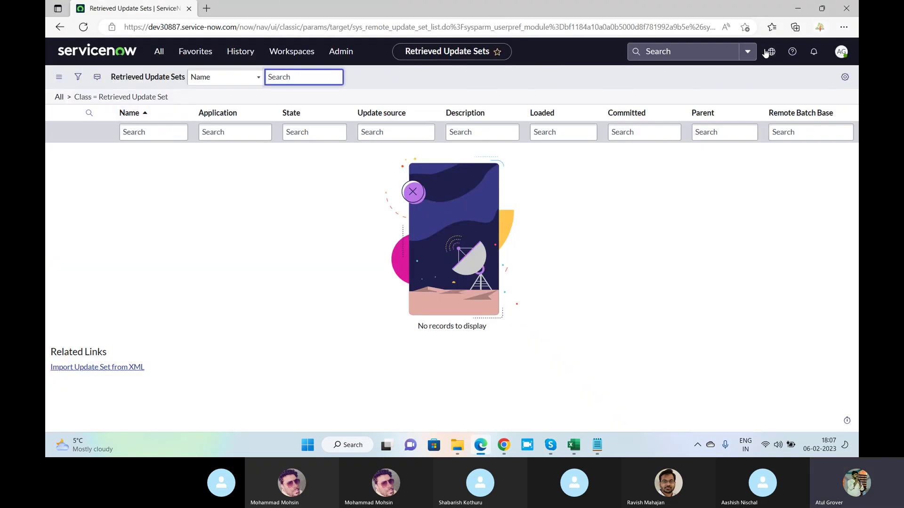
pyautogui.hotkey('alt', 'Tab')
pyautogui.hotkey('alt', 'Tab')
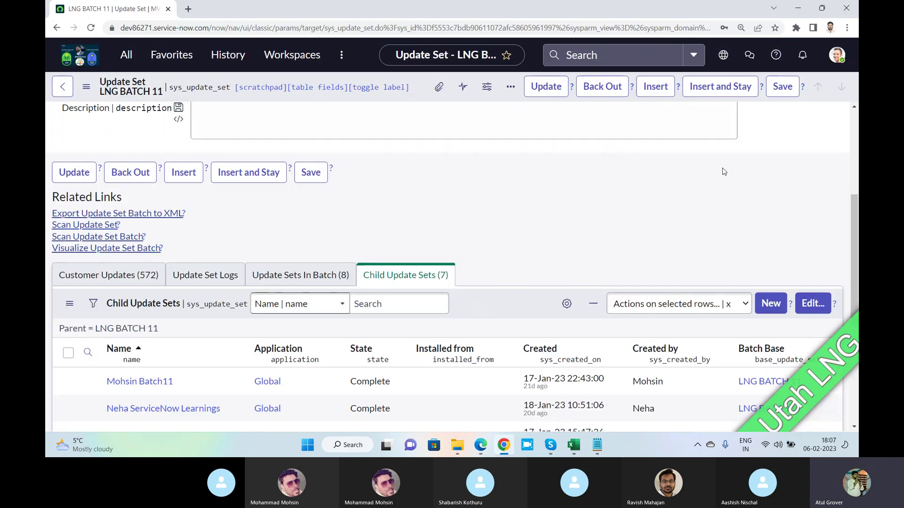
pyautogui.hotkey('alt', 'Tab')
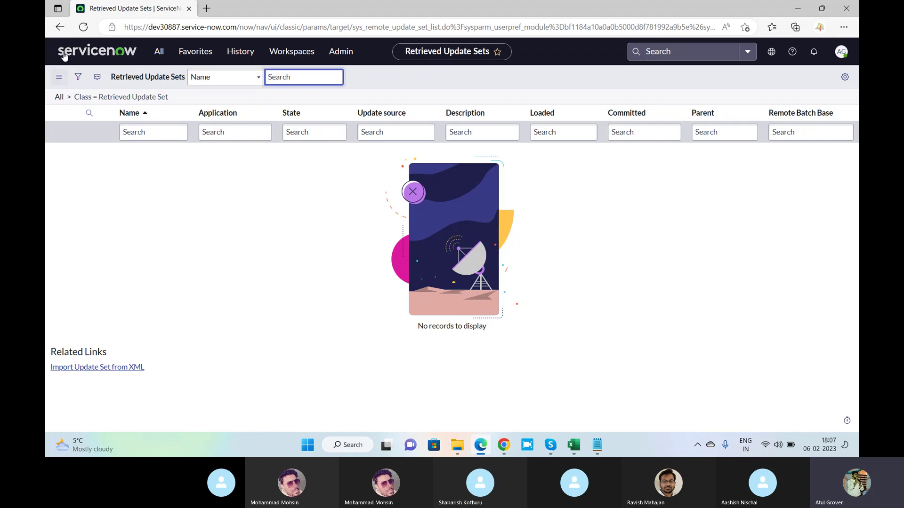
pyautogui.click(57, 97)
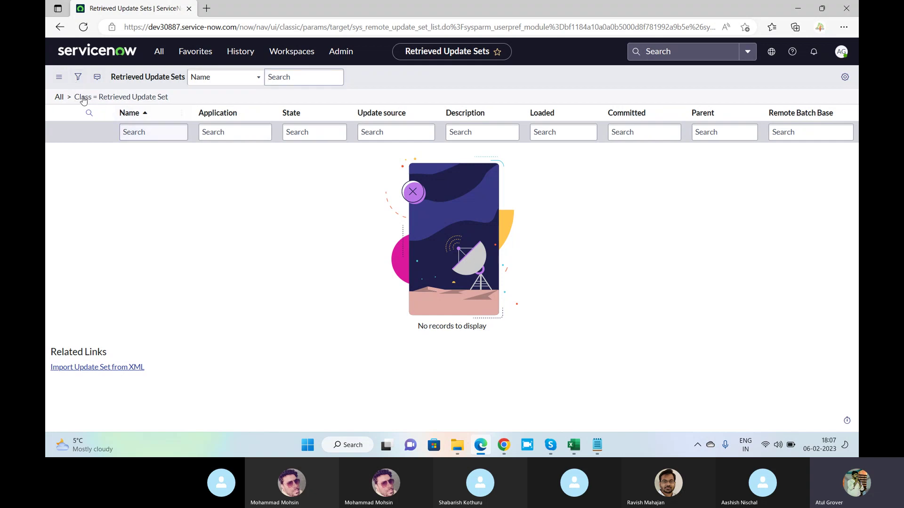
pyautogui.click(59, 77)
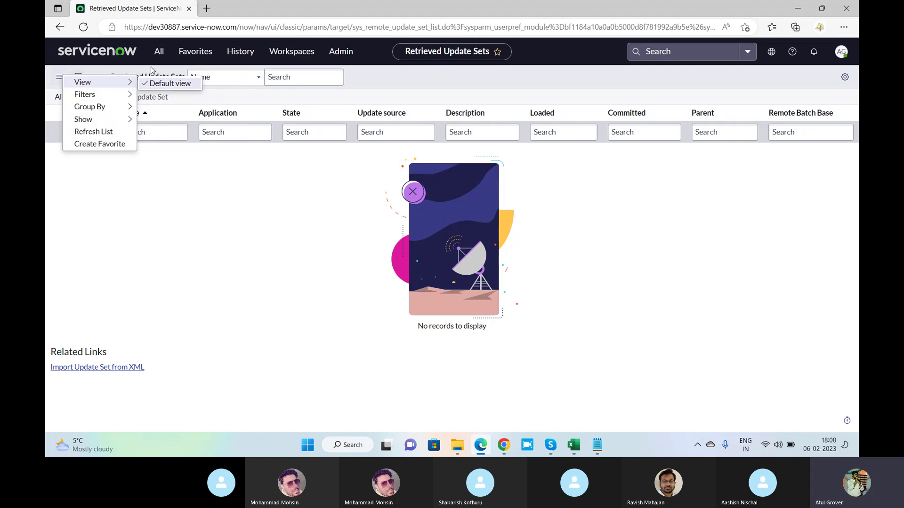
# Filter the navigator for 'Update', open System Update Sets > Update Sources, and start a new remote instance.
pyautogui.click(160, 51)
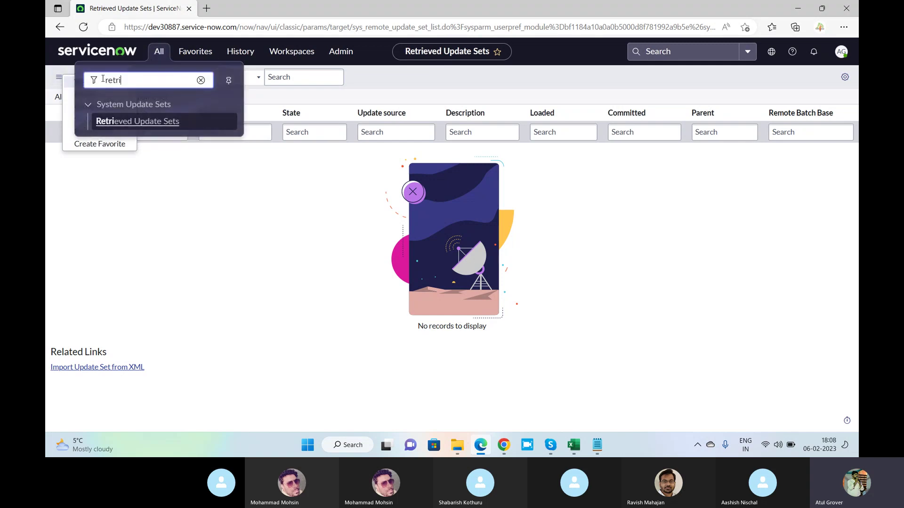
pyautogui.moveTo(163, 57)
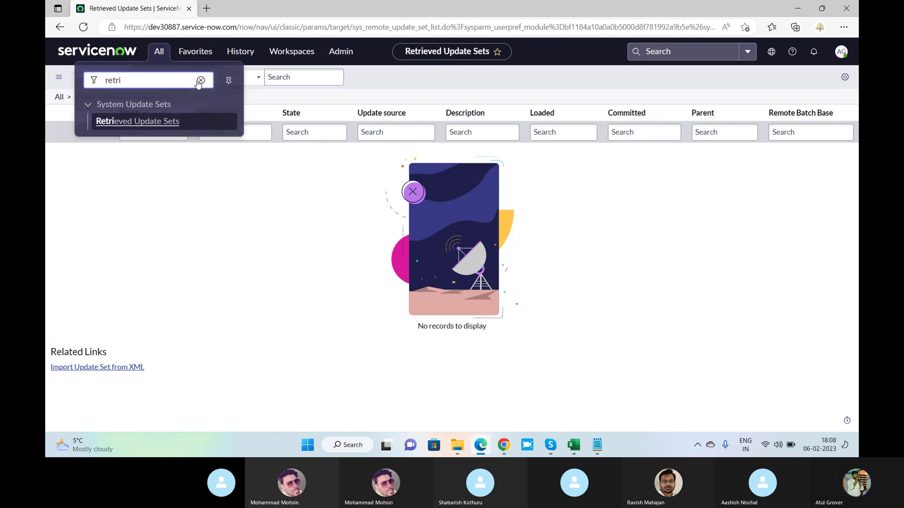
pyautogui.click(201, 81)
pyautogui.write('remote')
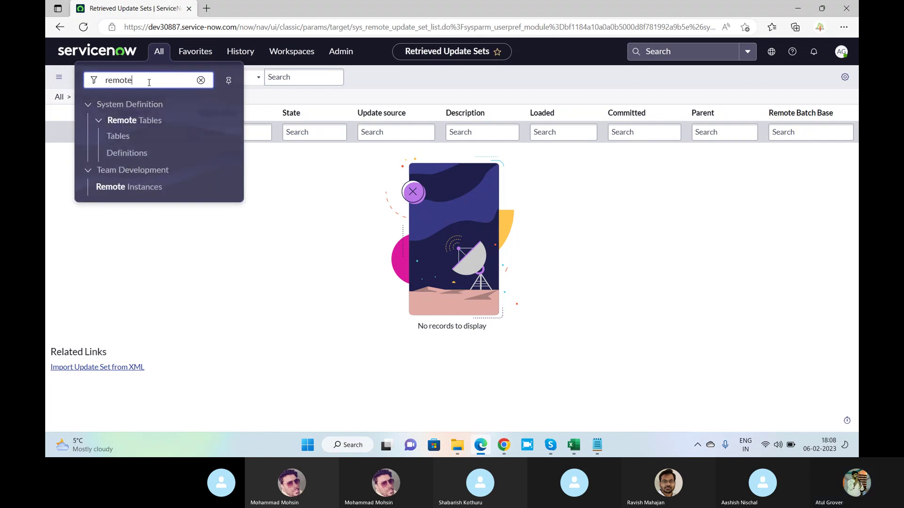
pyautogui.press('BackSpace')
pyautogui.press('BackSpace')
pyautogui.press('BackSpace')
pyautogui.press('BackSpace')
pyautogui.press('BackSpace')
pyautogui.press('BackSpace')
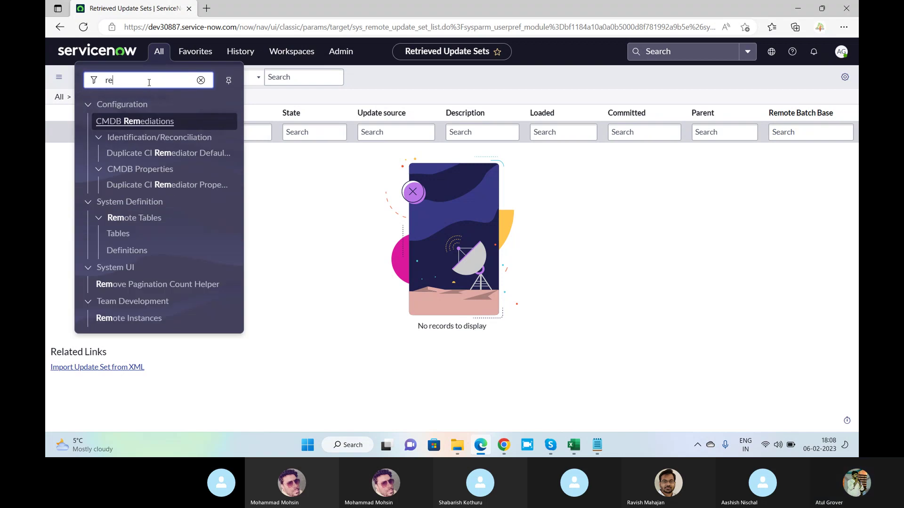
pyautogui.write('Upda')
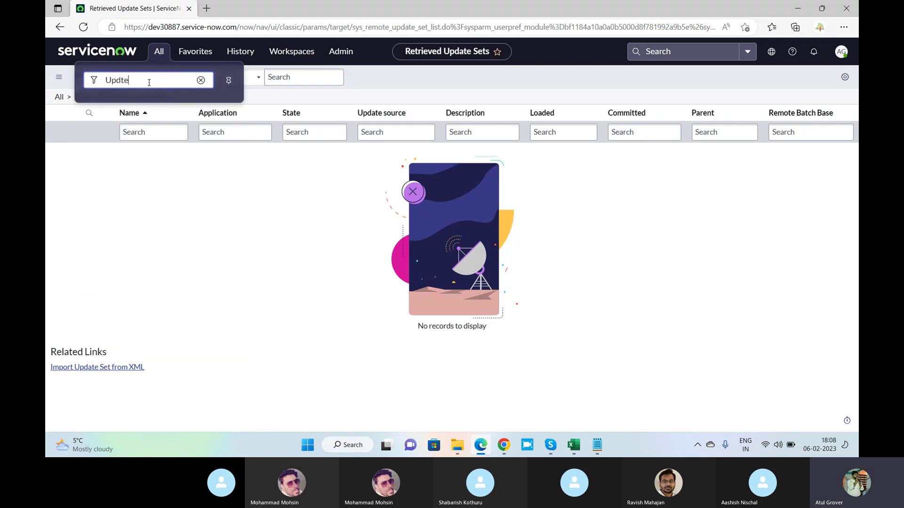
pyautogui.write('te')
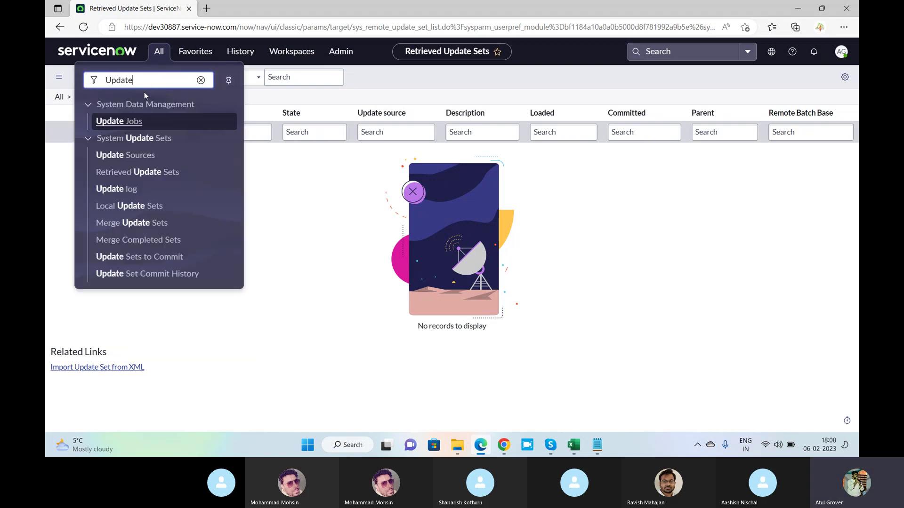
pyautogui.click(133, 160)
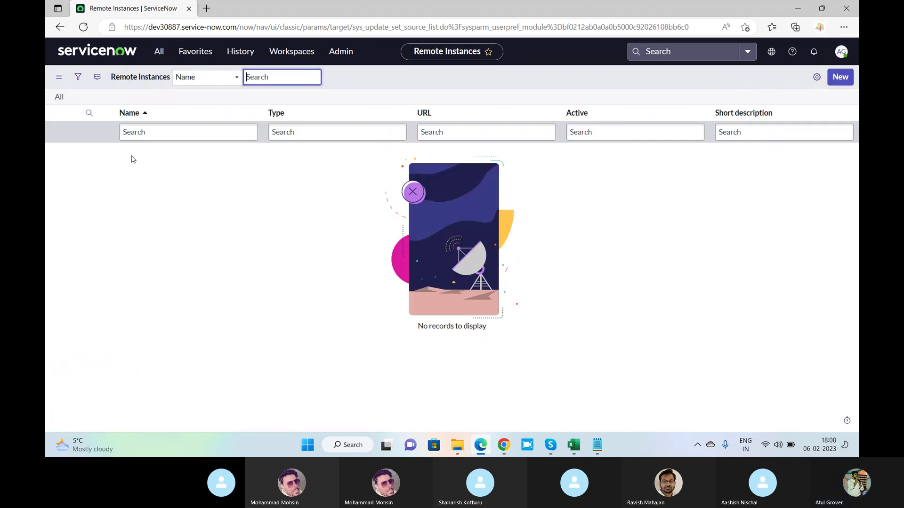
pyautogui.click(834, 82)
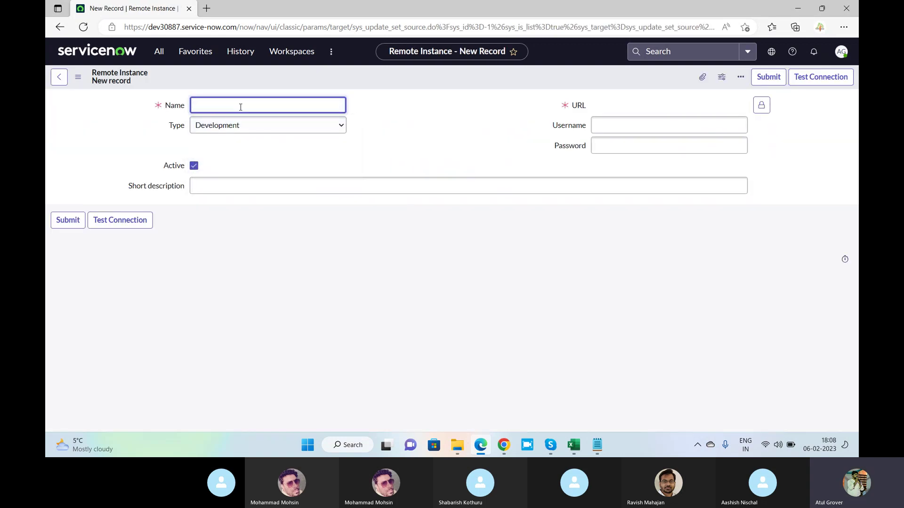
# Name the remote instance 'LNG Dev86271' and copy the source instance's base URL from Chrome.
pyautogui.write('LNG Dev86271')
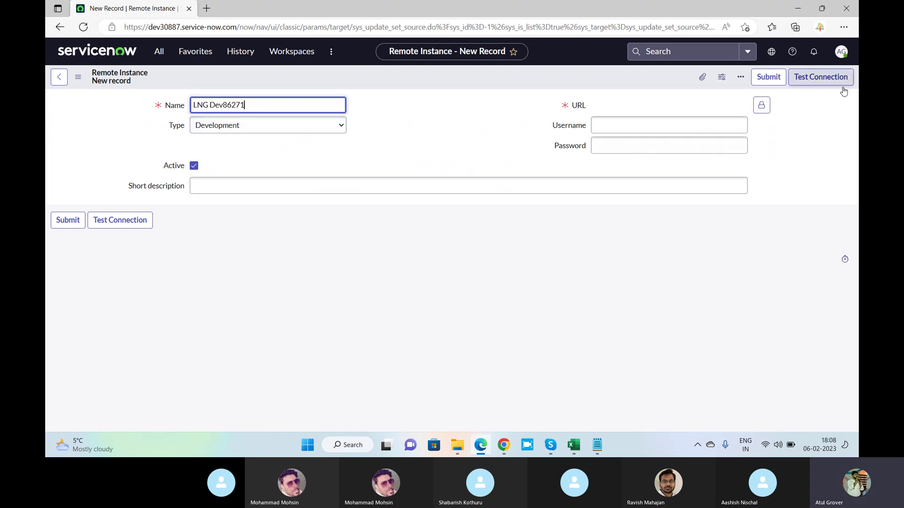
pyautogui.click(761, 104)
pyautogui.click(504, 445)
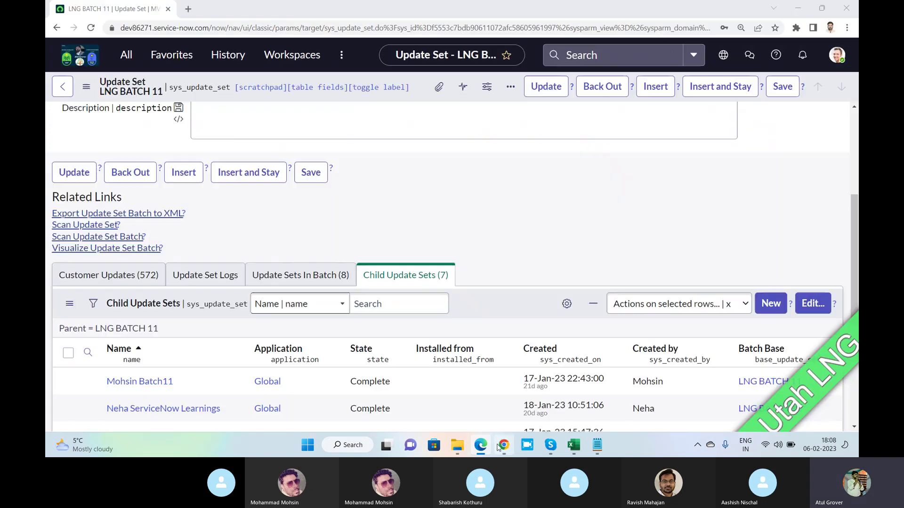
pyautogui.click(127, 29)
pyautogui.click(124, 28)
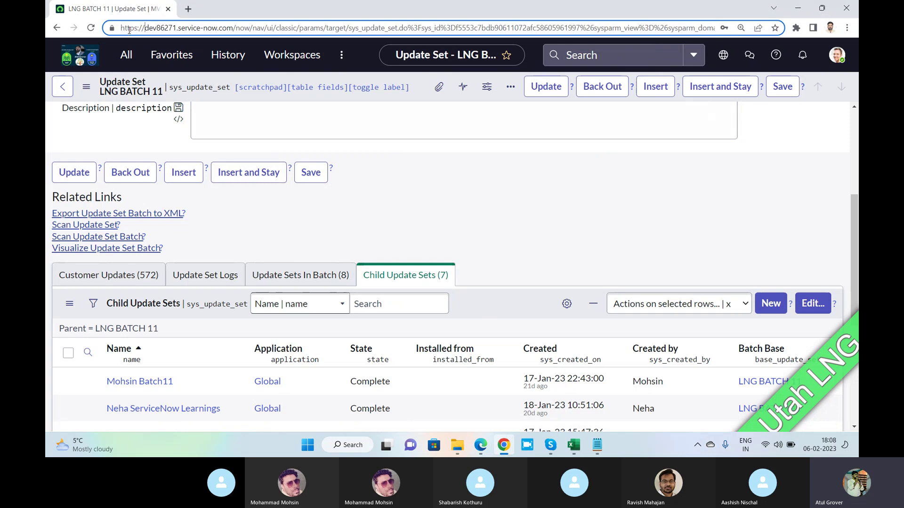
pyautogui.hotkey('ctrl', 'a')
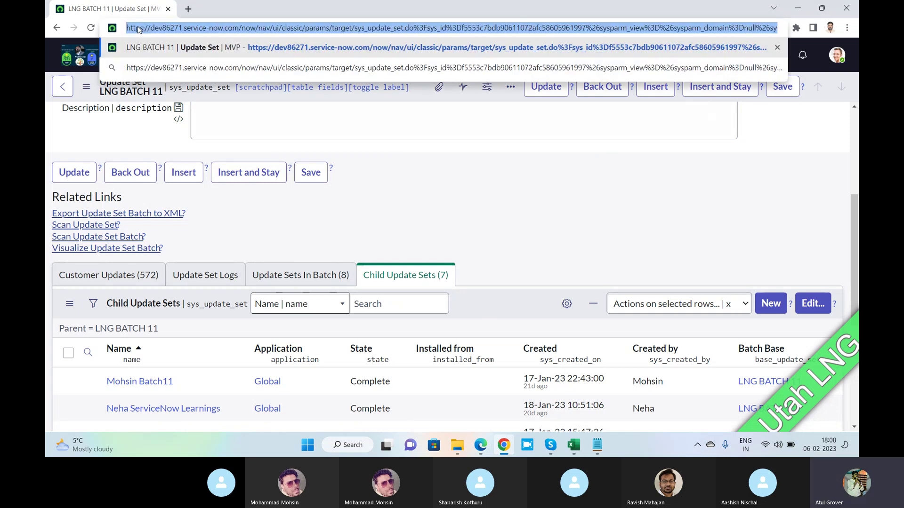
pyautogui.click(137, 27)
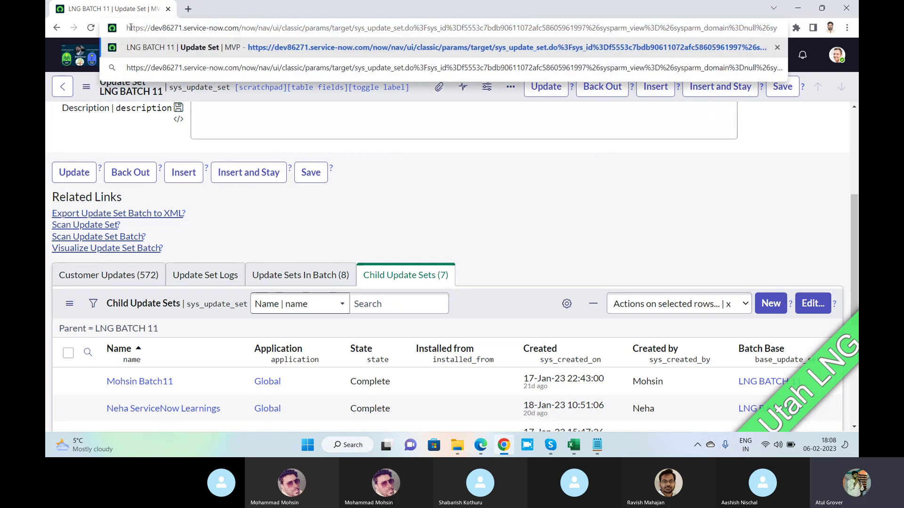
pyautogui.moveTo(126, 28); pyautogui.dragTo(237, 30)
pyautogui.hotkey('ctrl', 'c')
pyautogui.hotkey('alt', 'Tab')
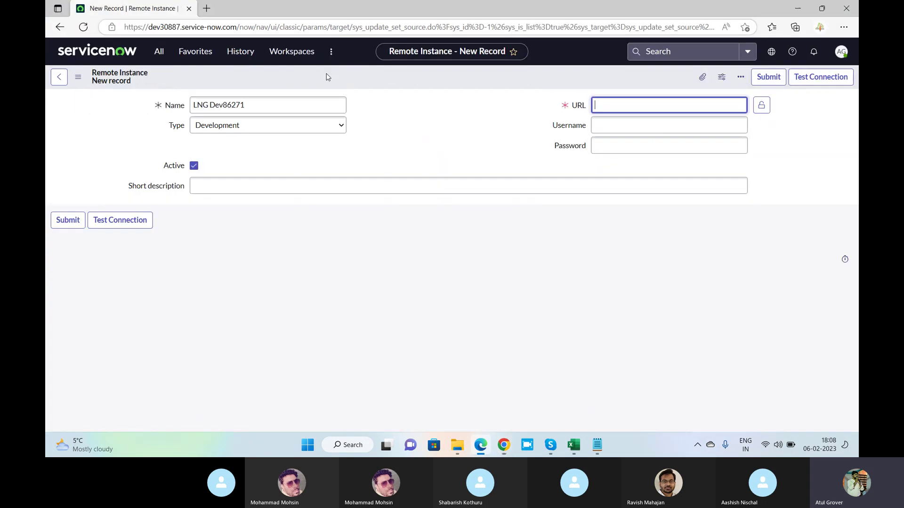
pyautogui.hotkey('ctrl', 'v')
pyautogui.write('/')
pyautogui.click(612, 126)
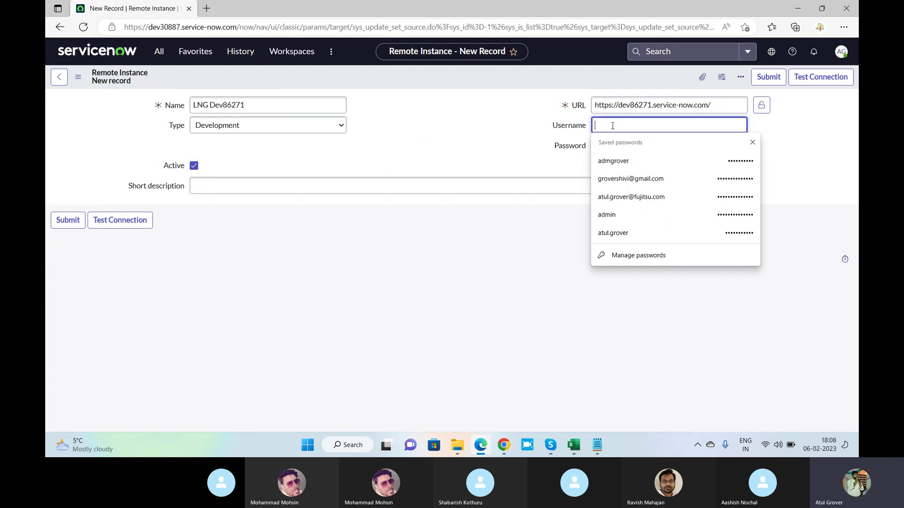
pyautogui.write('admin')
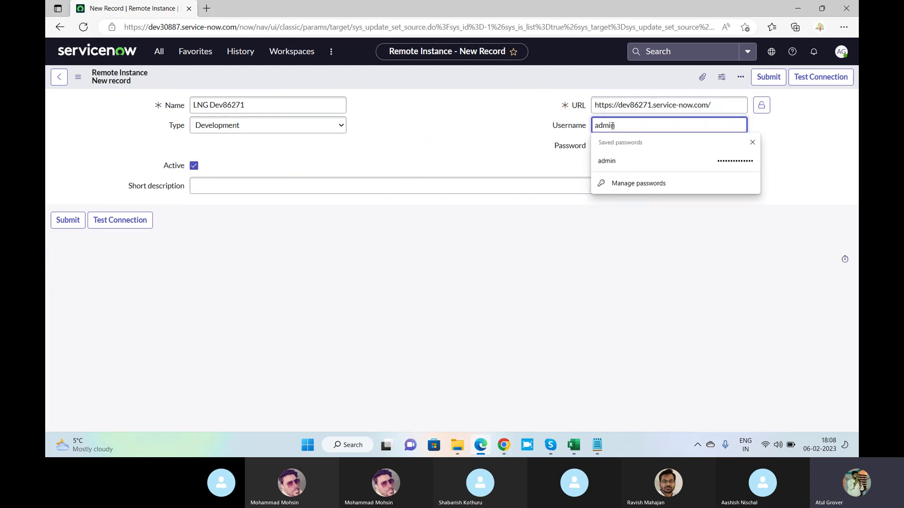
pyautogui.press('Tab')
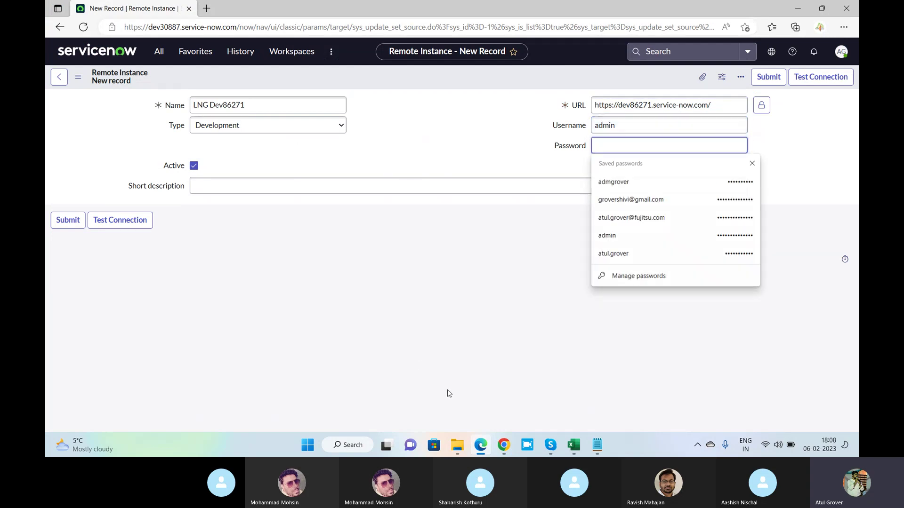
pyautogui.click(503, 445)
pyautogui.click(551, 445)
# Stop sharing the screen in the Skype call.
pyautogui.click(502, 389)
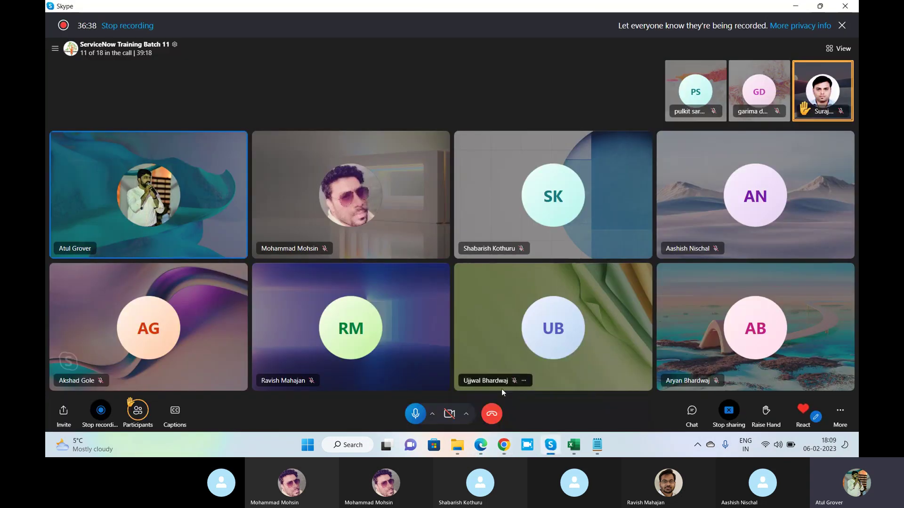
pyautogui.click(728, 413)
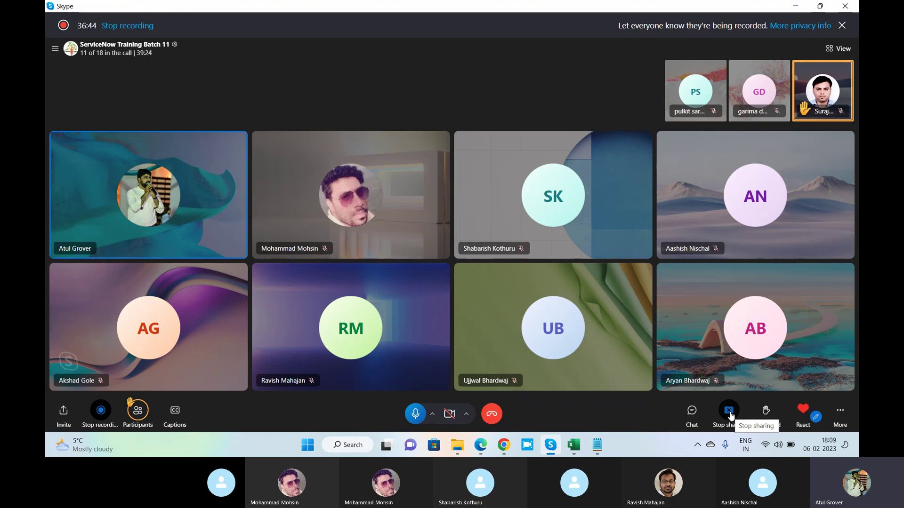
pyautogui.click(731, 413)
pyautogui.click(759, 388)
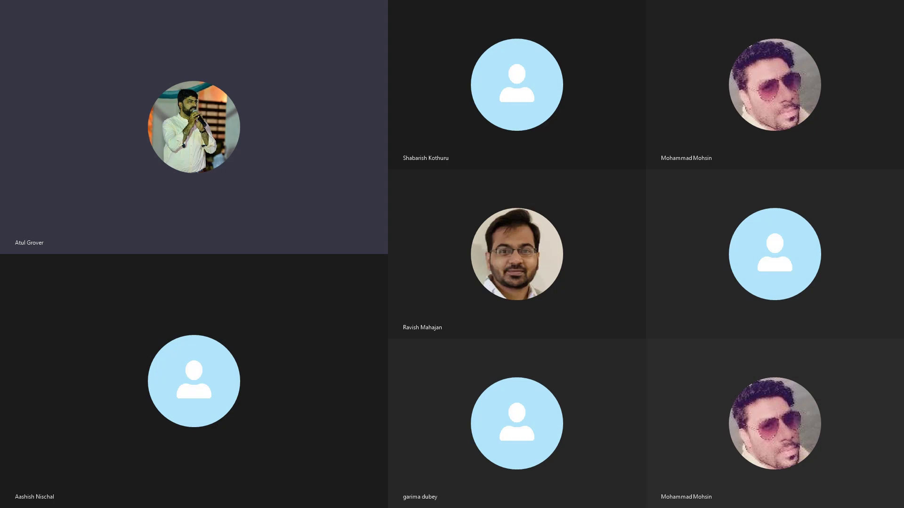
# Enter 'Dev to Test move' as the remote instance's short description.
pyautogui.hotkey('alt', 'Tab')
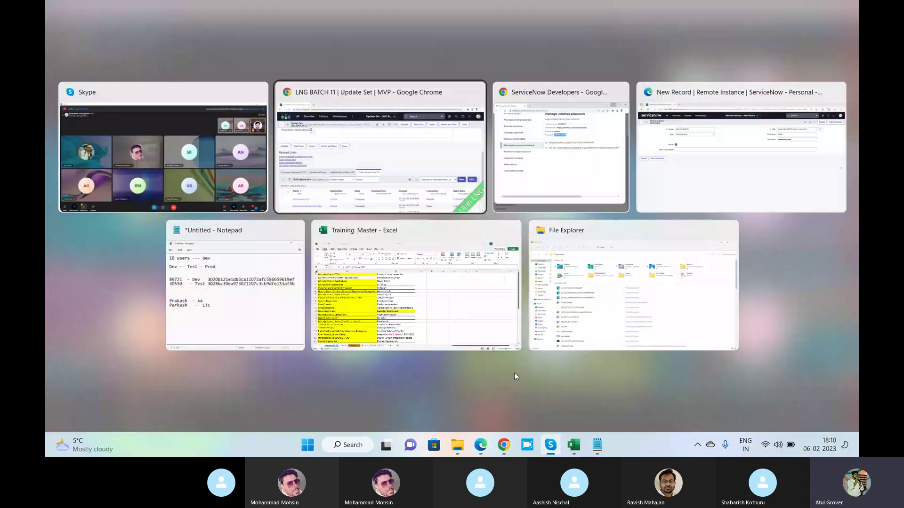
pyautogui.hotkey('alt', 'Tab')
pyautogui.hotkey('alt', 'Tab')
pyautogui.hotkey('alt', 'Tab')
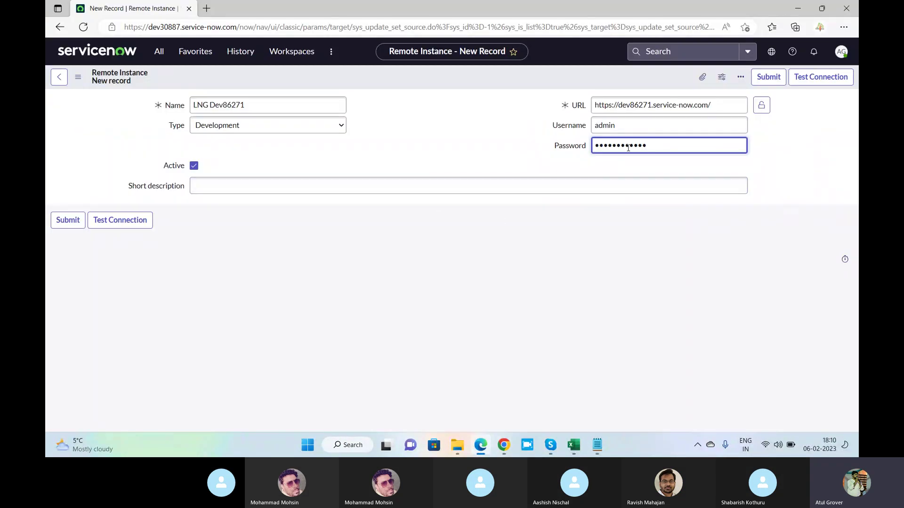
pyautogui.click(199, 183)
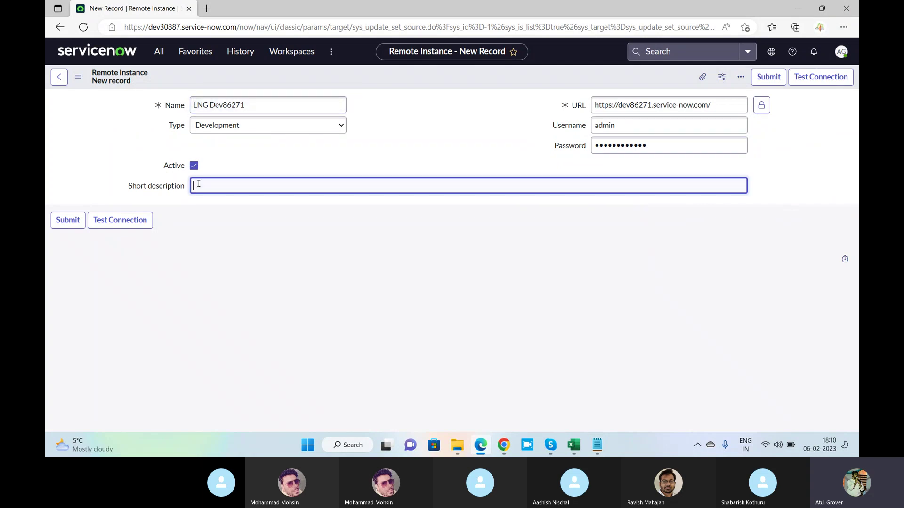
pyautogui.write('Dev to Test move')
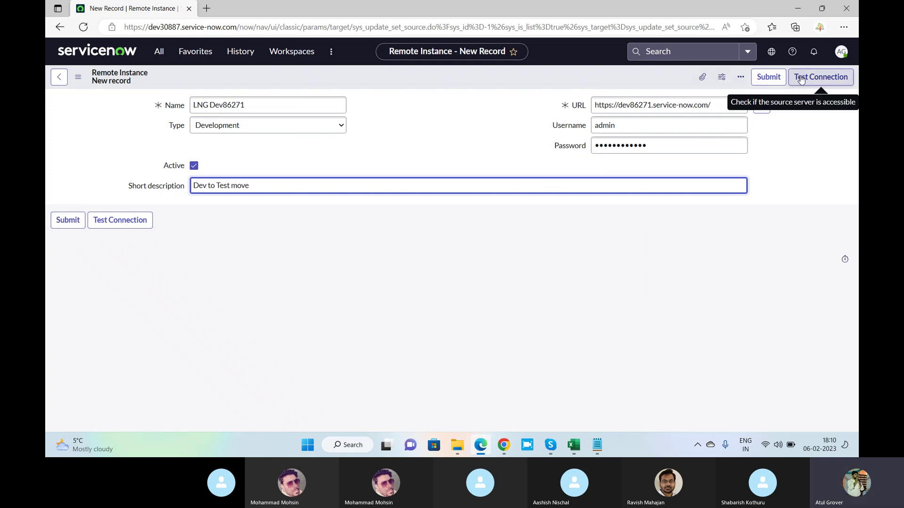
# Test the connection to the source instance and submit the new record.
pyautogui.click(801, 79)
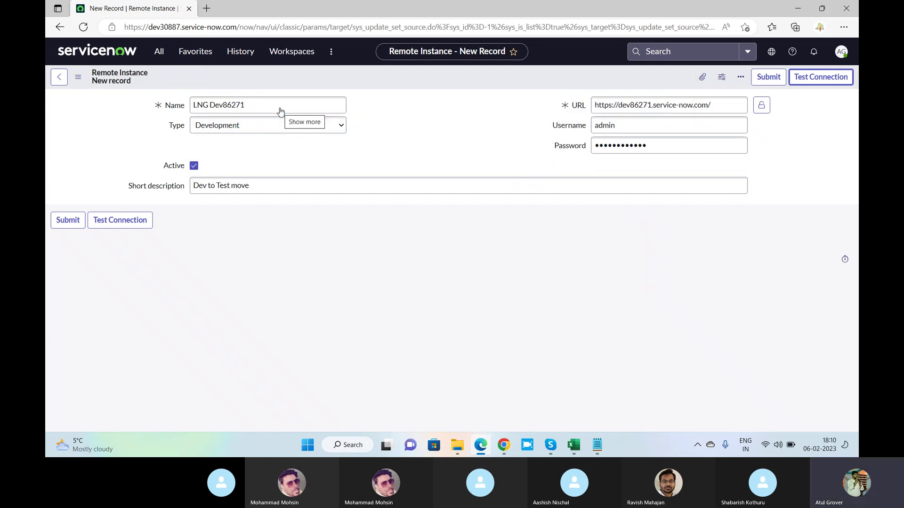
pyautogui.click(820, 80)
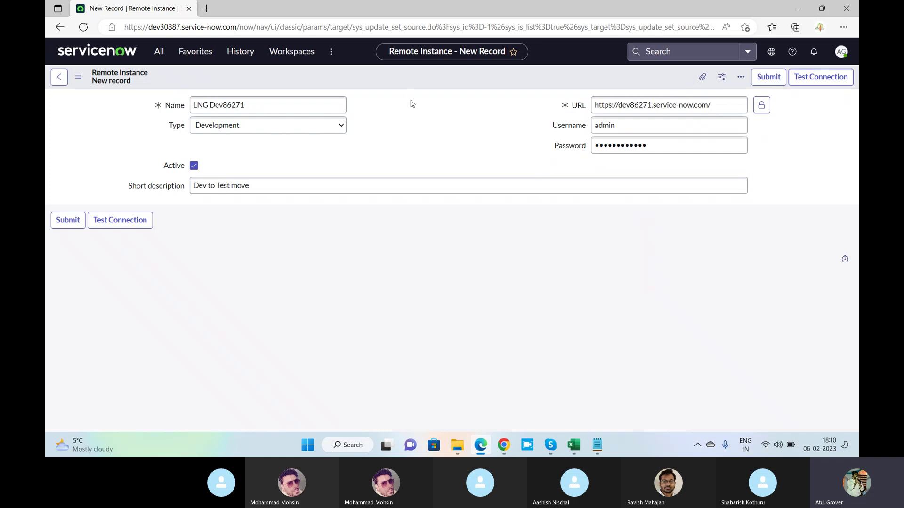
pyautogui.hotkey('alt', 'Tab')
pyautogui.hotkey('alt', 'Tab')
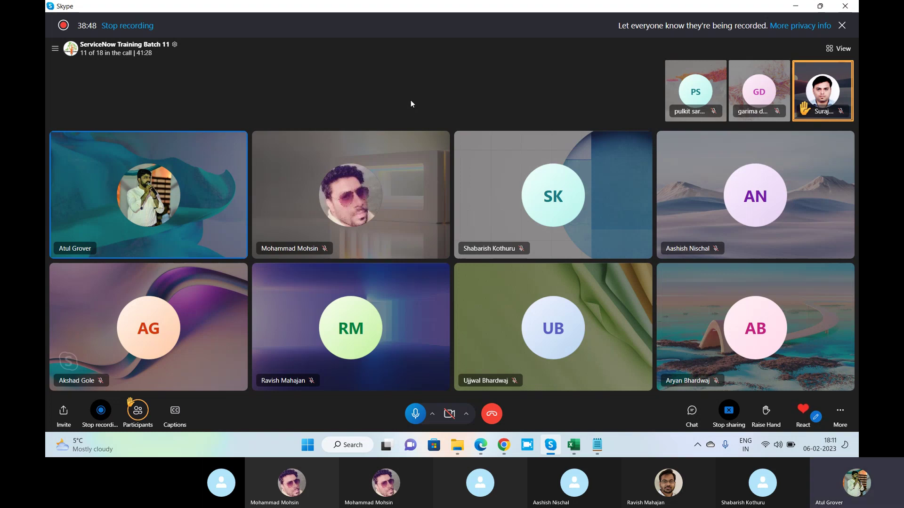
pyautogui.hotkey('alt', 'Tab')
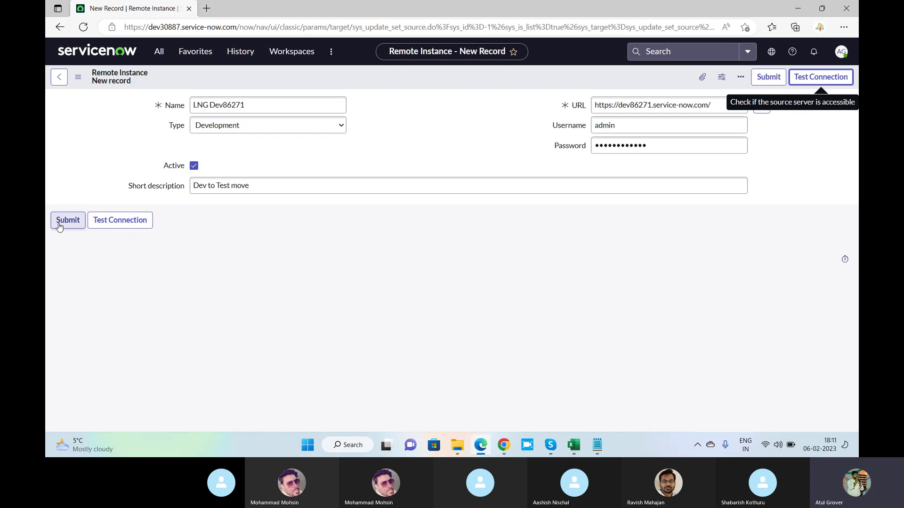
pyautogui.click(59, 226)
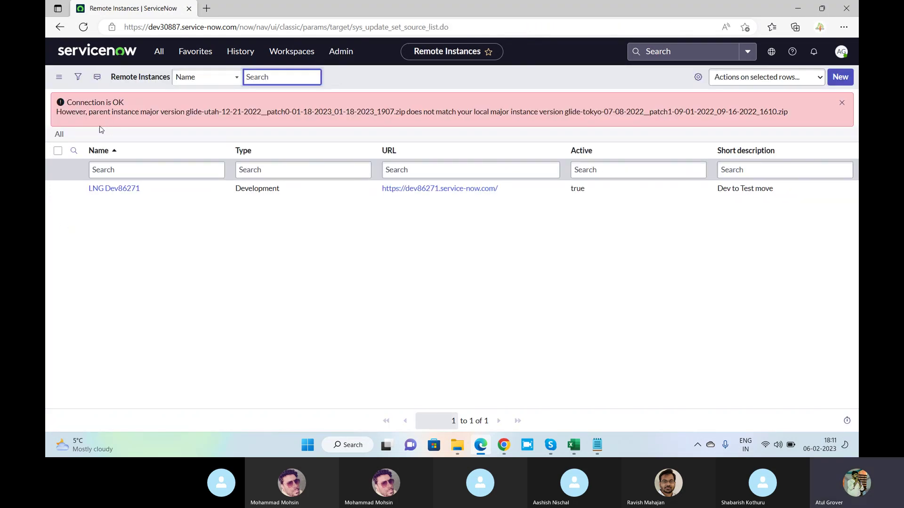
# Highlight the Utah source and Tokyo local version strings in the mismatch warning.
pyautogui.click(135, 110)
pyautogui.moveTo(135, 111); pyautogui.dragTo(278, 113)
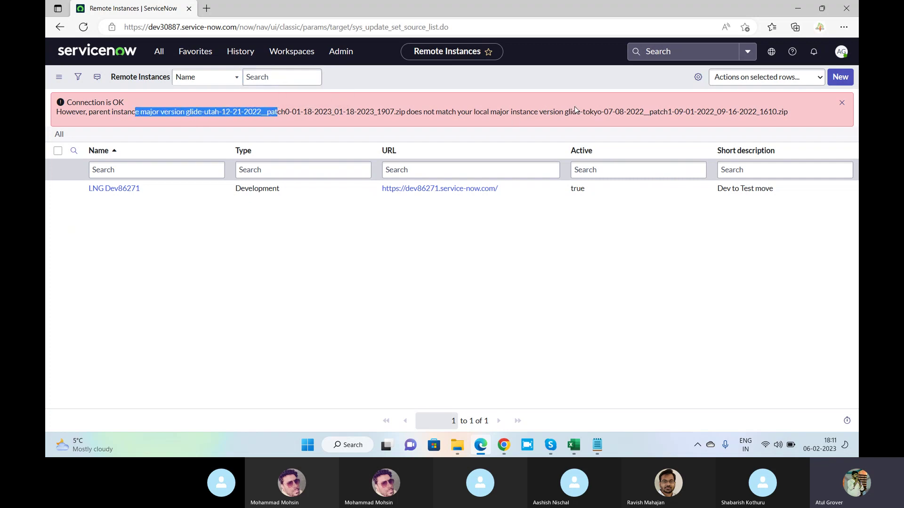
pyautogui.moveTo(576, 112); pyautogui.dragTo(644, 113)
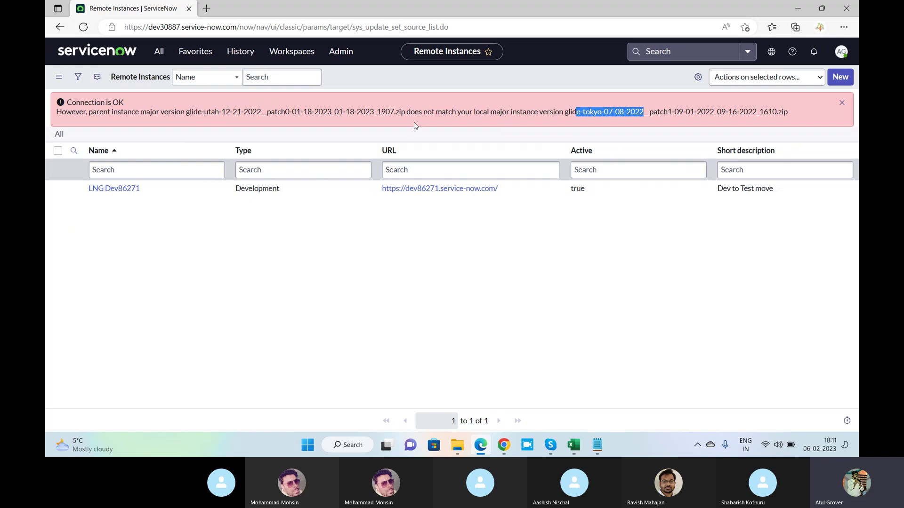
# Open the LNG Dev86271 record from the Remote Instances list.
pyautogui.hotkey('alt', 'Tab')
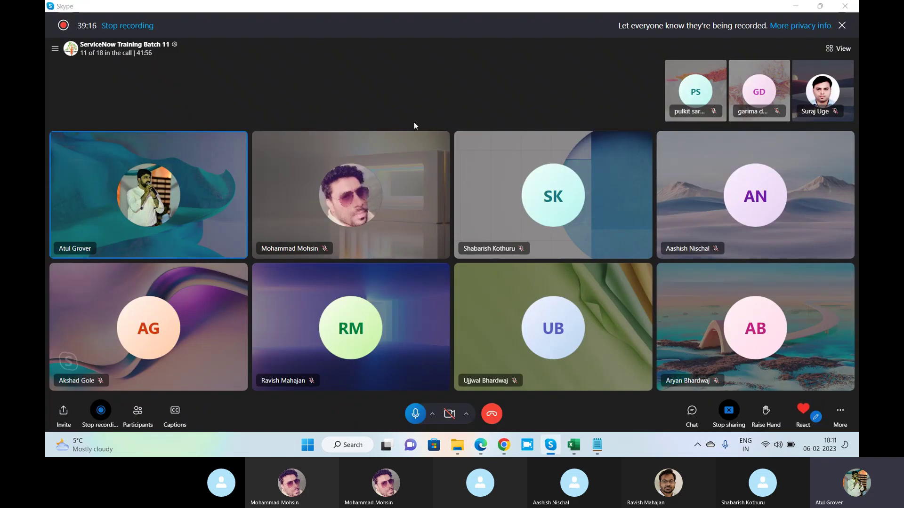
pyautogui.hotkey('alt', 'Tab')
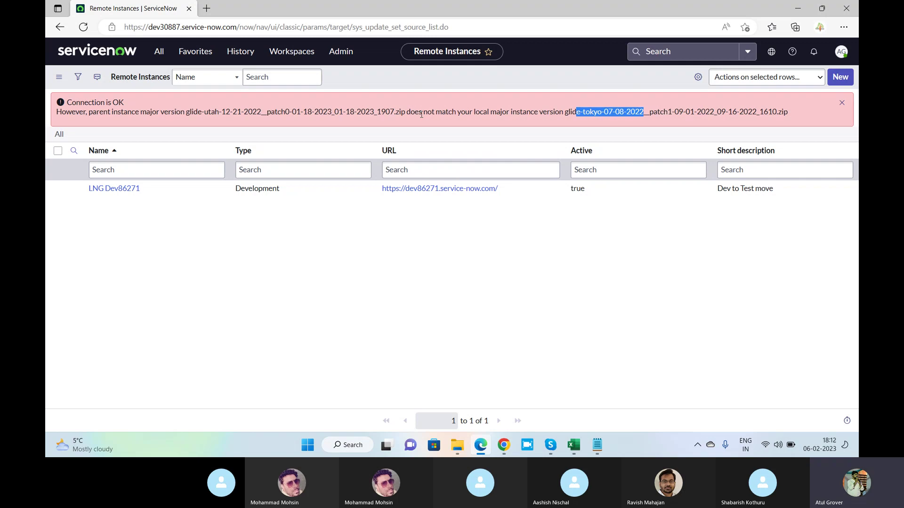
pyautogui.hotkey('alt', 'Tab')
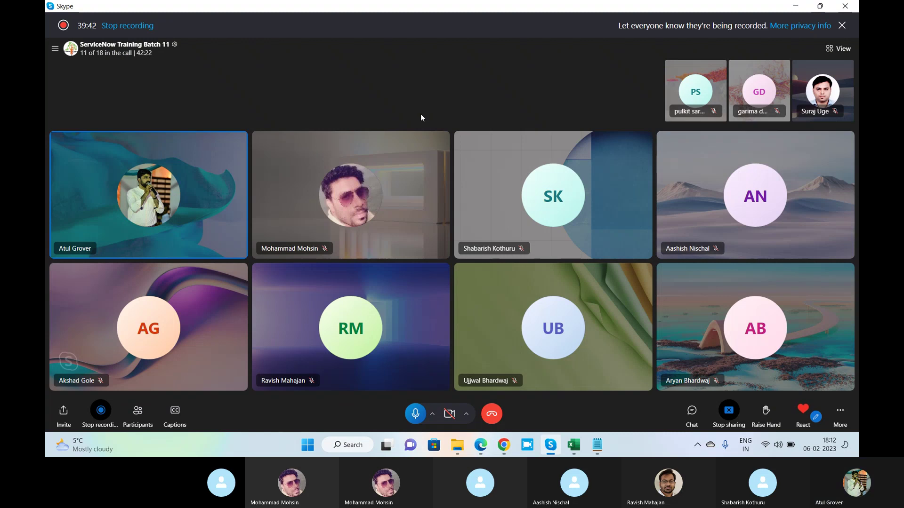
pyautogui.hotkey('alt', 'Tab')
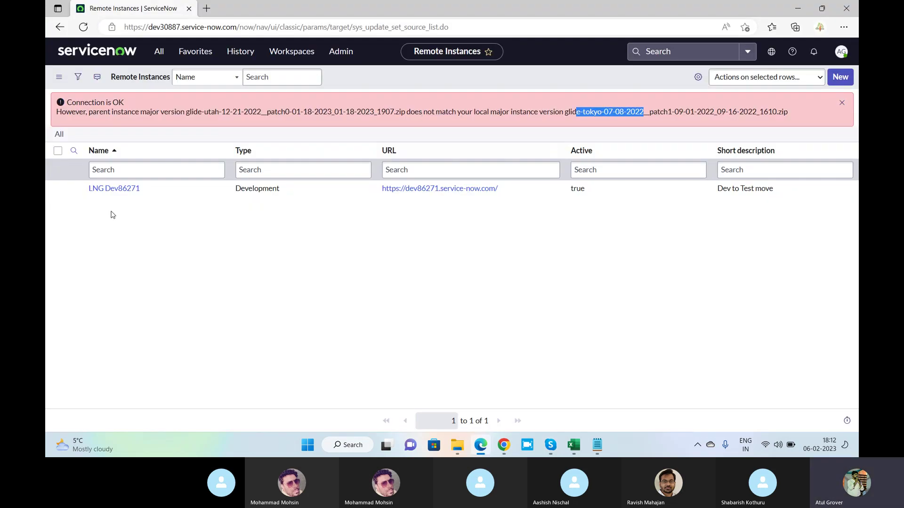
pyautogui.click(116, 189)
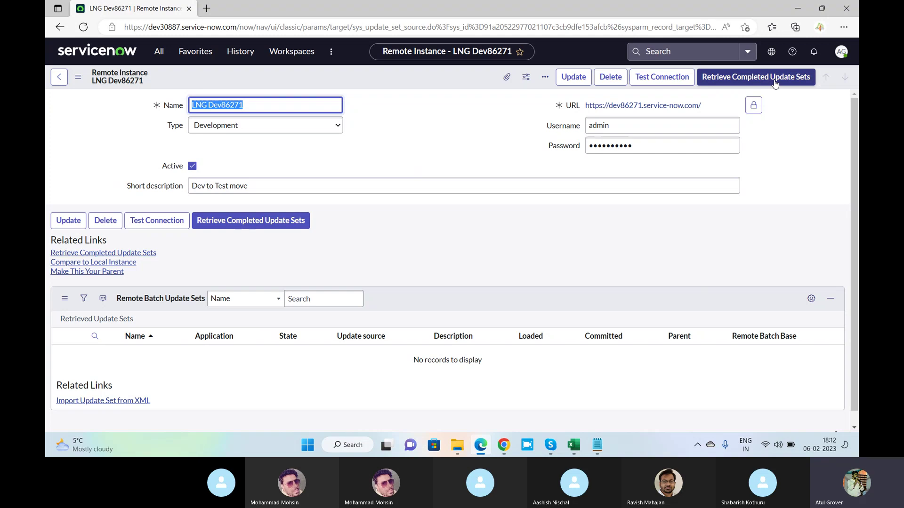
# Return from the LNG BATCH 11 update set page to the source Update Sets list.
pyautogui.click(503, 444)
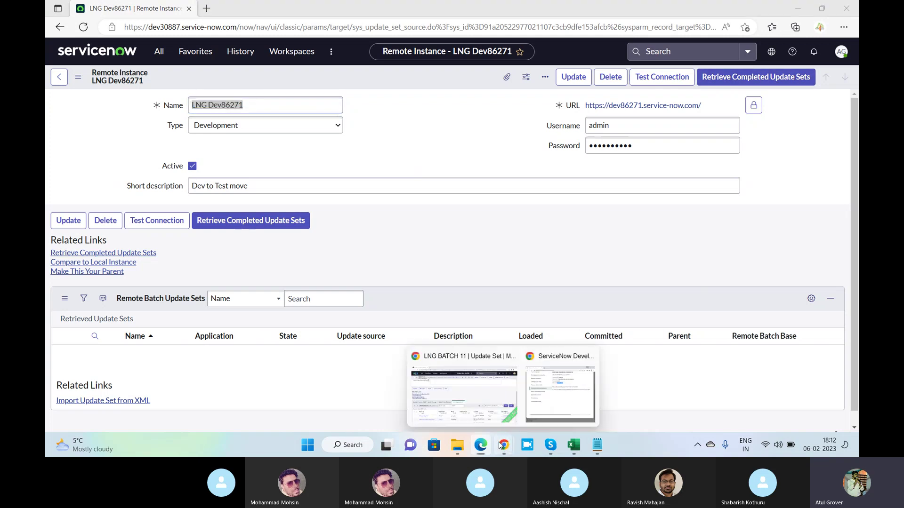
pyautogui.click(444, 388)
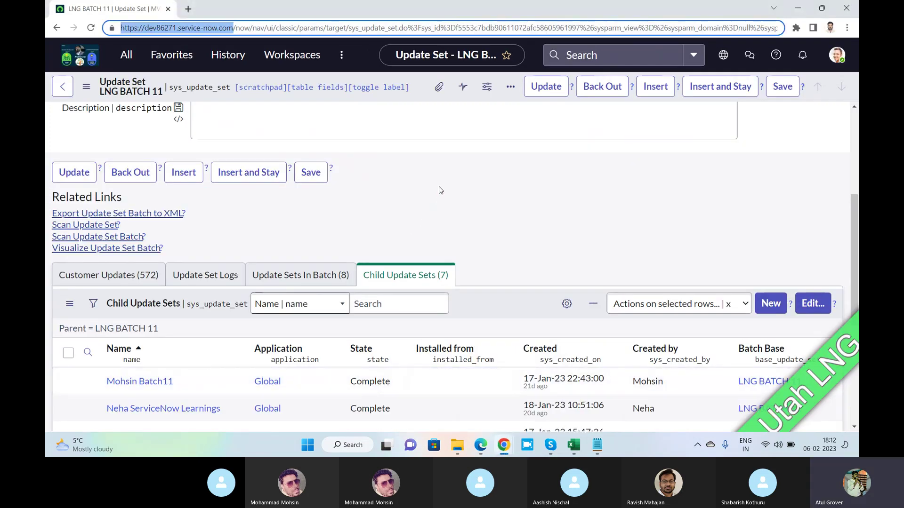
pyautogui.scroll(-3, 440, 190)
pyautogui.scroll(7, 437, 187)
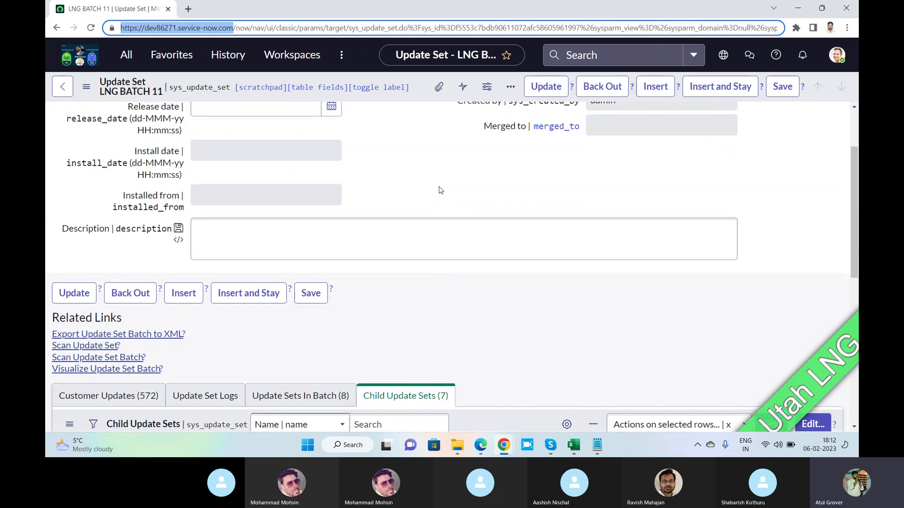
pyautogui.click(69, 86)
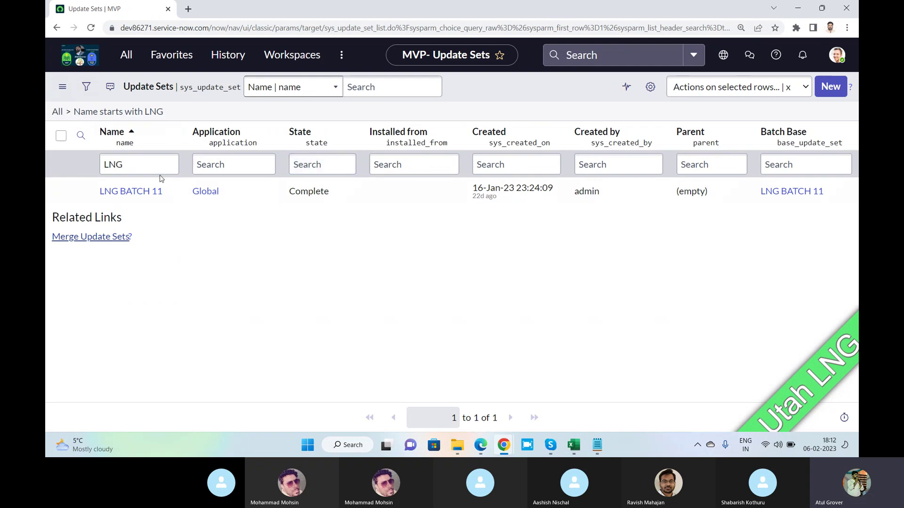
# Remove the LNG name filter and show only Complete update sets (14 records).
pyautogui.doubleClick(115, 164)
pyautogui.press('BackSpace')
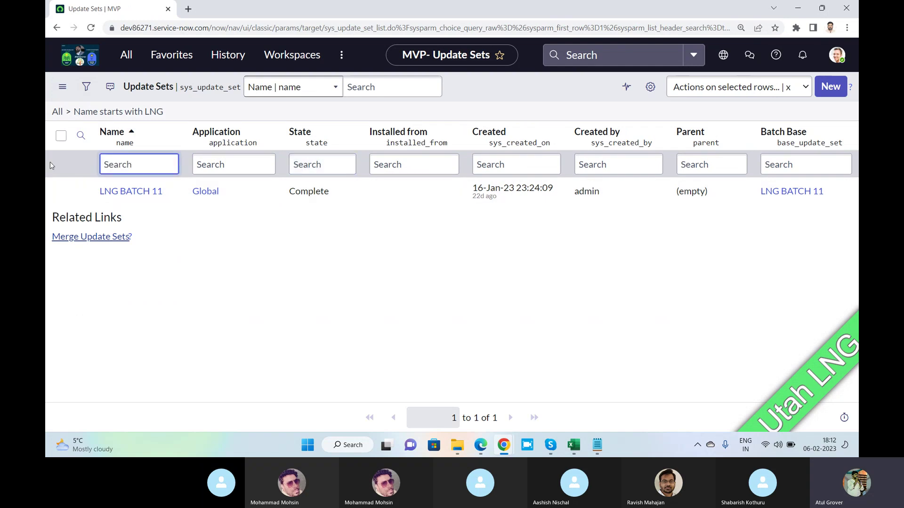
pyautogui.press('Return')
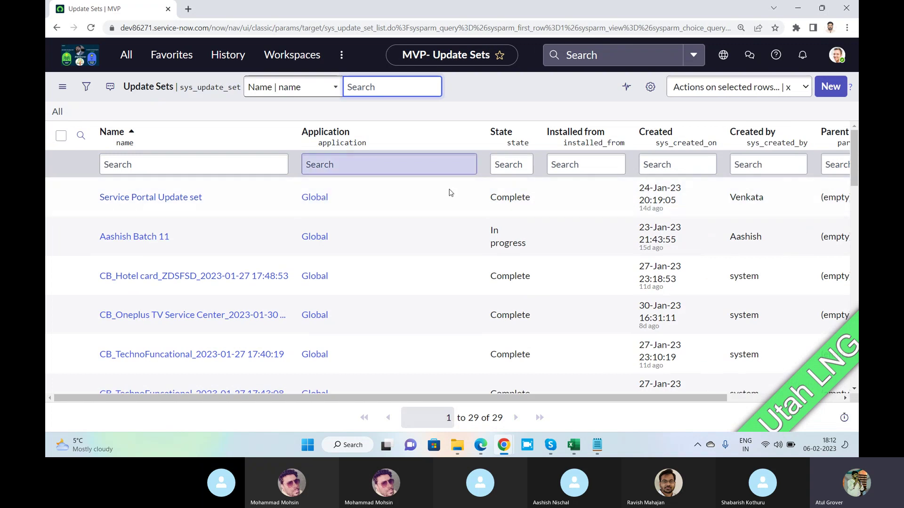
pyautogui.rightClick(513, 201)
pyautogui.click(542, 212)
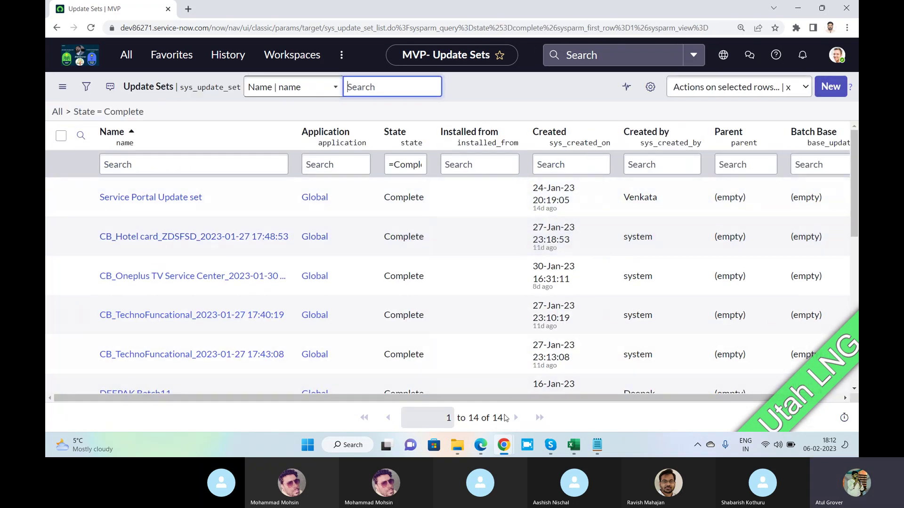
pyautogui.moveTo(509, 418); pyautogui.dragTo(468, 418)
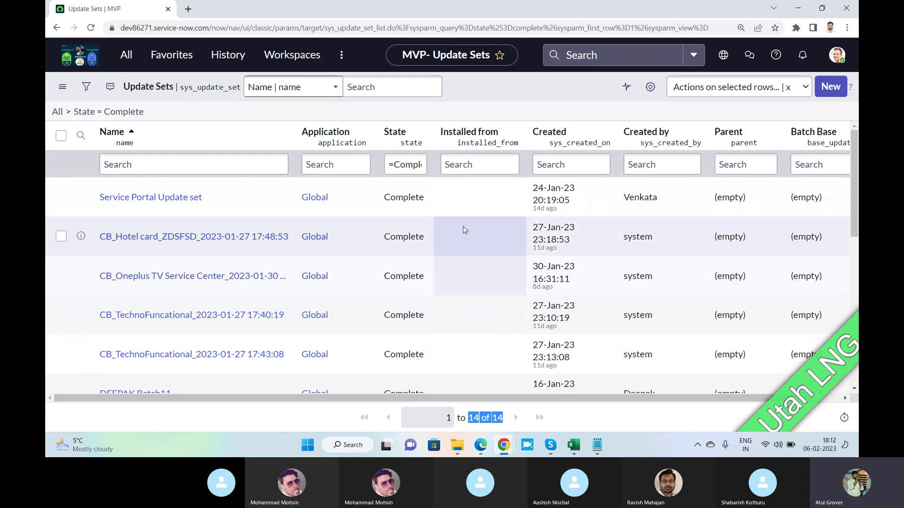
# Tick Service Portal Update set, CB_Hotel card, CB_Oneplus TV Service Center and both CB_TechnoFuncational rows.
pyautogui.hotkey('alt', 'Tab')
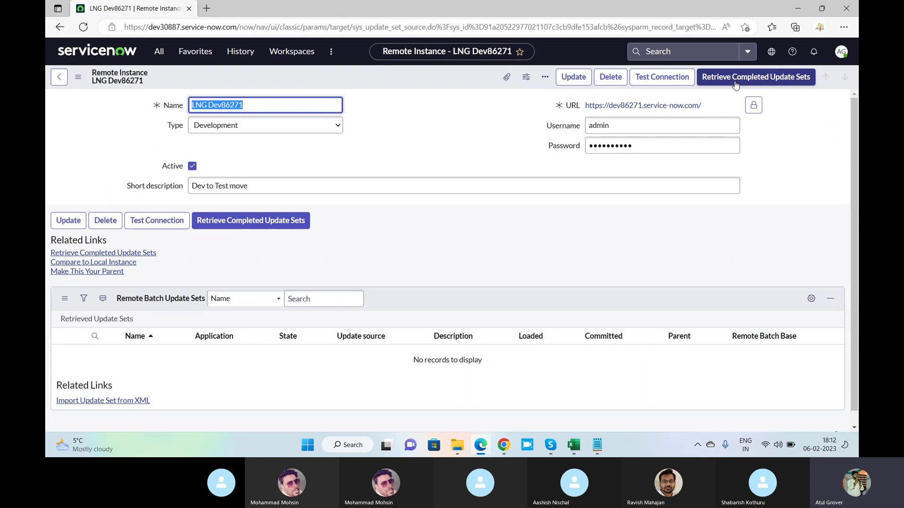
pyautogui.hotkey('alt', 'Tab')
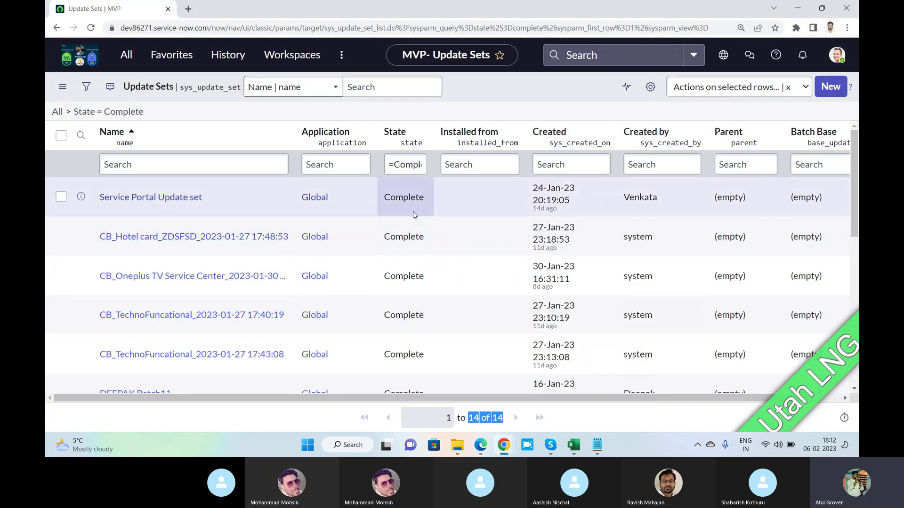
pyautogui.click(61, 197)
pyautogui.click(61, 237)
pyautogui.click(61, 276)
pyautogui.click(61, 315)
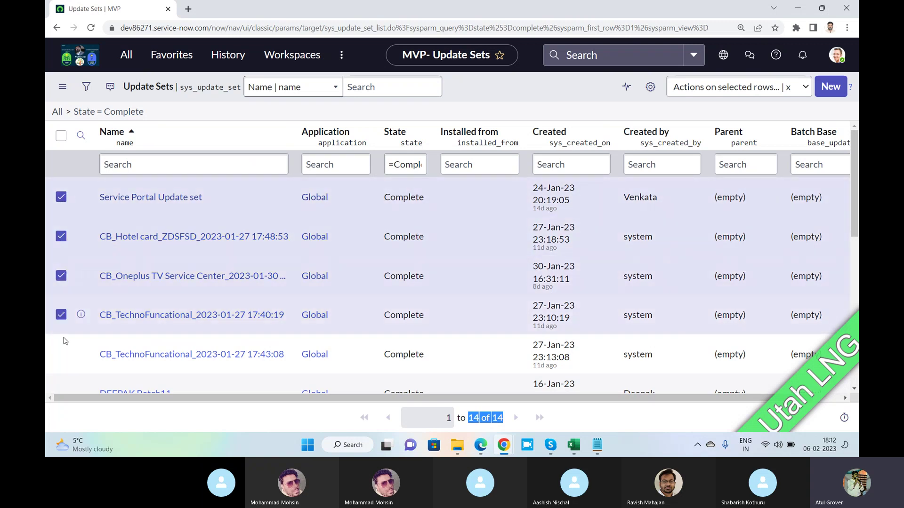
pyautogui.click(61, 354)
pyautogui.scroll(-1, 87, 313)
pyautogui.scroll(-2, 88, 313)
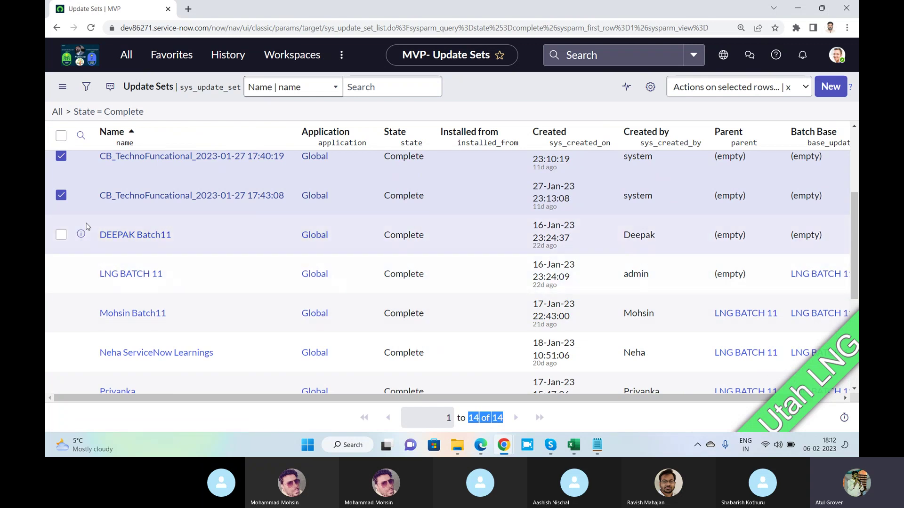
pyautogui.scroll(-3, 86, 226)
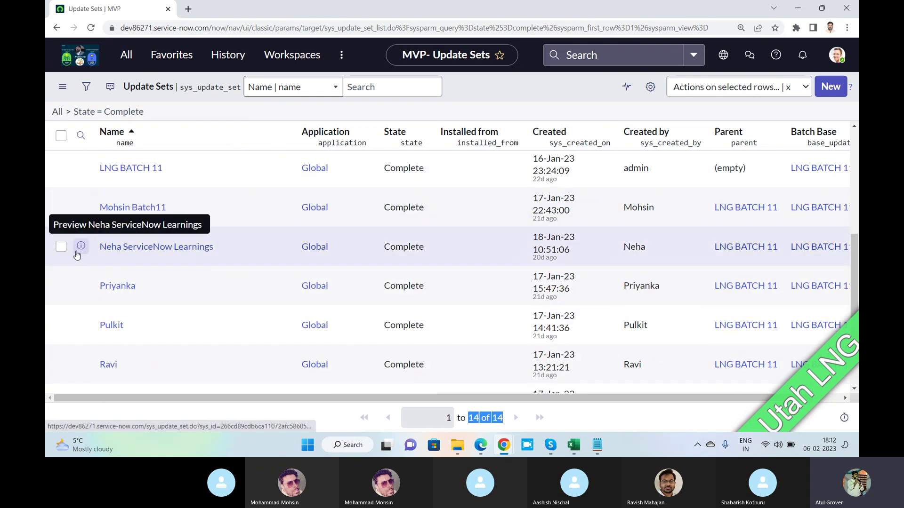
pyautogui.scroll(-3, 78, 278)
pyautogui.scroll(6, 105, 236)
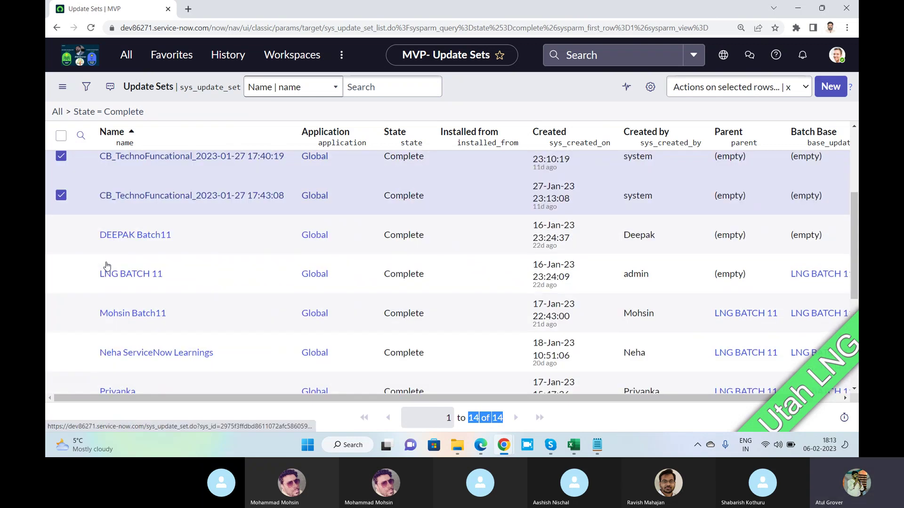
pyautogui.scroll(4, 104, 237)
pyautogui.scroll(-4, 105, 237)
pyautogui.scroll(5, 104, 235)
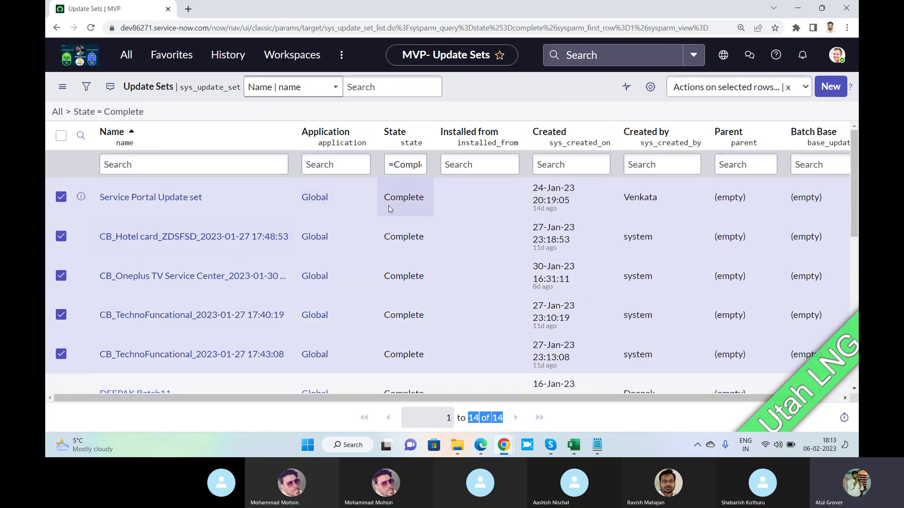
# Select the State cells of the five checked update sets.
pyautogui.click(730, 94)
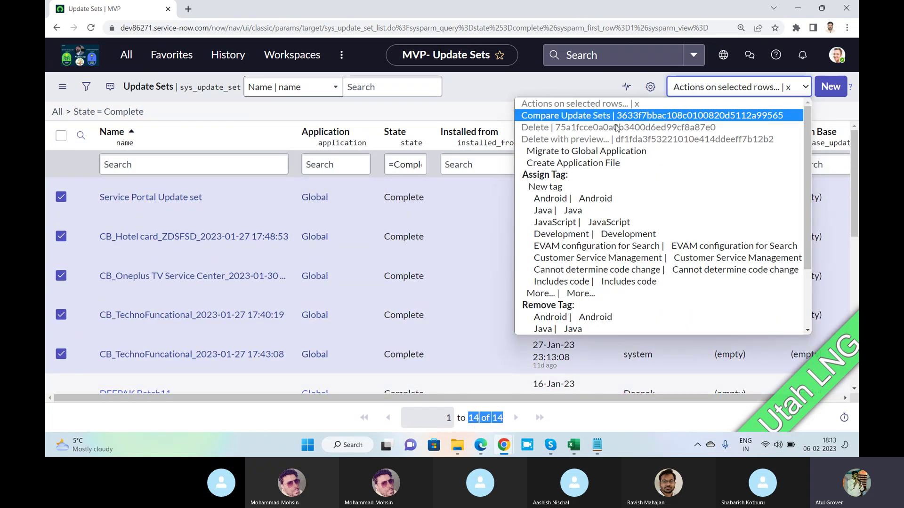
pyautogui.scroll(-2, 565, 188)
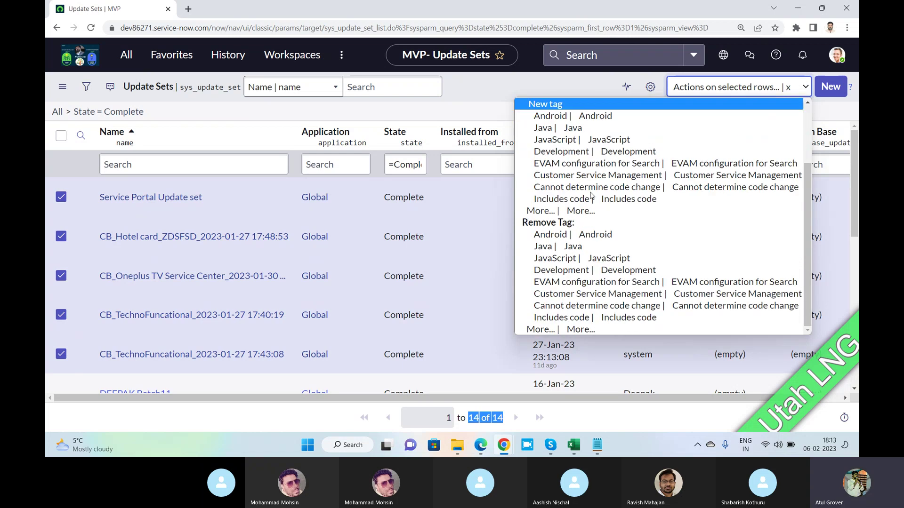
pyautogui.scroll(3, 590, 191)
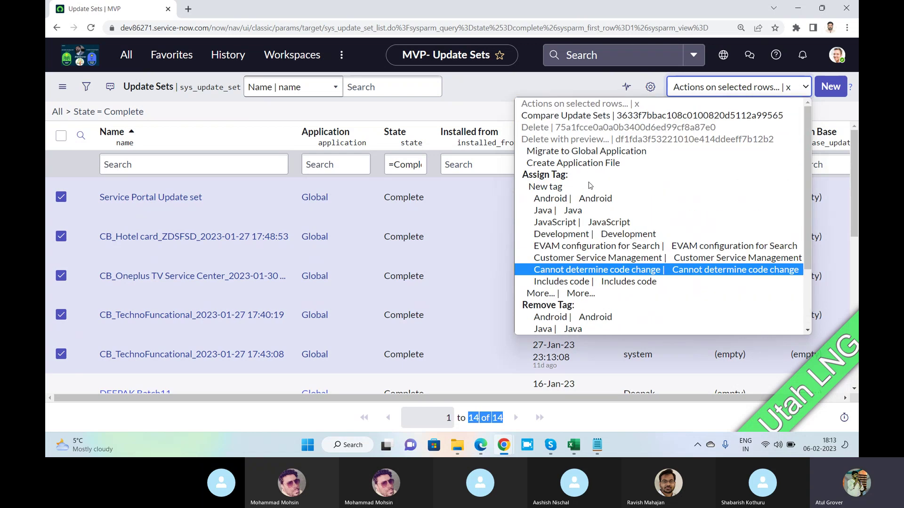
pyautogui.click(418, 201)
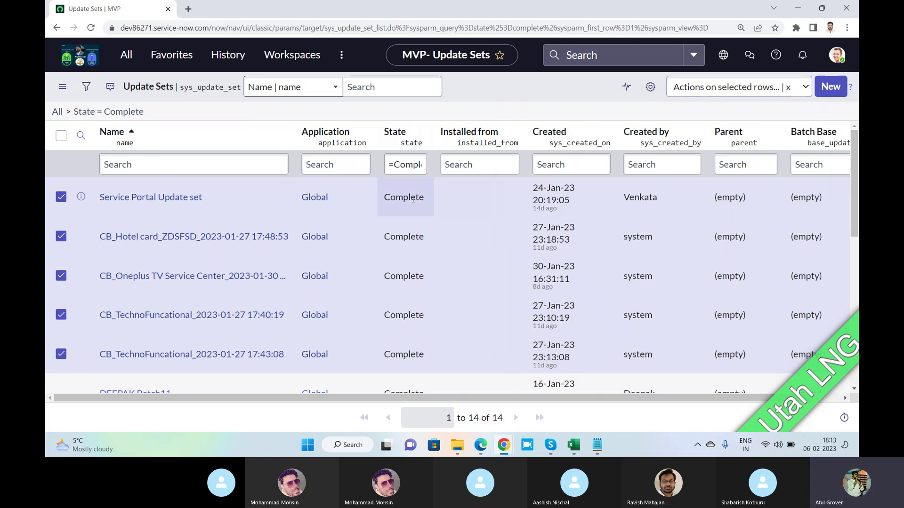
pyautogui.hotkey('shift', 'Down')
pyautogui.hotkey('shift', 'Down')
pyautogui.hotkey('shift', 'Down')
pyautogui.hotkey('shift', 'Down')
pyautogui.hotkey('shift', 'Down')
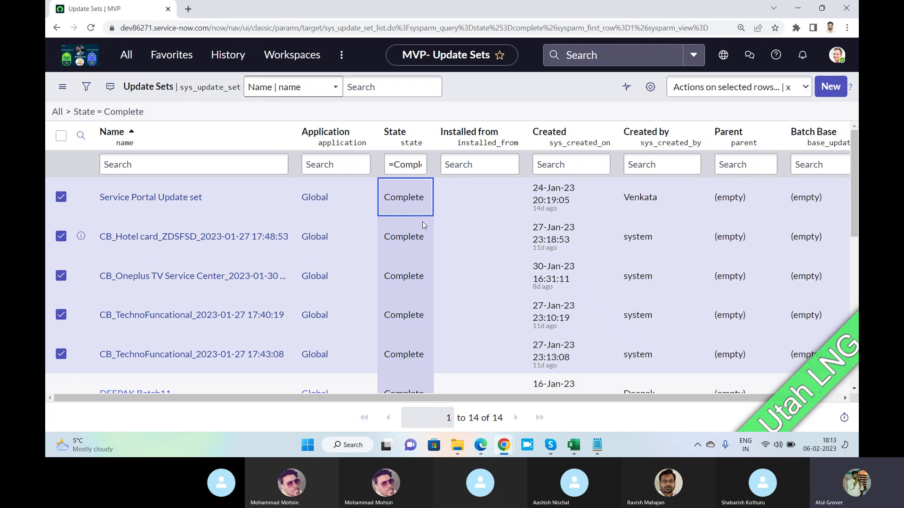
pyautogui.scroll(-2, 422, 222)
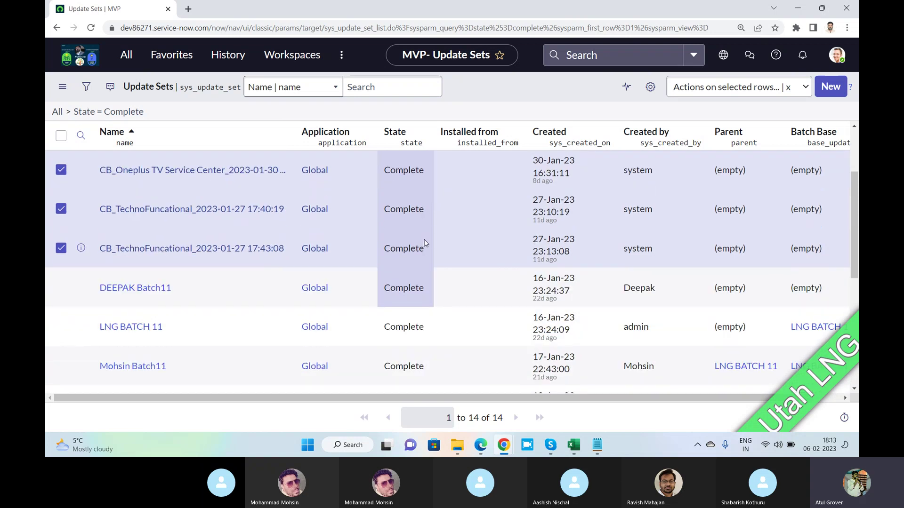
pyautogui.click(424, 243)
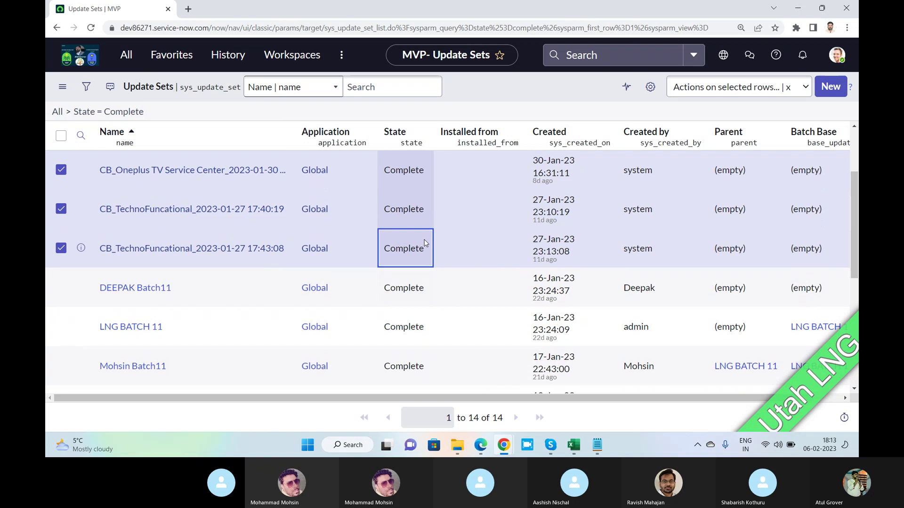
# Change their State to In progress and apply the edit.
pyautogui.doubleClick(424, 243)
pyautogui.click(420, 245)
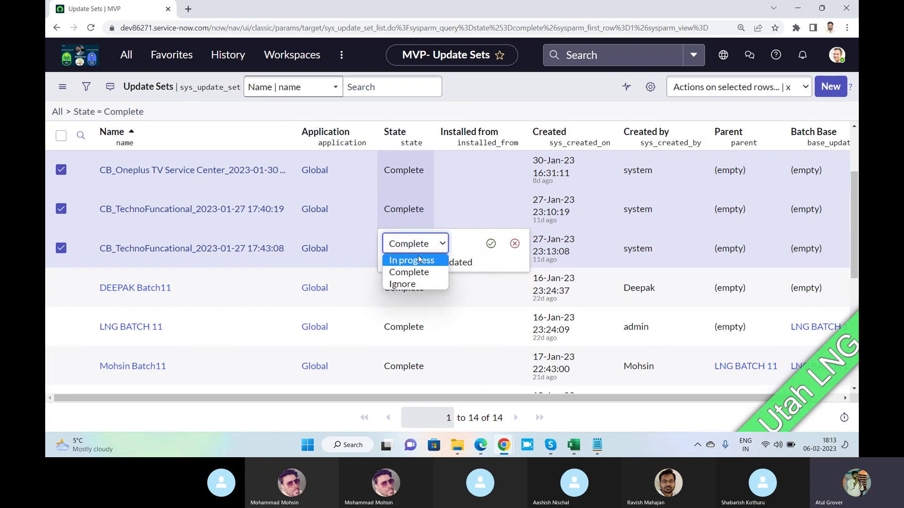
pyautogui.click(417, 257)
pyautogui.click(491, 244)
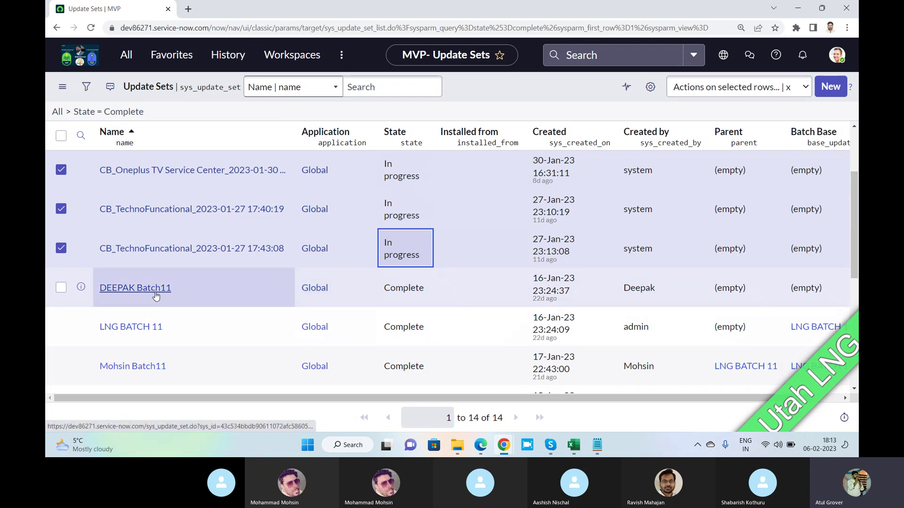
pyautogui.scroll(-3, 213, 300)
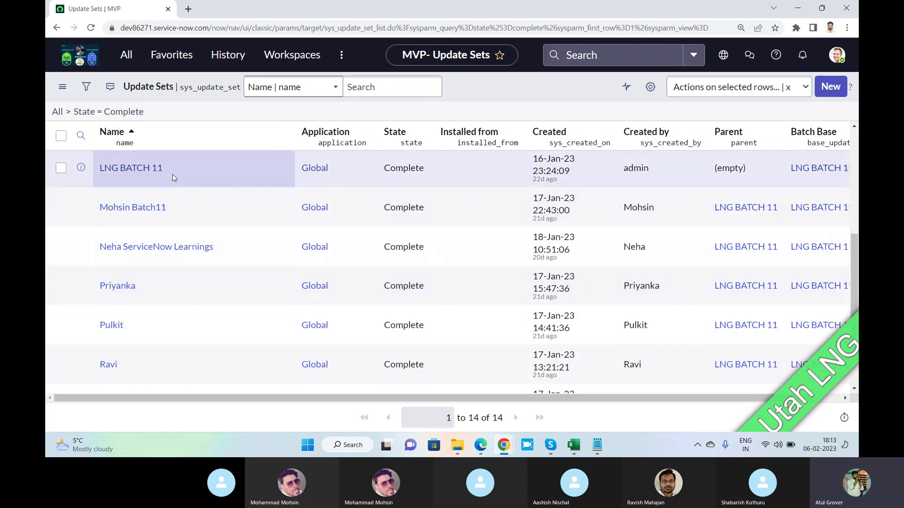
pyautogui.hotkey('alt', 'Tab')
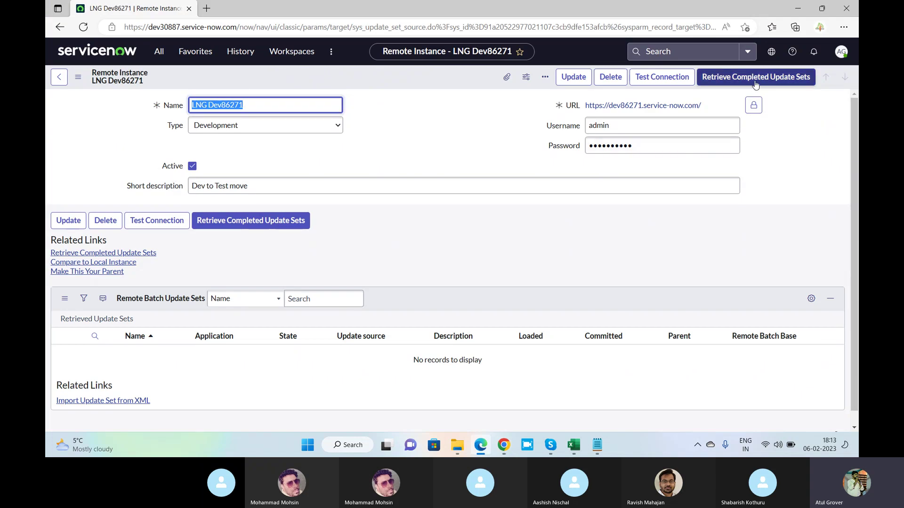
# Retrieve completed update sets from LNG Dev86271 and wait until 9 are retrieved and previewed.
pyautogui.click(734, 80)
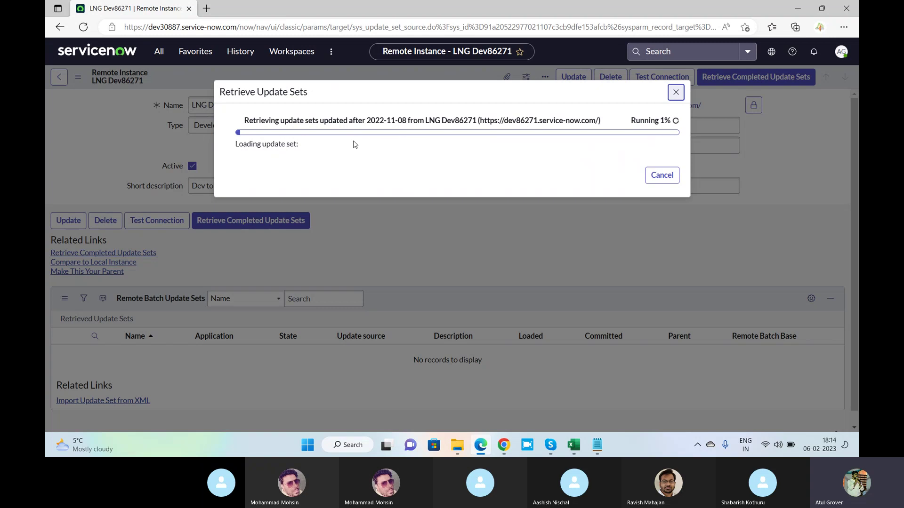
pyautogui.hotkey('alt', 'Tab')
pyautogui.press('Tab')
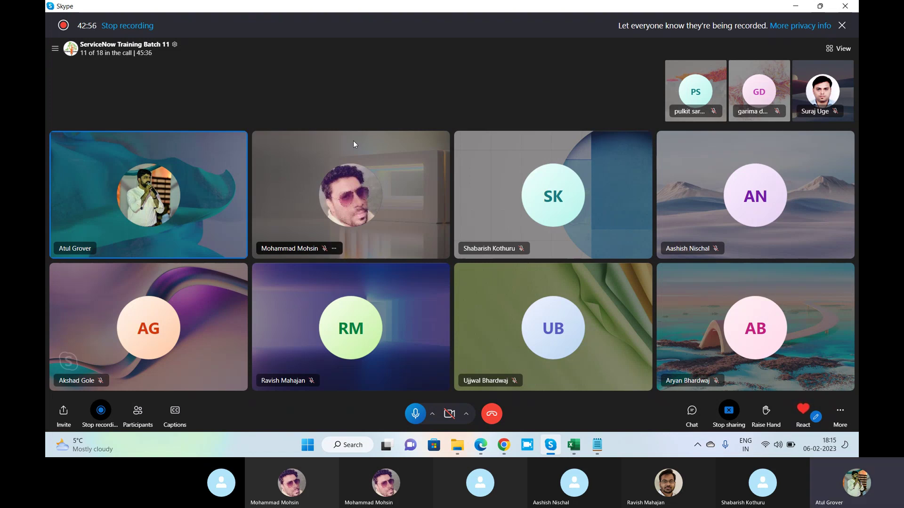
pyautogui.hotkey('alt', 'Tab')
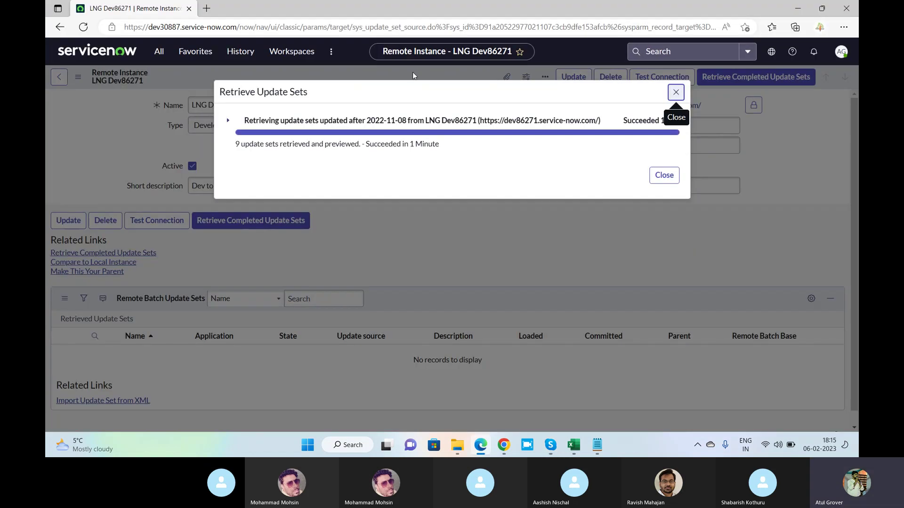
# Review the preview details showing LNG BATCH 11 with 87 errors and 16 warnings, then close the dialog.
pyautogui.click(229, 121)
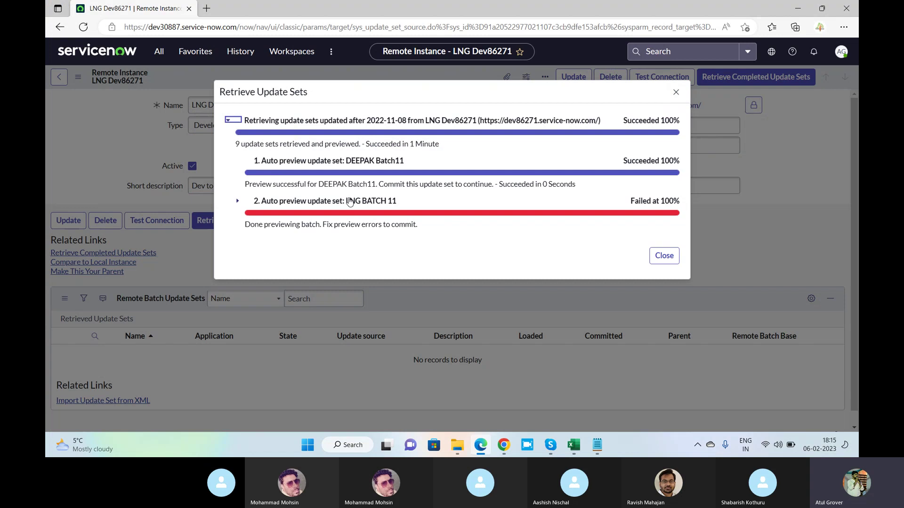
pyautogui.moveTo(316, 225); pyautogui.dragTo(418, 226)
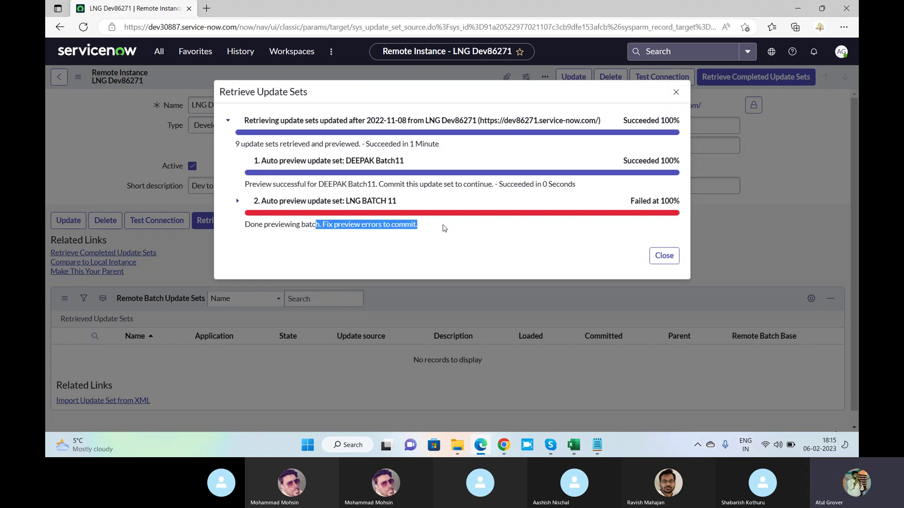
pyautogui.scroll(-2, 366, 195)
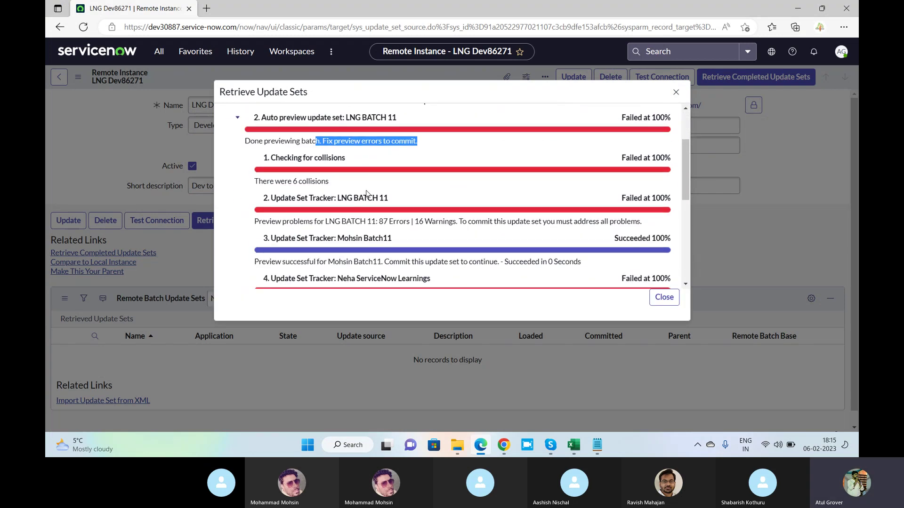
pyautogui.scroll(-6, 367, 194)
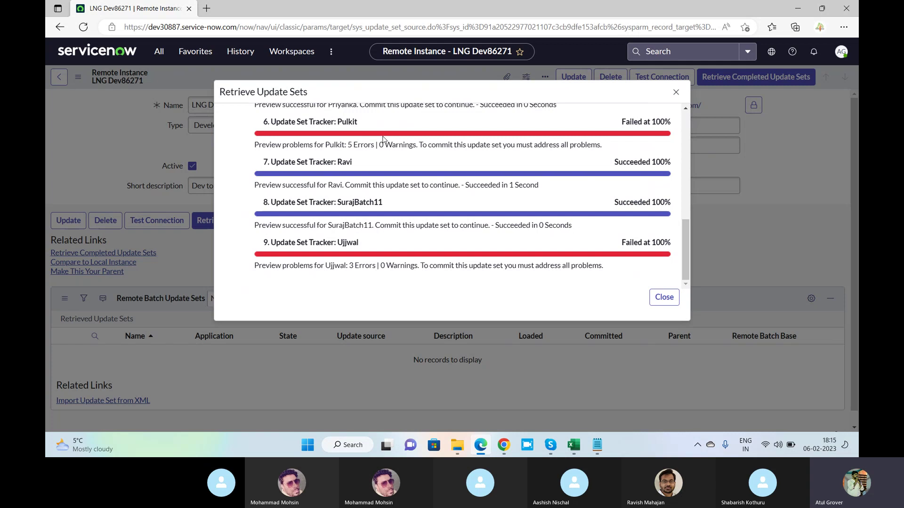
pyautogui.scroll(5, 401, 168)
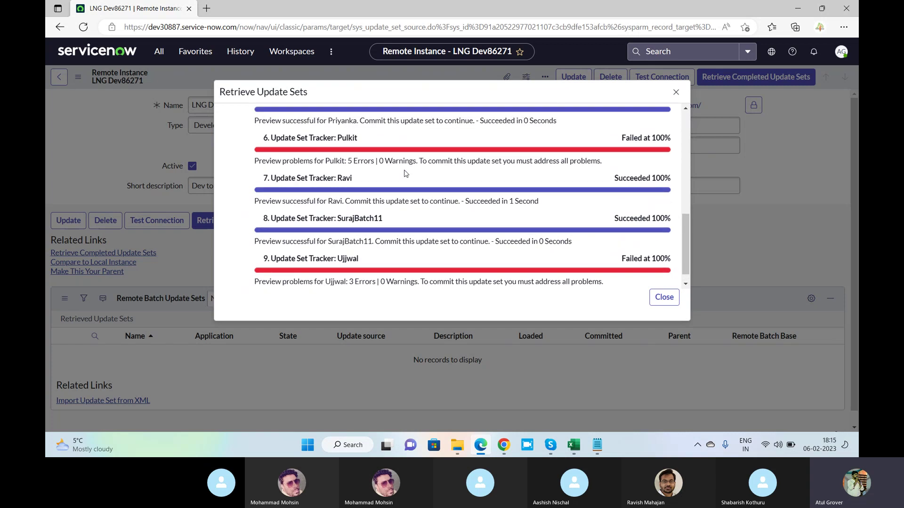
pyautogui.scroll(3, 405, 173)
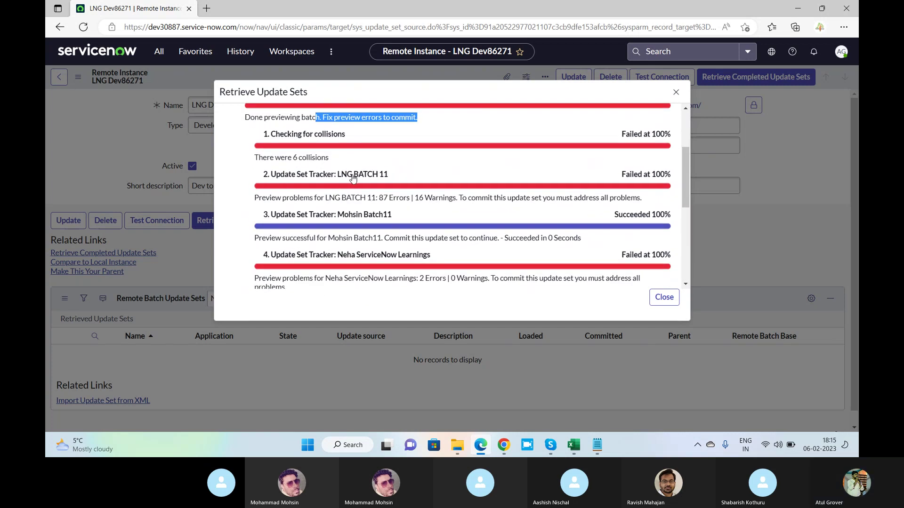
pyautogui.moveTo(377, 197); pyautogui.dragTo(407, 198)
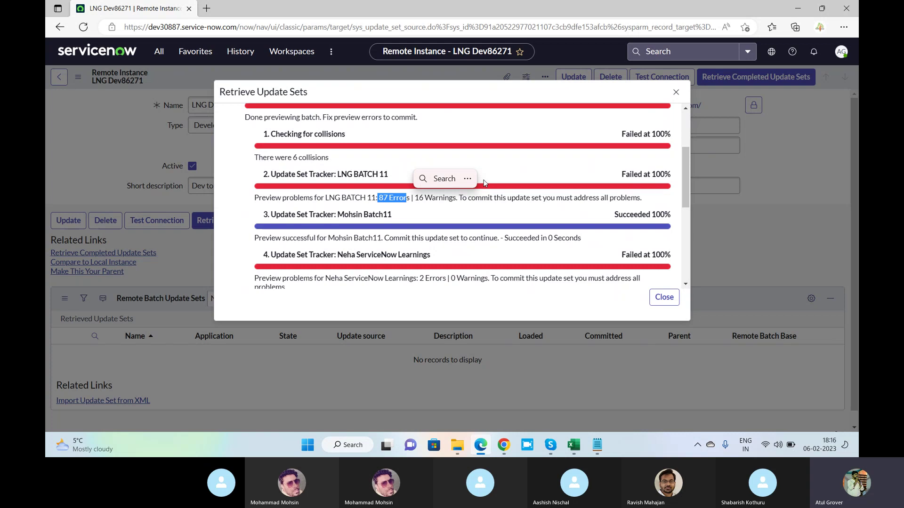
pyautogui.scroll(1, 473, 156)
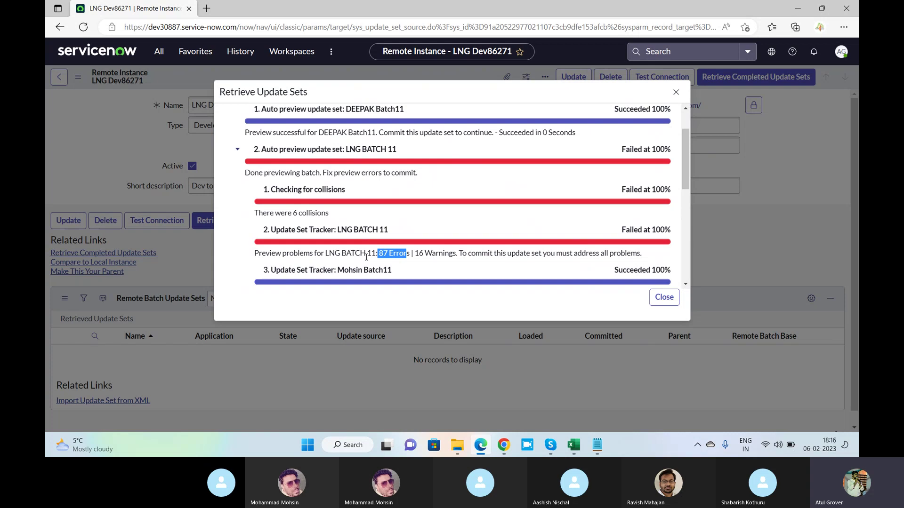
pyautogui.scroll(-3, 525, 178)
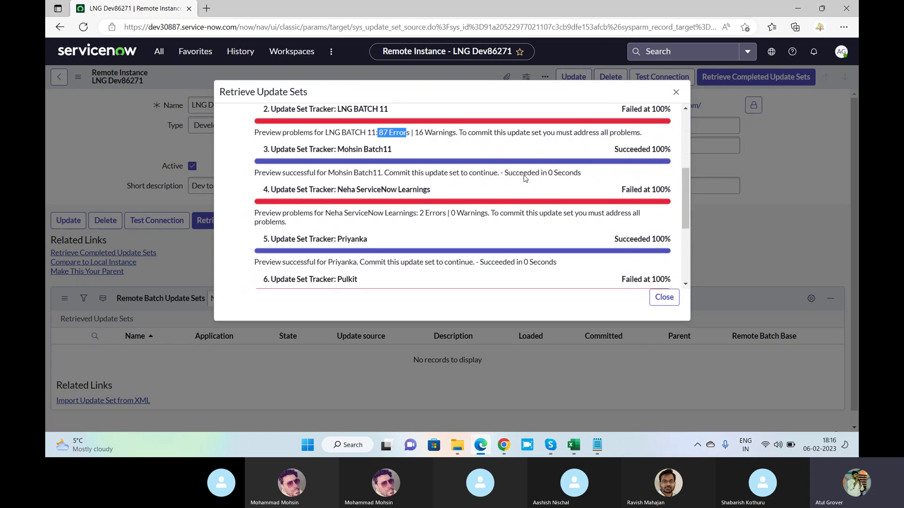
pyautogui.scroll(-4, 565, 189)
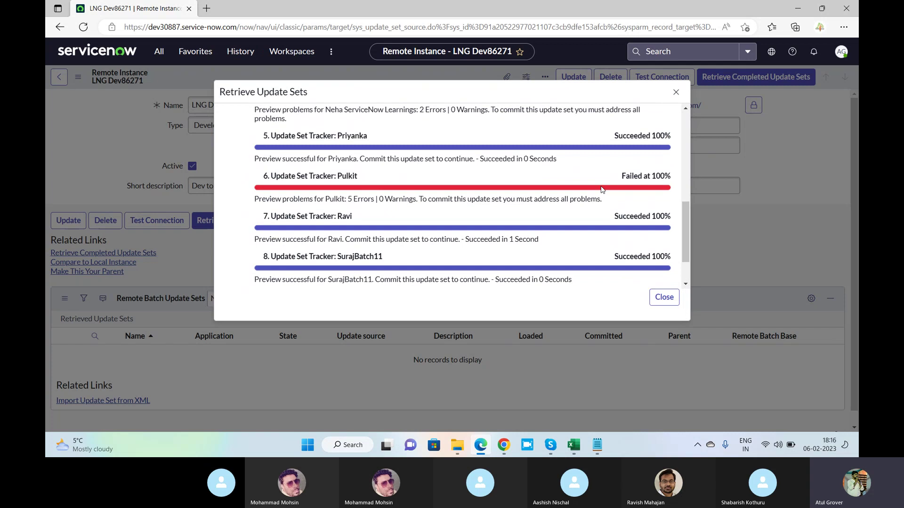
pyautogui.click(667, 300)
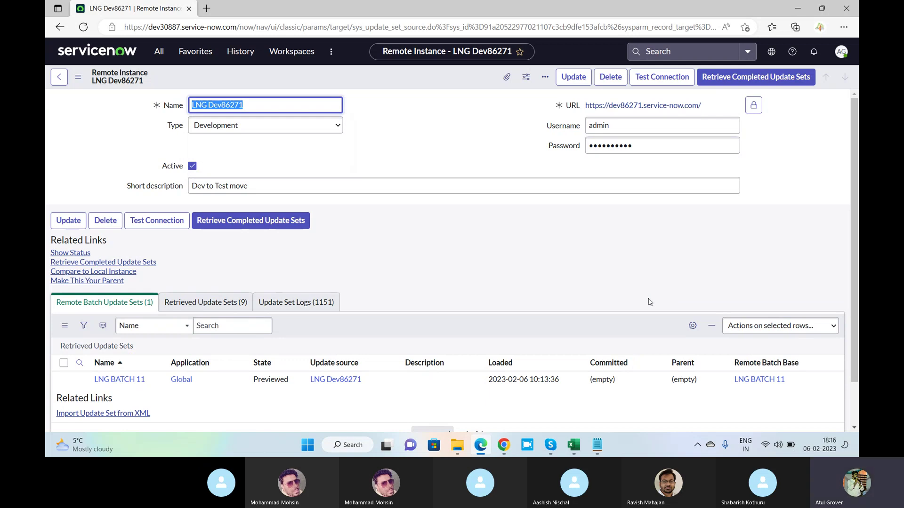
pyautogui.scroll(-1, 231, 235)
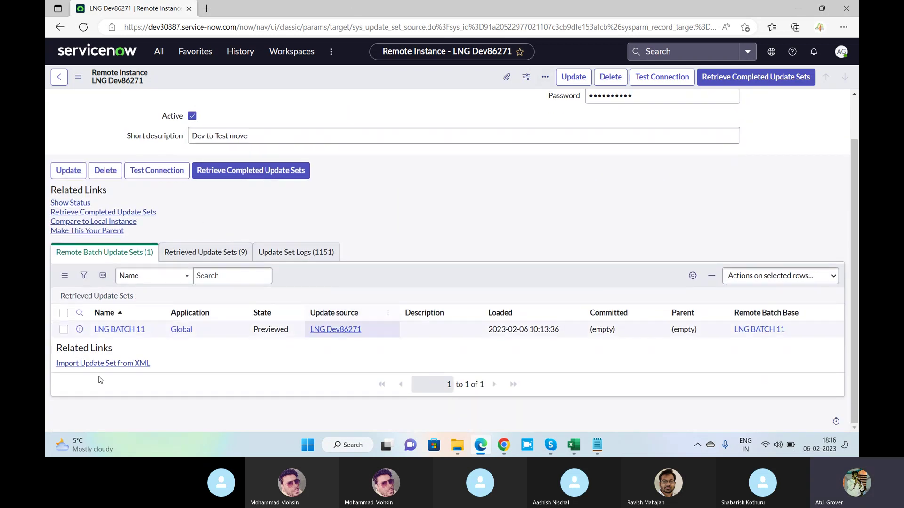
pyautogui.click(113, 329)
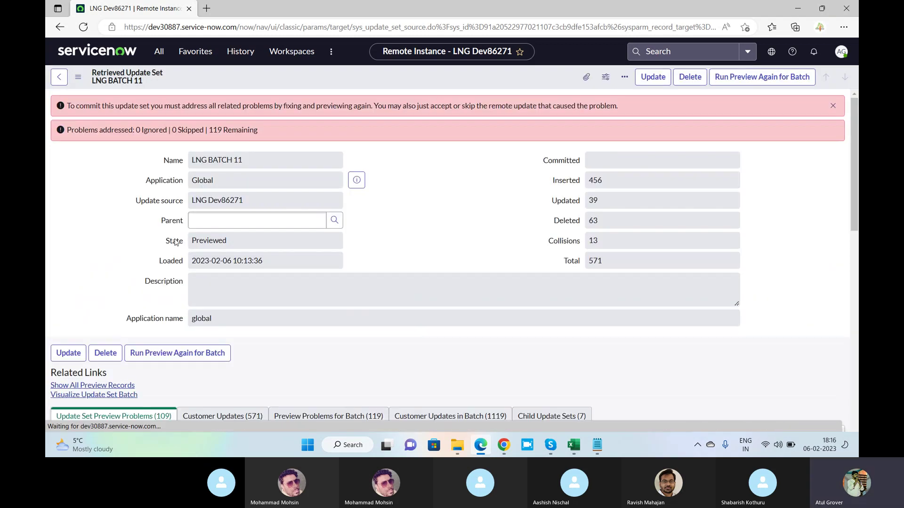
pyautogui.click(232, 266)
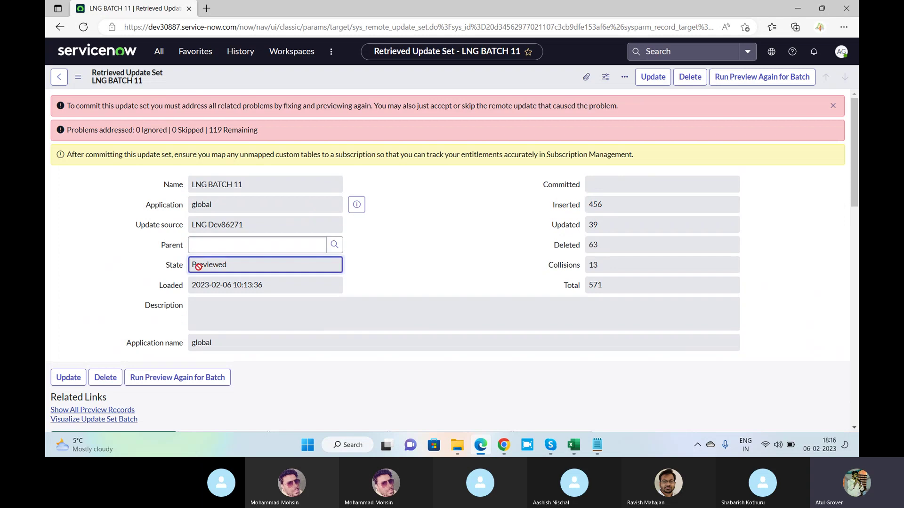
pyautogui.hotkey('alt', 'Tab')
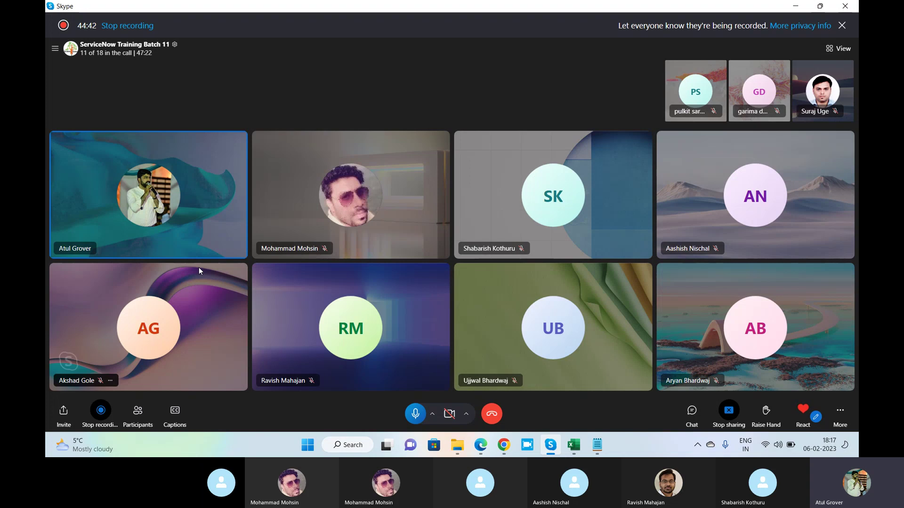
pyautogui.hotkey('alt', 'Tab')
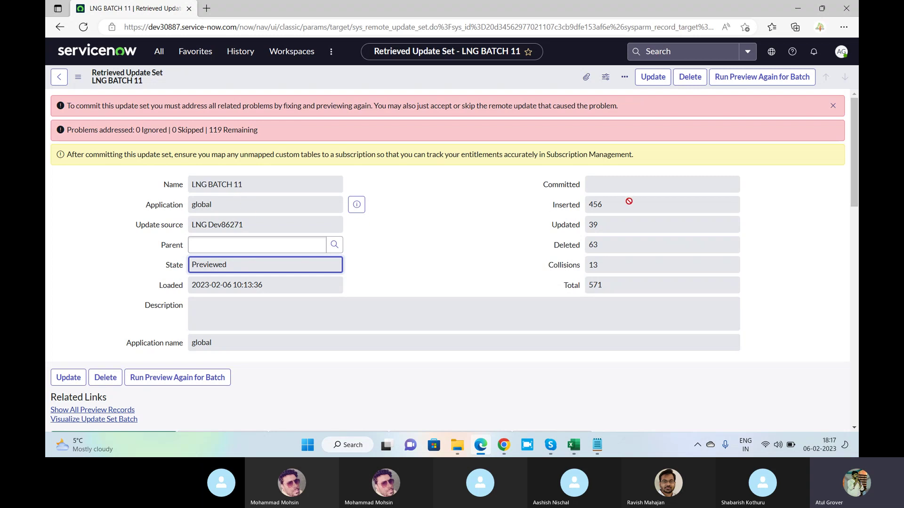
pyautogui.moveTo(614, 204); pyautogui.dragTo(572, 194)
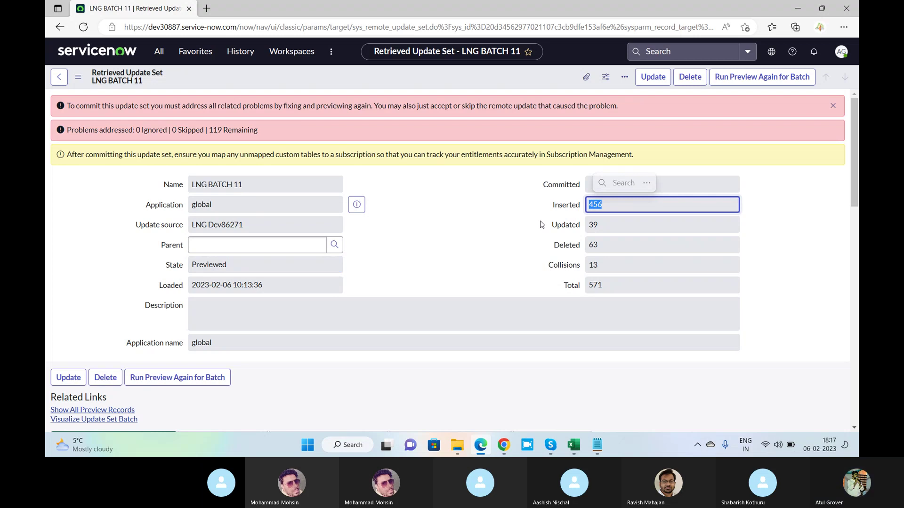
pyautogui.moveTo(603, 224); pyautogui.dragTo(588, 227)
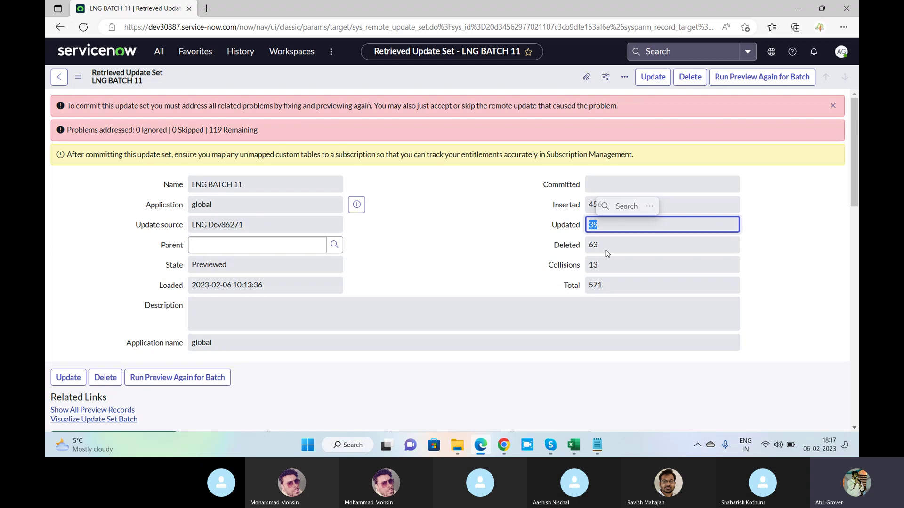
pyautogui.moveTo(605, 246); pyautogui.dragTo(589, 248)
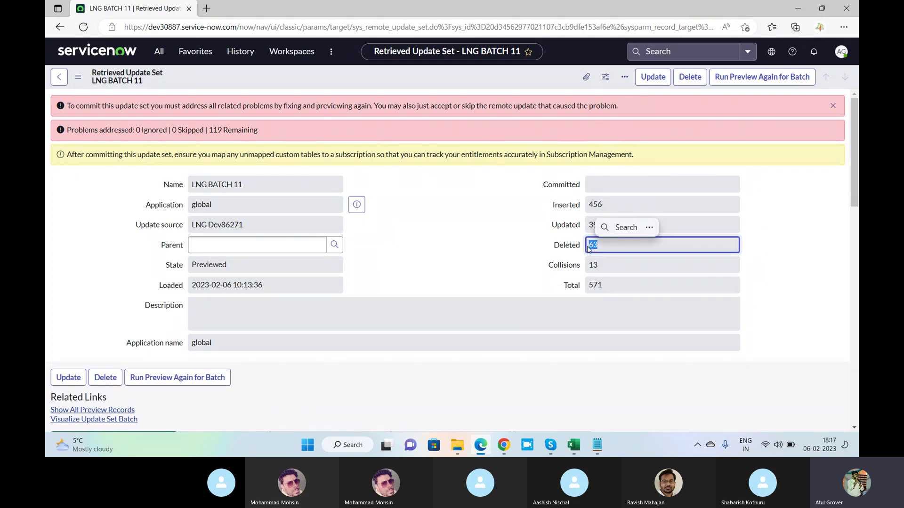
pyautogui.moveTo(601, 267); pyautogui.dragTo(582, 266)
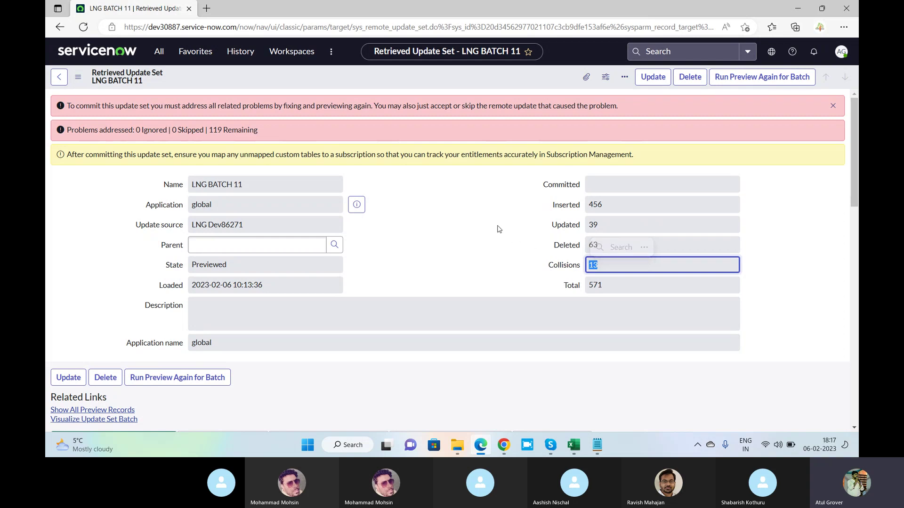
pyautogui.hotkey('alt', 'Tab')
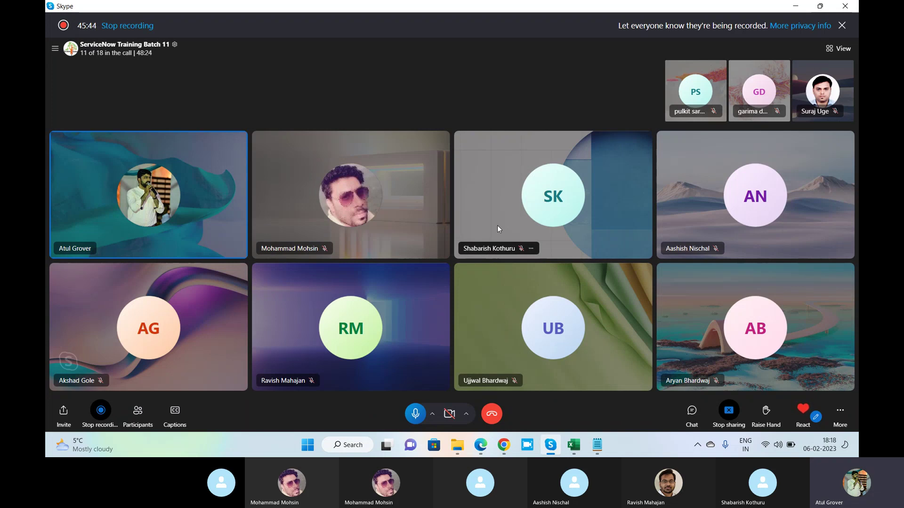
pyautogui.hotkey('alt', 'Tab')
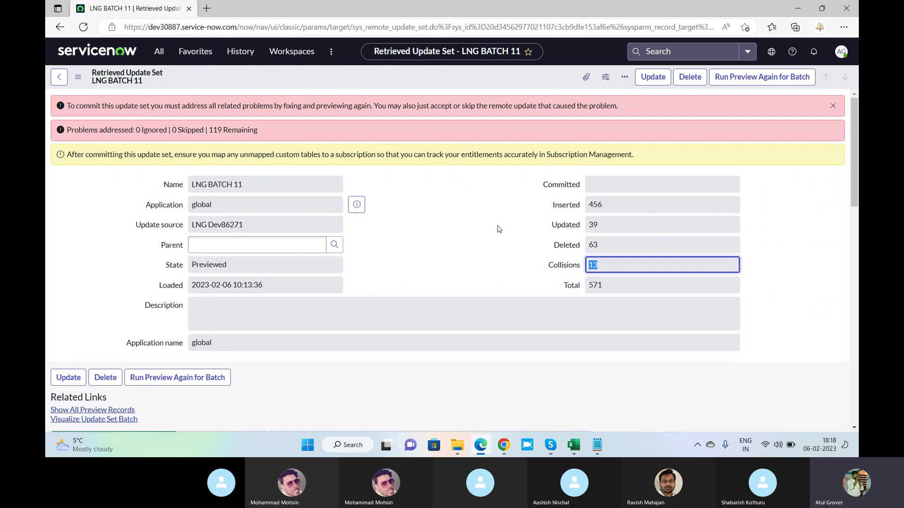
# Show the Preview Problems for Batch (119) related list.
pyautogui.scroll(-5, 443, 212)
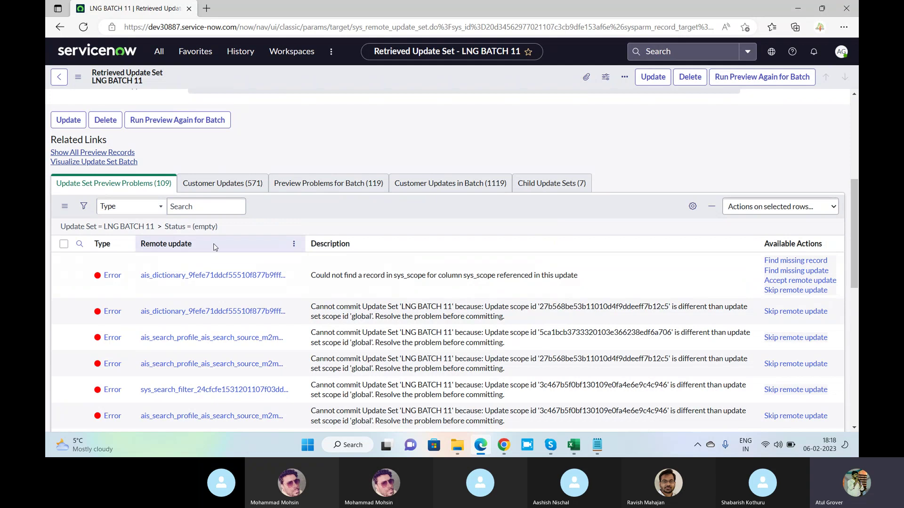
pyautogui.click(328, 186)
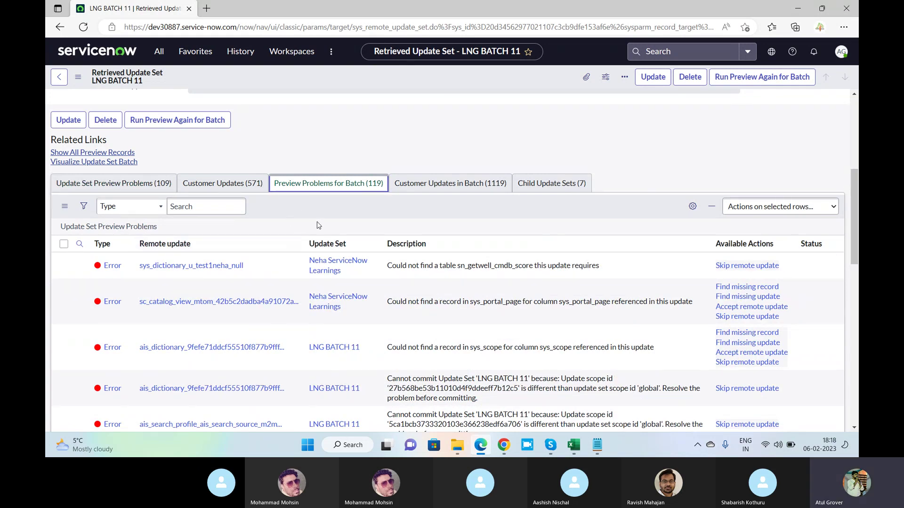
pyautogui.scroll(-1, 318, 216)
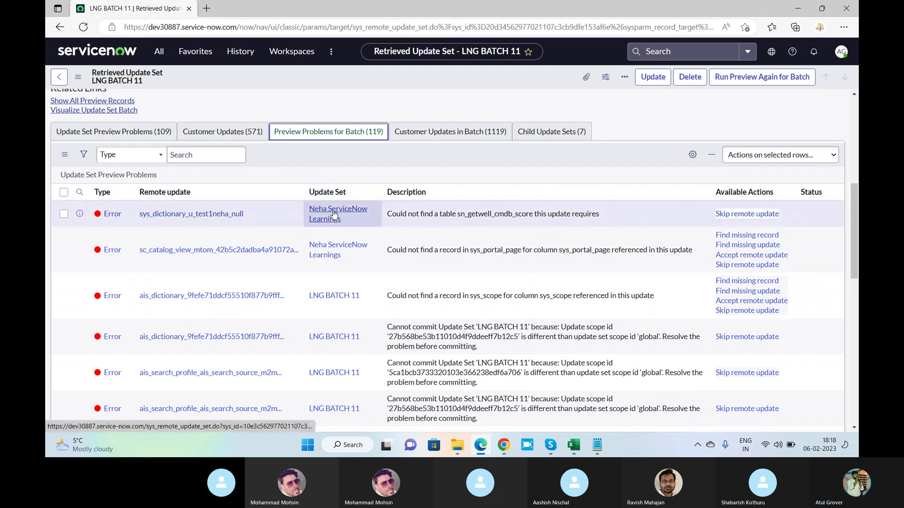
pyautogui.scroll(-1, 333, 214)
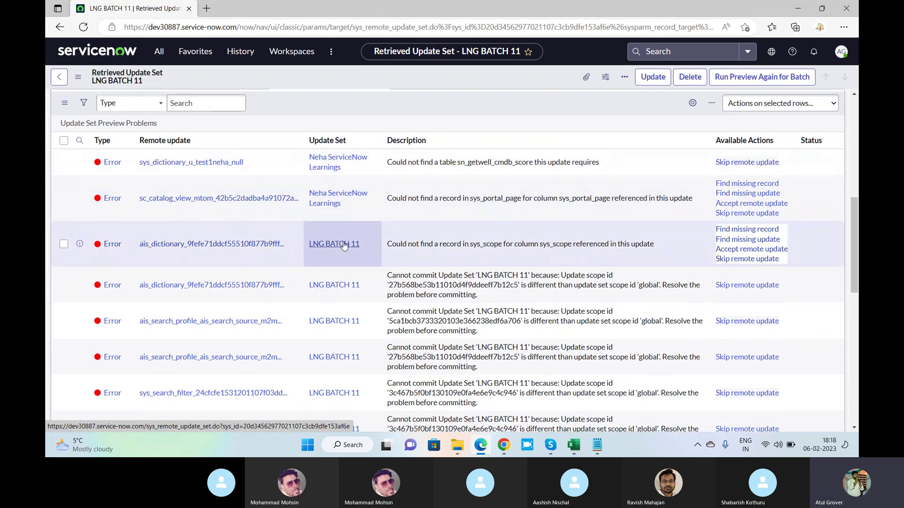
pyautogui.scroll(-1, 335, 263)
pyautogui.scroll(-8, 335, 269)
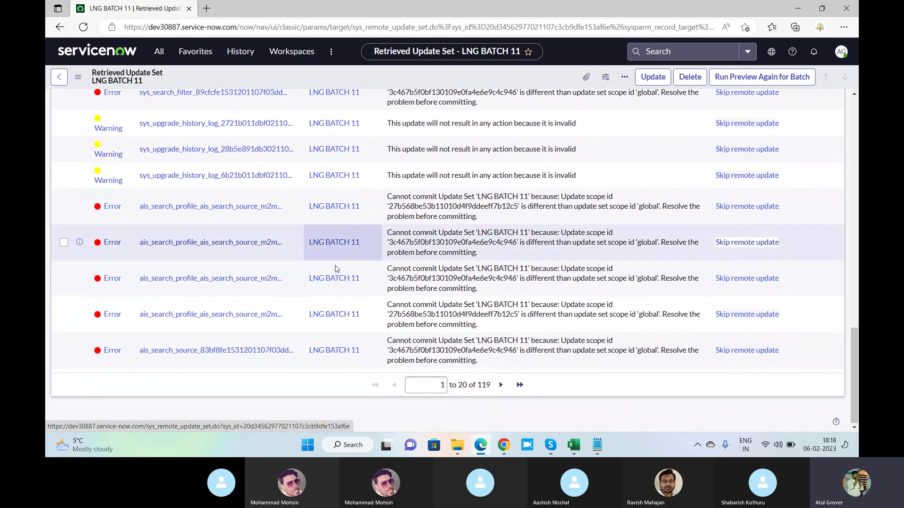
# Page through the preview problems to the last page, rows 100 to 119.
pyautogui.click(501, 385)
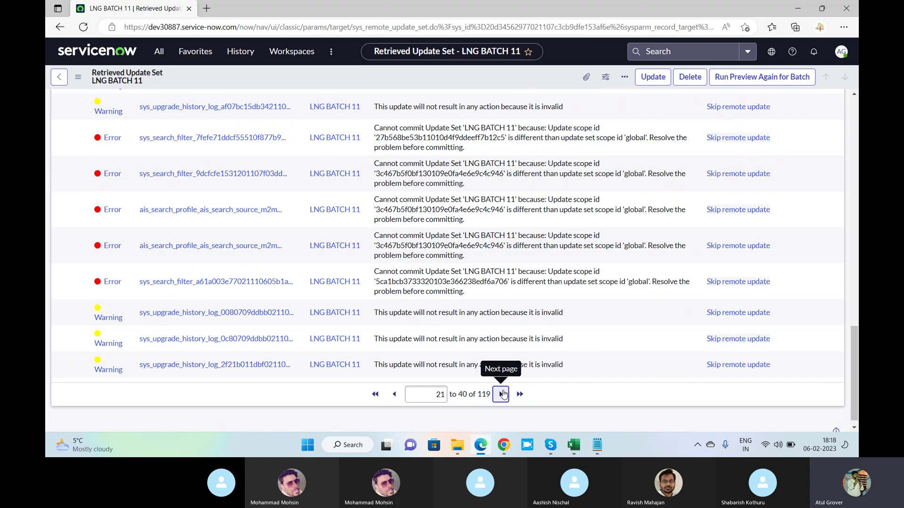
pyautogui.click(502, 394)
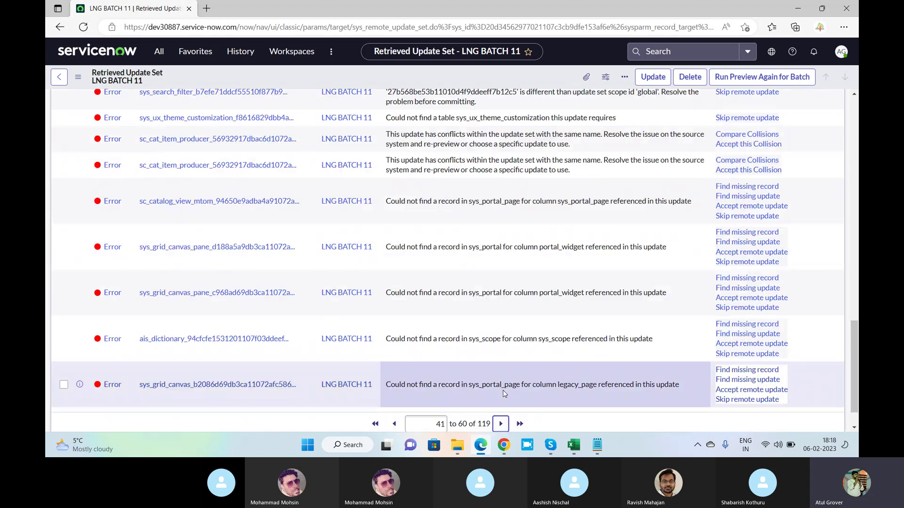
pyautogui.scroll(5, 334, 229)
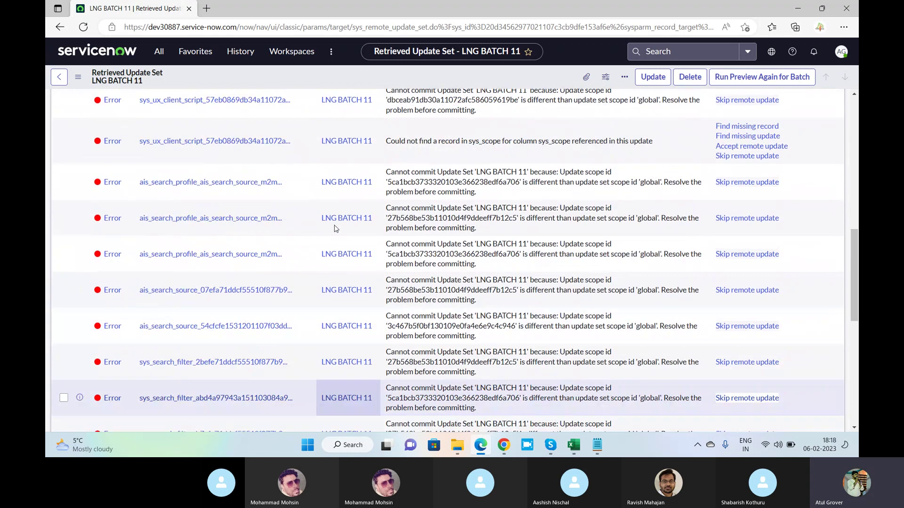
pyautogui.scroll(-5, 498, 340)
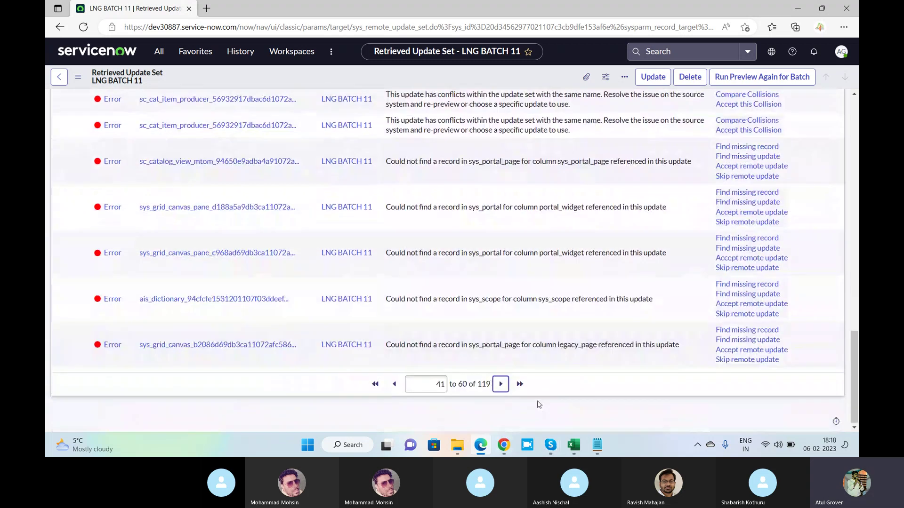
pyautogui.click(519, 382)
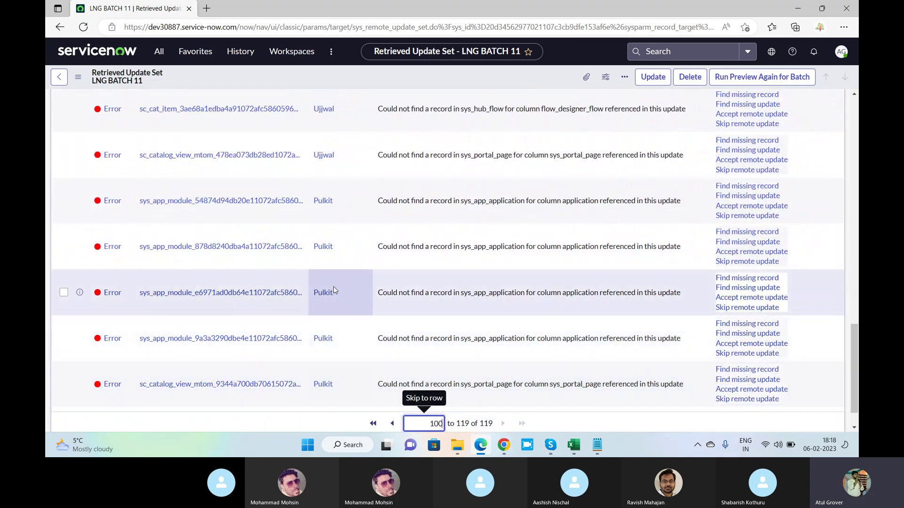
pyautogui.scroll(1, 344, 225)
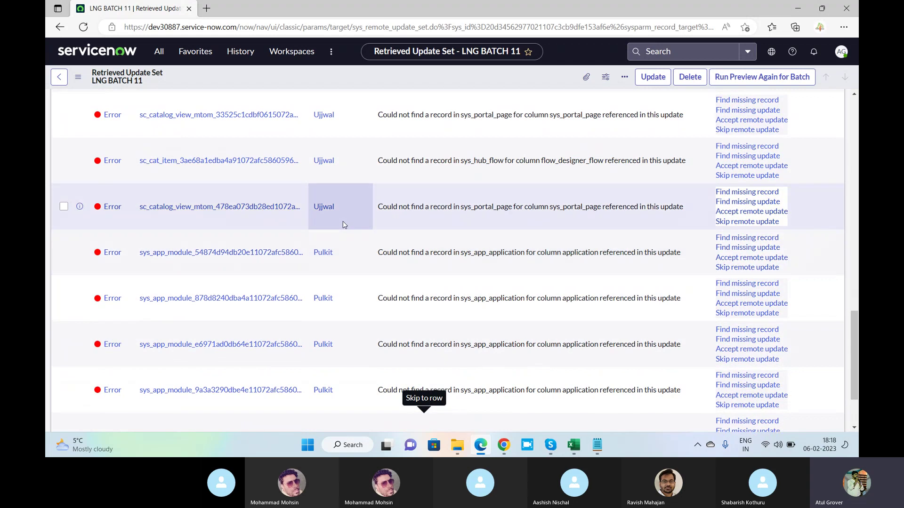
pyautogui.scroll(10, 343, 224)
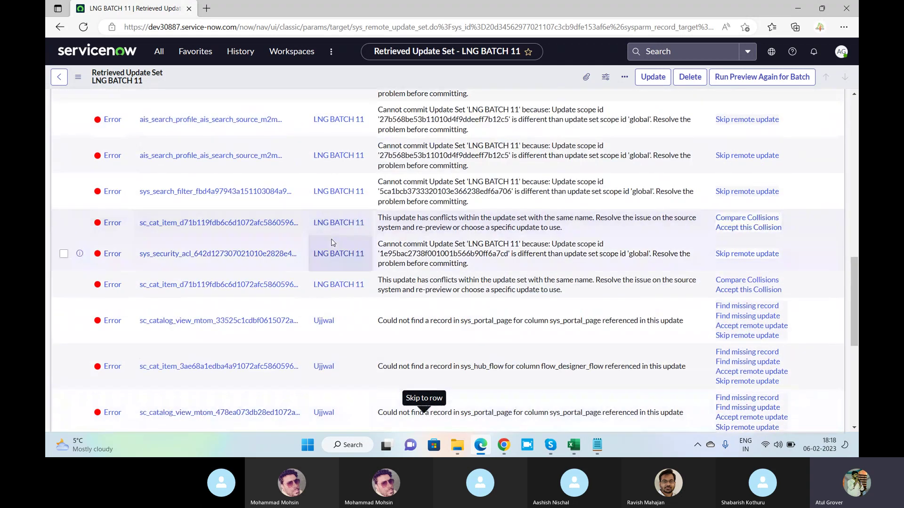
pyautogui.scroll(-3, 330, 258)
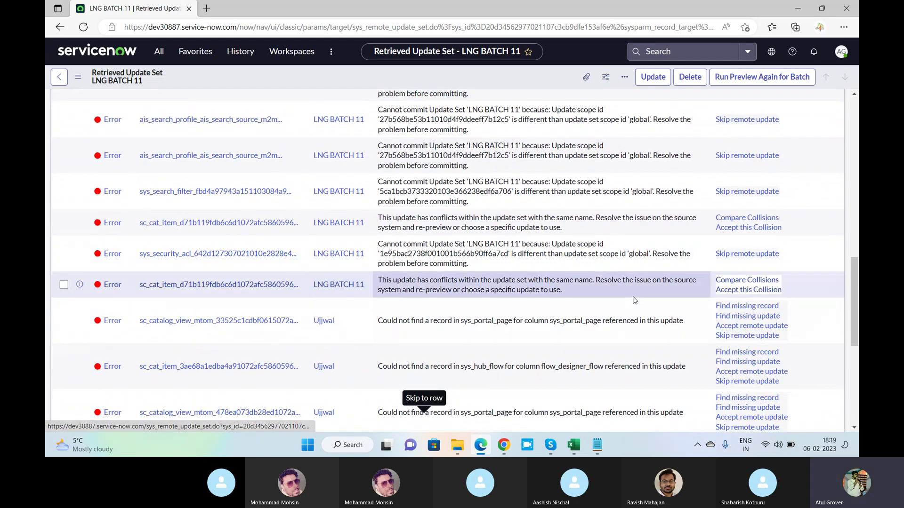
pyautogui.scroll(-2, 517, 264)
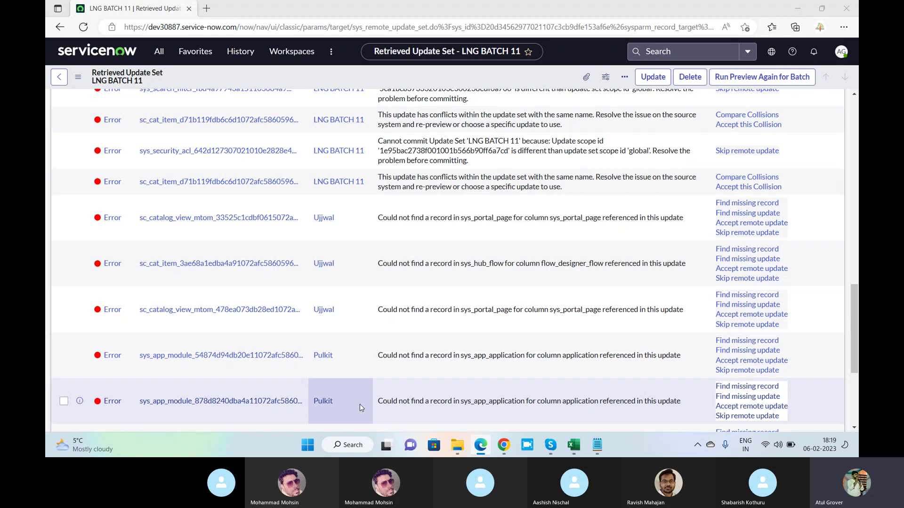
# Check the Skype call briefly, then return to the LNG BATCH 11 update set page.
pyautogui.hotkey('alt', 'Tab')
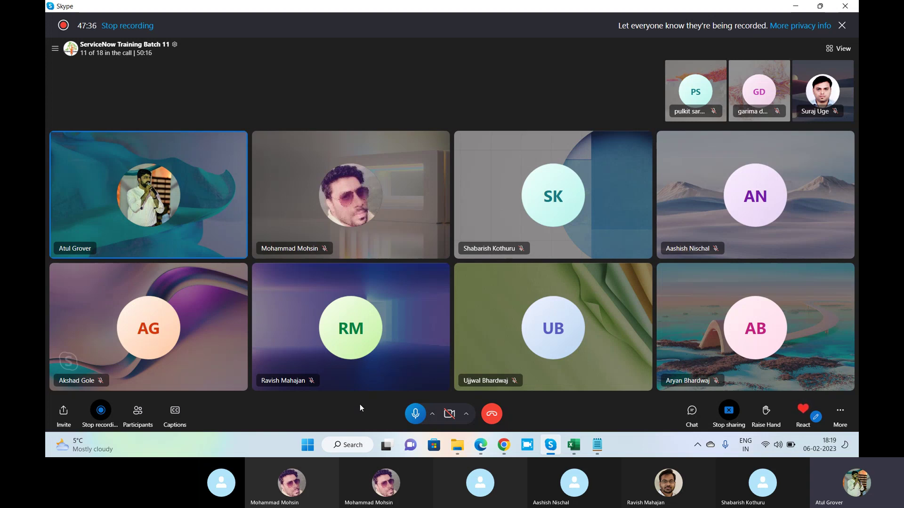
pyautogui.hotkey('alt', 'Tab')
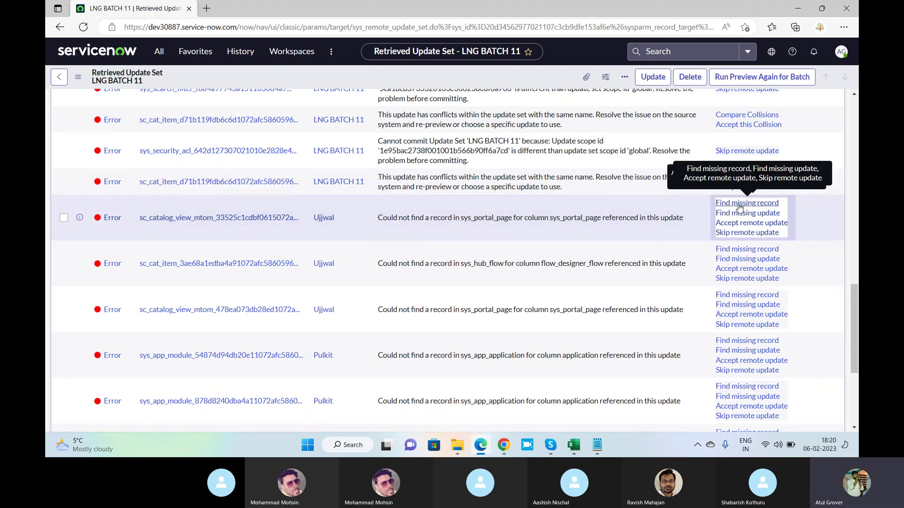
# Open the missing sys_portal_page problem record in a new tab and run Find missing record.
pyautogui.middleClick(113, 224)
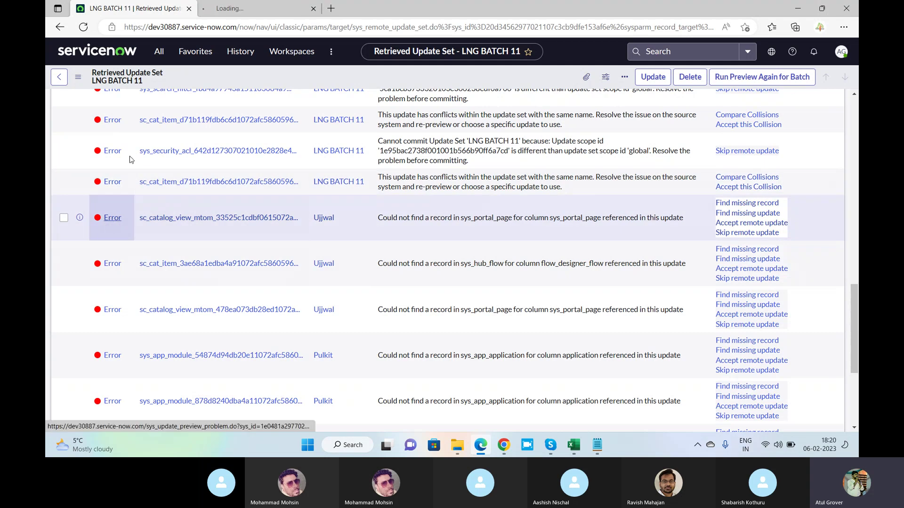
pyautogui.click(240, 10)
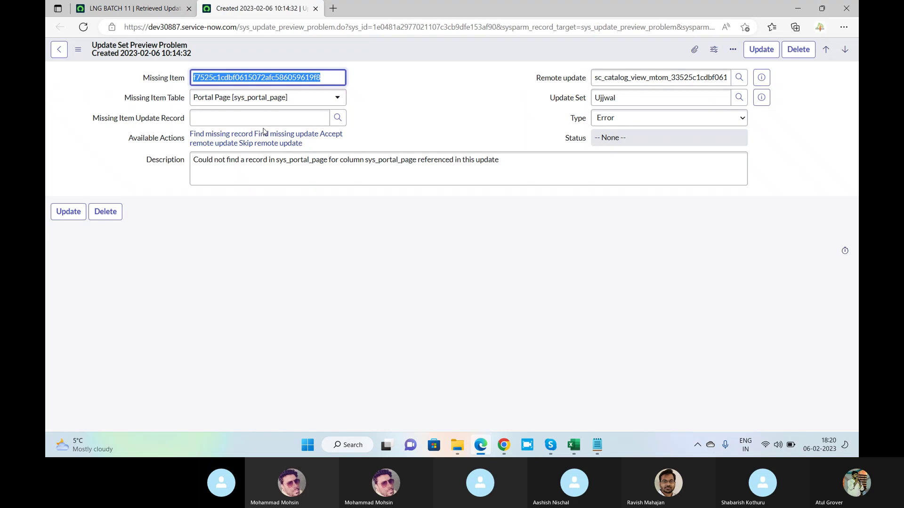
pyautogui.hotkey('alt', 'Tab')
pyautogui.hotkey('alt', 'Tab')
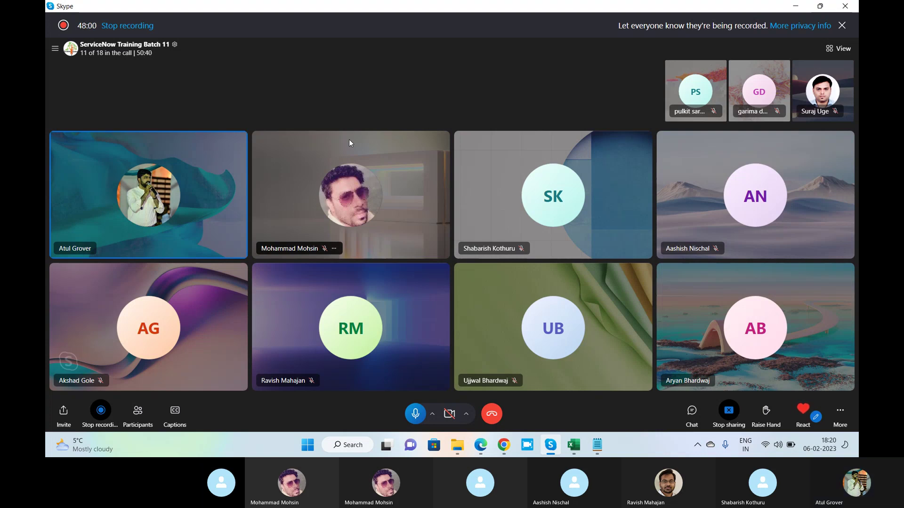
pyautogui.hotkey('alt', 'Tab')
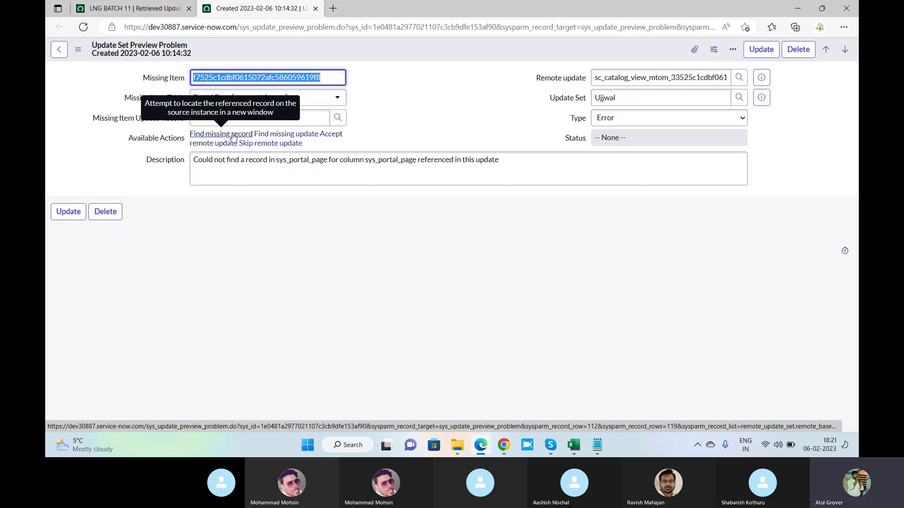
pyautogui.hotkey('alt', 'Tab')
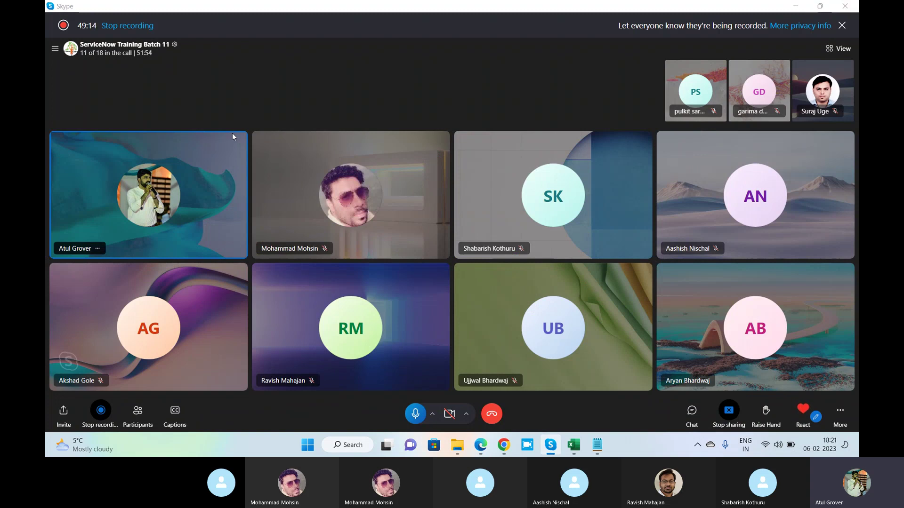
pyautogui.hotkey('alt', 'Tab')
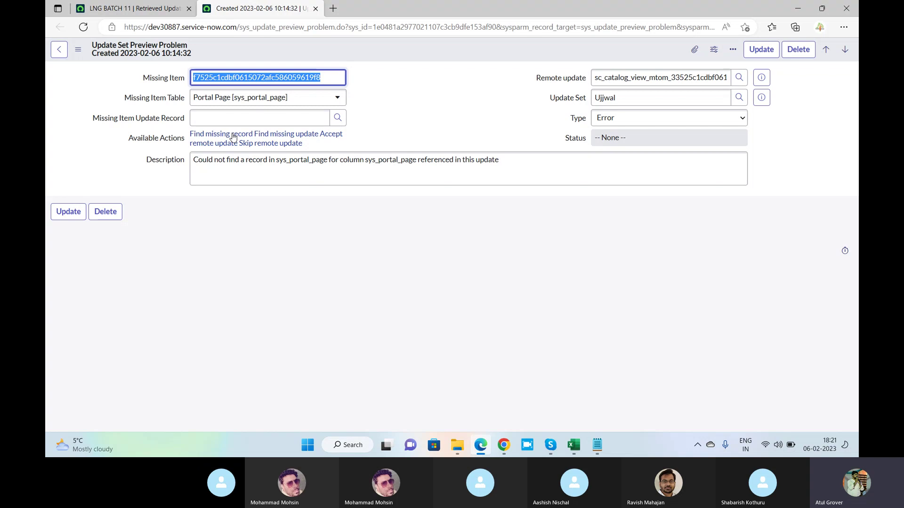
pyautogui.click(232, 136)
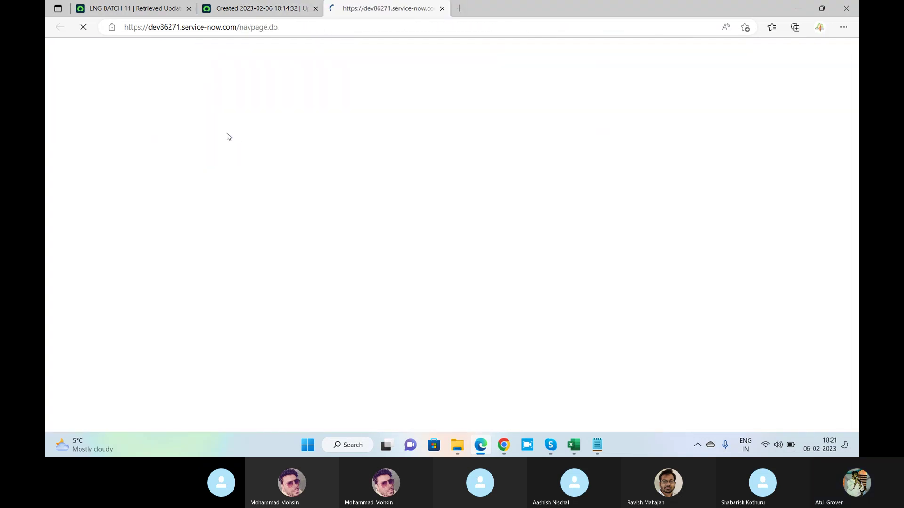
# Highlight the dev86271 instance name in the login tab's URL, then try Find missing update.
pyautogui.moveTo(146, 26); pyautogui.dragTo(186, 27)
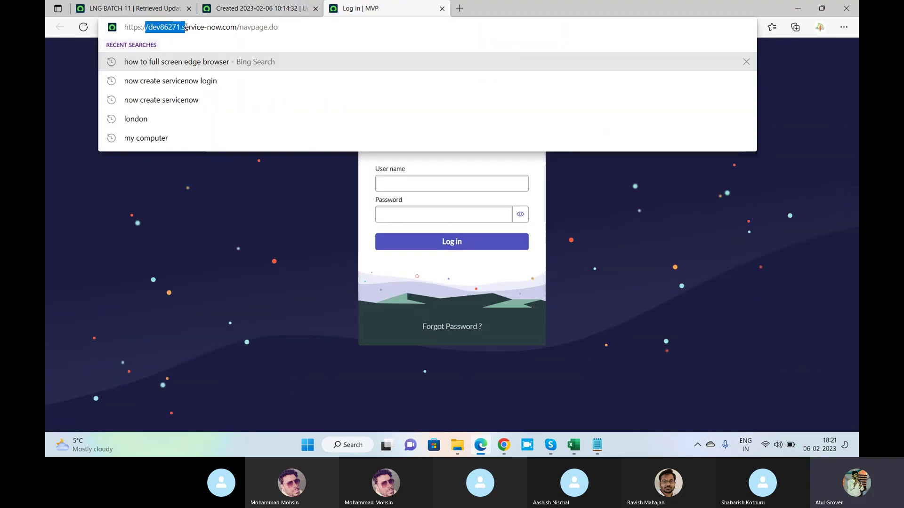
pyautogui.click(247, 9)
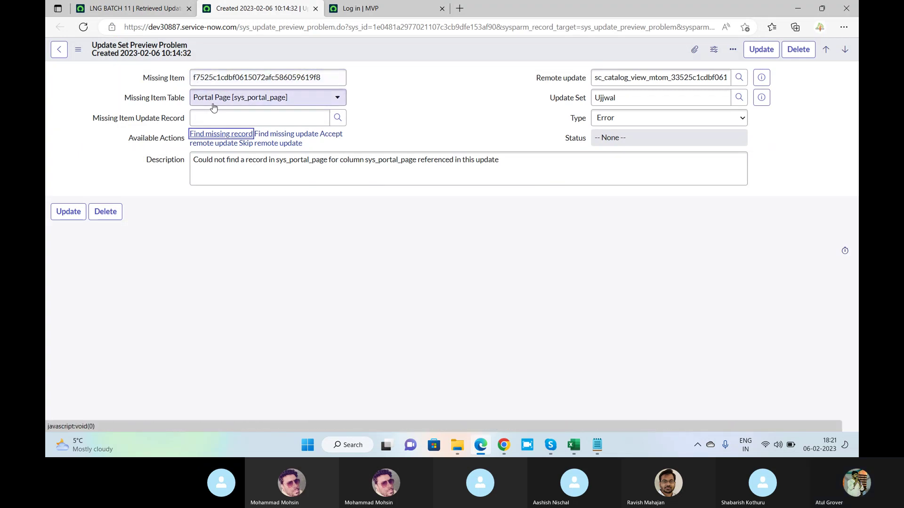
pyautogui.click(284, 136)
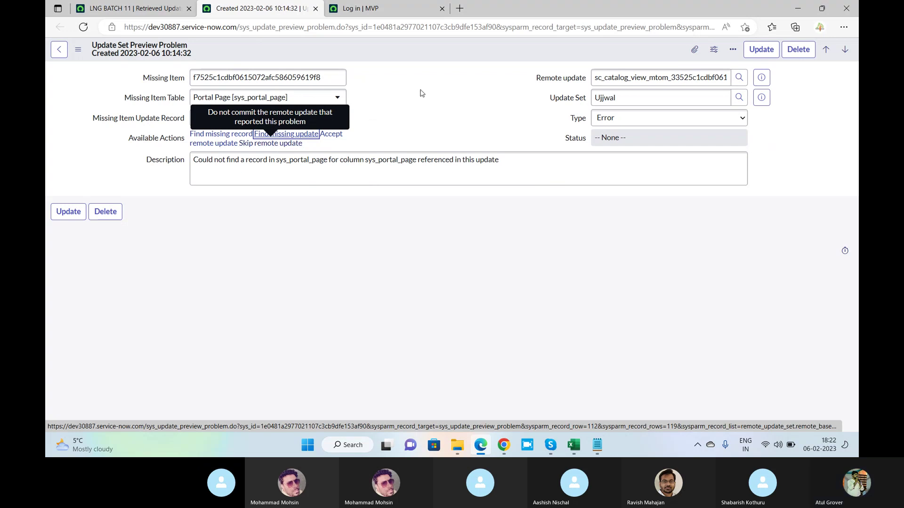
# Return to the LNG BATCH 11 preview problems list, briefly checking the Skype call.
pyautogui.click(134, 8)
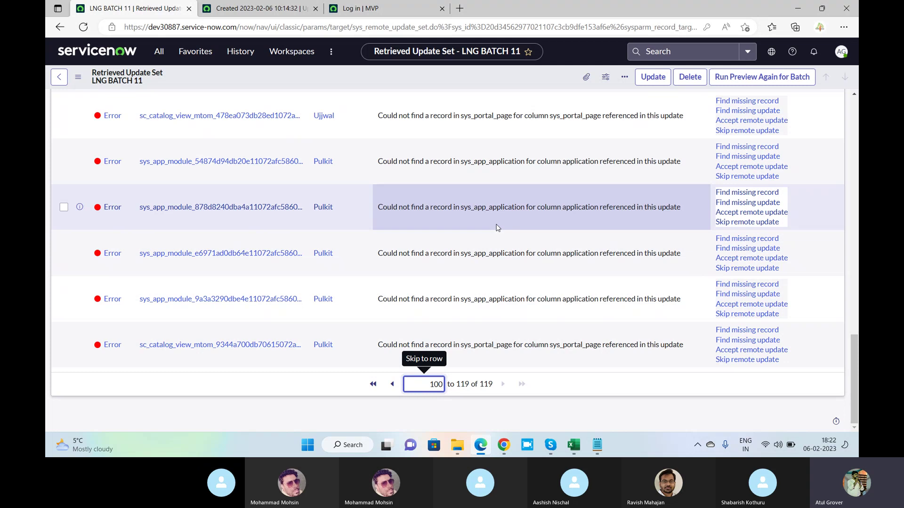
pyautogui.hotkey('alt', 'Tab')
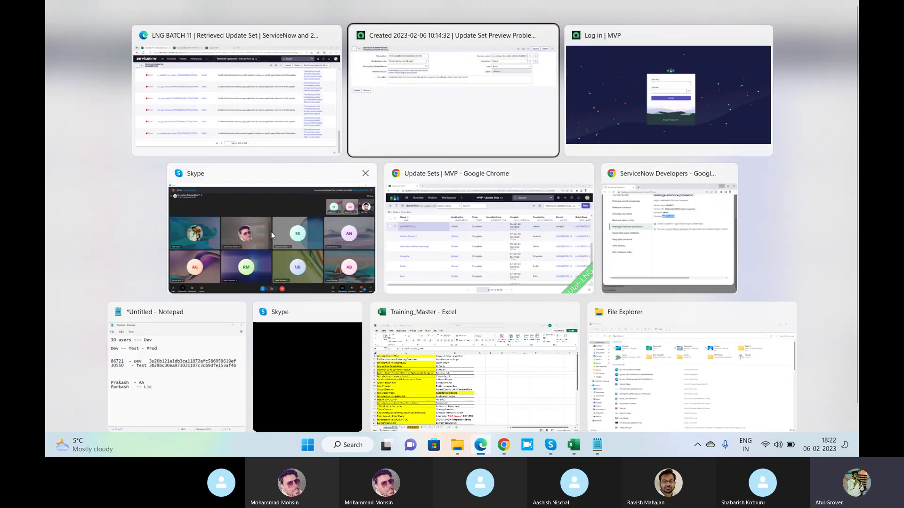
pyautogui.click(269, 229)
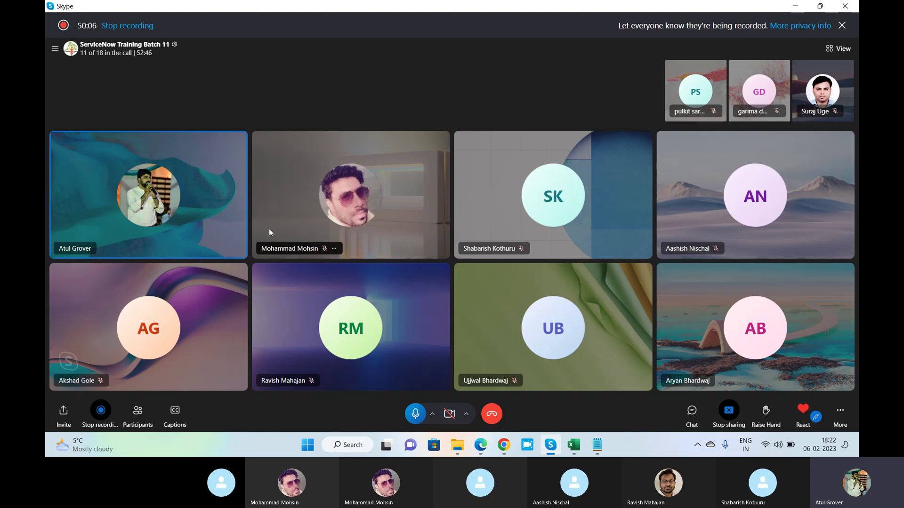
pyautogui.hotkey('alt', 'Tab')
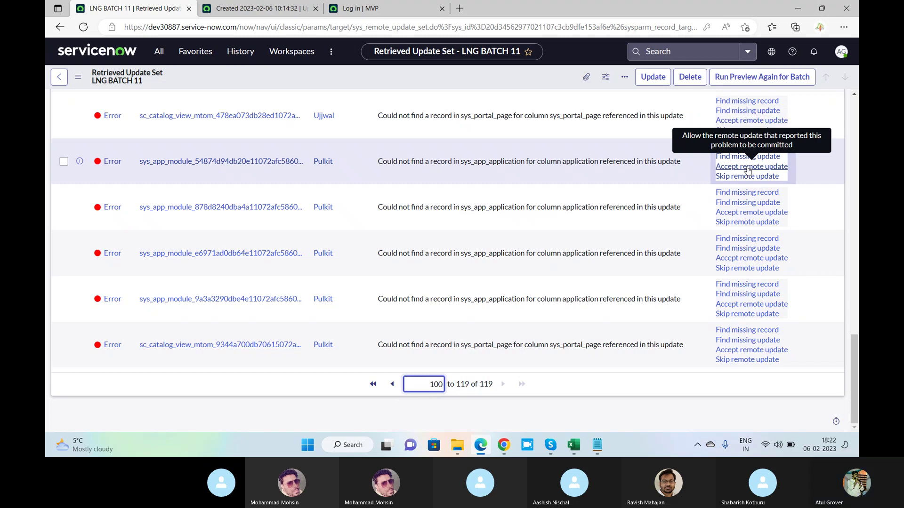
# Mute a Skype call participant's microphone, then scroll back up the preview problems list.
pyautogui.hotkey('alt', 'Tab')
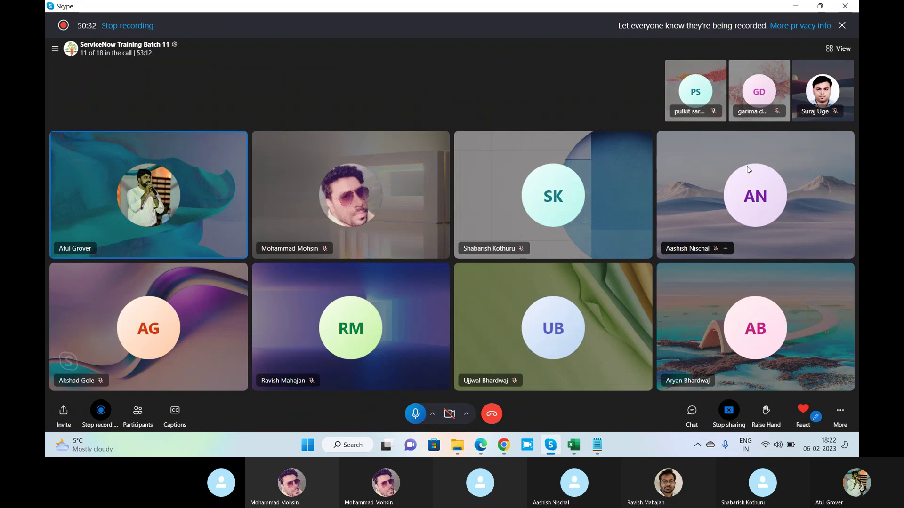
pyautogui.rightClick(761, 303)
pyautogui.click(774, 313)
pyautogui.hotkey('alt', 'Tab')
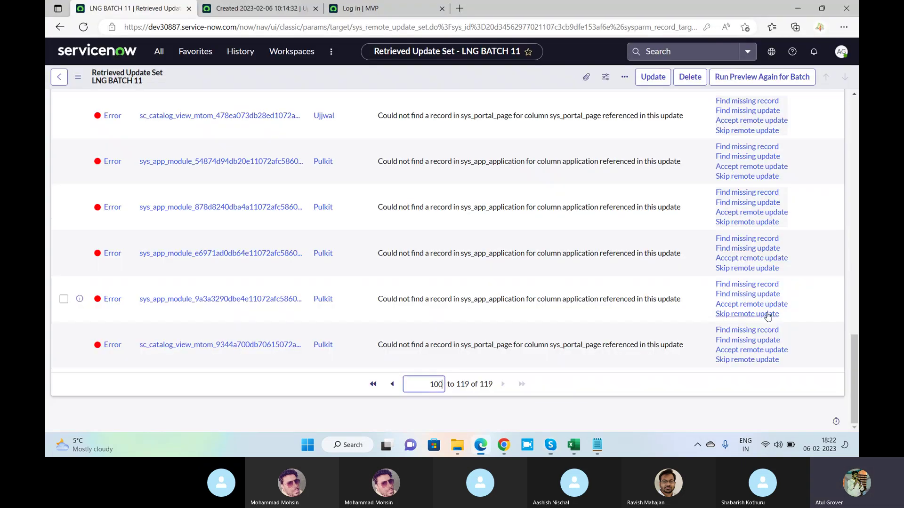
pyautogui.scroll(3, 363, 177)
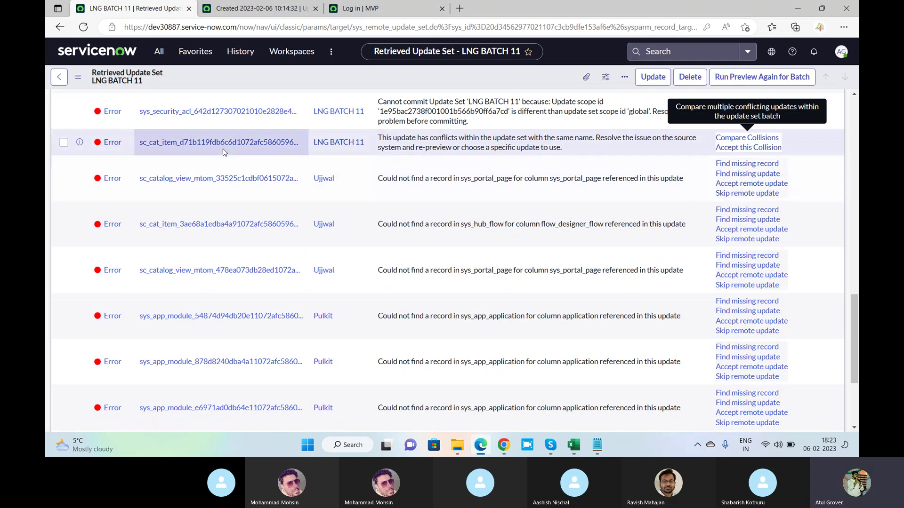
# Open the sc_cat_item collision problem and review its Compare Collisions comparison.
pyautogui.keyDown('ctrl'); pyautogui.click(112, 142); pyautogui.keyUp('ctrl')
pyautogui.click(272, 13)
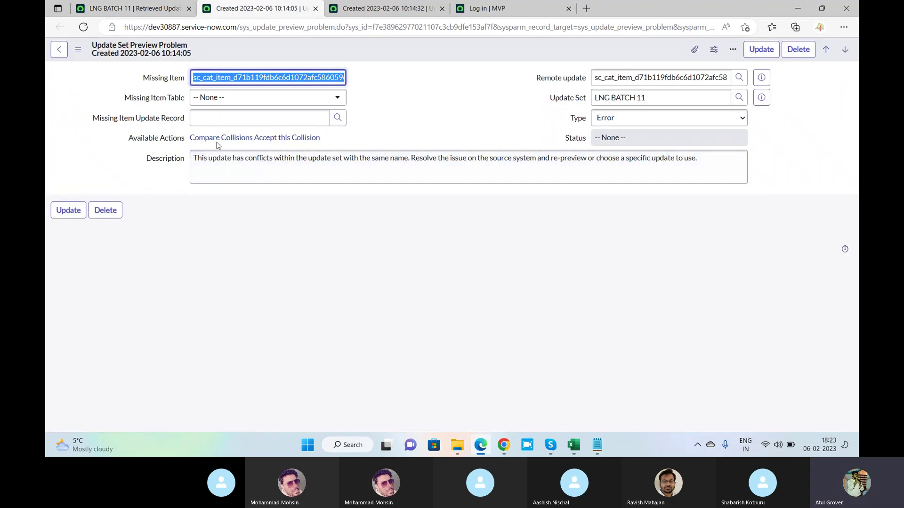
pyautogui.click(217, 139)
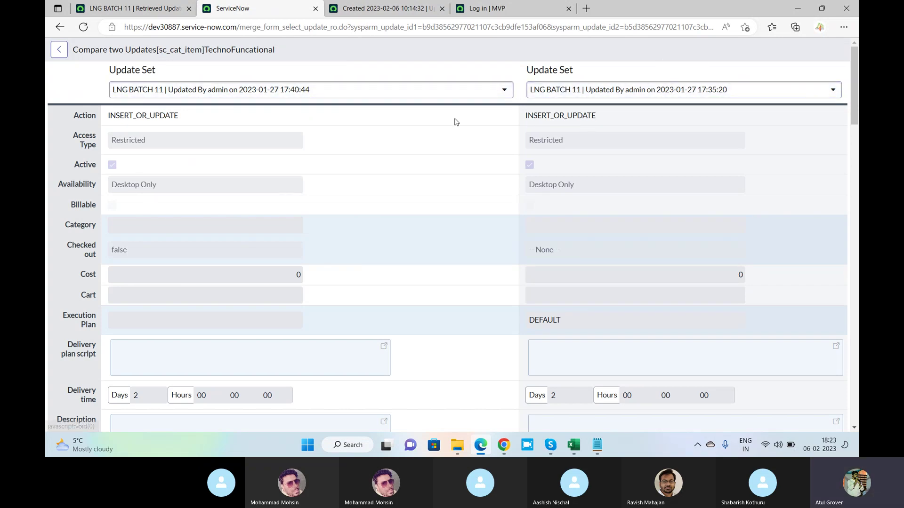
pyautogui.scroll(-4, 455, 122)
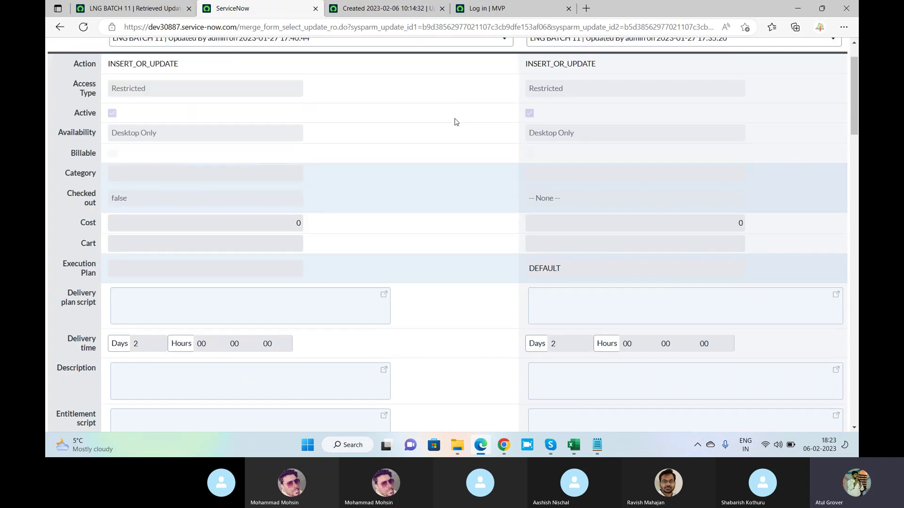
pyautogui.scroll(4, 376, 186)
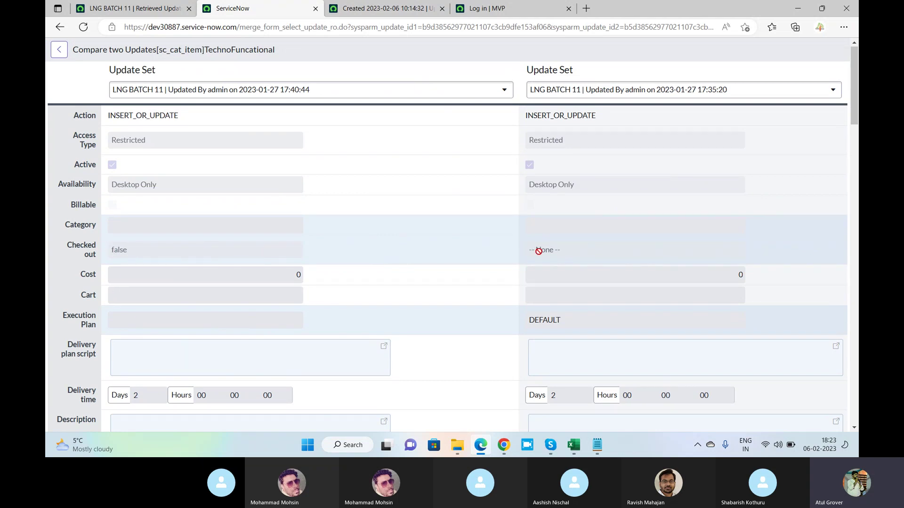
pyautogui.scroll(-20, 539, 252)
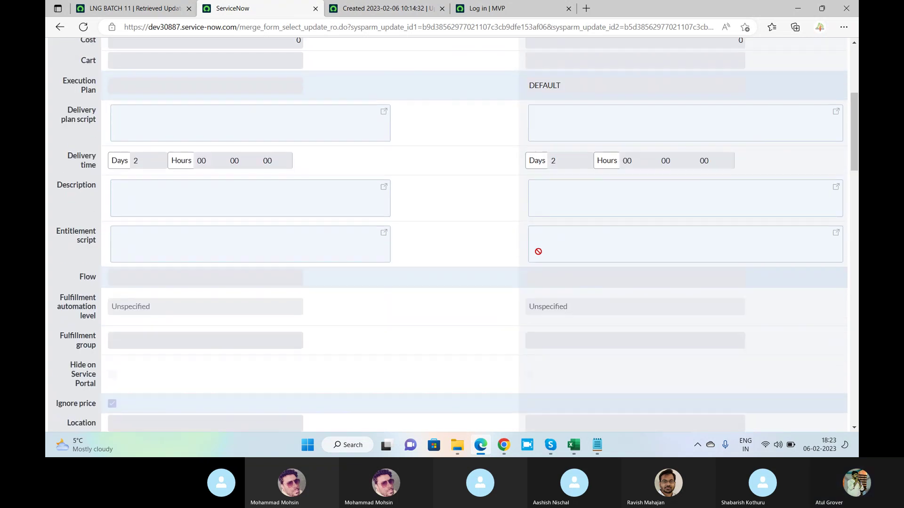
pyautogui.scroll(-6, 539, 255)
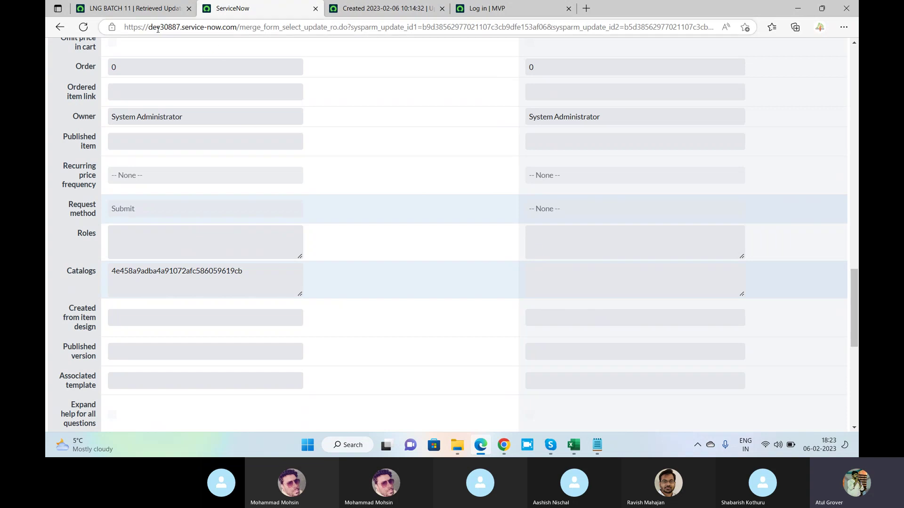
# Go back to the LNG BATCH 11 tab and scroll to the top of its record.
pyautogui.click(148, 9)
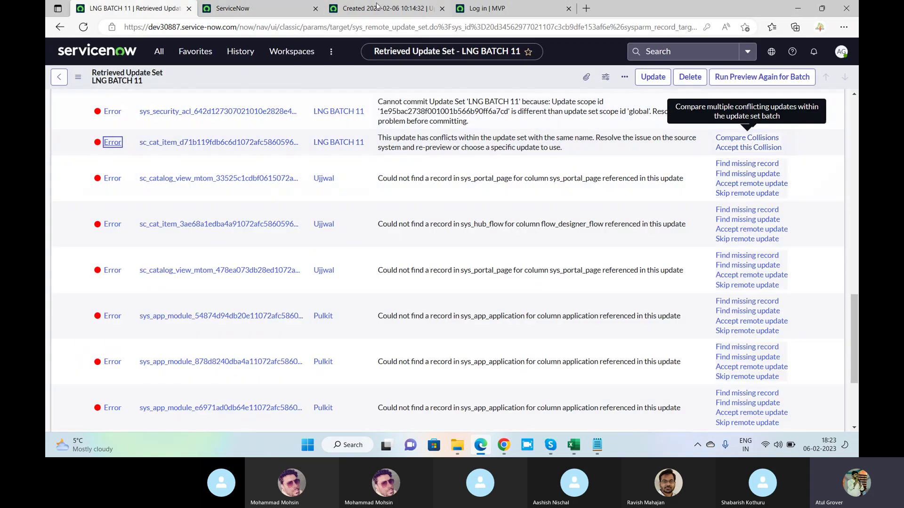
pyautogui.click(259, 11)
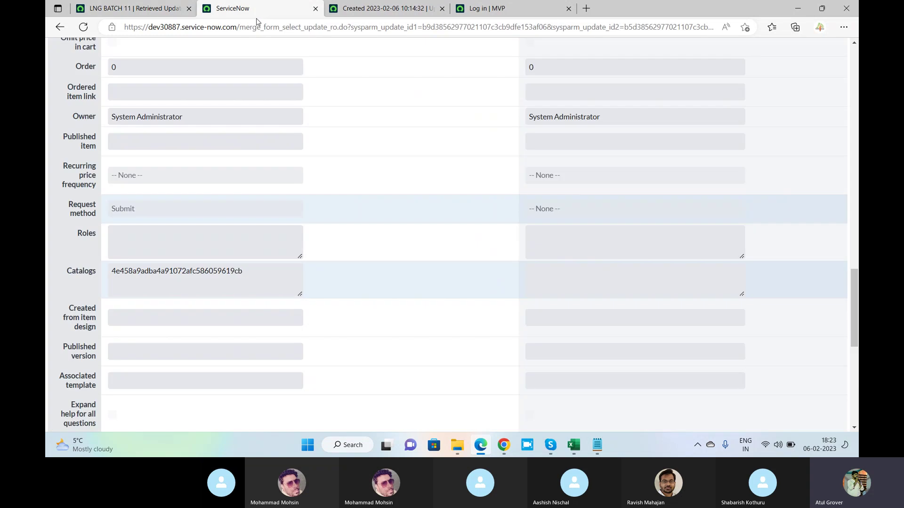
pyautogui.click(136, 9)
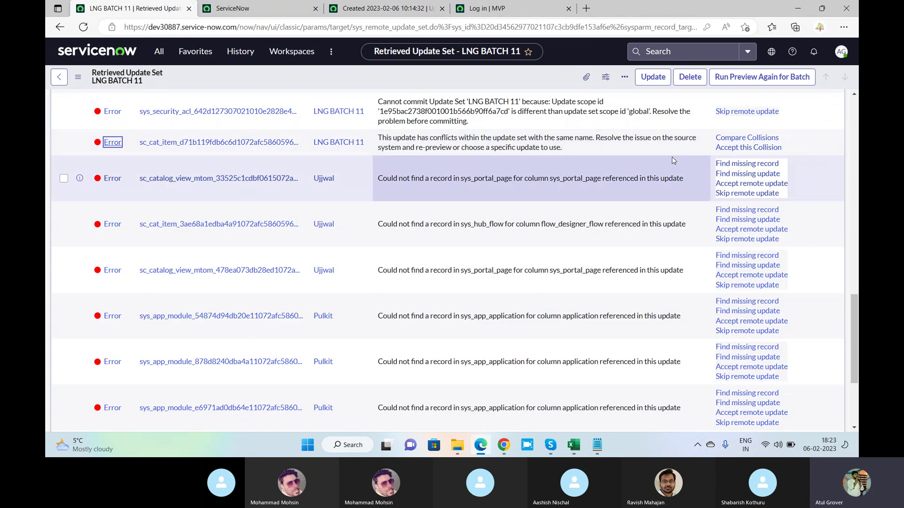
pyautogui.scroll(1, 806, 171)
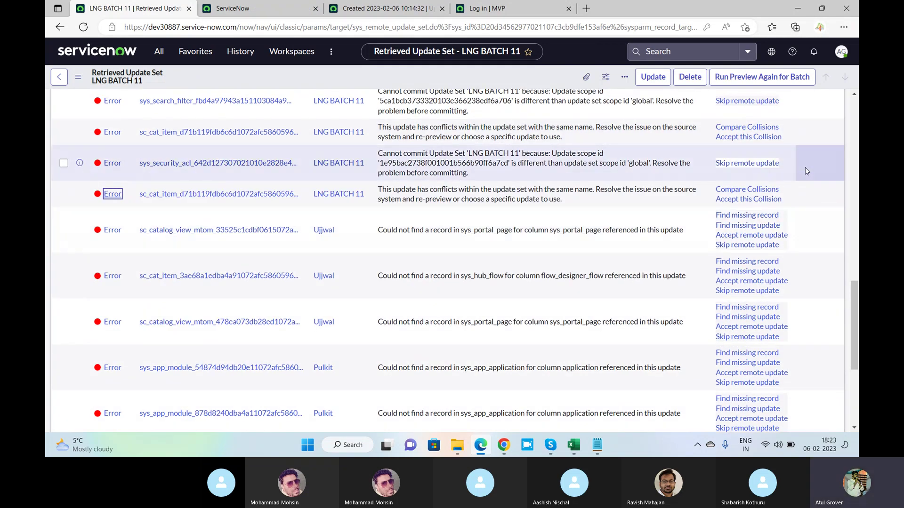
pyautogui.scroll(15, 806, 170)
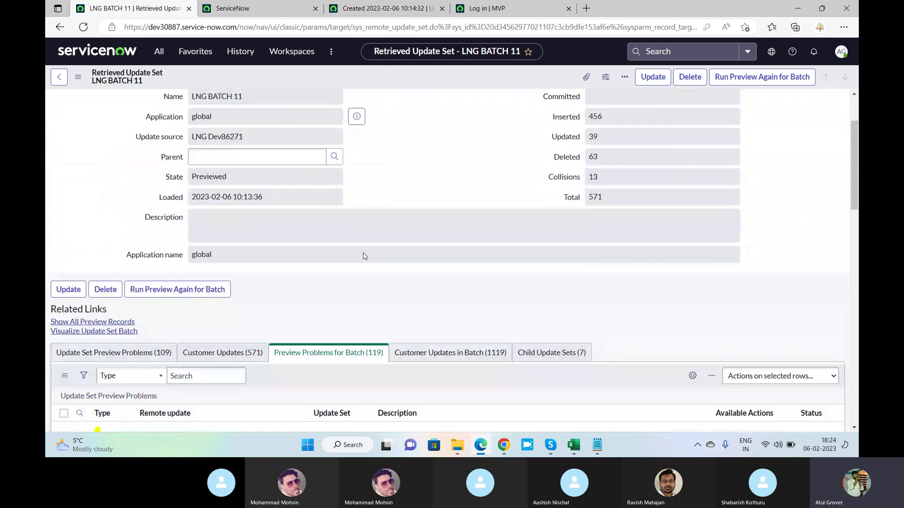
# Move to the first page of the Preview Problems for Batch list.
pyautogui.scroll(-3, 363, 253)
pyautogui.rightClick(133, 278)
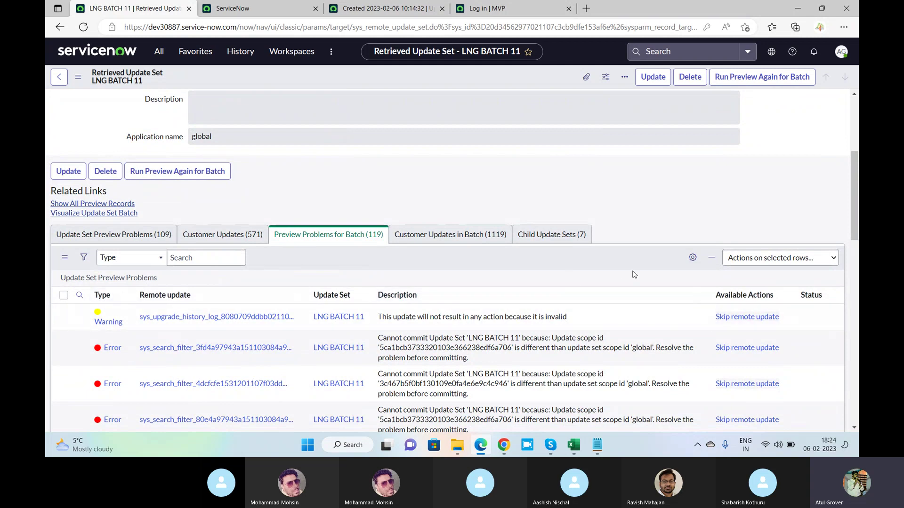
pyautogui.scroll(-10, 568, 290)
pyautogui.scroll(-5, 568, 290)
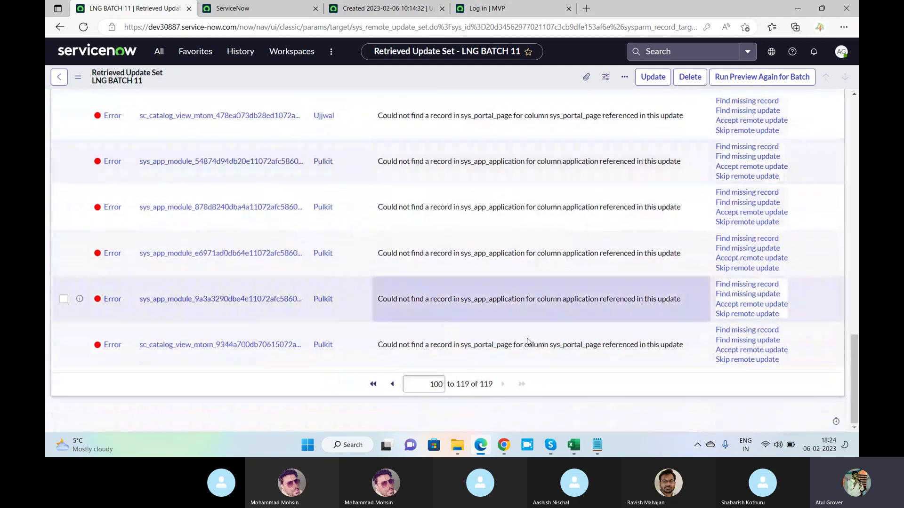
pyautogui.click(372, 385)
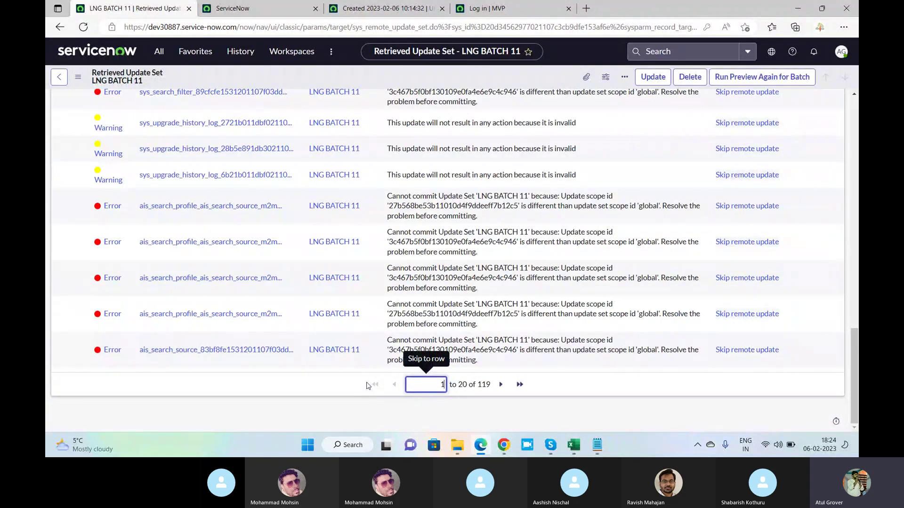
pyautogui.scroll(10, 323, 256)
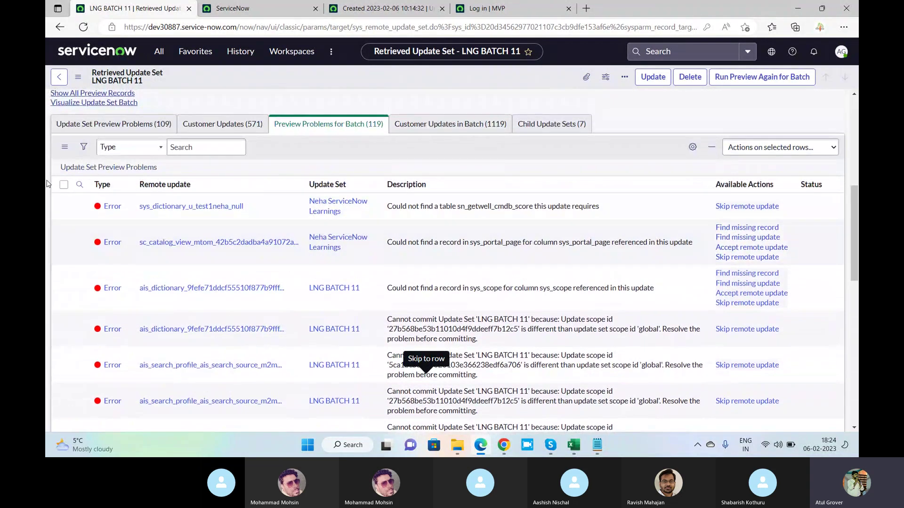
# Tick Select All on that page and bring up Actions on selected rows.
pyautogui.click(64, 185)
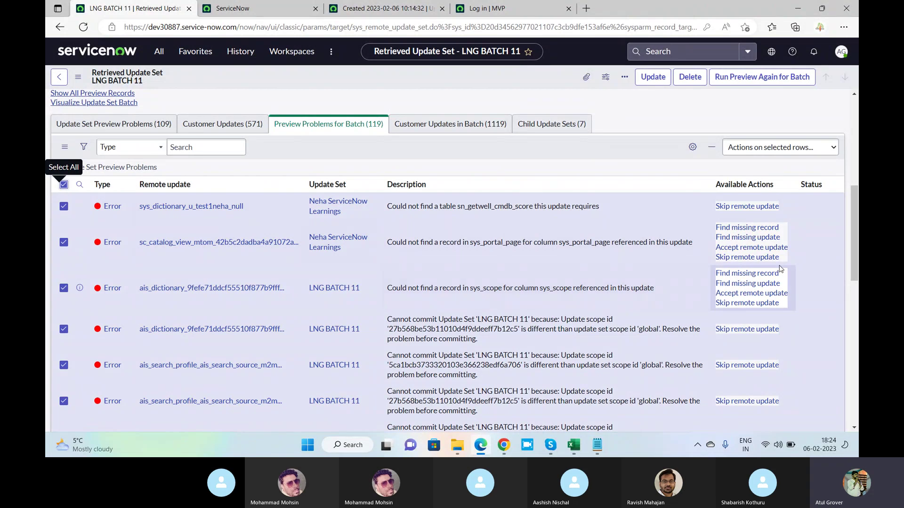
pyautogui.scroll(-1, 779, 269)
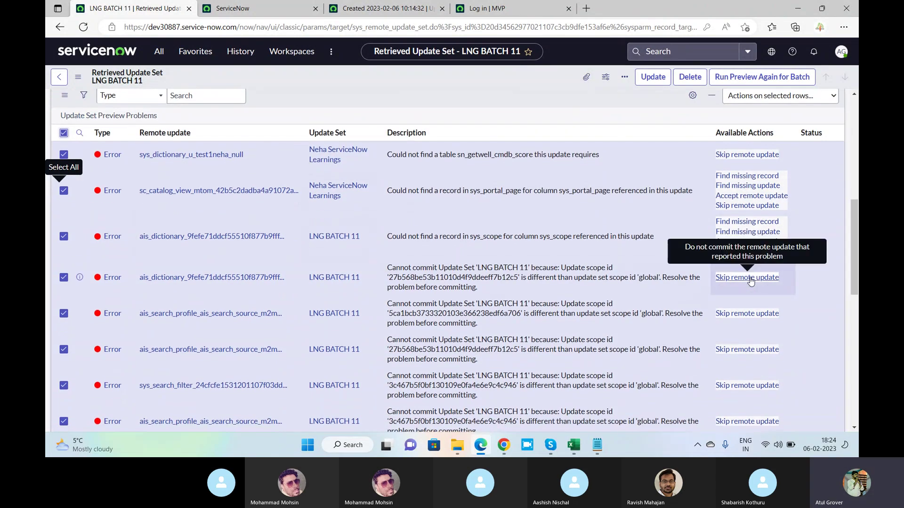
pyautogui.click(803, 96)
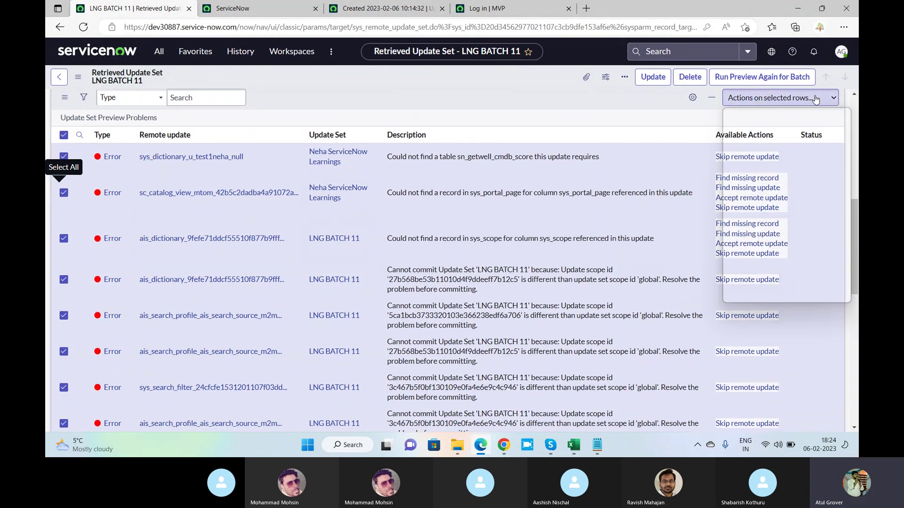
pyautogui.scroll(-1, 797, 216)
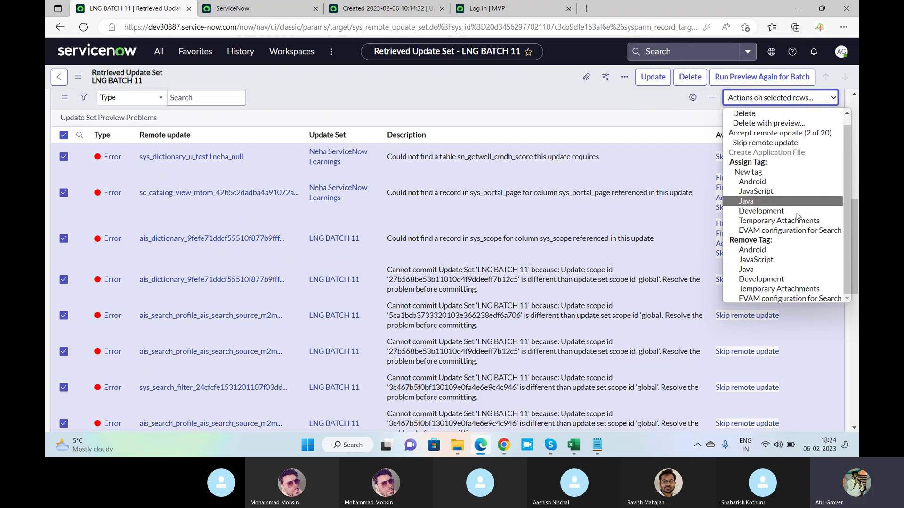
pyautogui.scroll(-8, 568, 199)
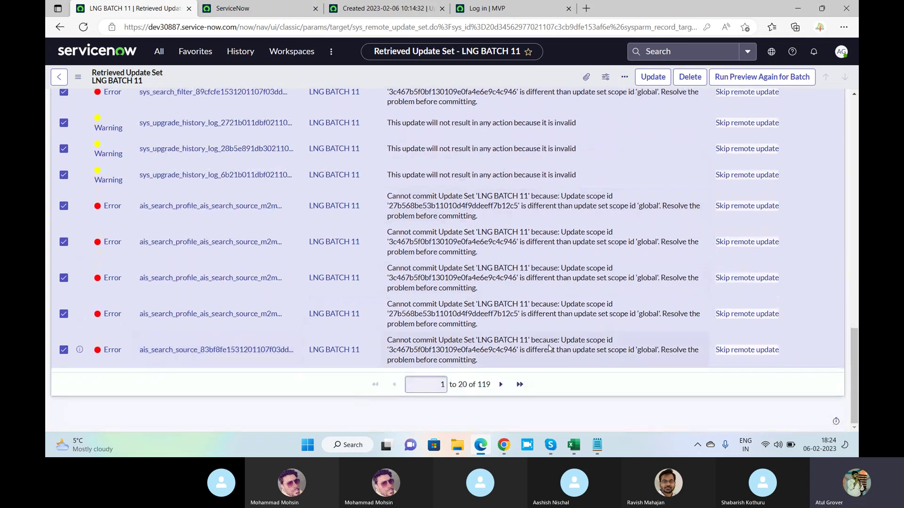
pyautogui.scroll(4, 626, 303)
pyautogui.scroll(10, 626, 307)
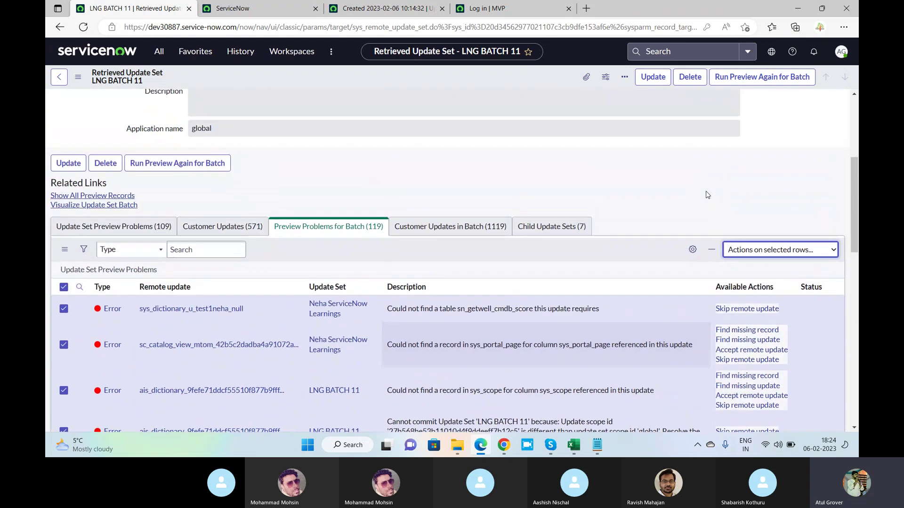
pyautogui.click(802, 254)
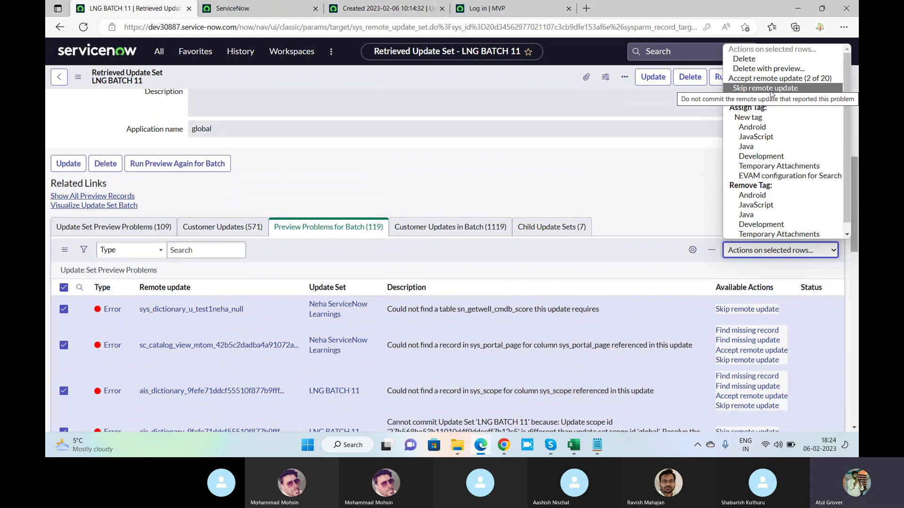
# Apply 'Skip remote update' to the selected problems, leaving 20 skipped and 99 remaining.
pyautogui.hotkey('ctrl', 'Tab')
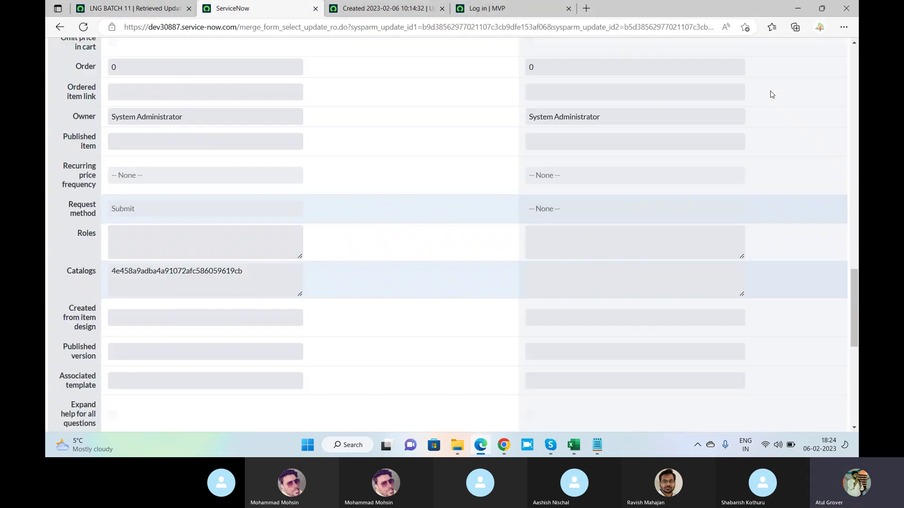
pyautogui.hotkey('alt', 'Tab')
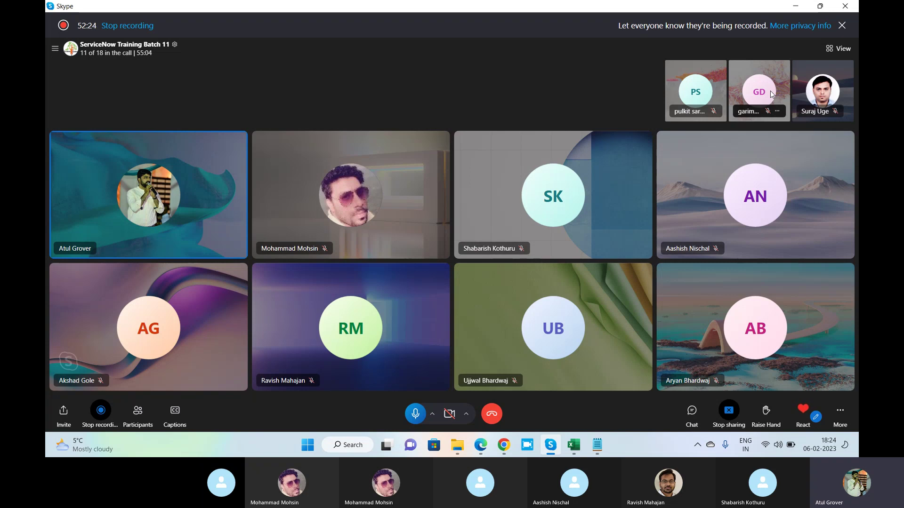
pyautogui.press('super+Tab')
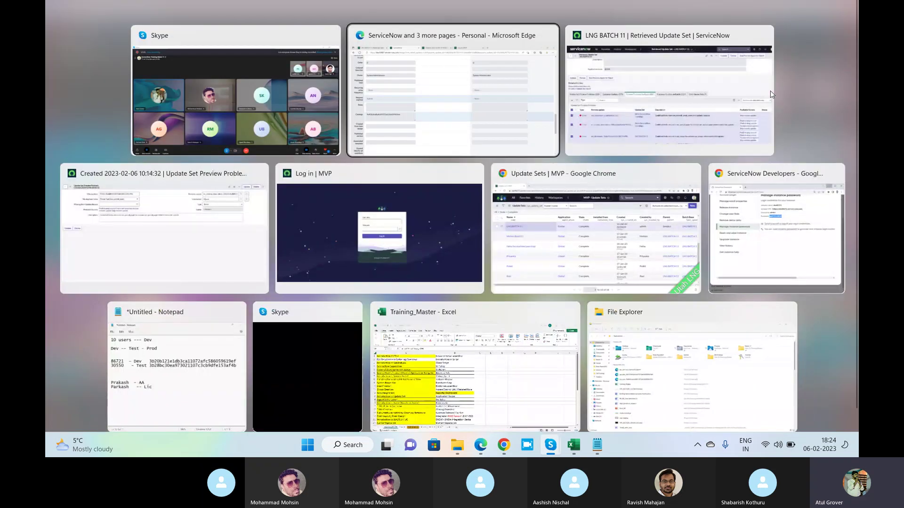
pyautogui.press('Return')
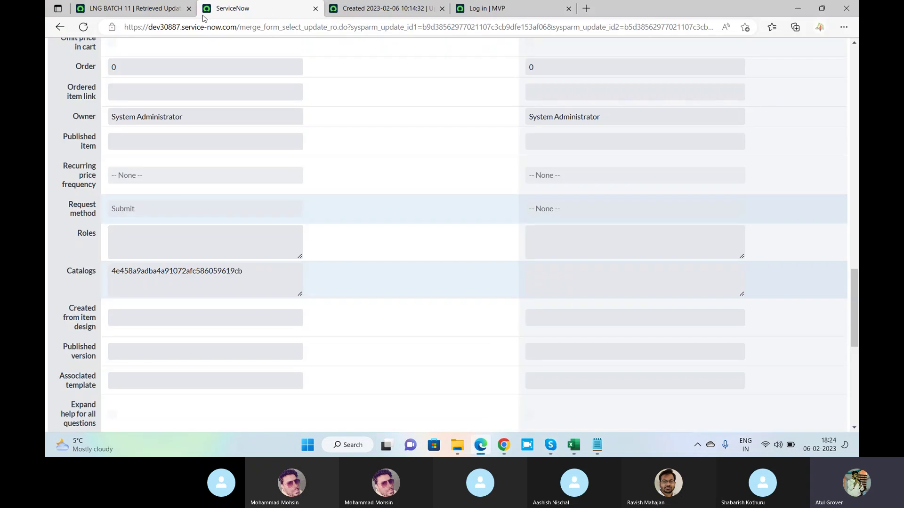
pyautogui.click(139, 10)
pyautogui.click(763, 251)
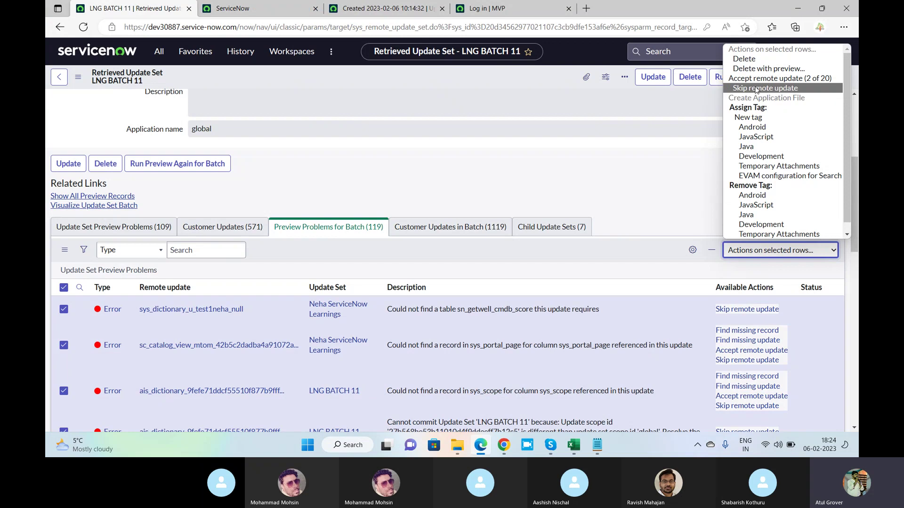
pyautogui.click(755, 90)
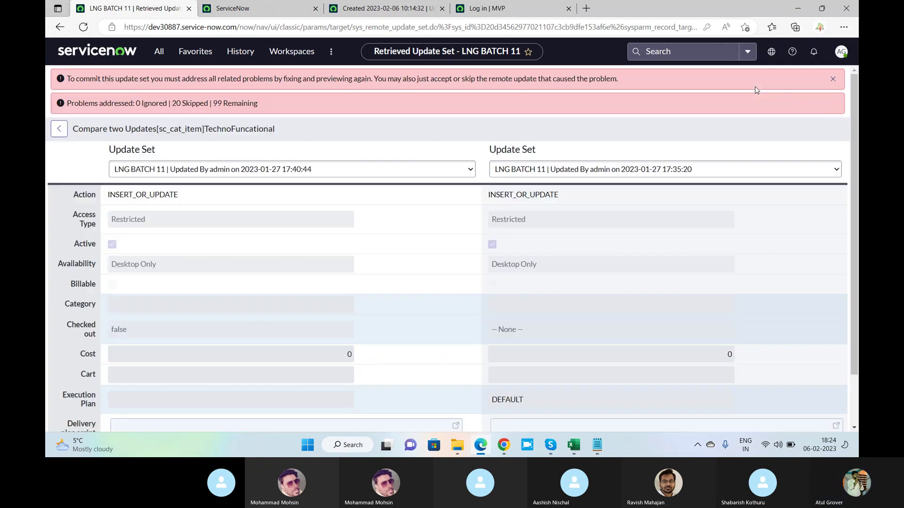
# Close the comparison, problem record and MVP login tabs.
pyautogui.click(314, 10)
pyautogui.click(315, 10)
pyautogui.click(330, 9)
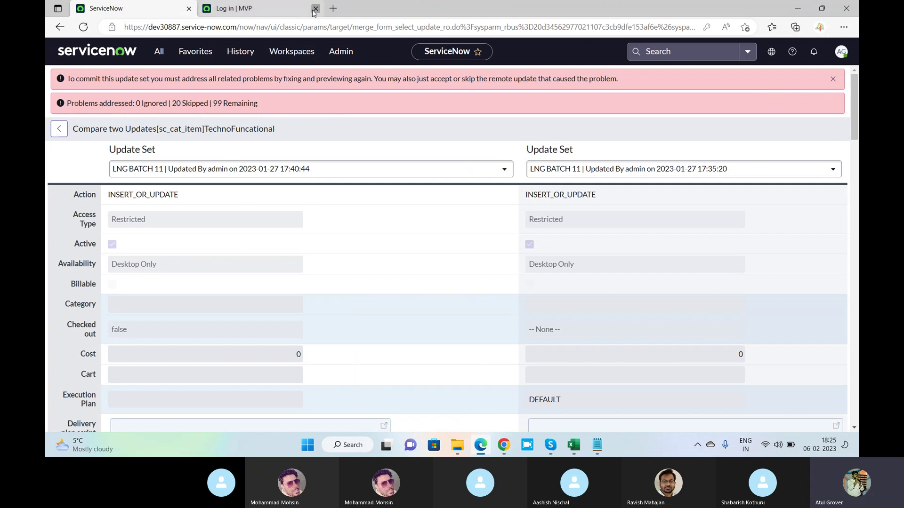
# Reopen LNG BATCH 11 through Update Sources > LNG Dev86271.
pyautogui.click(159, 52)
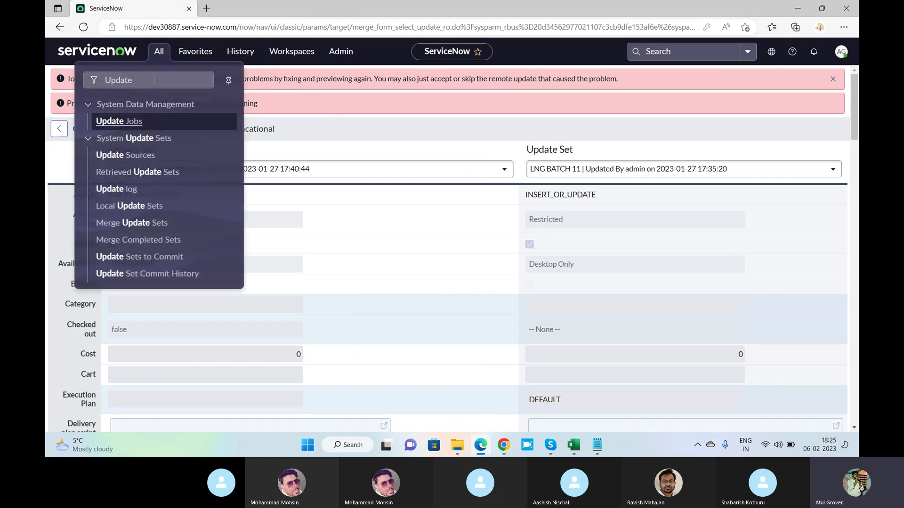
pyautogui.click(131, 156)
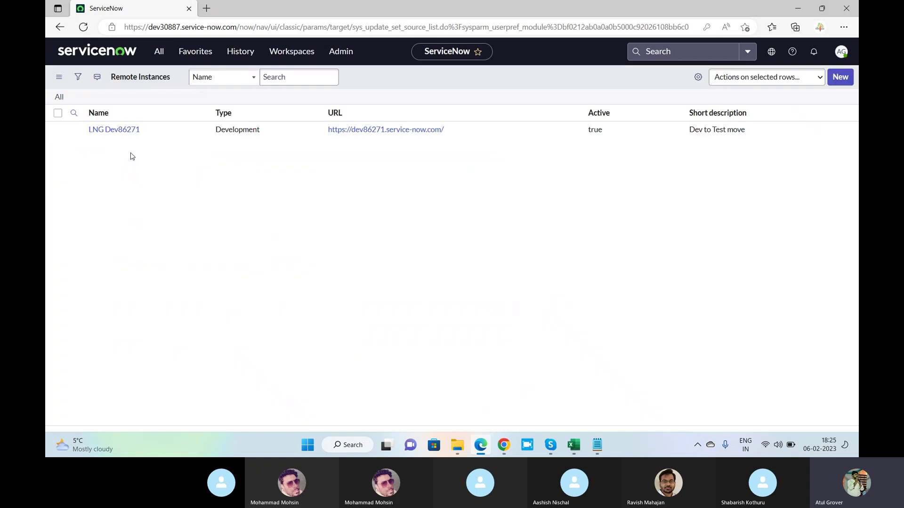
pyautogui.click(128, 149)
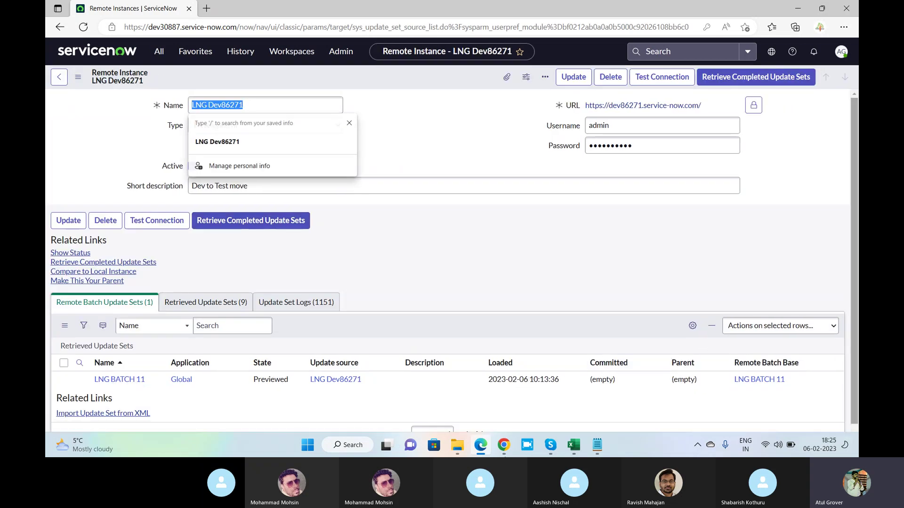
pyautogui.click(120, 381)
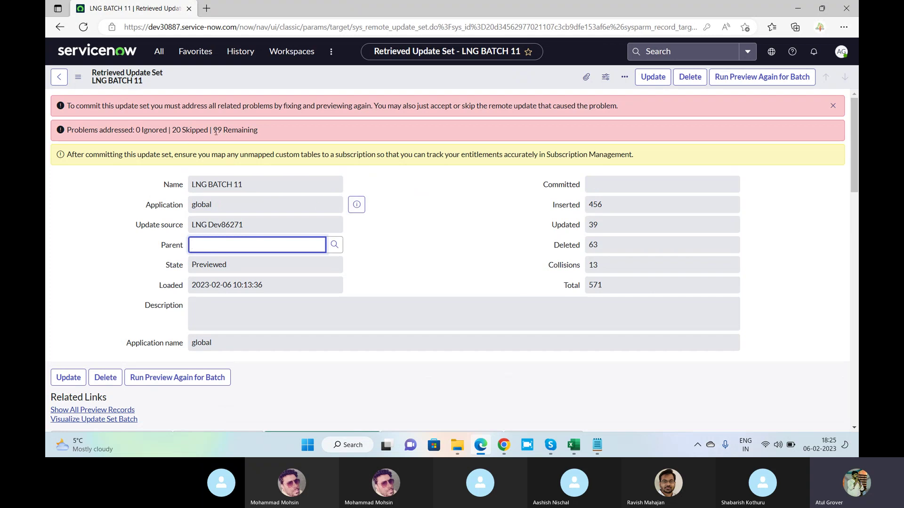
# Select all problem rows and skip them, reaching 40 skipped and 79 remaining.
pyautogui.moveTo(214, 130); pyautogui.dragTo(249, 131)
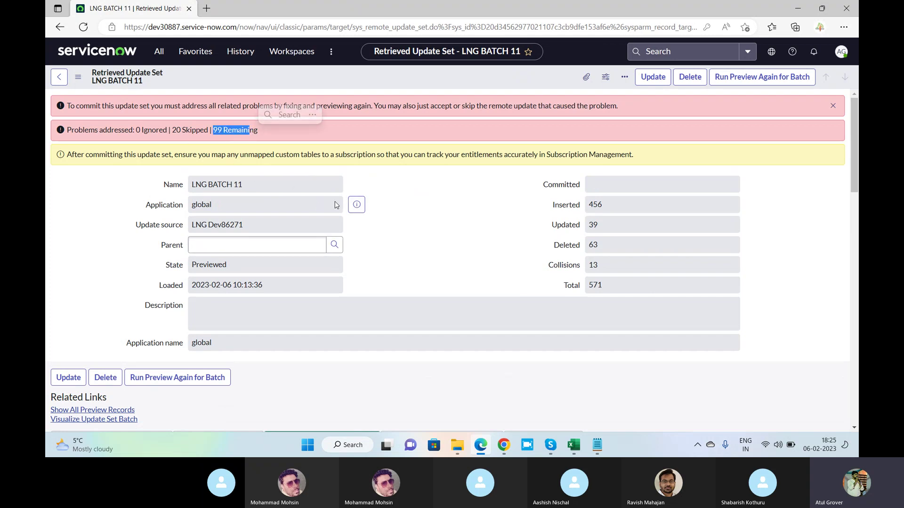
pyautogui.scroll(-10, 337, 205)
pyautogui.scroll(4, 338, 205)
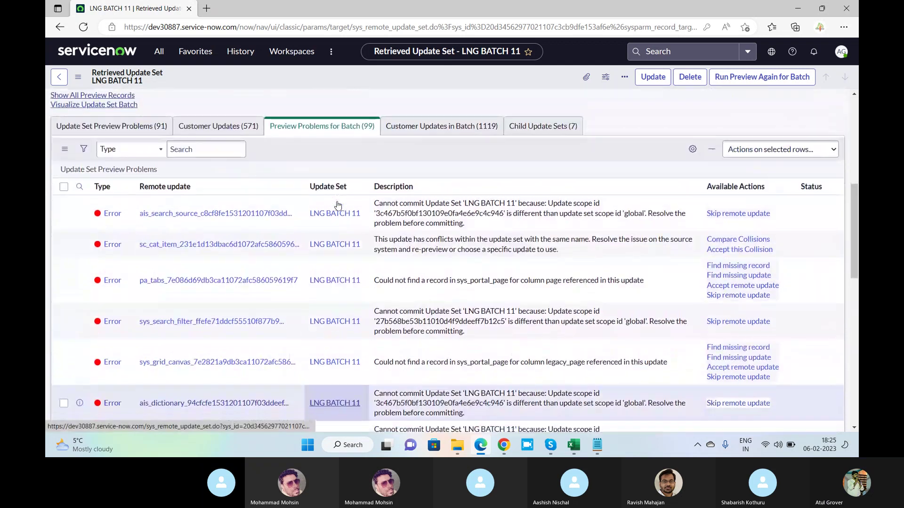
pyautogui.click(65, 192)
pyautogui.click(749, 155)
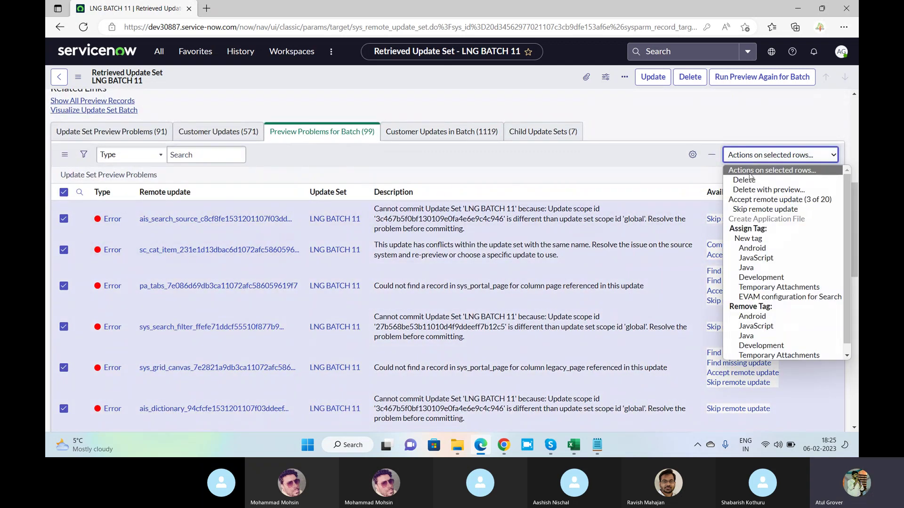
pyautogui.click(754, 211)
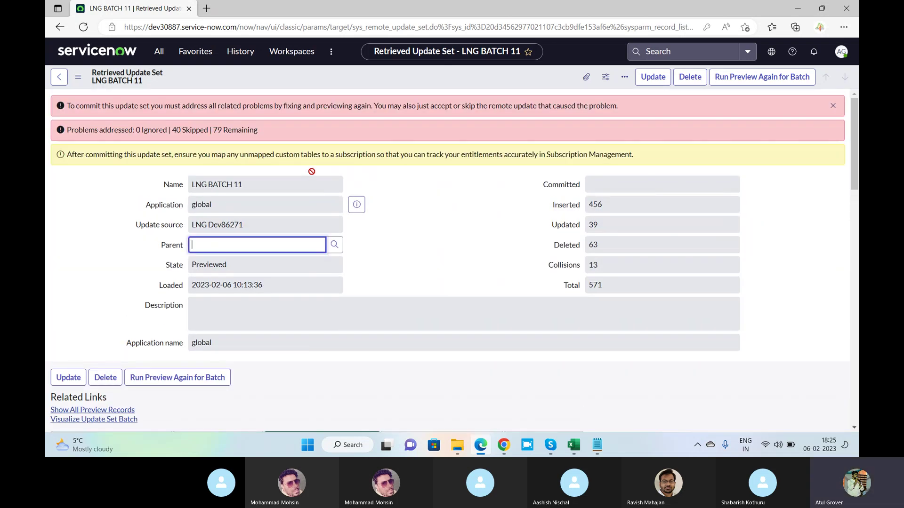
# Select and skip two more pages of preview problems with 'Skip remote update'.
pyautogui.scroll(-10, 409, 219)
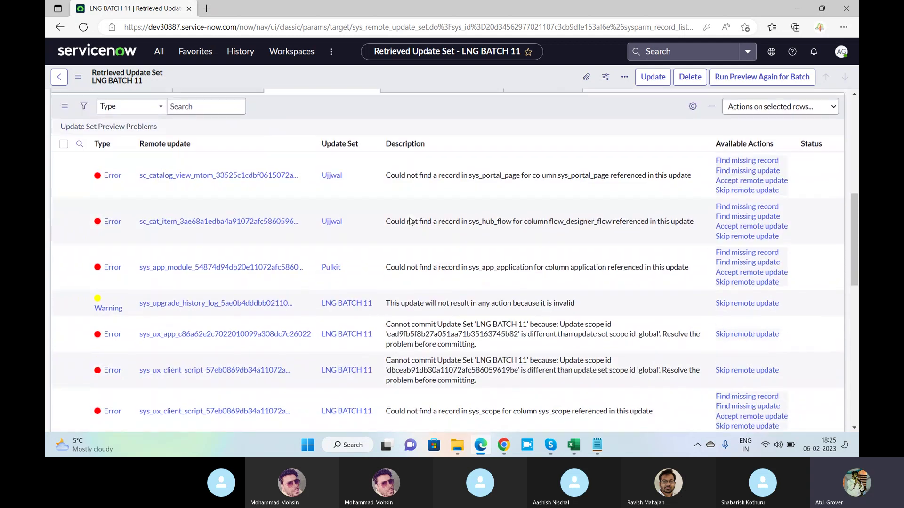
pyautogui.click(63, 141)
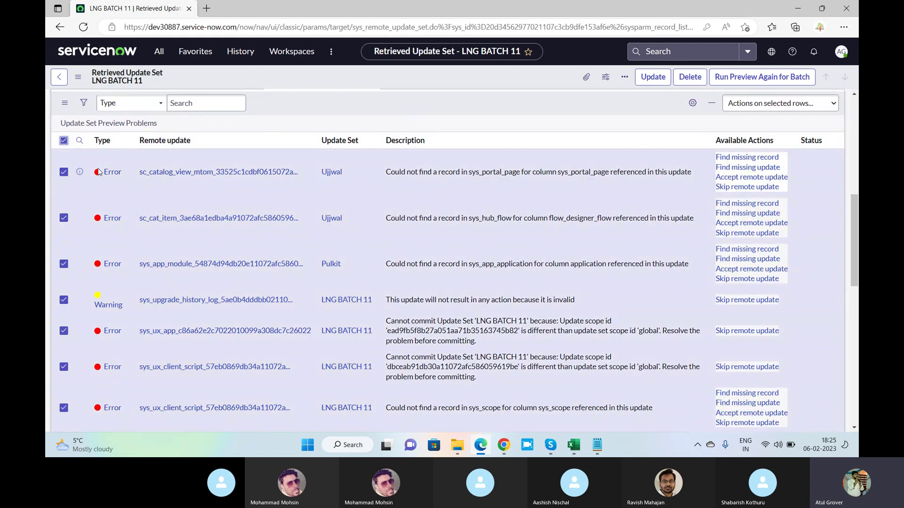
pyautogui.click(784, 141)
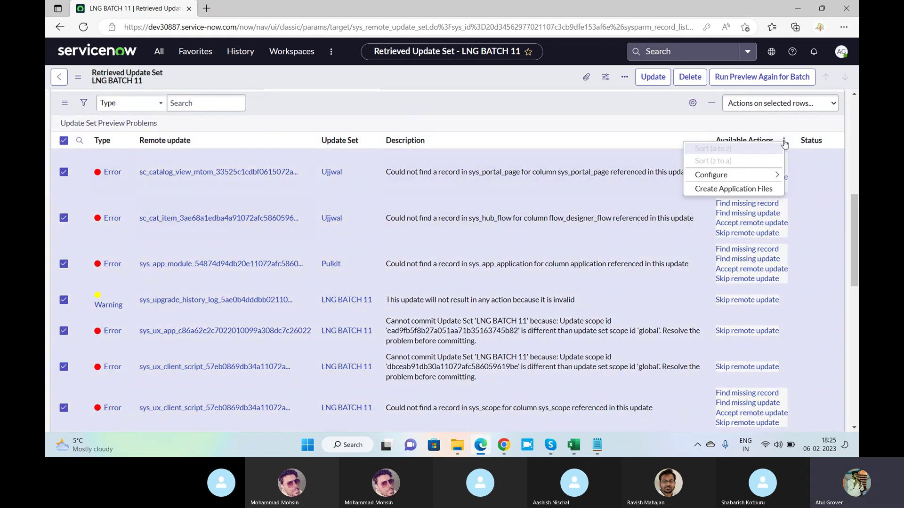
pyautogui.click(771, 108)
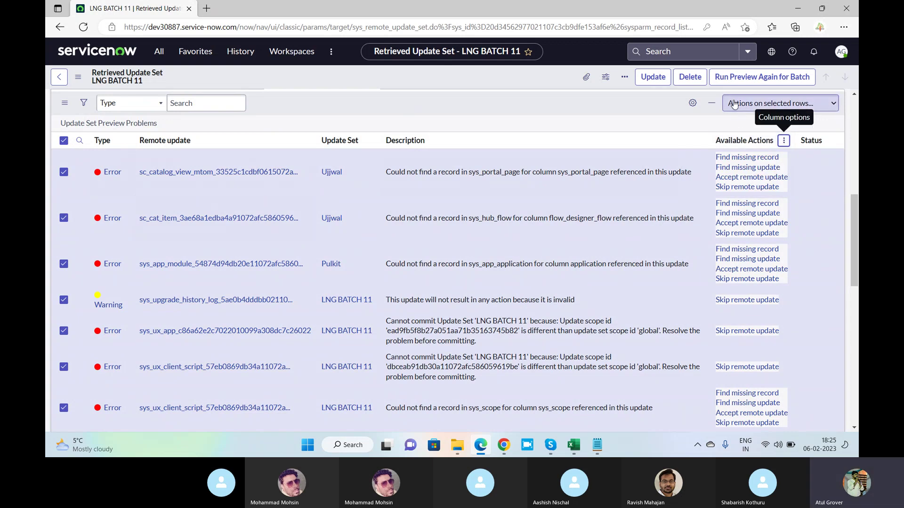
pyautogui.click(735, 103)
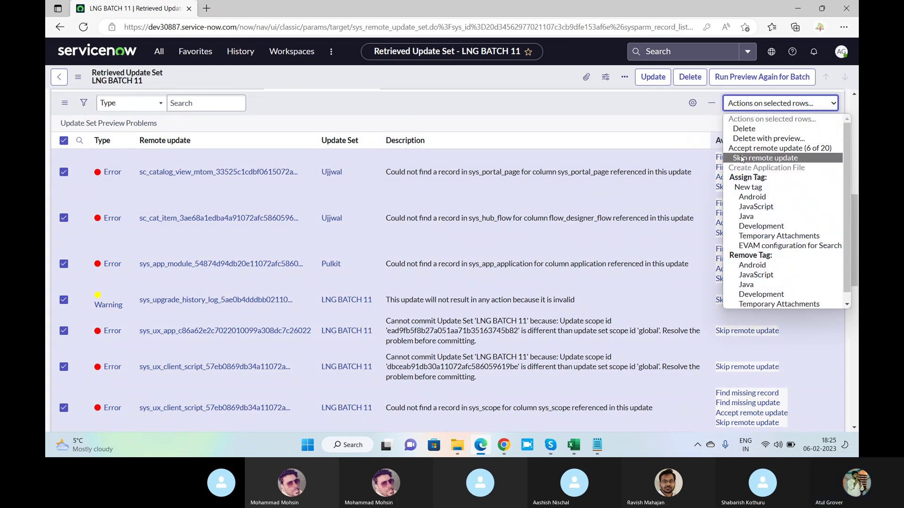
pyautogui.click(740, 149)
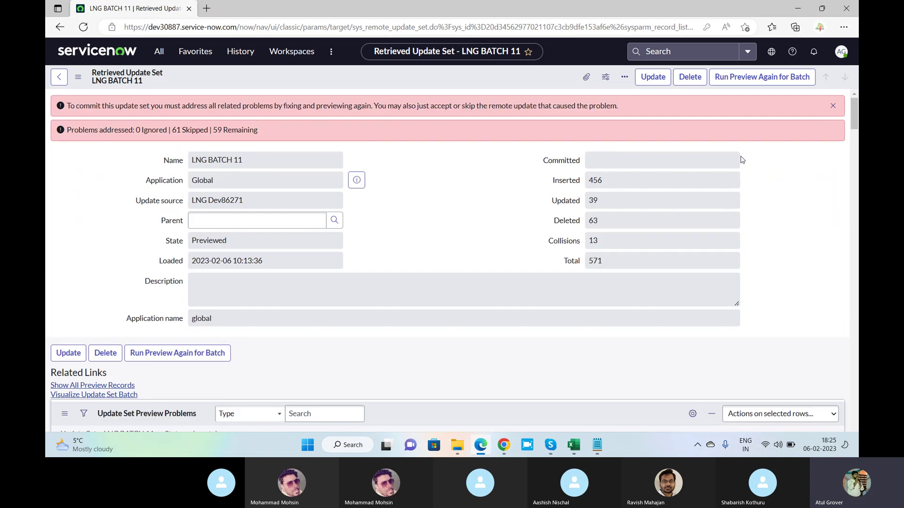
pyautogui.scroll(-5, 431, 218)
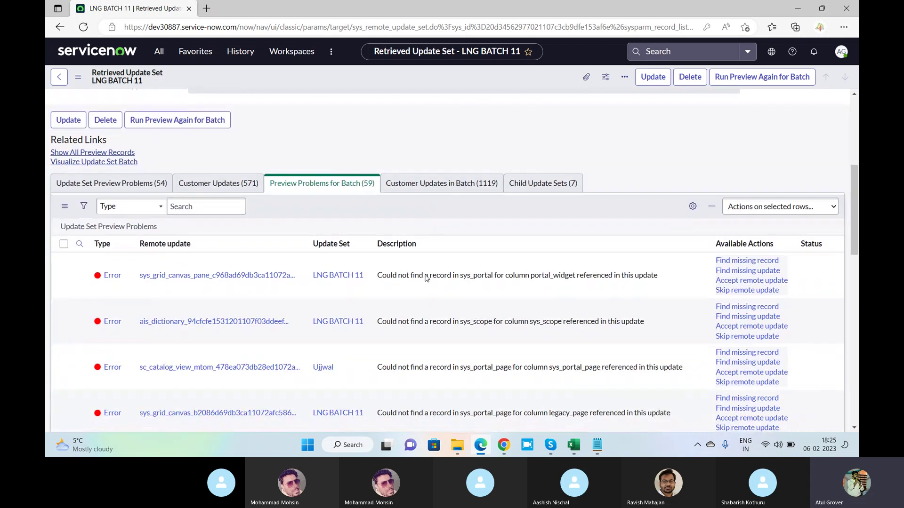
pyautogui.click(63, 244)
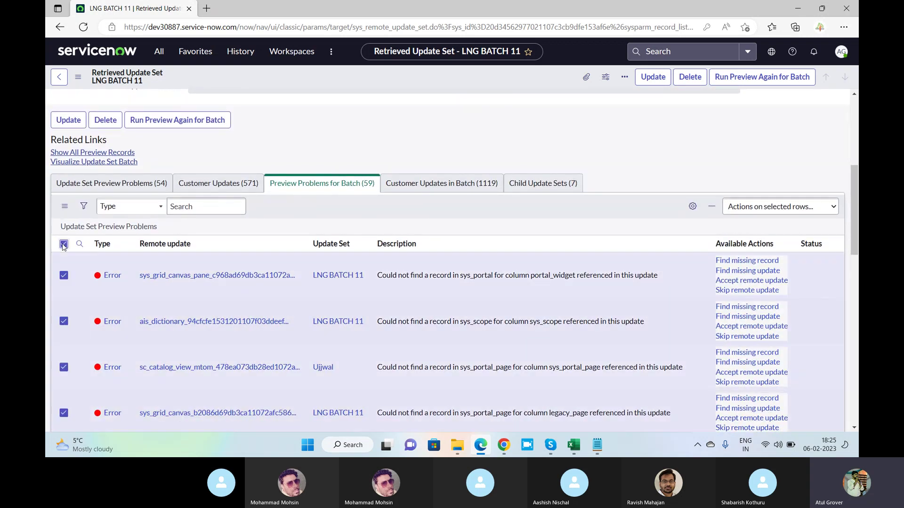
pyautogui.click(759, 209)
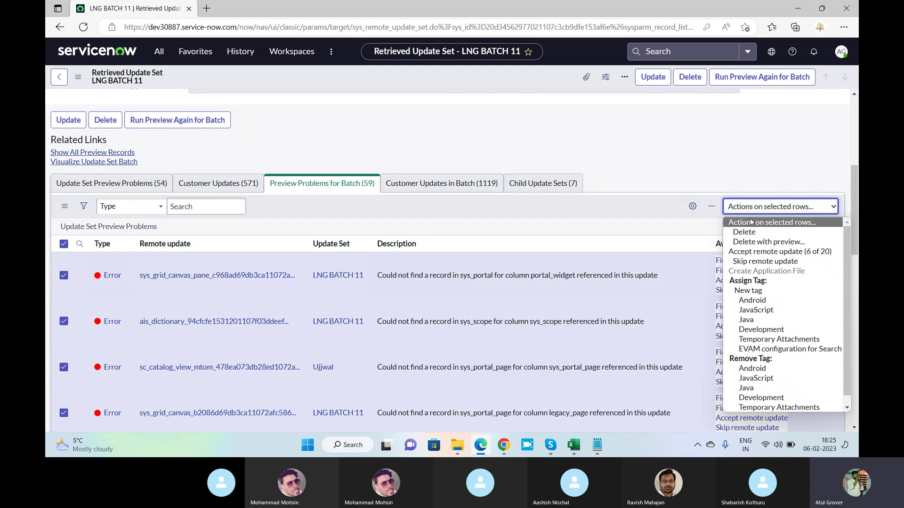
pyautogui.click(751, 262)
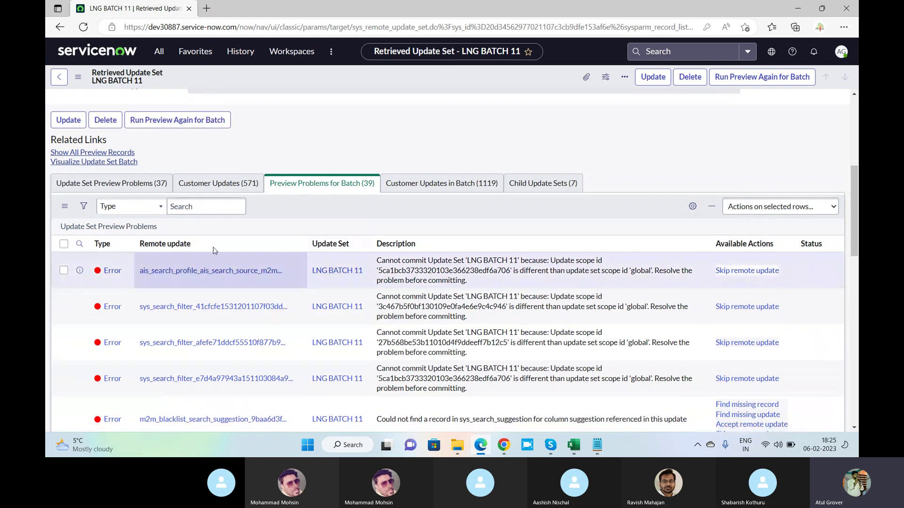
# Skip the remaining pages, including the final 19 rows, so no problems stay unaddressed.
pyautogui.scroll(-3, 214, 251)
pyautogui.scroll(1, 84, 127)
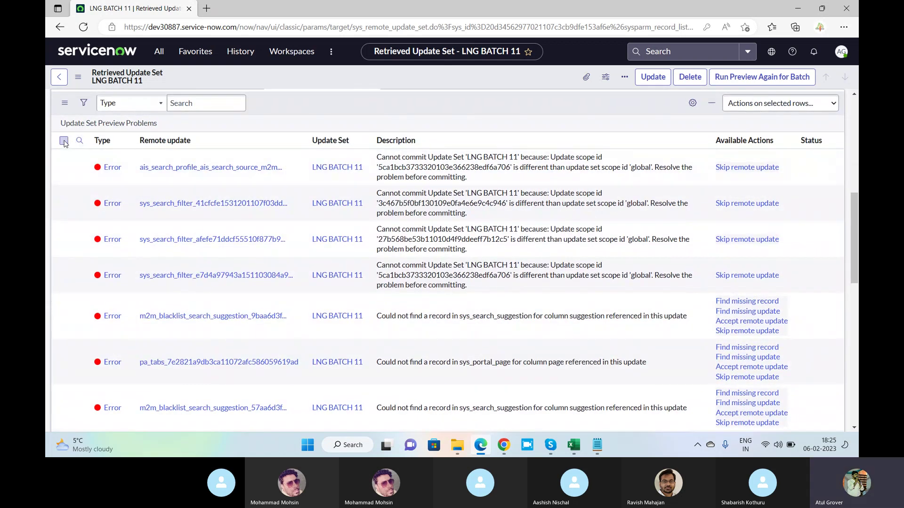
pyautogui.click(64, 140)
pyautogui.click(801, 103)
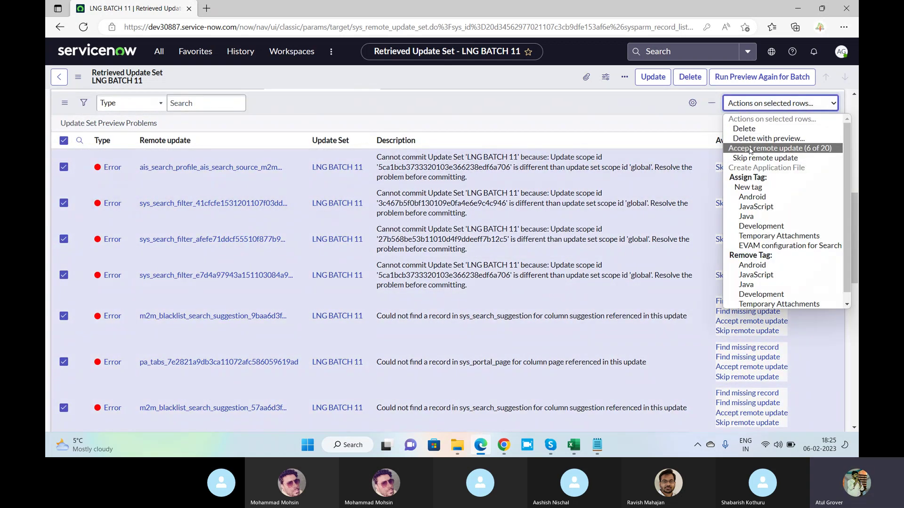
pyautogui.click(750, 149)
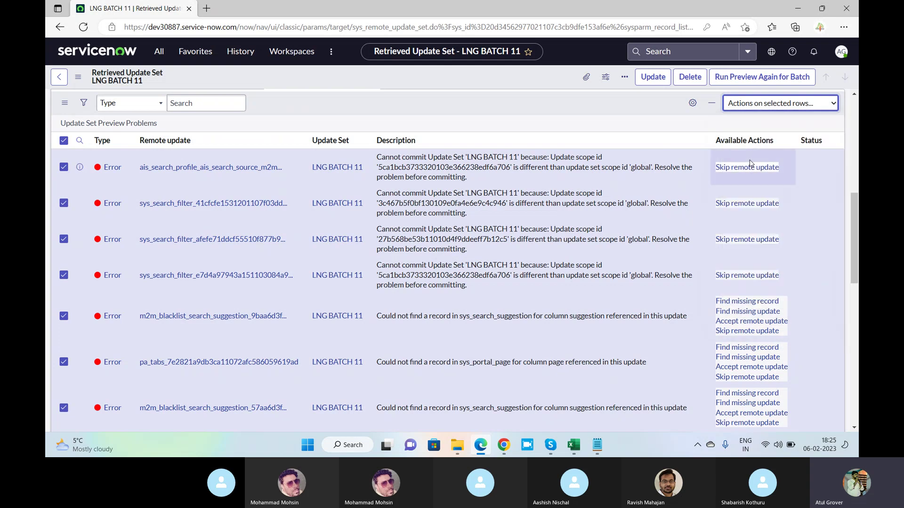
pyautogui.click(750, 164)
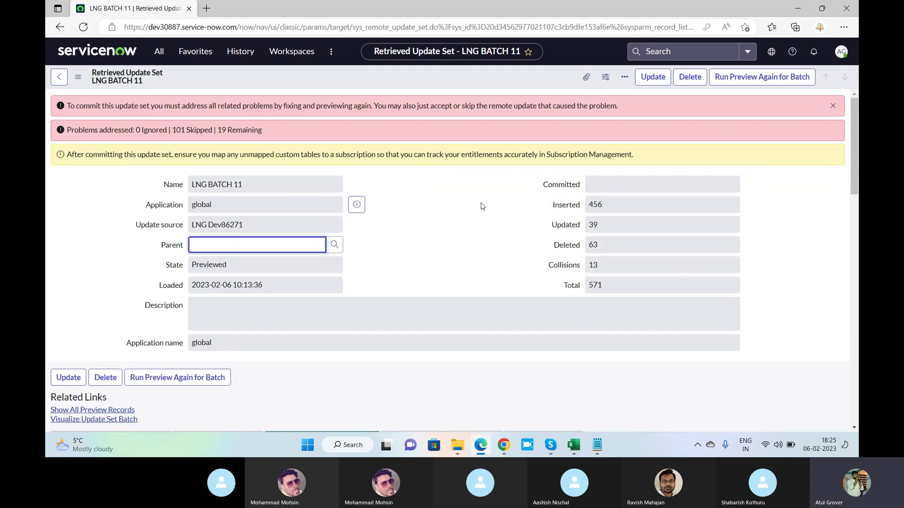
pyautogui.scroll(-1, 495, 208)
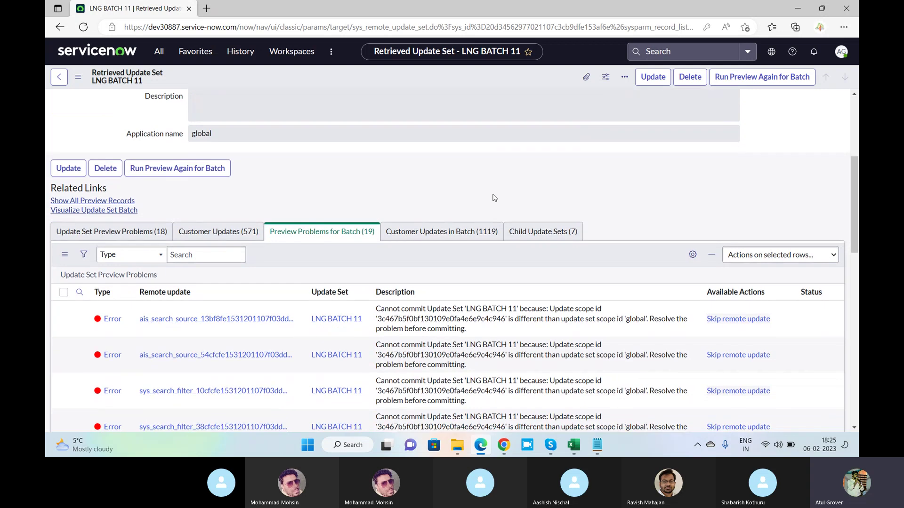
pyautogui.scroll(-4, 494, 205)
pyautogui.scroll(3, 135, 176)
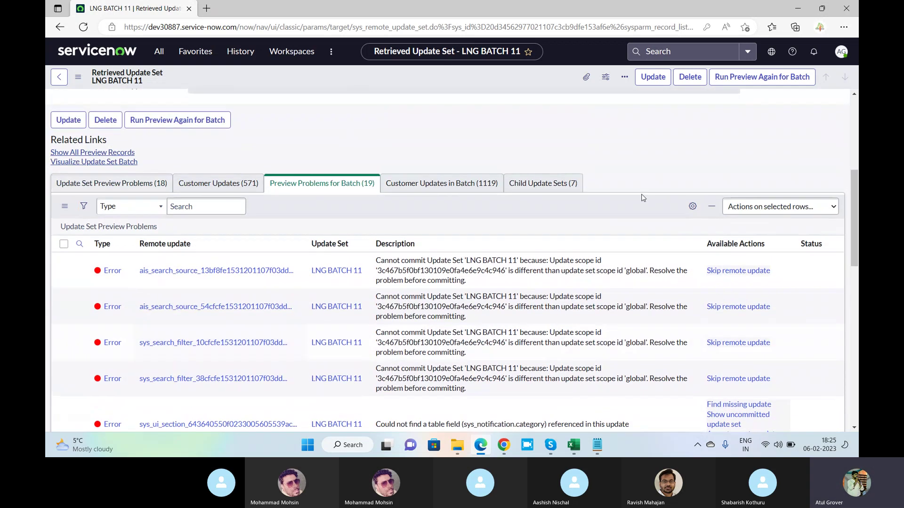
pyautogui.click(63, 243)
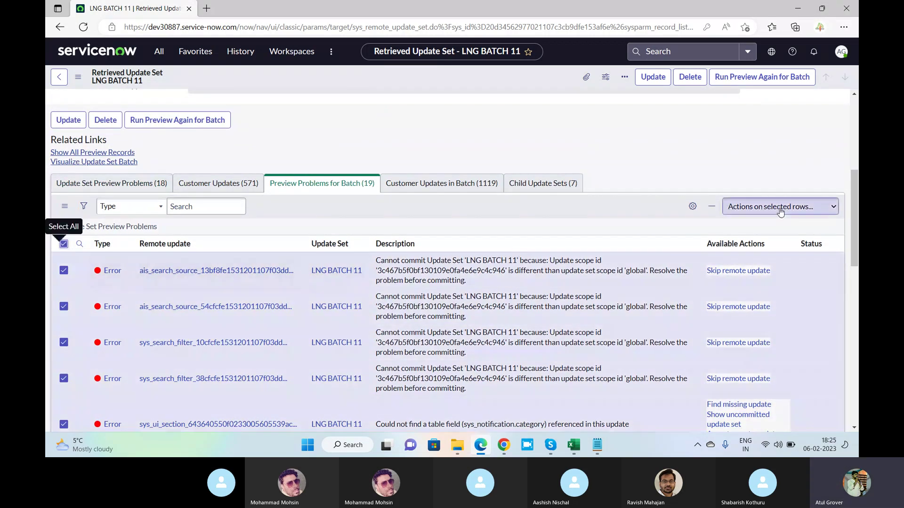
pyautogui.click(759, 209)
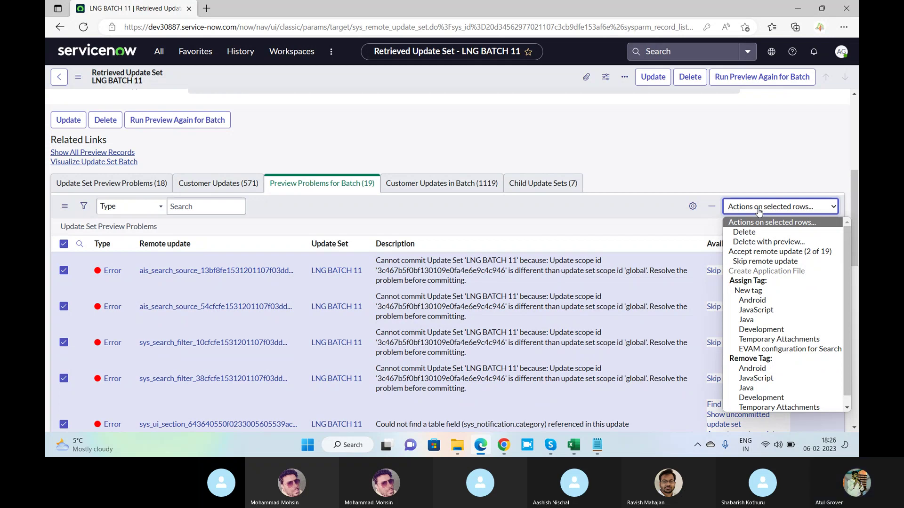
pyautogui.click(768, 261)
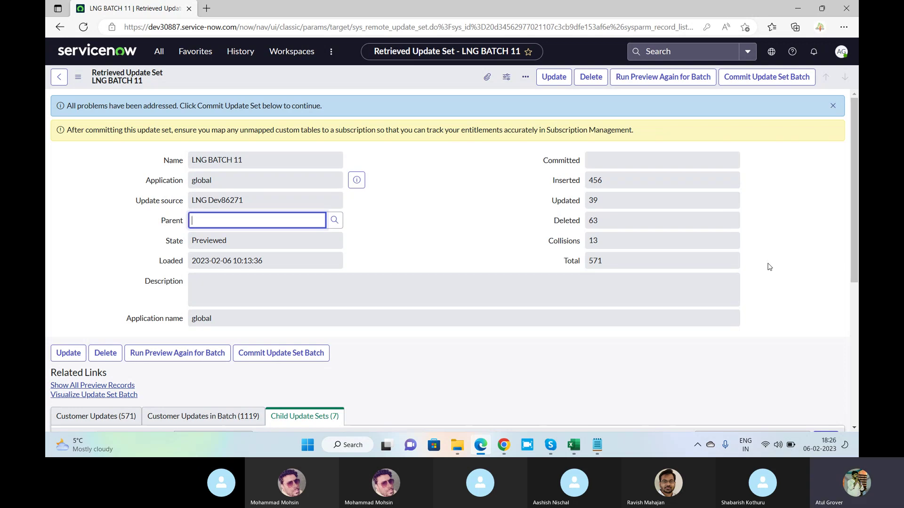
# Save the retrieved LNG BATCH 11 update set record from the form header's context menu.
pyautogui.scroll(-3, 769, 196)
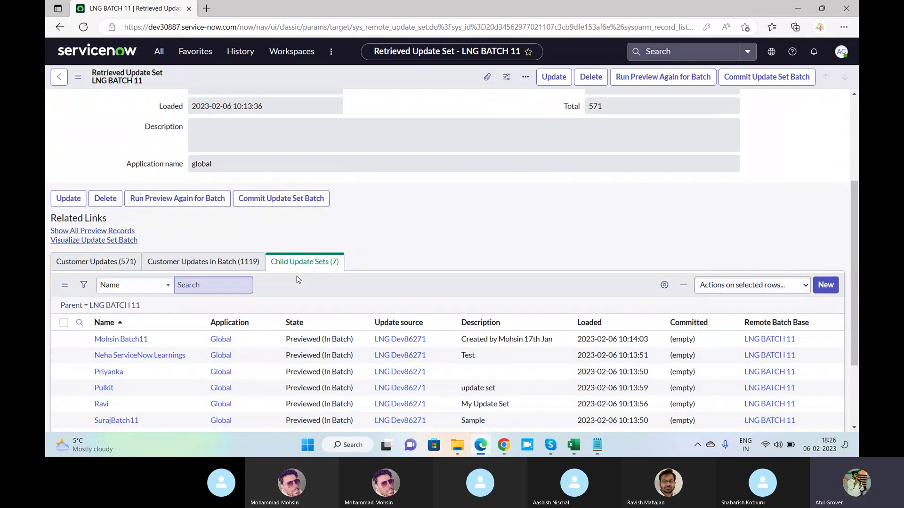
pyautogui.scroll(3, 213, 286)
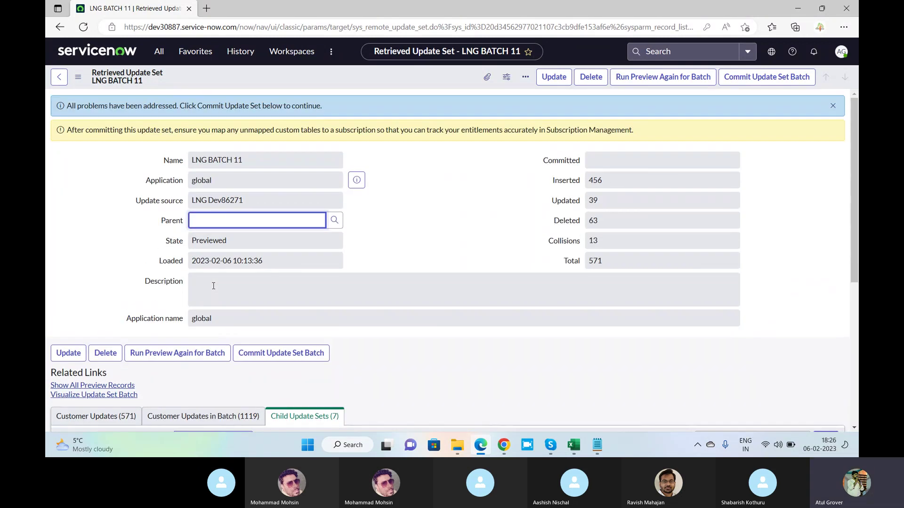
pyautogui.rightClick(434, 78)
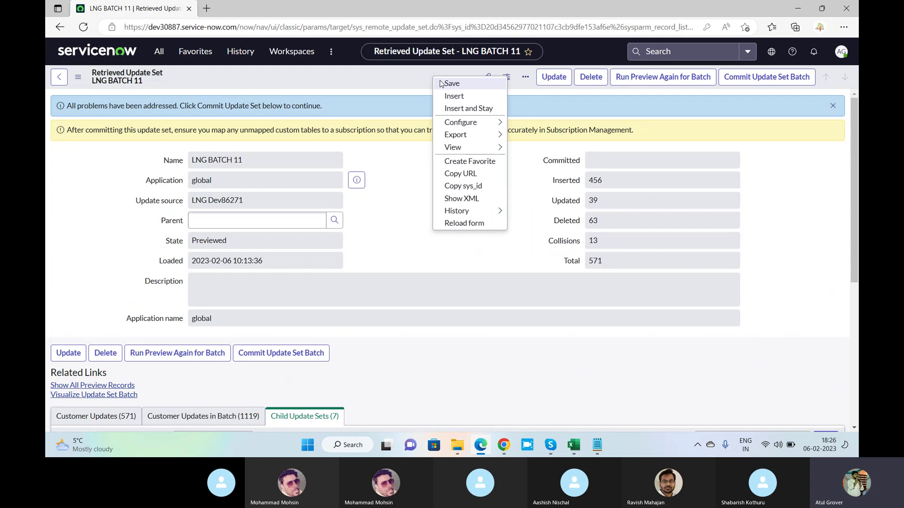
pyautogui.click(451, 83)
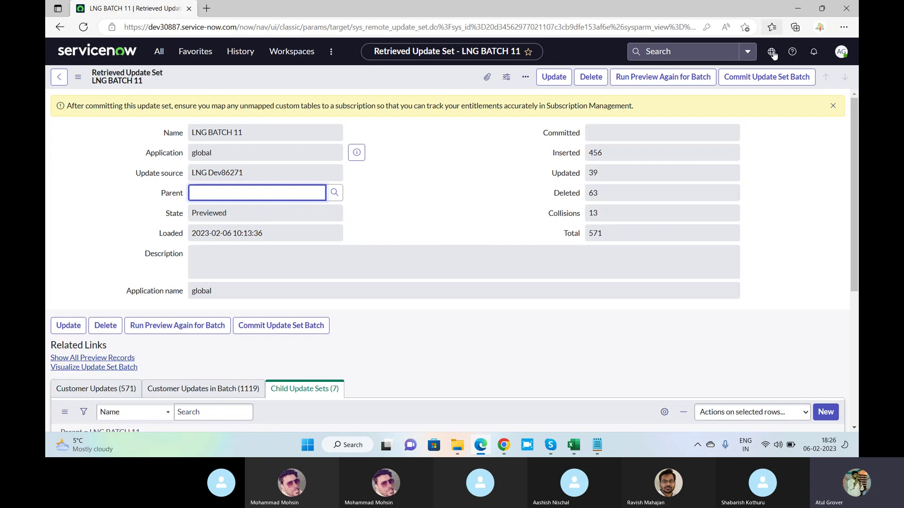
pyautogui.click(751, 82)
pyautogui.hotkey('alt', 'Tab')
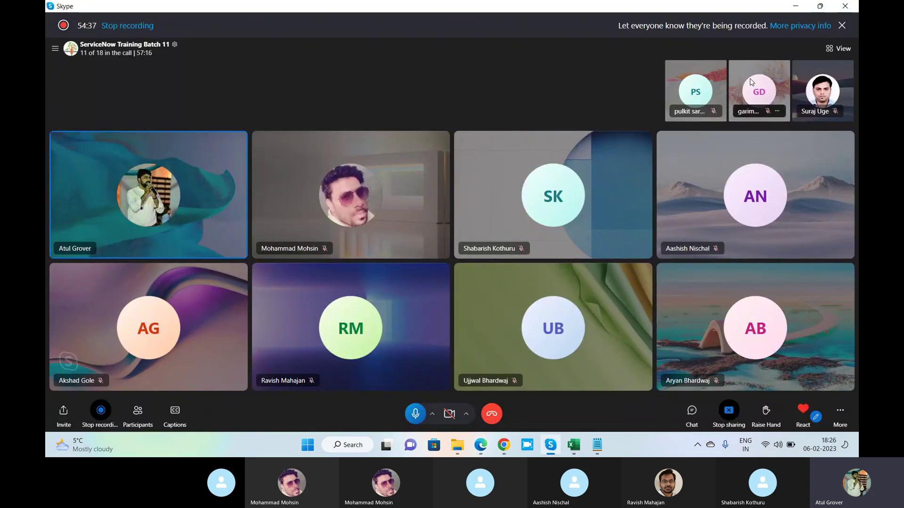
pyautogui.hotkey('alt', 'Tab')
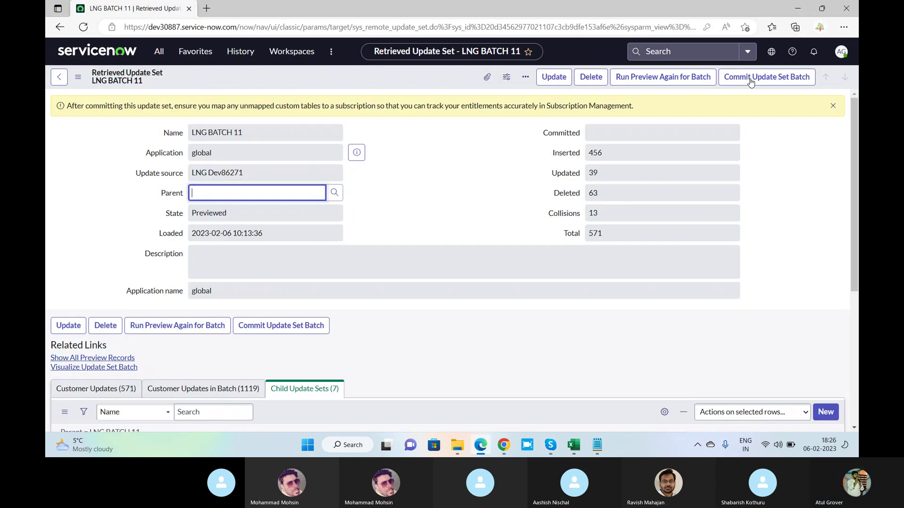
# Commit the LNG BATCH 11 update set batch and check back on its progress until it nears completion.
pyautogui.click(751, 80)
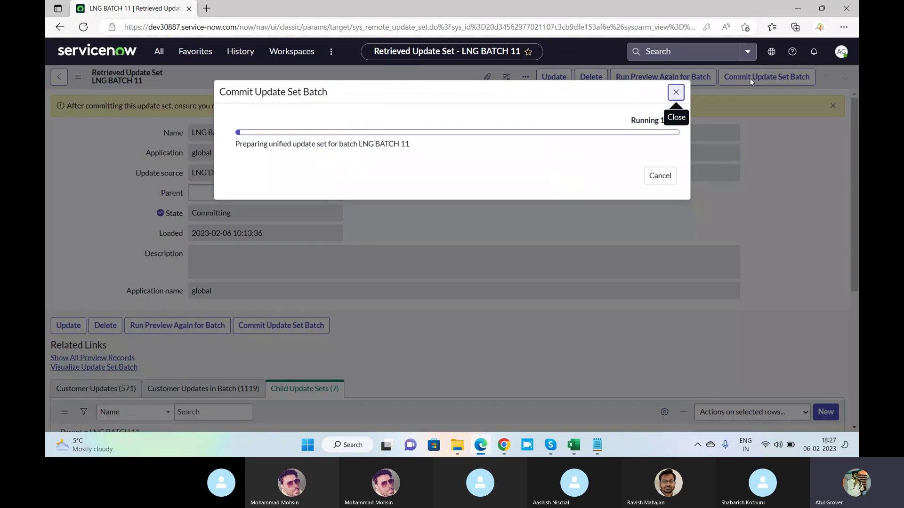
pyautogui.hotkey('alt', 'Tab')
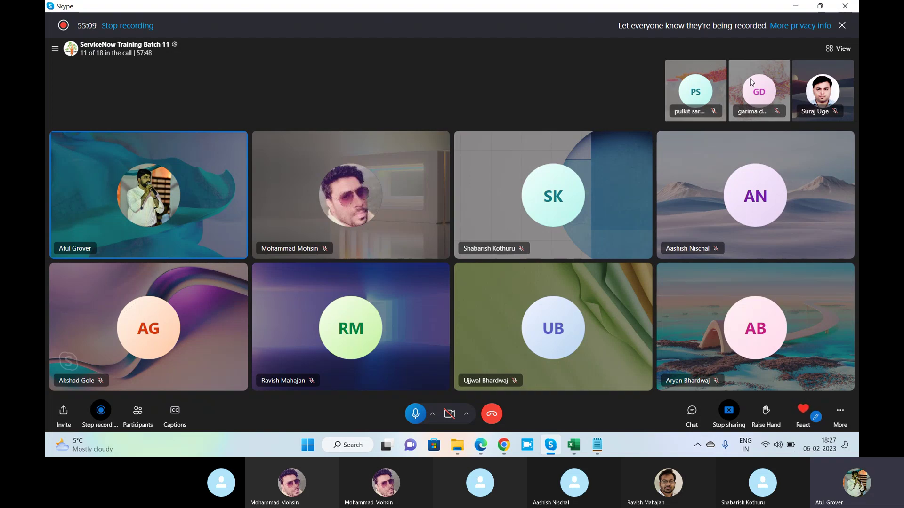
pyautogui.hotkey('alt', 'Tab')
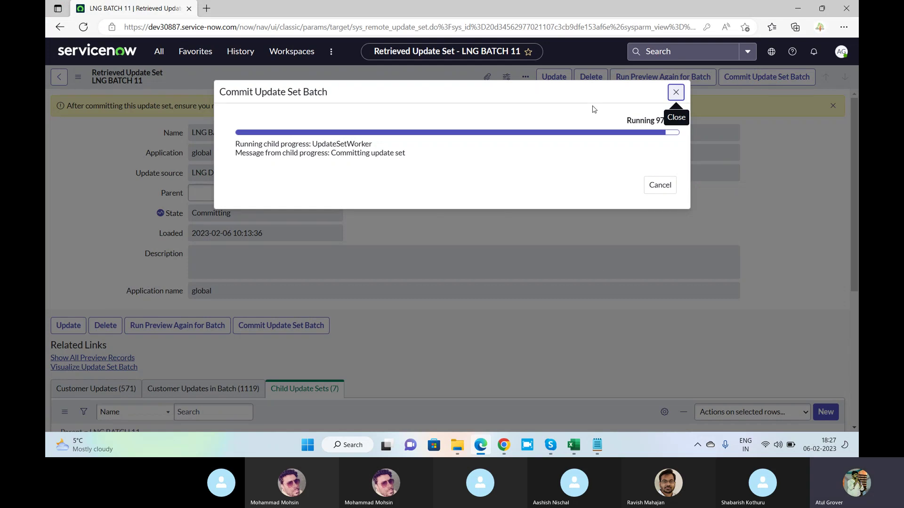
pyautogui.hotkey('alt', 'Tab')
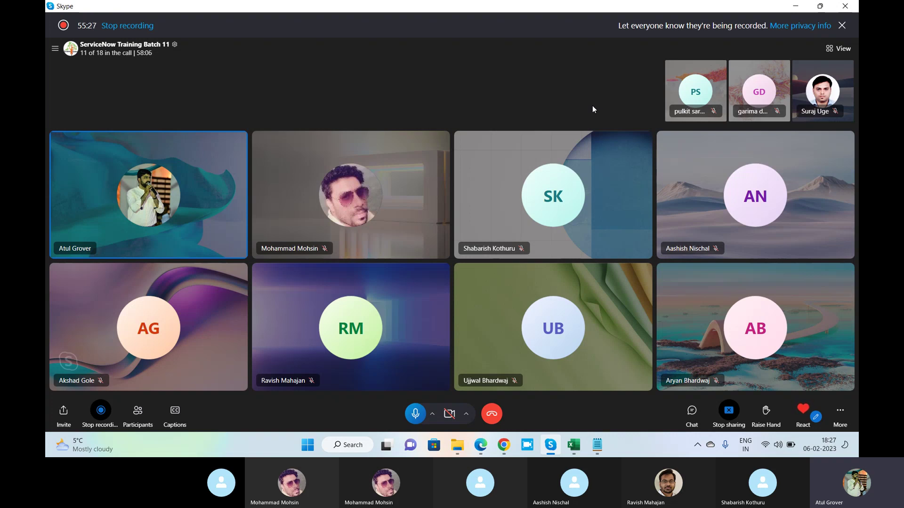
pyautogui.hotkey('alt', 'Tab')
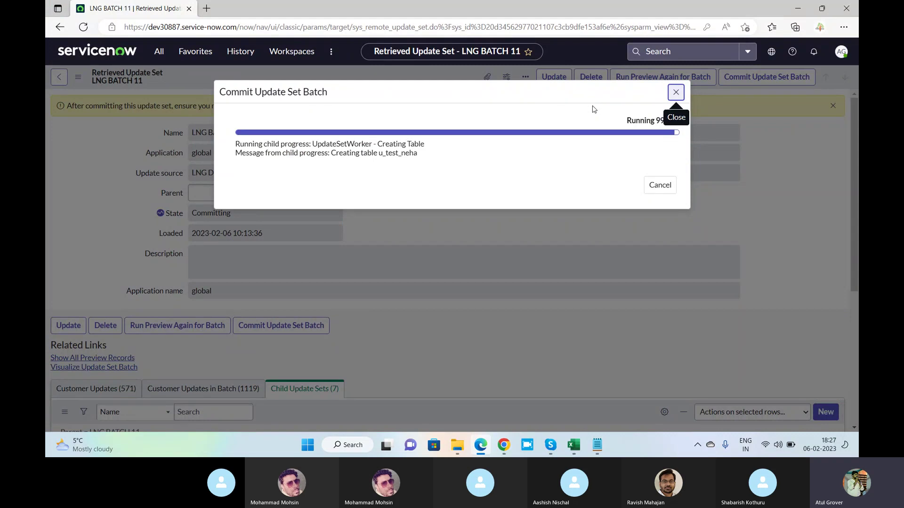
pyautogui.hotkey('alt', 'Tab')
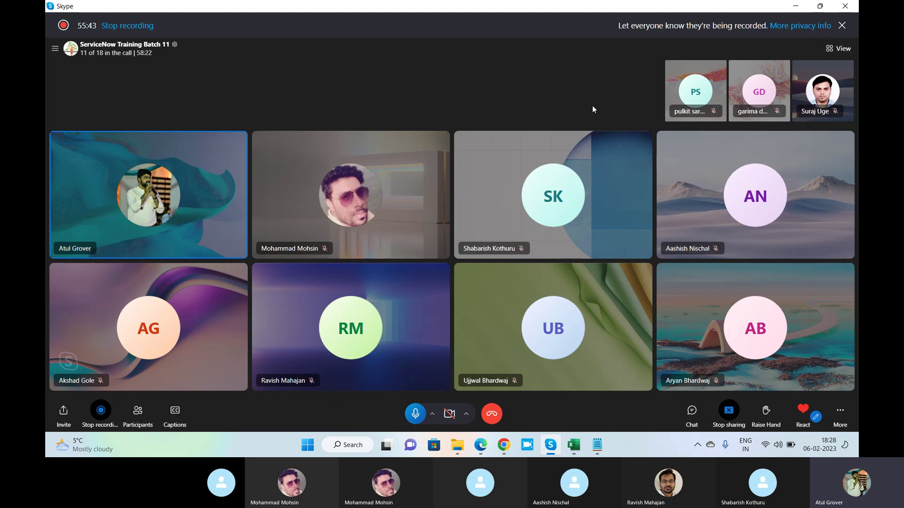
pyautogui.hotkey('alt', 'Tab')
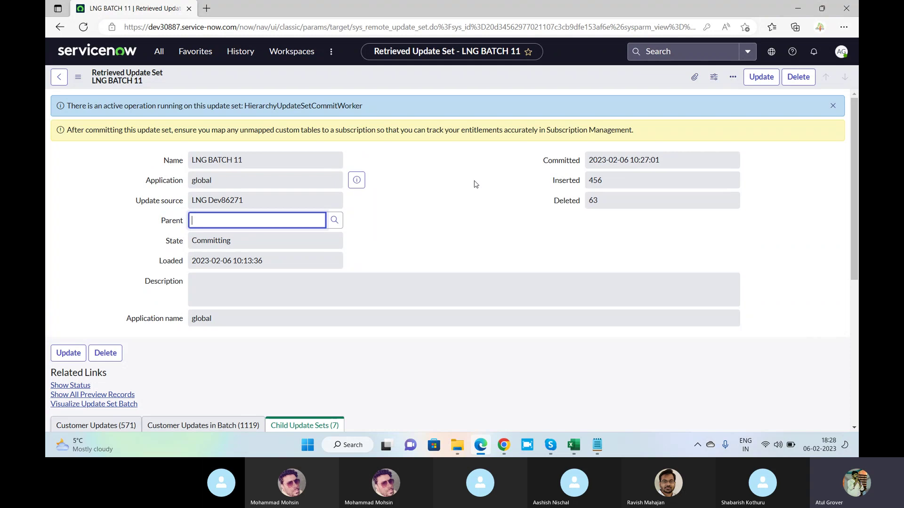
# Reload the committed update set and search the navigator for each imported app by name.
pyautogui.click(83, 29)
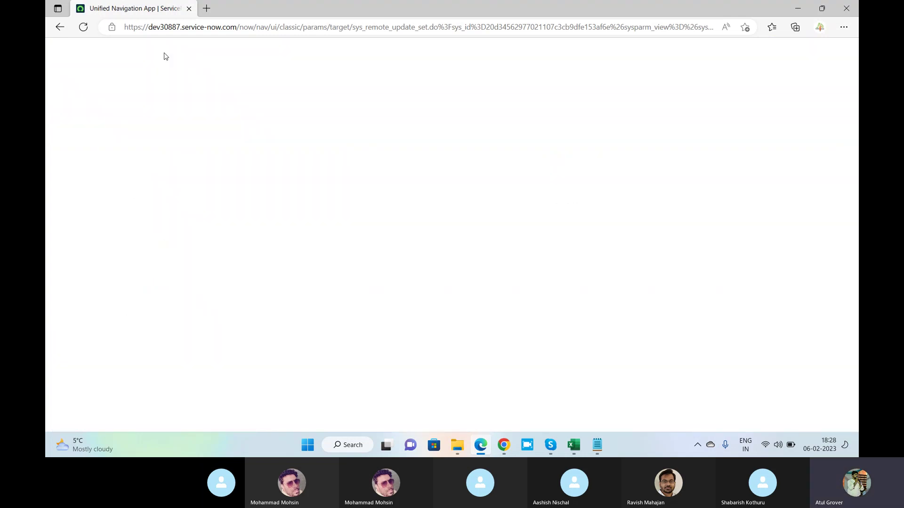
pyautogui.click(161, 53)
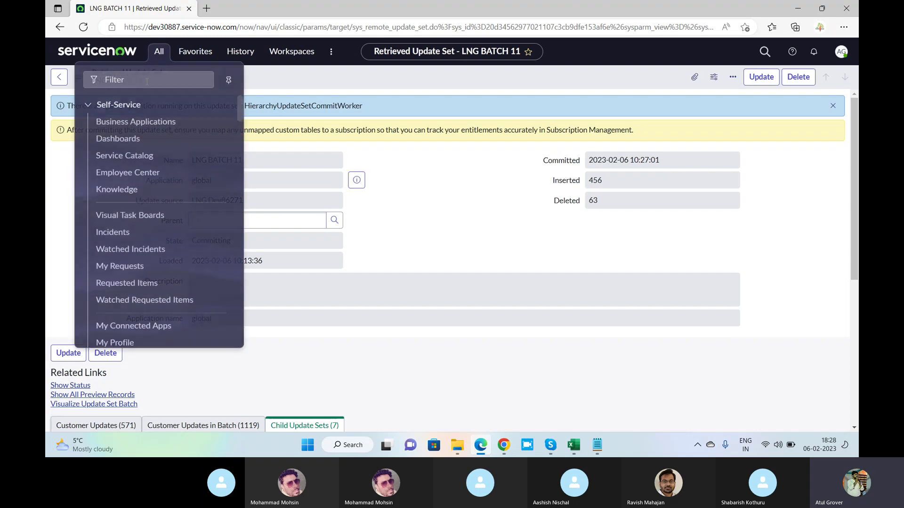
pyautogui.write('neha')
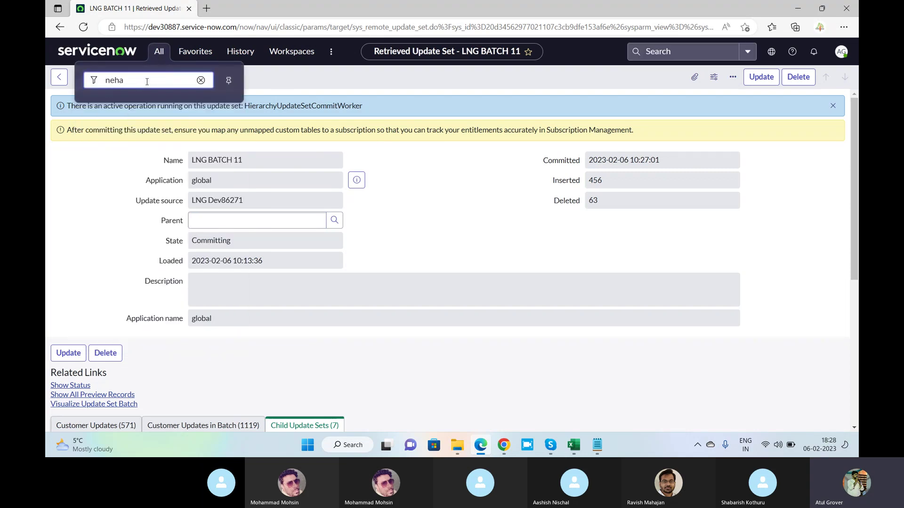
pyautogui.write('l')
pyautogui.press('BackSpace')
pyautogui.press('BackSpace')
pyautogui.press('BackSpace')
pyautogui.press('BackSpace')
pyautogui.press('BackSpace')
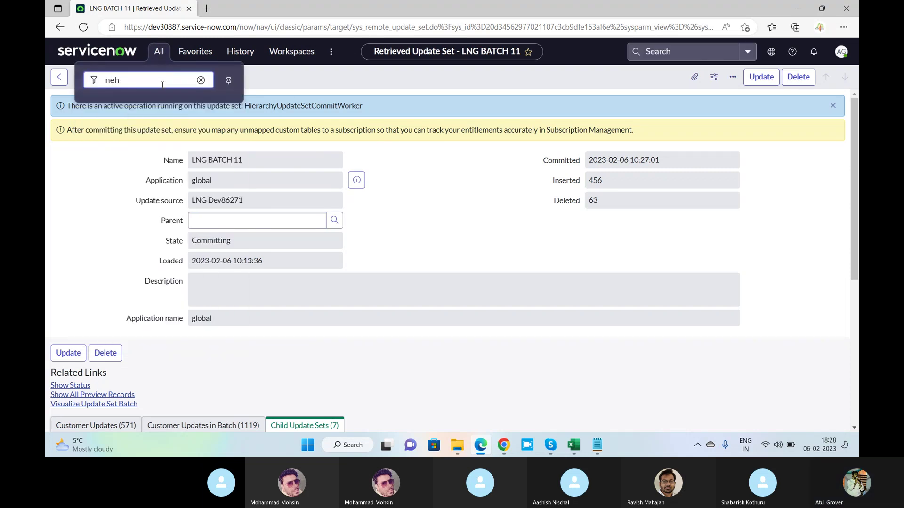
pyautogui.write('Neha')
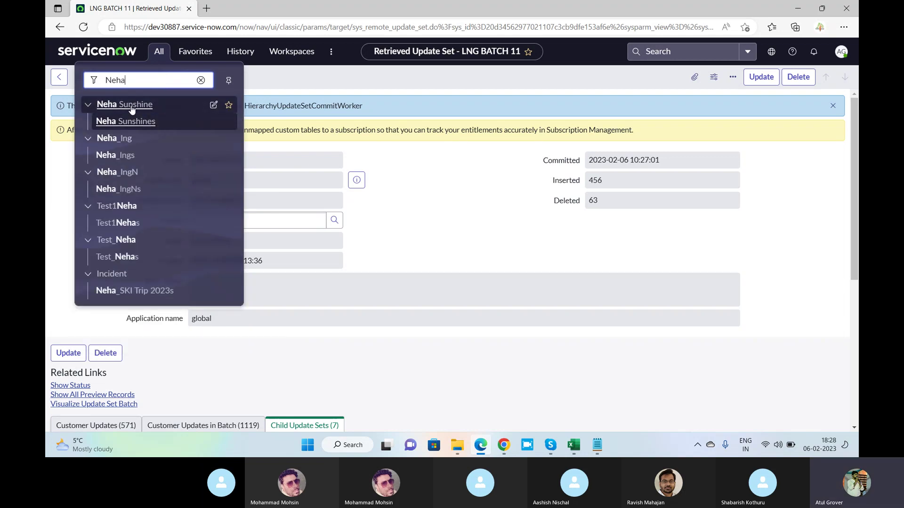
pyautogui.doubleClick(110, 81)
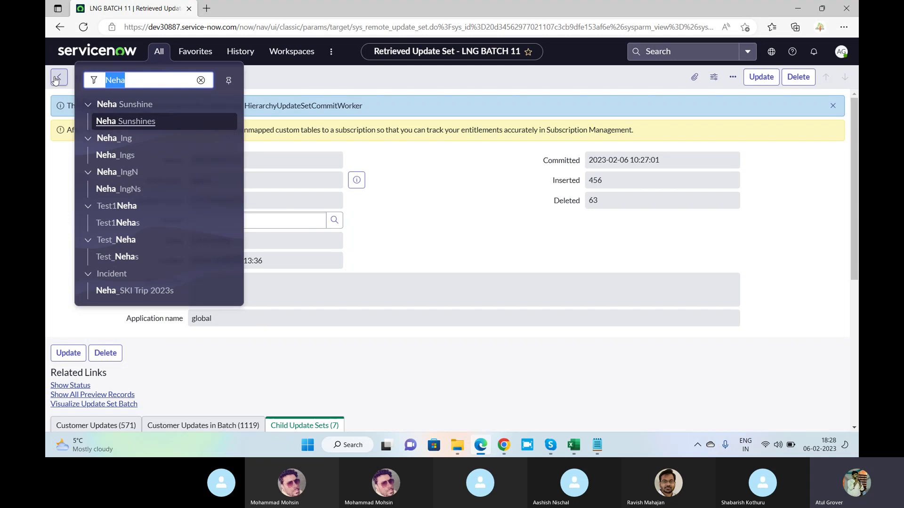
pyautogui.write('pul')
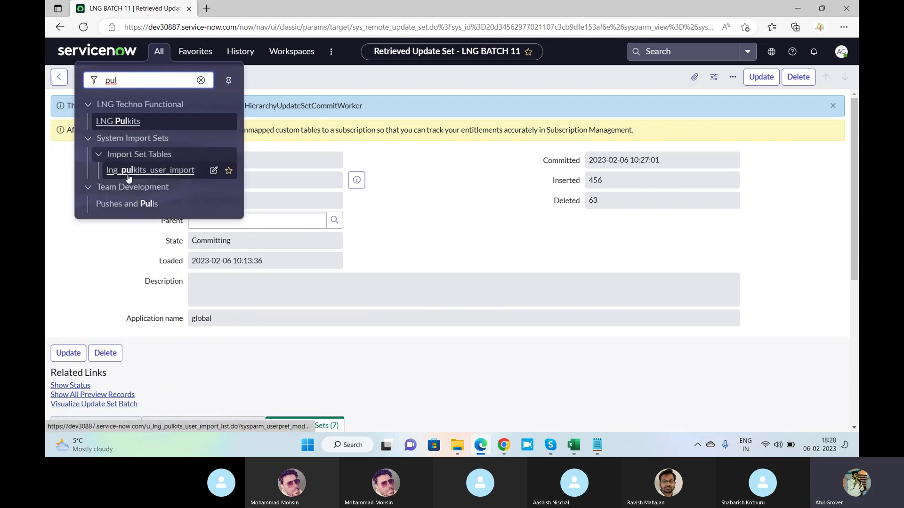
pyautogui.doubleClick(93, 82)
pyautogui.write('ujjwa')
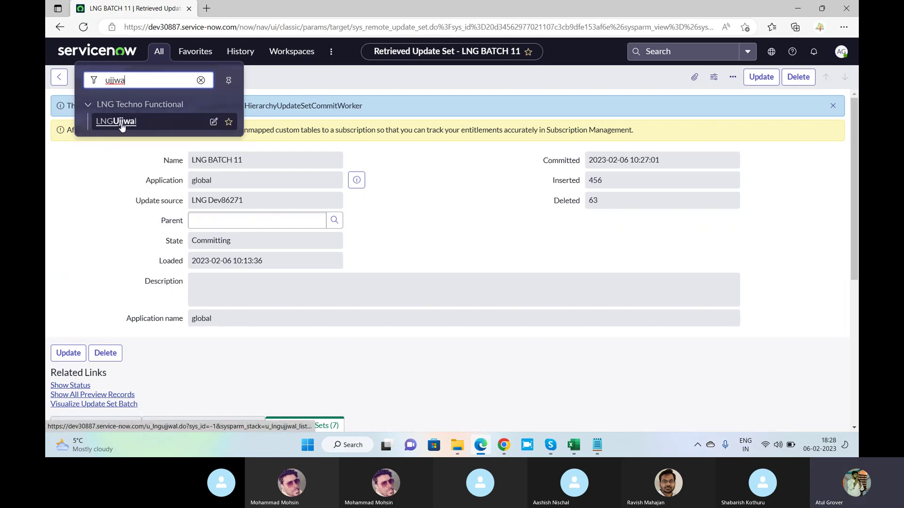
# Filter the navigator for 'portals' to locate the Service Portal Portals module.
pyautogui.doubleClick(123, 80)
pyautogui.write('portraits')
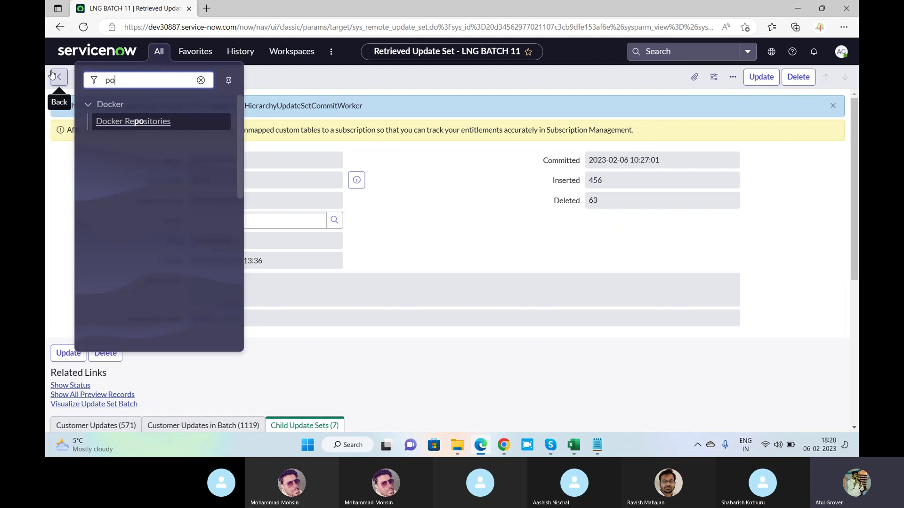
pyautogui.press('BackSpace')
pyautogui.press('BackSpace')
pyautogui.press('BackSpace')
pyautogui.press('BackSpace')
pyautogui.press('BackSpace')
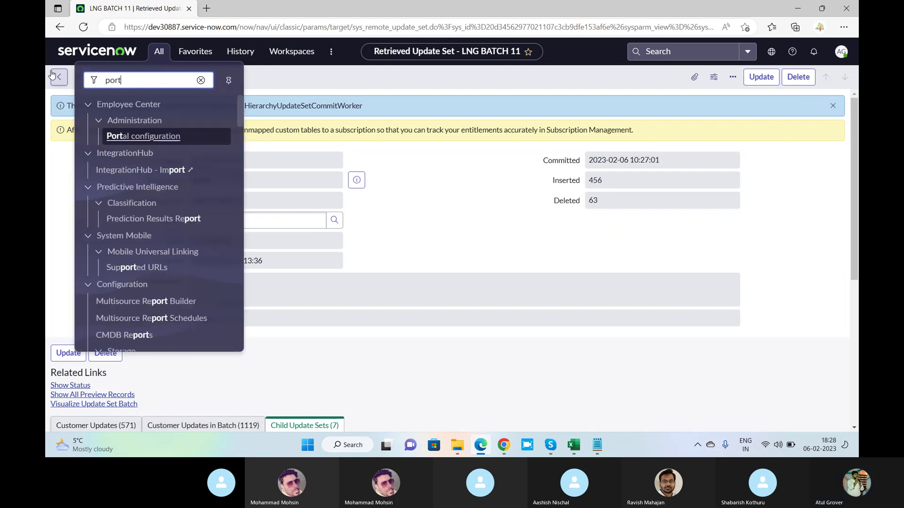
pyautogui.write('a')
pyautogui.press('BackSpace')
pyautogui.press('BackSpace')
pyautogui.write('tasl')
pyautogui.press('BackSpace')
# Open Service Portal > Portals and confirm LearnGrow is listed with URL suffix lng.
pyautogui.write('ls')
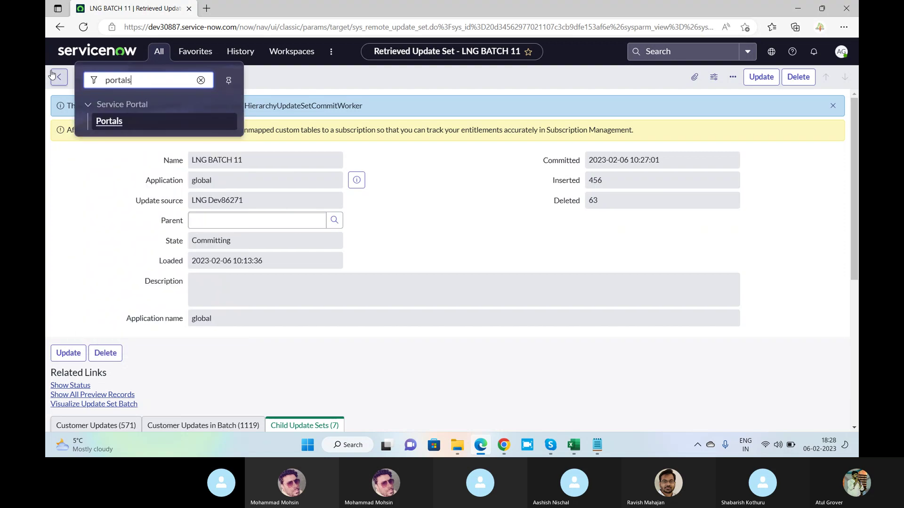
pyautogui.click(118, 122)
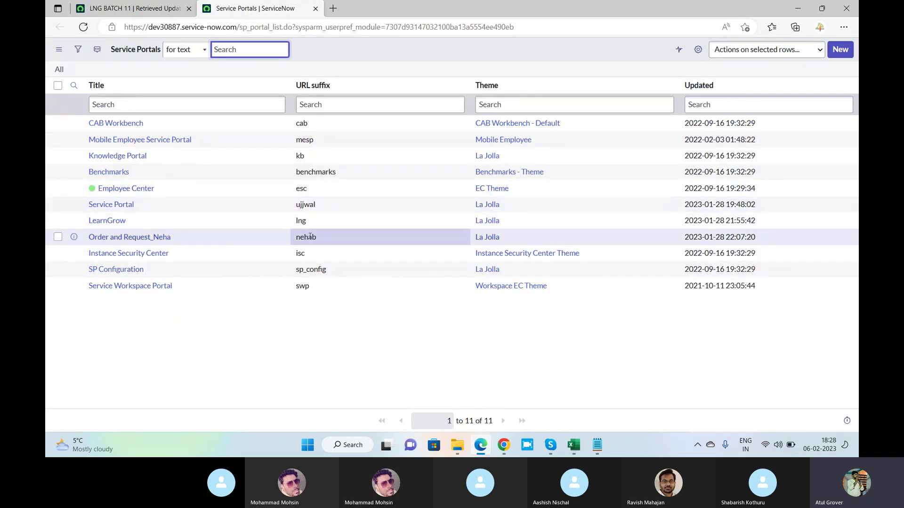
pyautogui.doubleClick(301, 221)
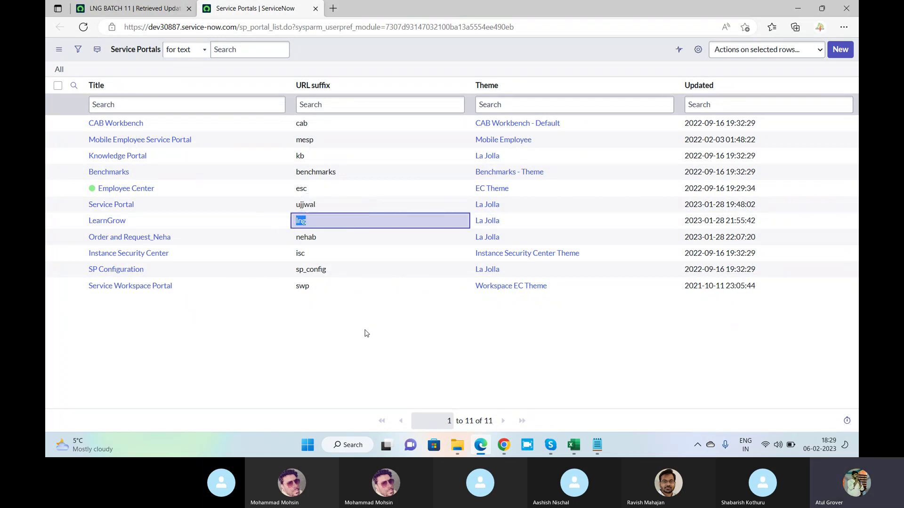
# Return to the update set record tab and then to the Skype call.
pyautogui.click(107, 14)
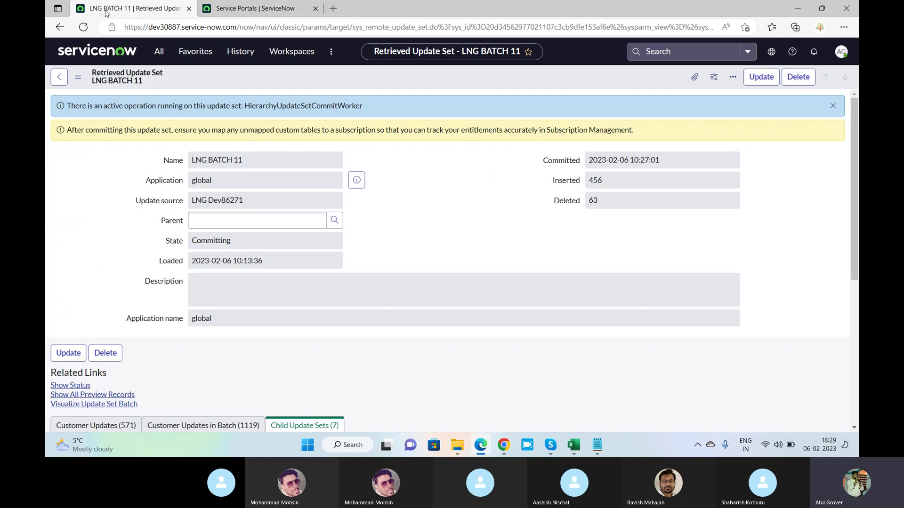
pyautogui.hotkey('ctrl', 'Tab')
pyautogui.hotkey('alt', 'Tab')
pyautogui.press('Tab')
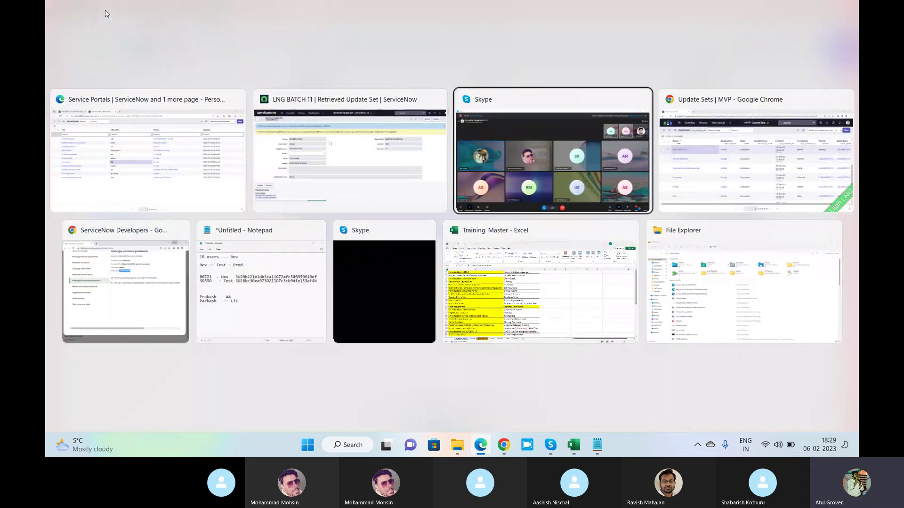
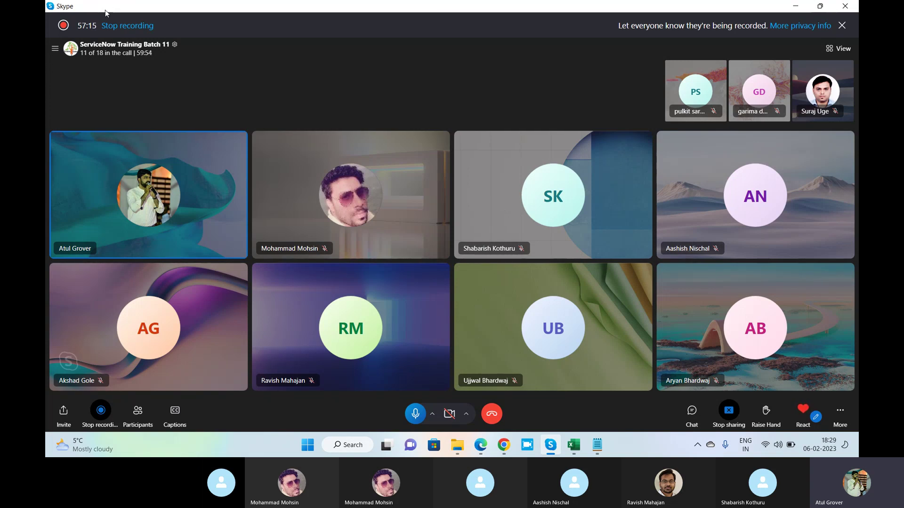
# Bring up the LNG BATCH 11 retrieved update set, then go back to the Skype call.
pyautogui.hotkey('alt', 'Tab')
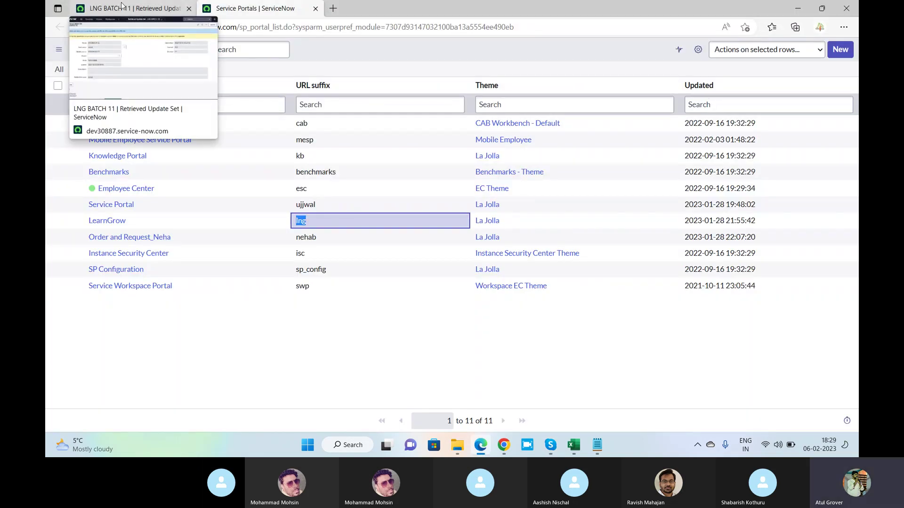
pyautogui.click(121, 7)
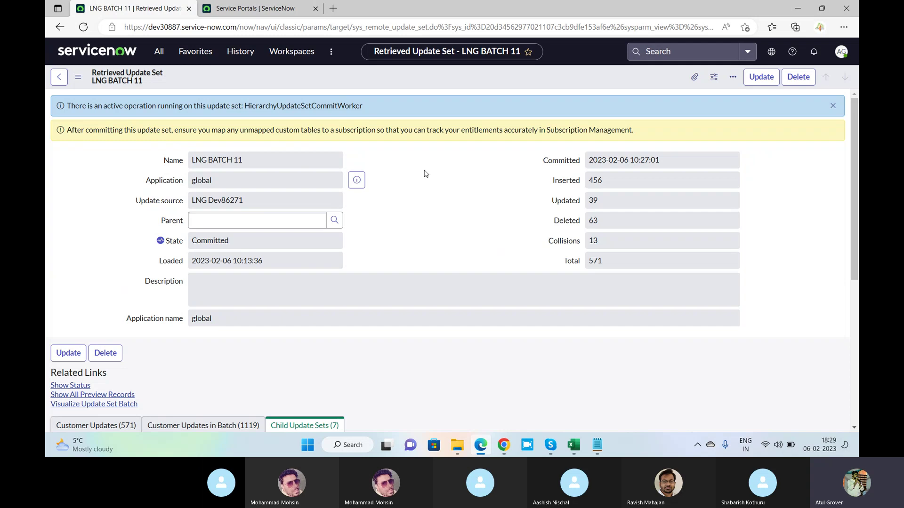
pyautogui.hotkey('alt', 'Tab')
pyautogui.hotkey('alt', 'Tab')
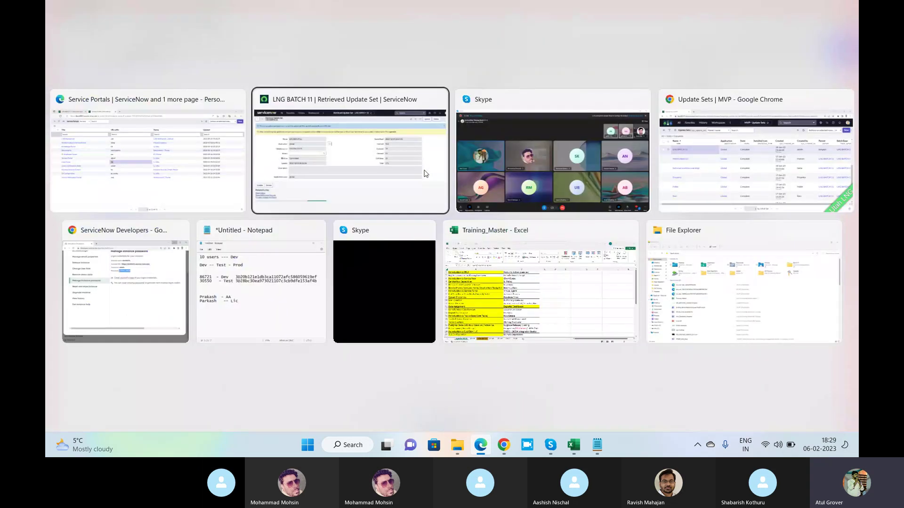
pyautogui.hotkey('alt', 'Tab')
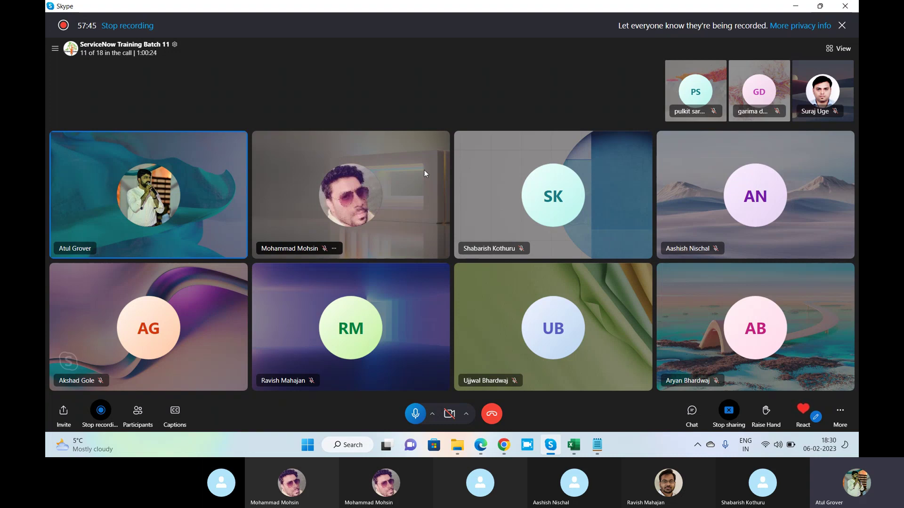
# Save the LNG BATCH 11 retrieved update set record from the header menu and select its name.
pyautogui.hotkey('alt', 'Tab')
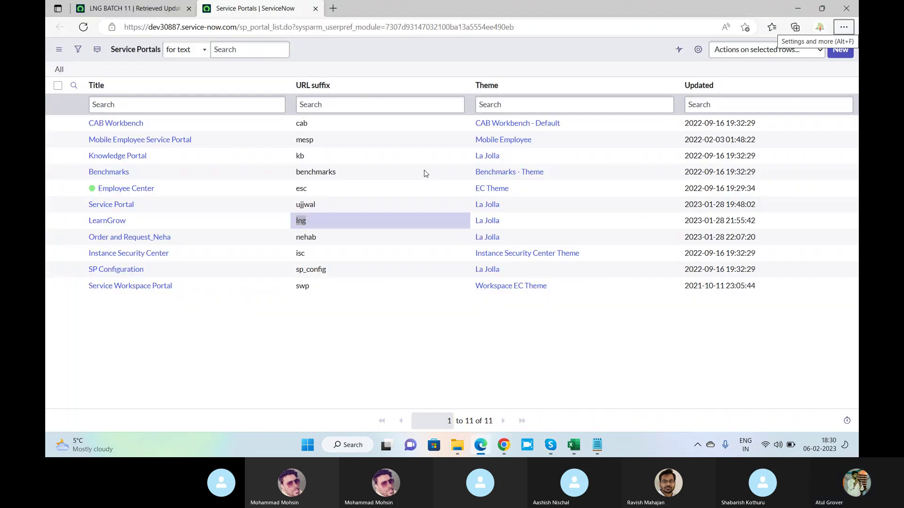
pyautogui.click(113, 10)
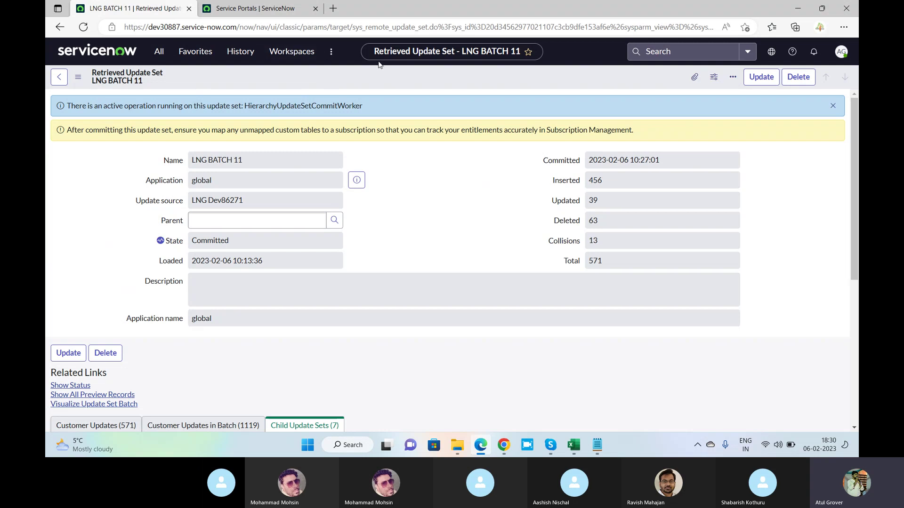
pyautogui.rightClick(386, 75)
pyautogui.click(396, 82)
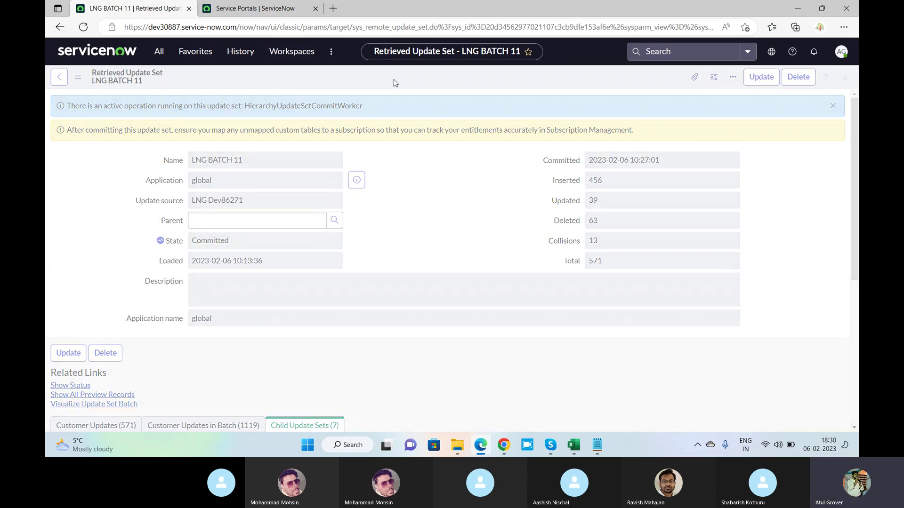
pyautogui.moveTo(258, 161); pyautogui.dragTo(188, 168)
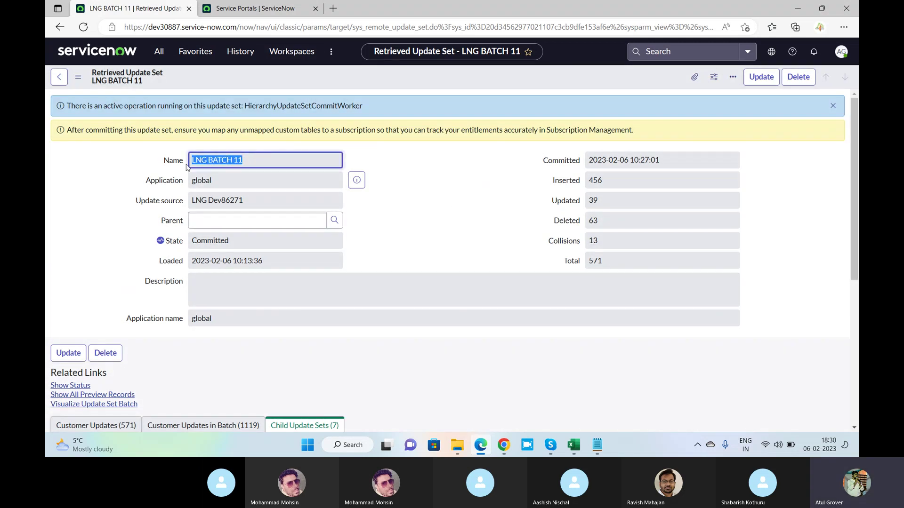
# Filter the navigator for 'local u' and open LNG BATCH 11 from Local Update Sets.
pyautogui.click(159, 52)
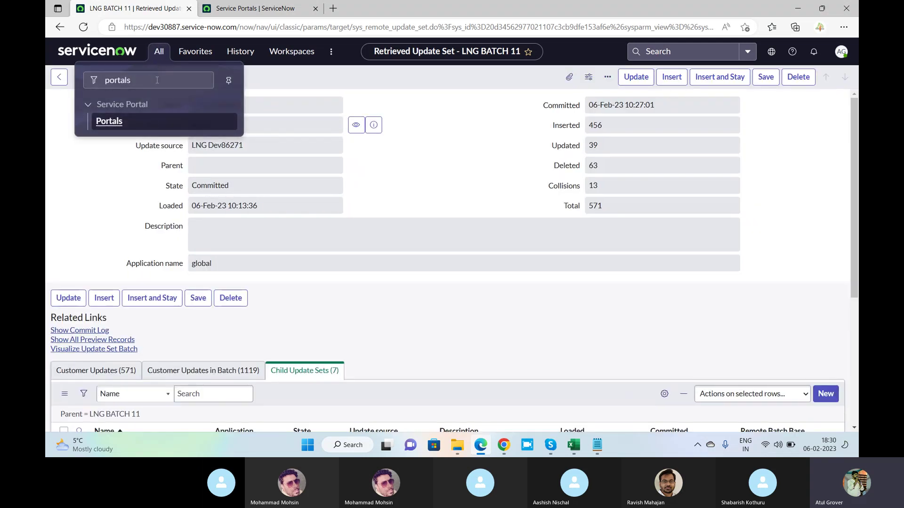
pyautogui.moveTo(157, 80); pyautogui.dragTo(57, 81)
pyautogui.write('local ')
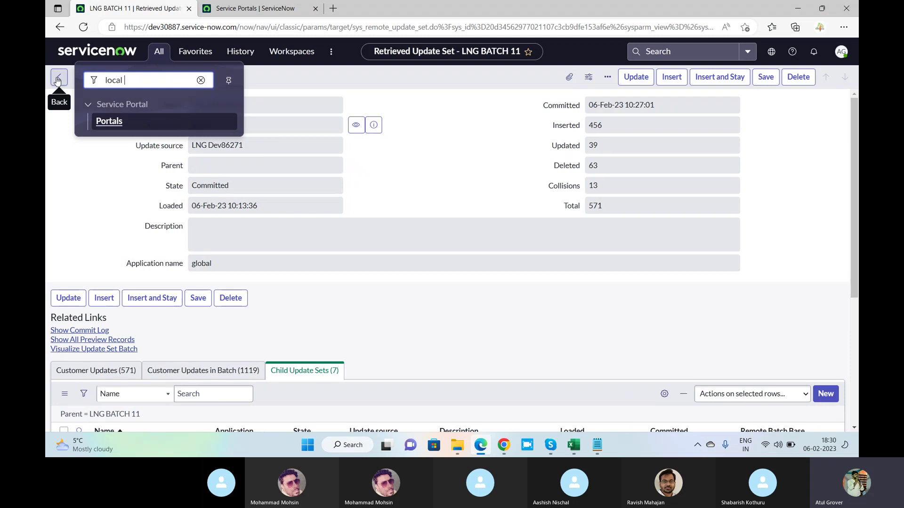
pyautogui.write('u')
pyautogui.click(110, 122)
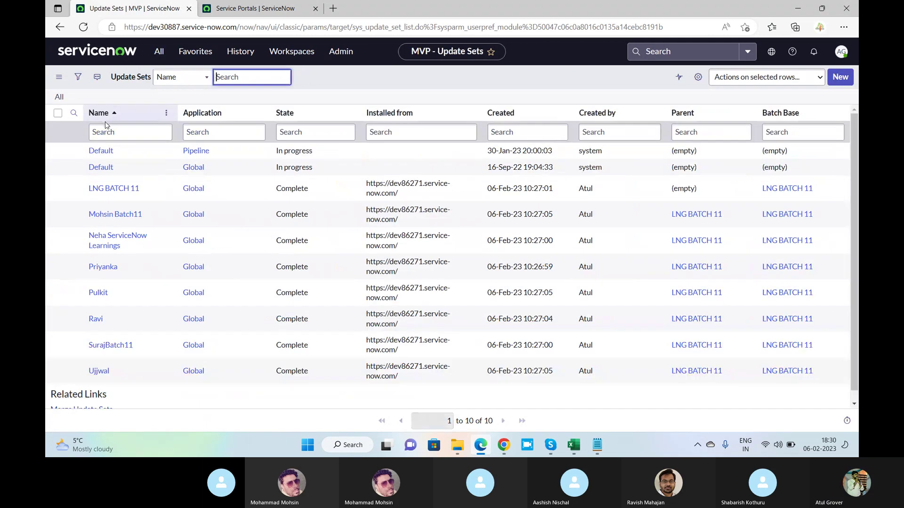
pyautogui.click(108, 193)
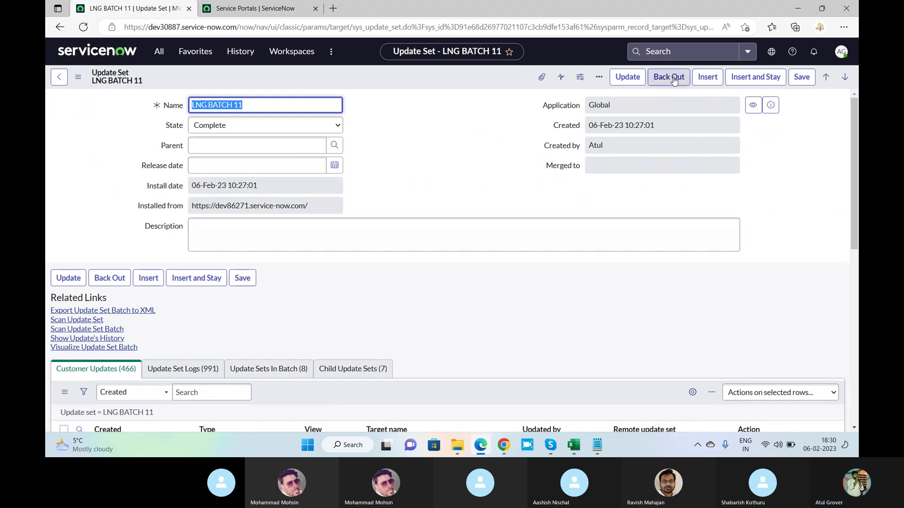
pyautogui.hotkey('alt', 'Tab')
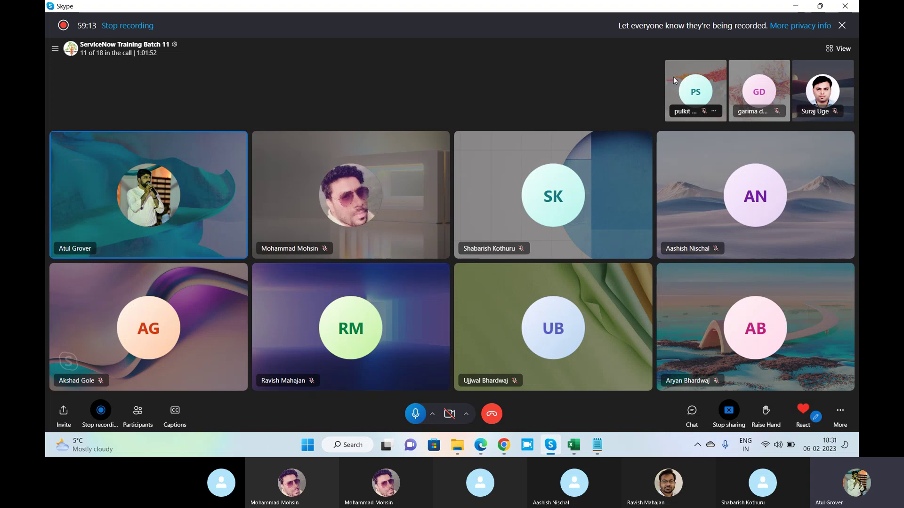
pyautogui.hotkey('alt', 'Tab')
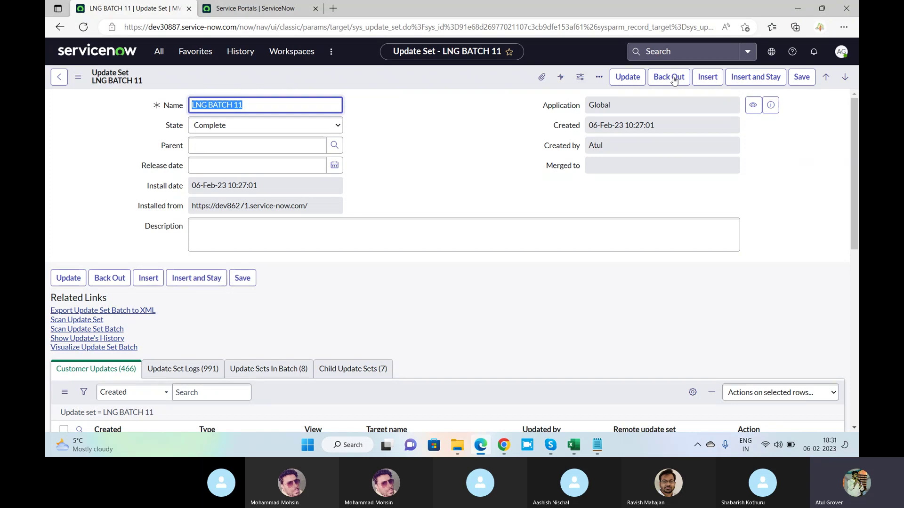
pyautogui.hotkey('alt', 'Tab')
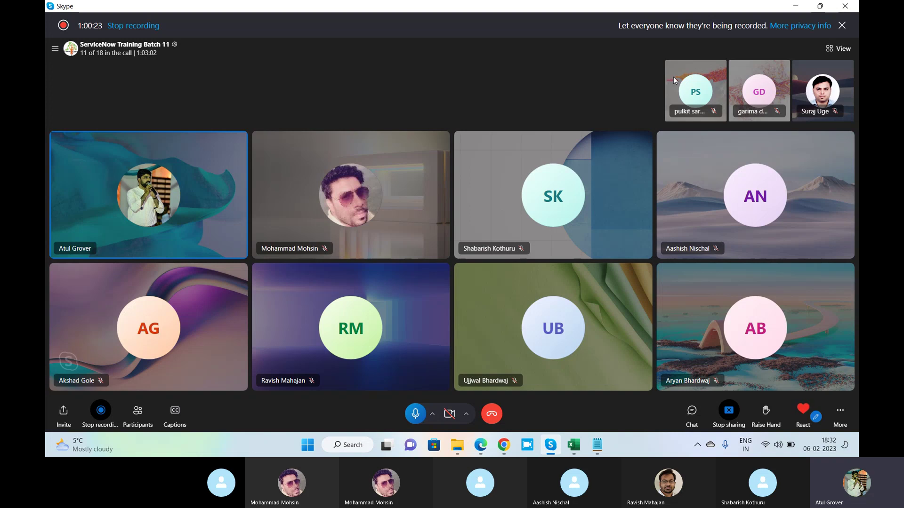
pyautogui.hotkey('alt', 'Tab')
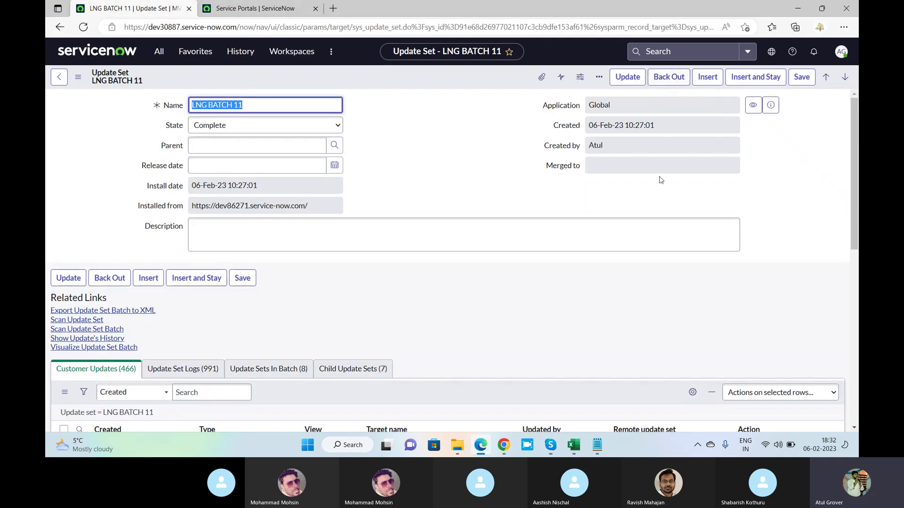
# Back out LNG BATCH 11 and proceed, which fails with 'Found 10 problems'.
pyautogui.click(666, 78)
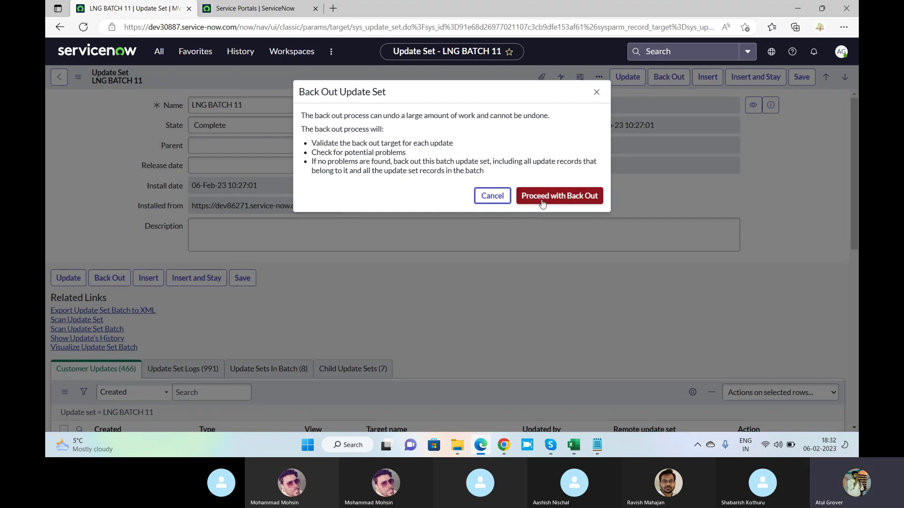
pyautogui.moveTo(311, 143); pyautogui.dragTo(457, 146)
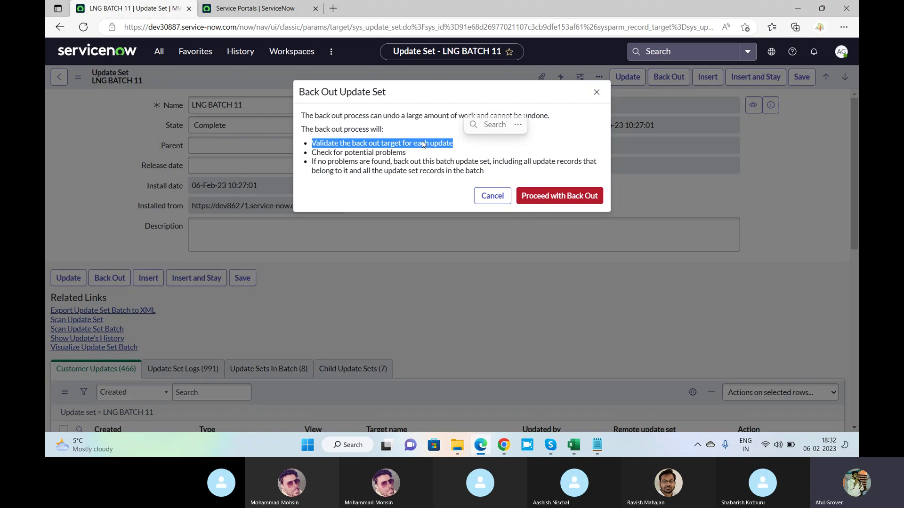
pyautogui.click(340, 151)
pyautogui.moveTo(340, 151); pyautogui.dragTo(408, 153)
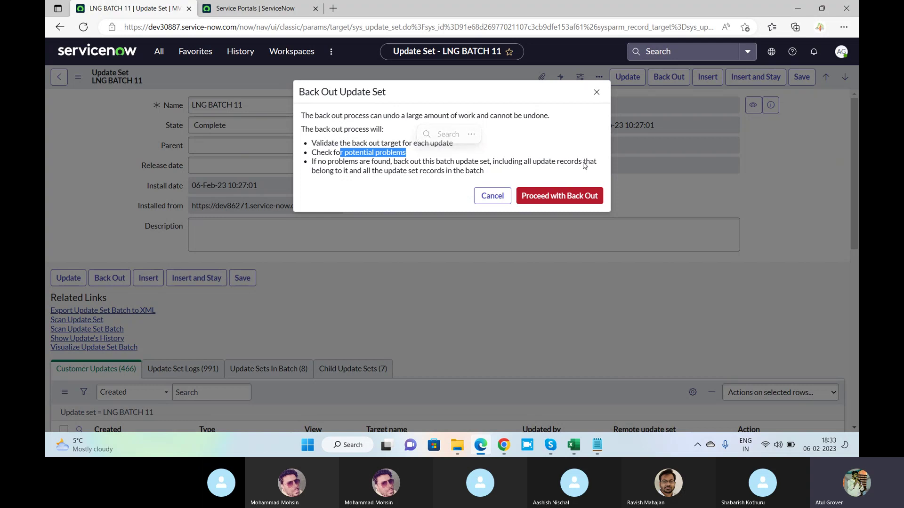
pyautogui.click(371, 172)
pyautogui.moveTo(371, 172); pyautogui.dragTo(490, 178)
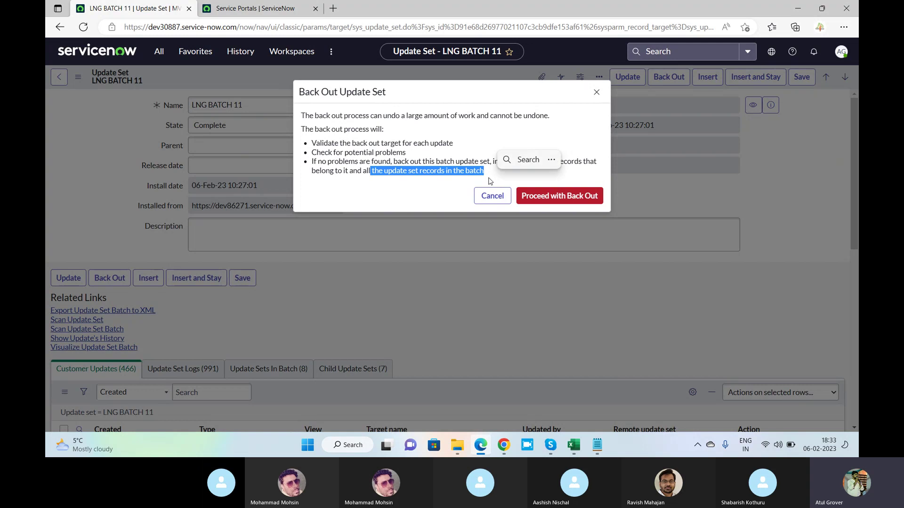
pyautogui.click(559, 196)
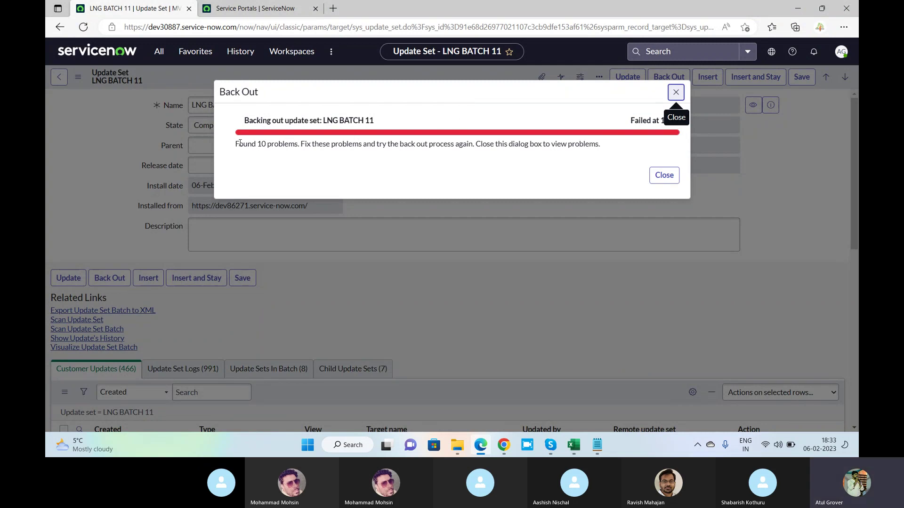
pyautogui.moveTo(236, 143); pyautogui.dragTo(599, 150)
# Close the back-out result and inspect the ten Backout Problems records marked Do Nothing.
pyautogui.click(666, 179)
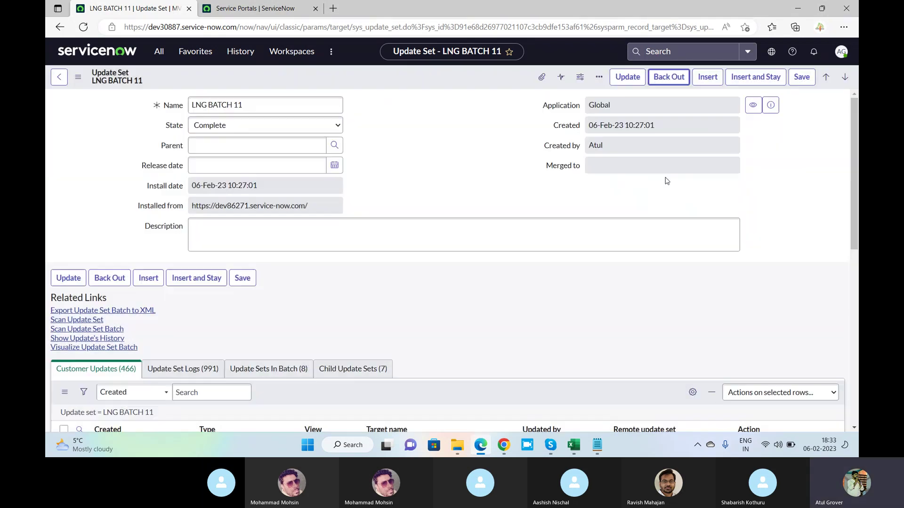
pyautogui.scroll(-3, 448, 148)
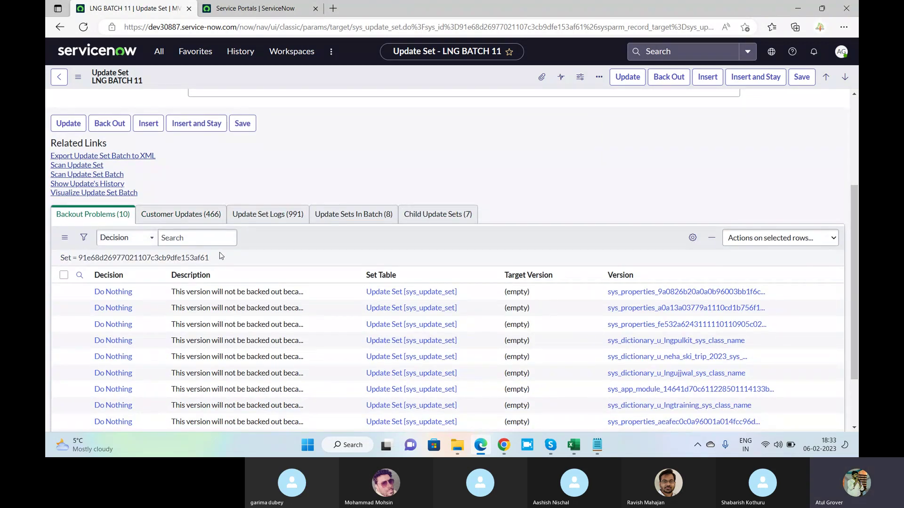
pyautogui.scroll(-2, 235, 258)
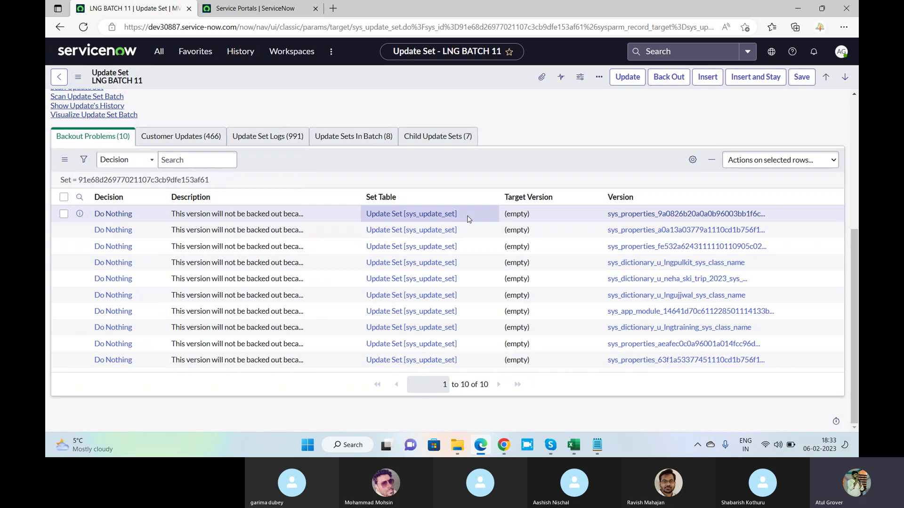
pyautogui.hotkey('alt', 'Tab')
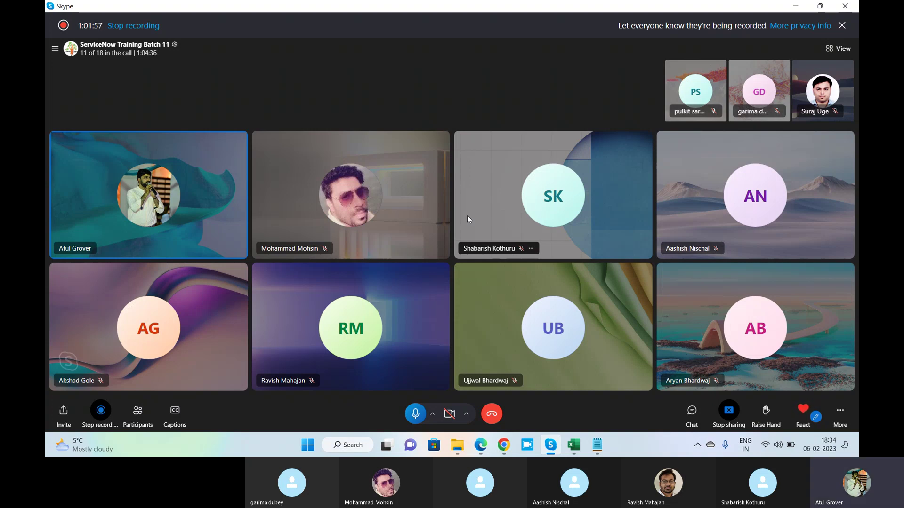
pyautogui.hotkey('alt', 'Tab')
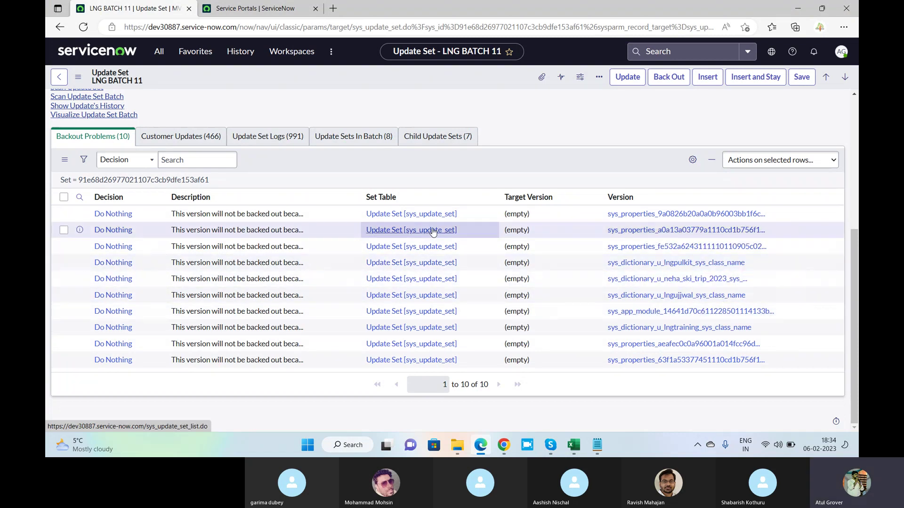
pyautogui.hotkey('alt', 'Tab')
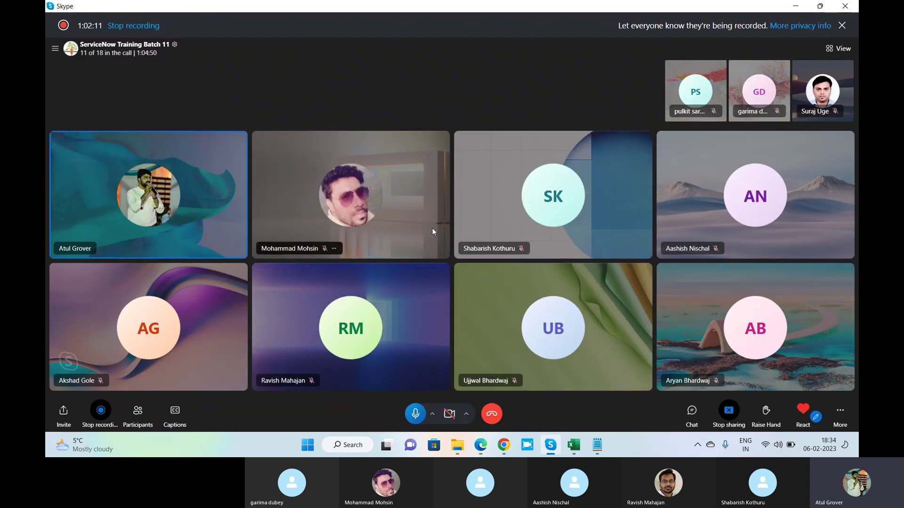
pyautogui.hotkey('alt', 'Tab')
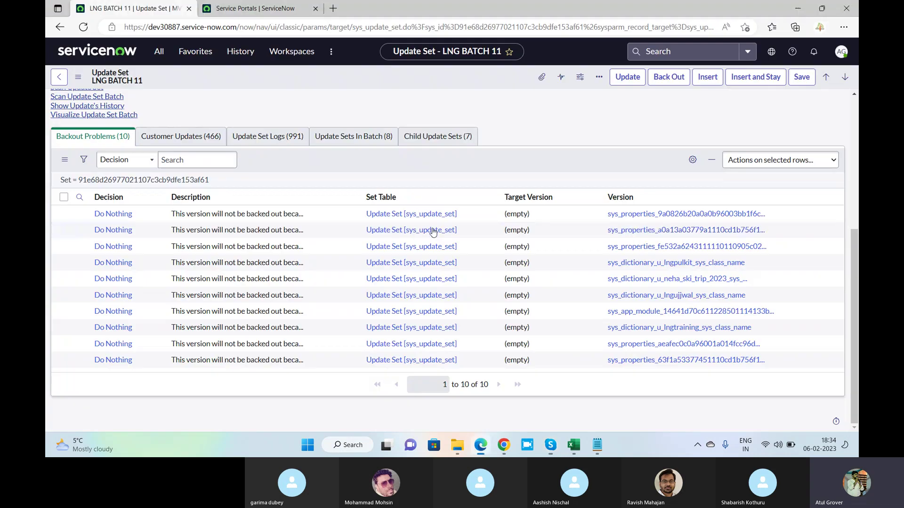
pyautogui.scroll(4, 518, 215)
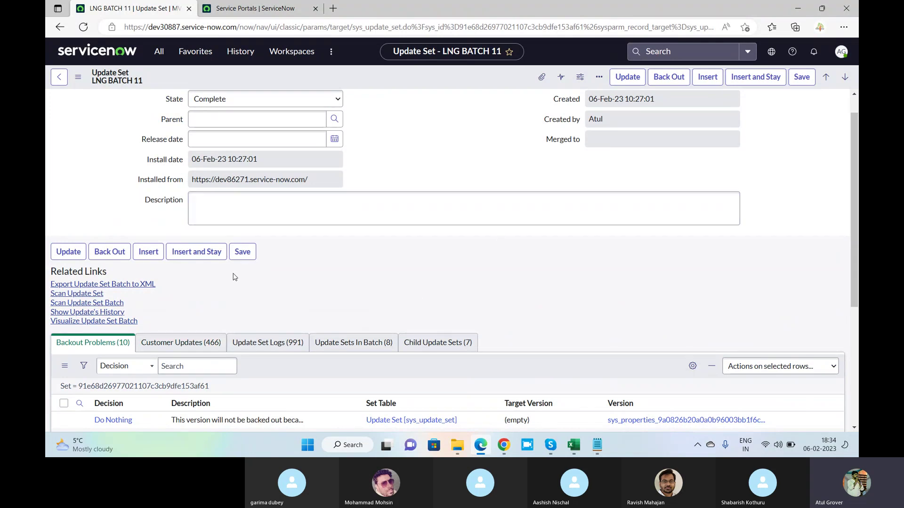
pyautogui.scroll(-3, 234, 278)
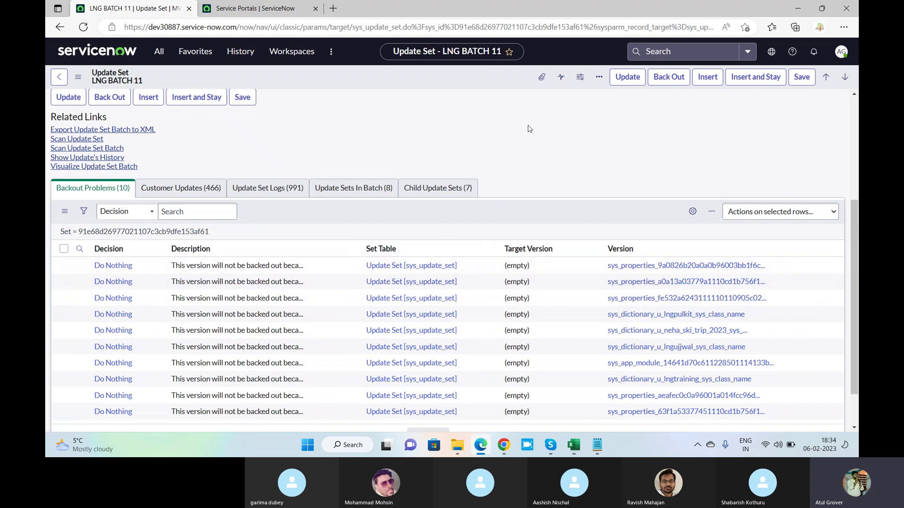
# Start and confirm the LNG BATCH 11 back-out, review its field removals, then return to Skype.
pyautogui.click(668, 83)
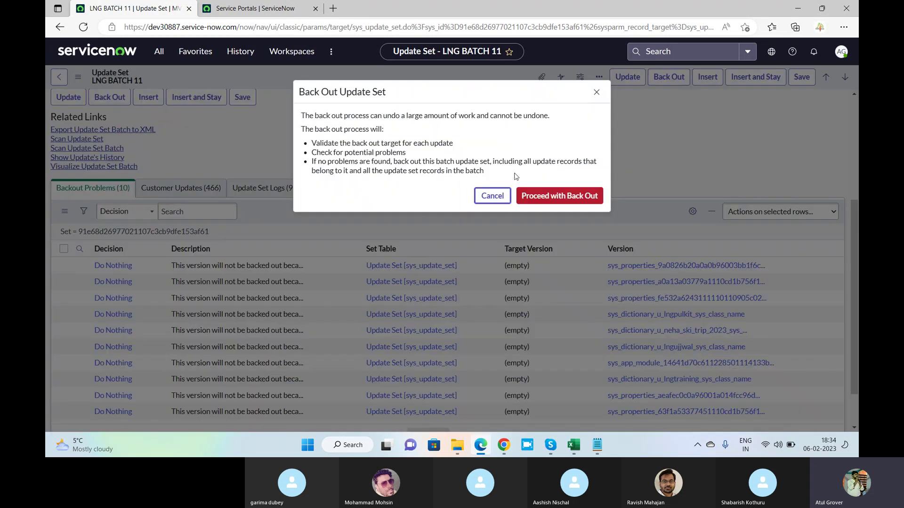
pyautogui.click(544, 198)
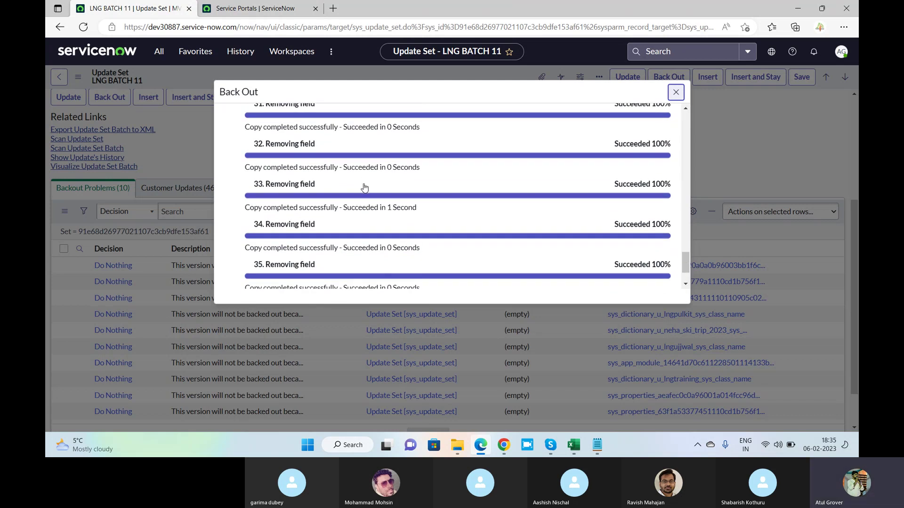
pyautogui.scroll(15, 365, 188)
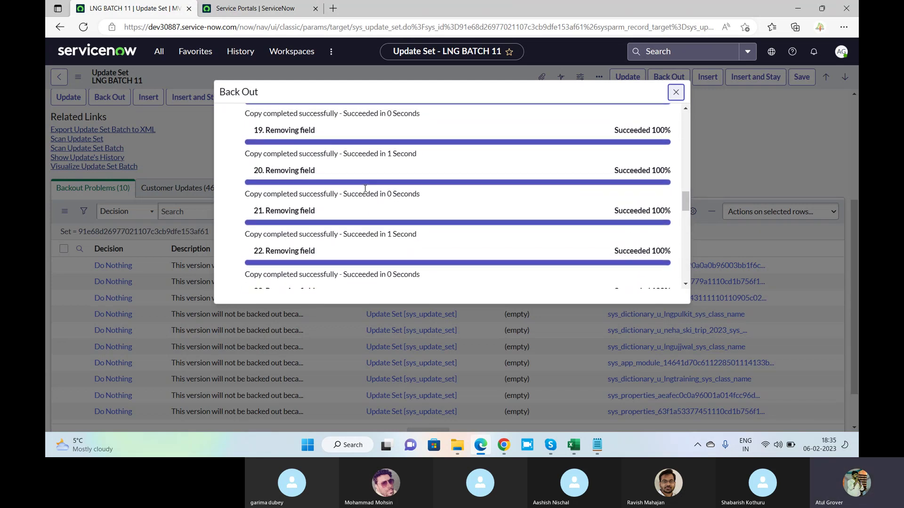
pyautogui.scroll(15, 365, 188)
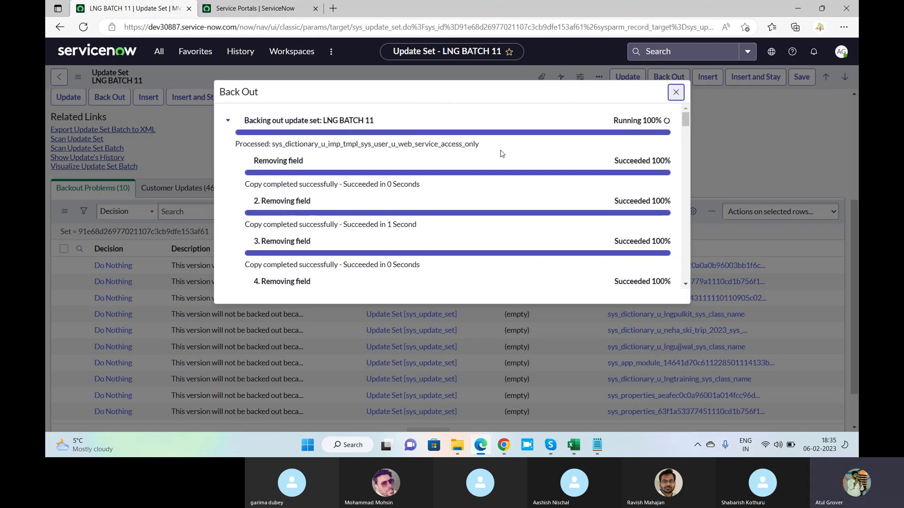
pyautogui.hotkey('alt', 'Tab')
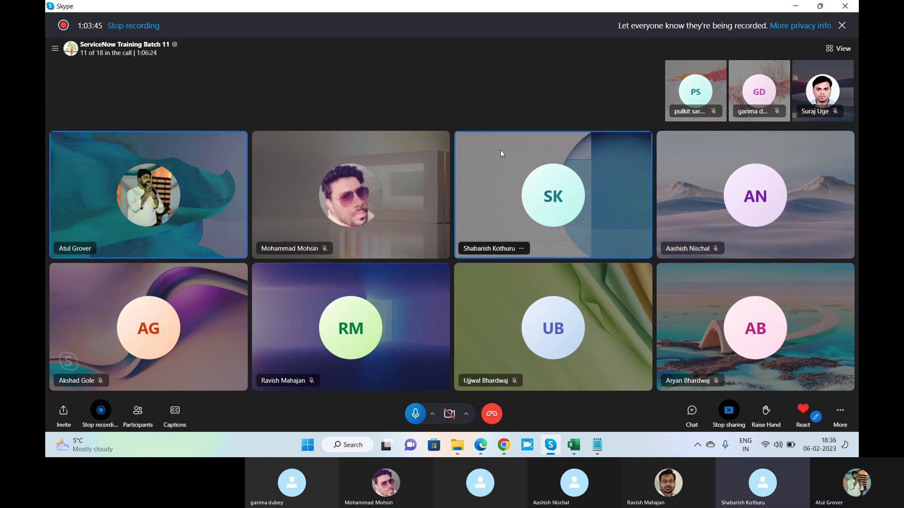
# Return from the Skype call to the running LNG BATCH 11 back-out progress.
pyautogui.hotkey('alt', 'Tab')
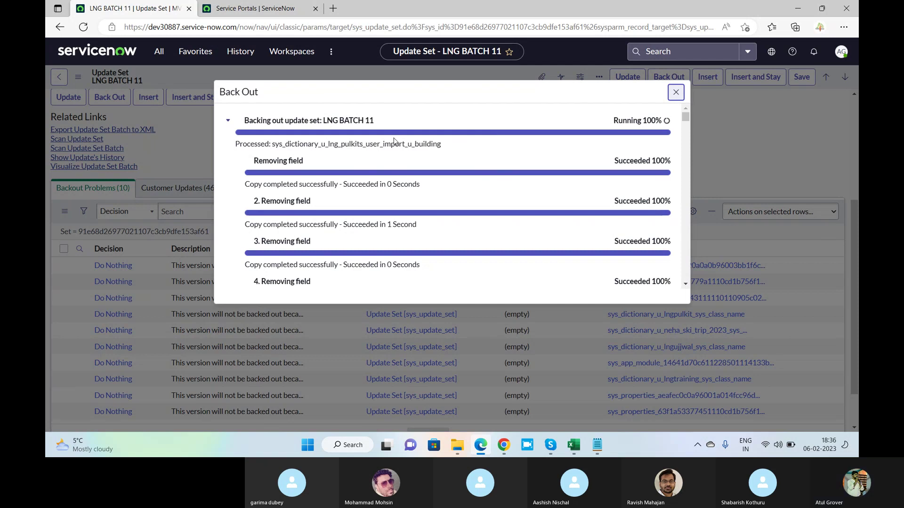
# Scroll through the back-out progress as more LNG BATCH 11 records are processed.
pyautogui.scroll(-3, 400, 142)
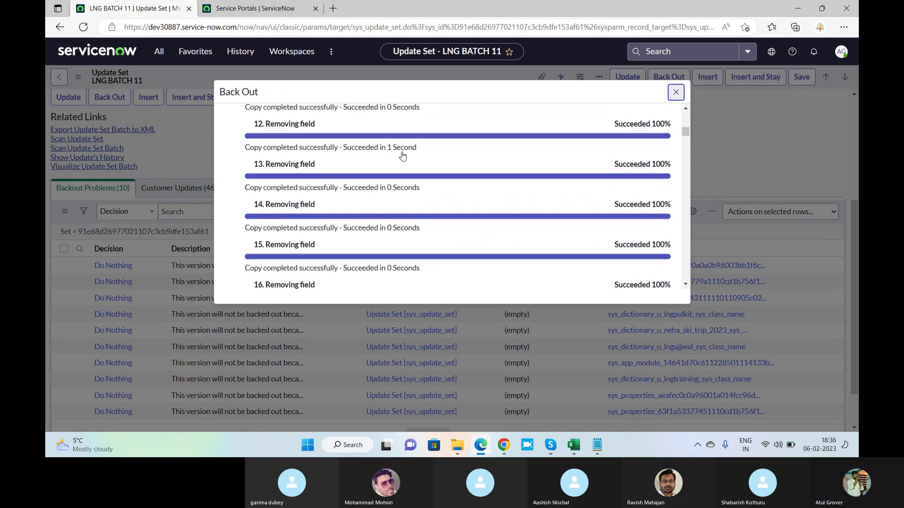
pyautogui.moveTo(690, 146); pyautogui.dragTo(676, 86)
pyautogui.hotkey('alt', 'Tab')
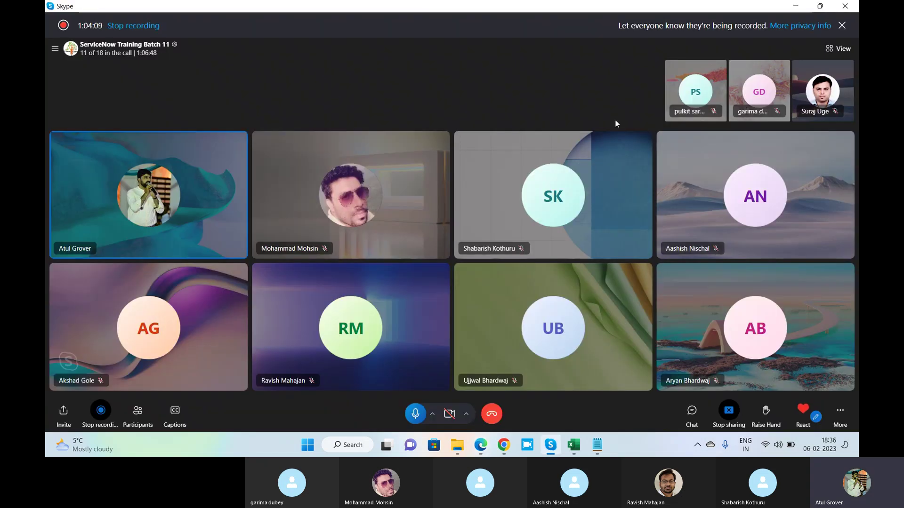
pyautogui.hotkey('alt', 'Tab')
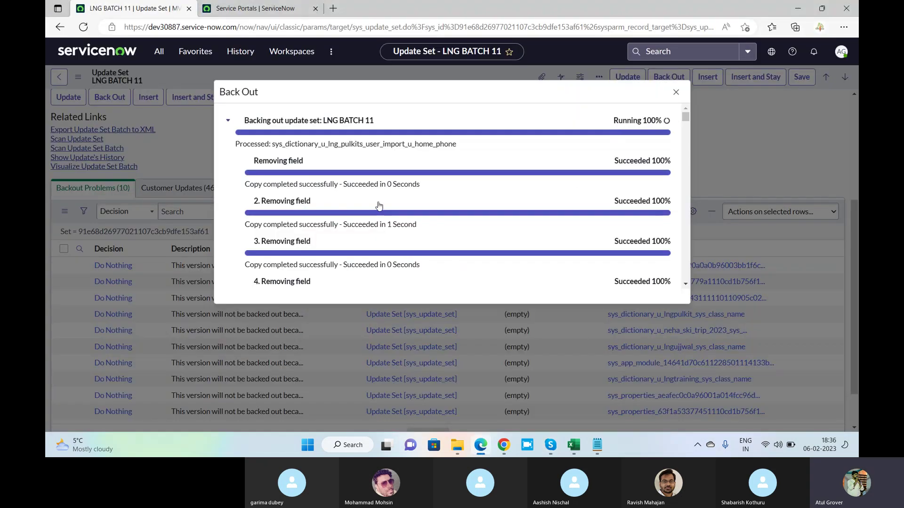
pyautogui.scroll(-2, 379, 206)
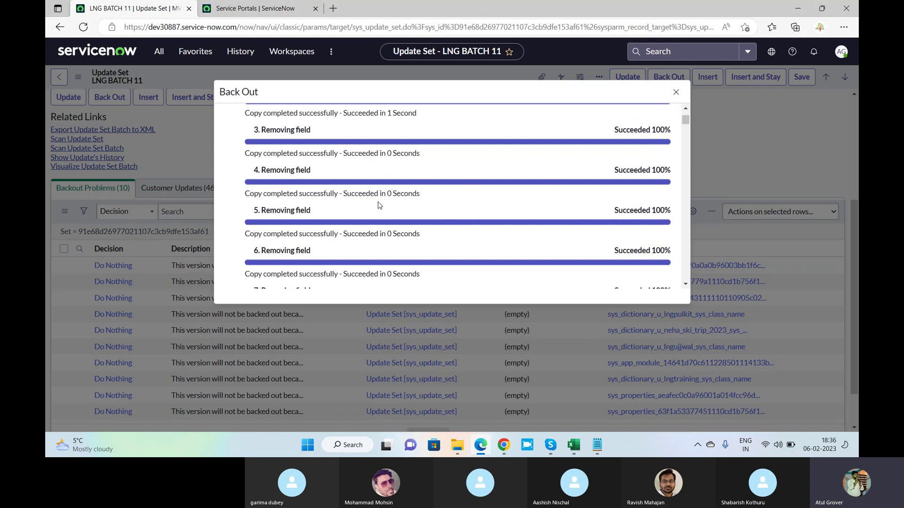
pyautogui.scroll(-2, 379, 205)
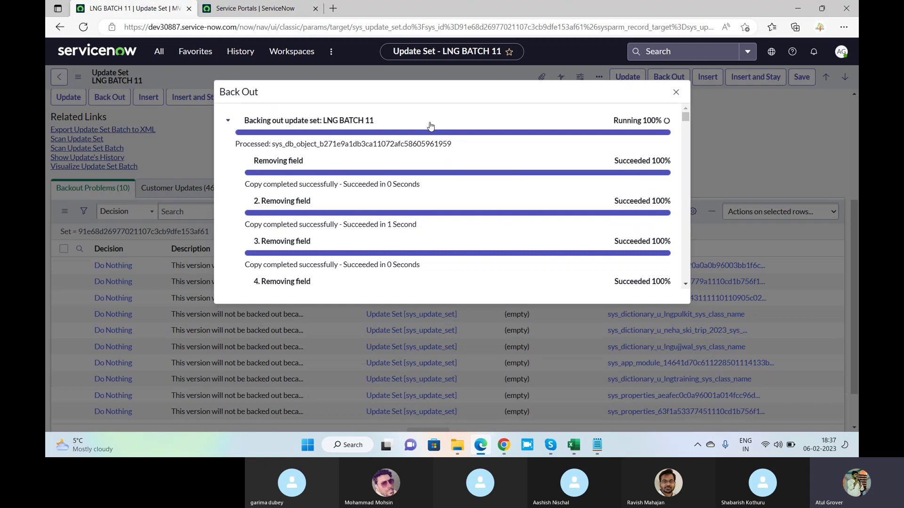
# Collapse the back-out's individual step list, then go back to the Skype call.
pyautogui.hotkey('alt', 'Tab')
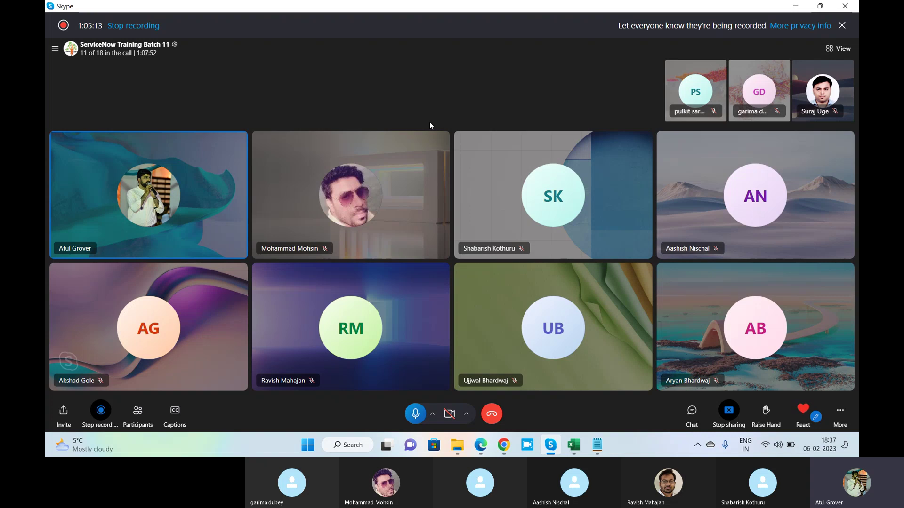
pyautogui.hotkey('alt', 'Tab')
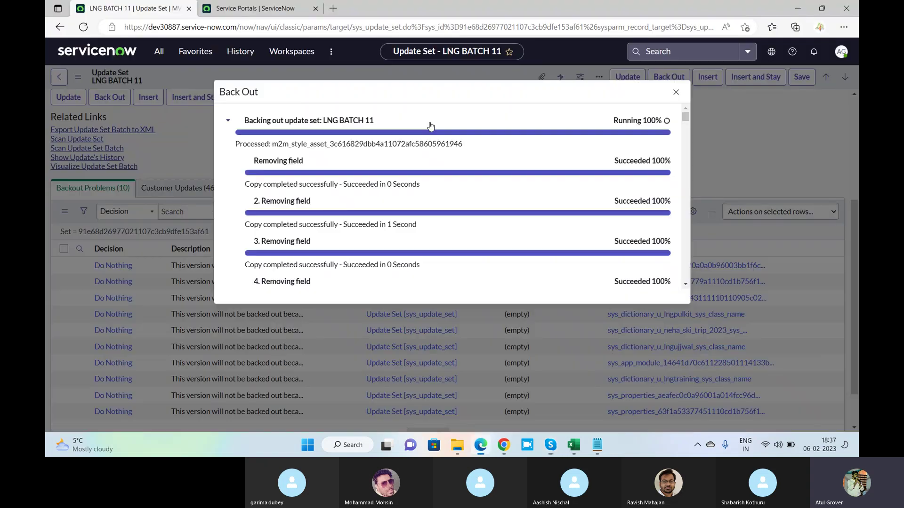
pyautogui.scroll(-5, 485, 163)
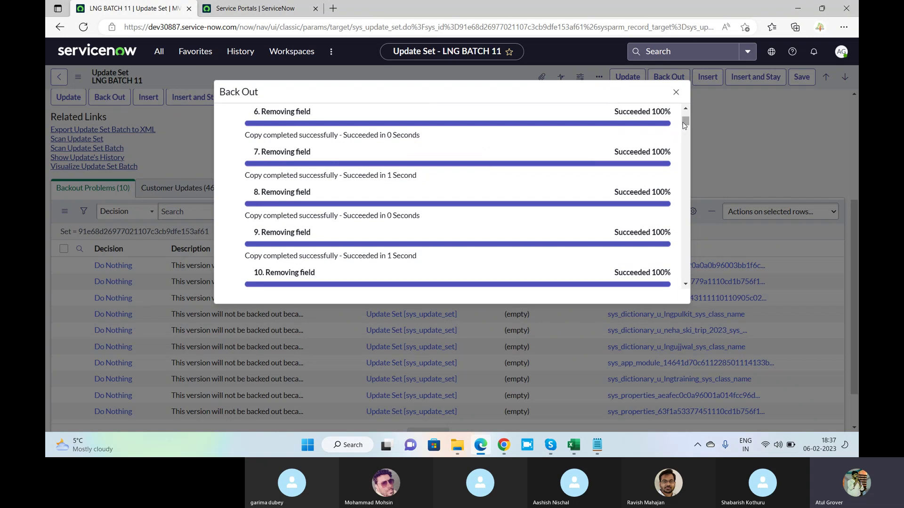
pyautogui.moveTo(685, 122); pyautogui.dragTo(687, 111)
pyautogui.click(231, 122)
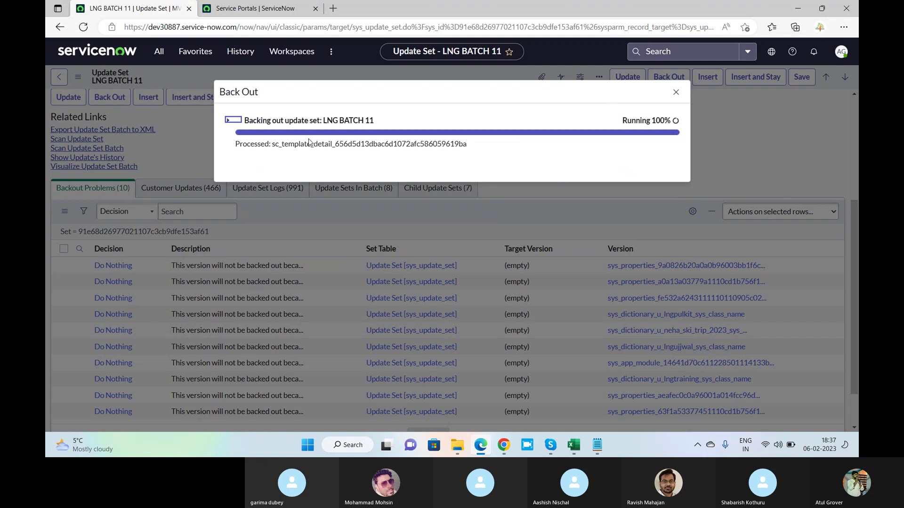
pyautogui.hotkey('alt', 'Tab')
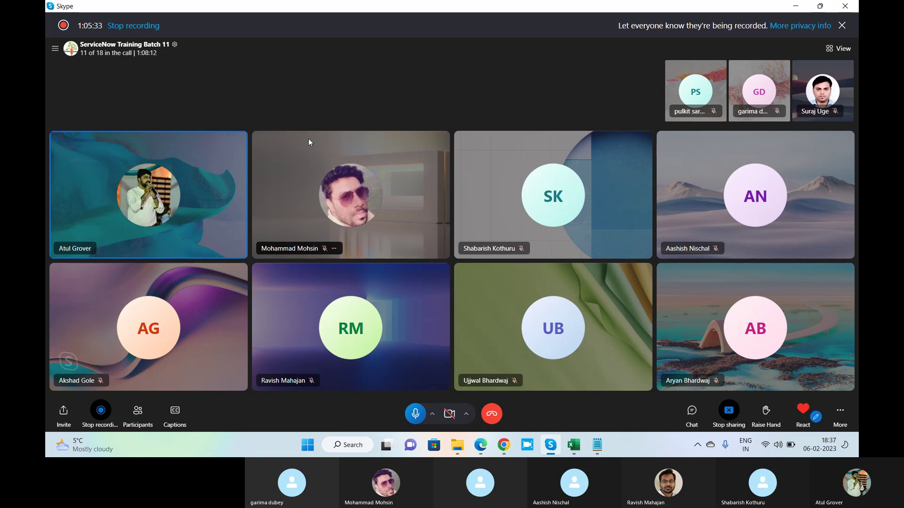
# Bring the ServiceNow back-out dialog in front of Skype via the Edge taskbar icon.
pyautogui.click(480, 446)
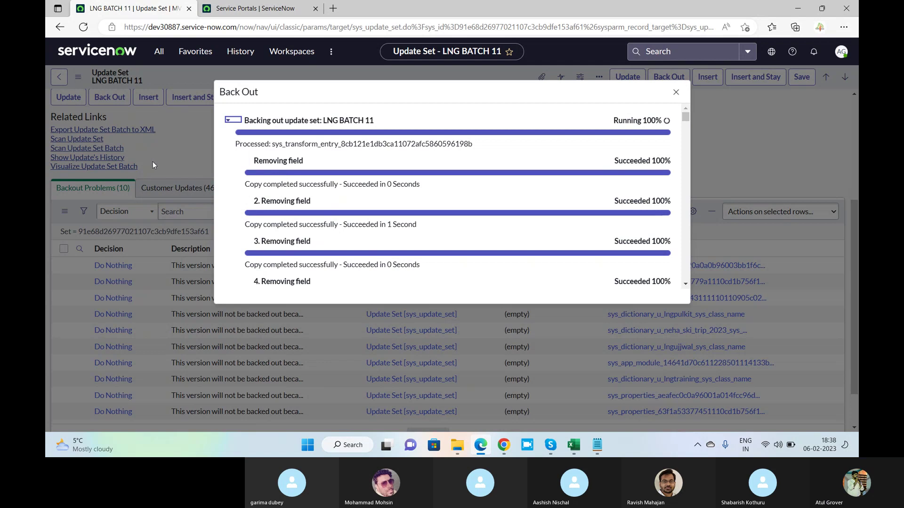
# Check a child update set of LNG BATCH 11, then view the back-out result: Failed at 100%.
pyautogui.moveTo(512, 450)
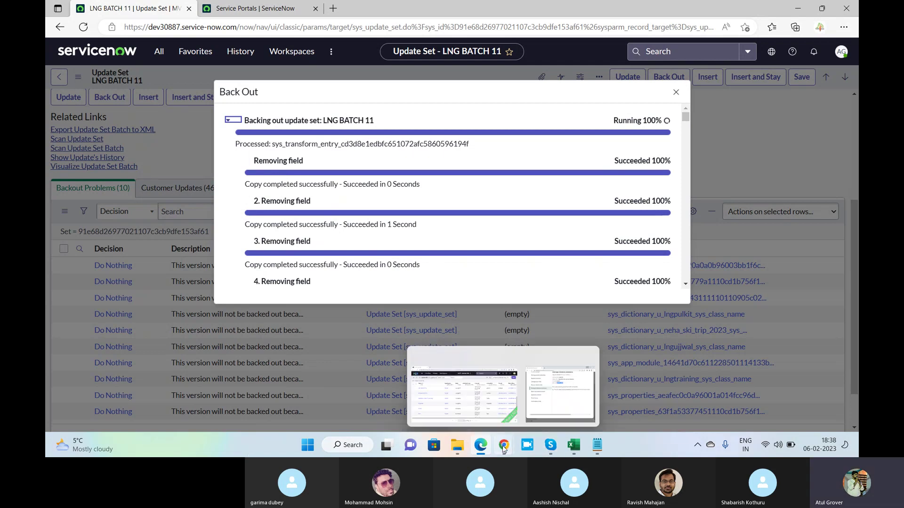
pyautogui.click(489, 409)
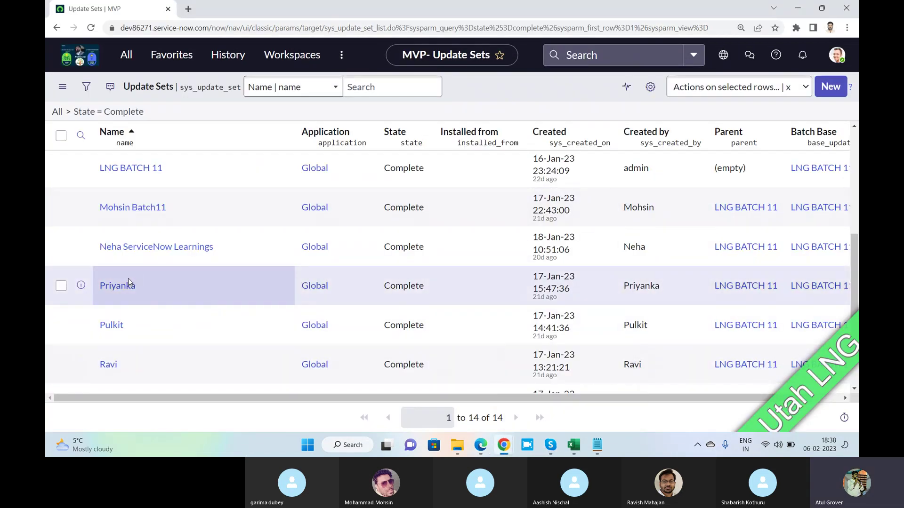
pyautogui.scroll(-1, 128, 278)
pyautogui.click(155, 197)
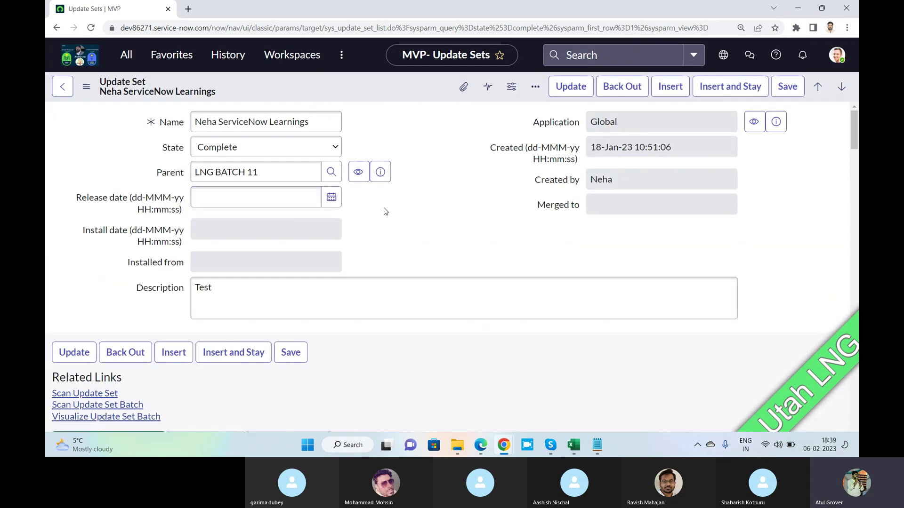
pyautogui.scroll(-3, 383, 214)
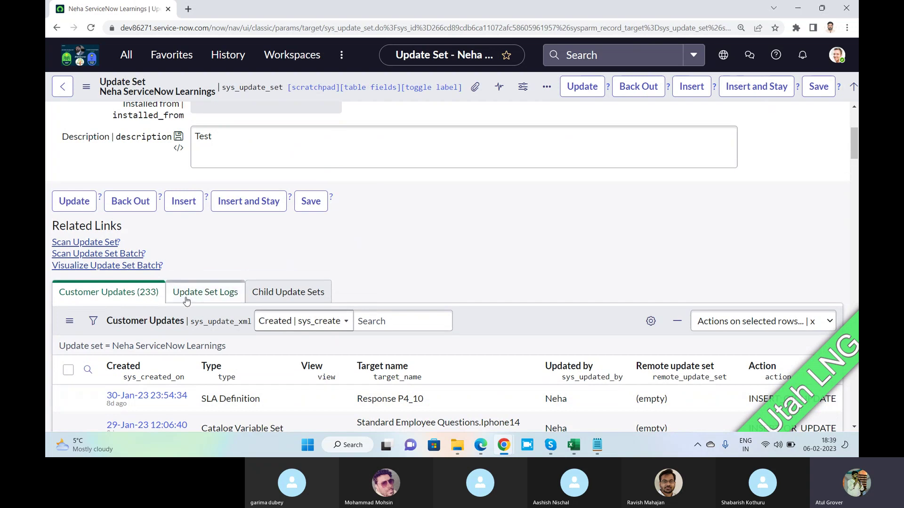
pyautogui.scroll(-2, 156, 303)
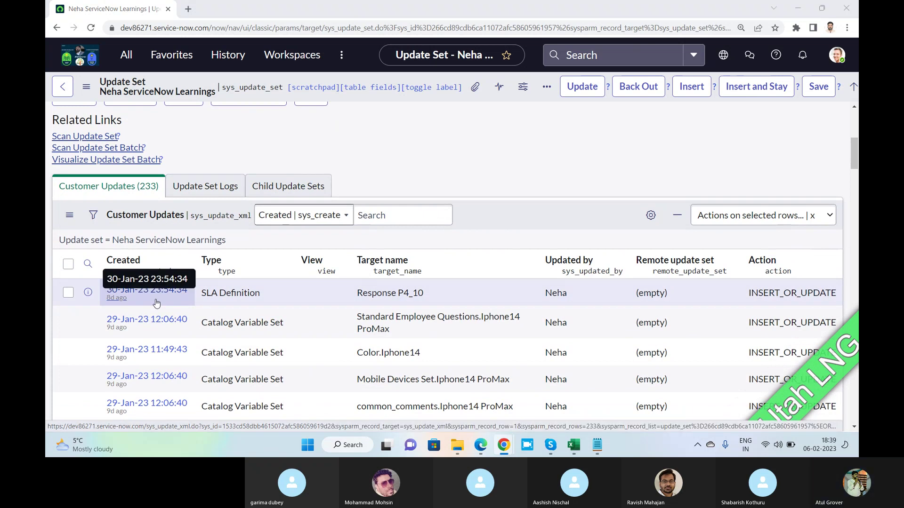
pyautogui.hotkey('alt', 'Tab')
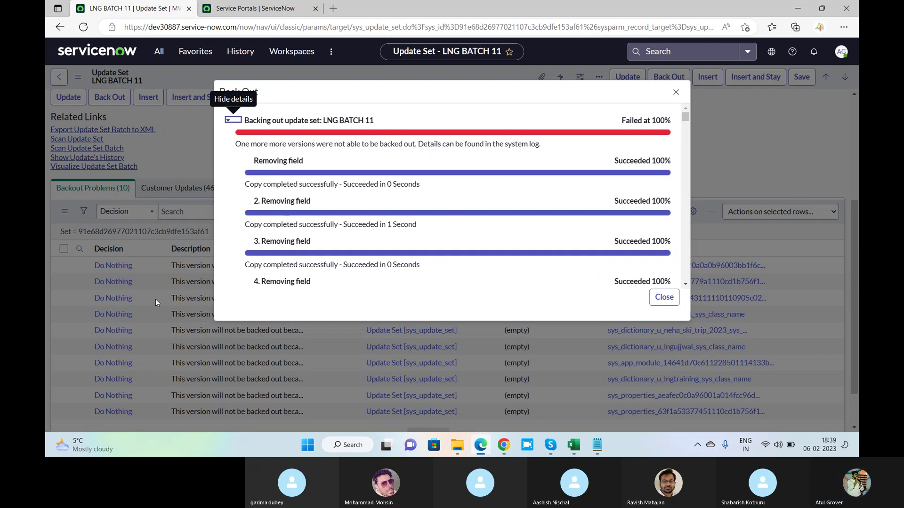
# Review the message about versions not backed out and close the back-out results.
pyautogui.hotkey('alt', 'Tab')
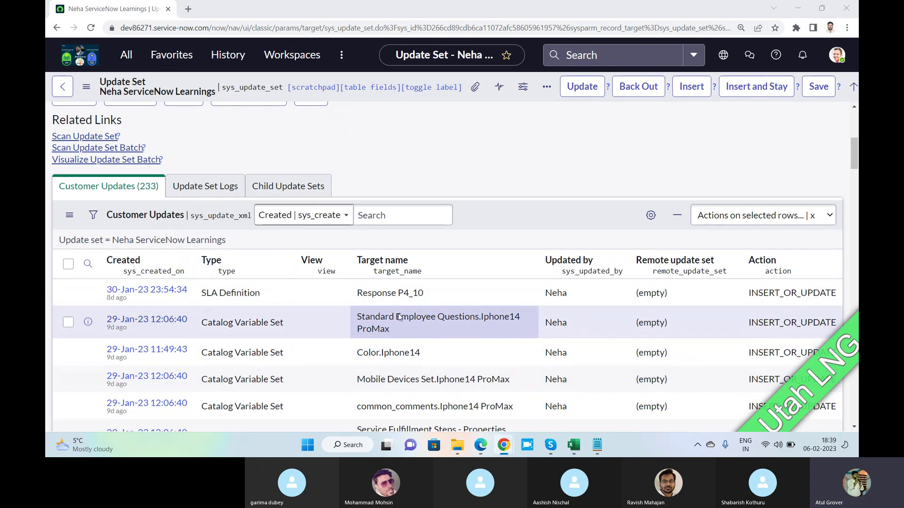
pyautogui.hotkey('alt', 'Tab')
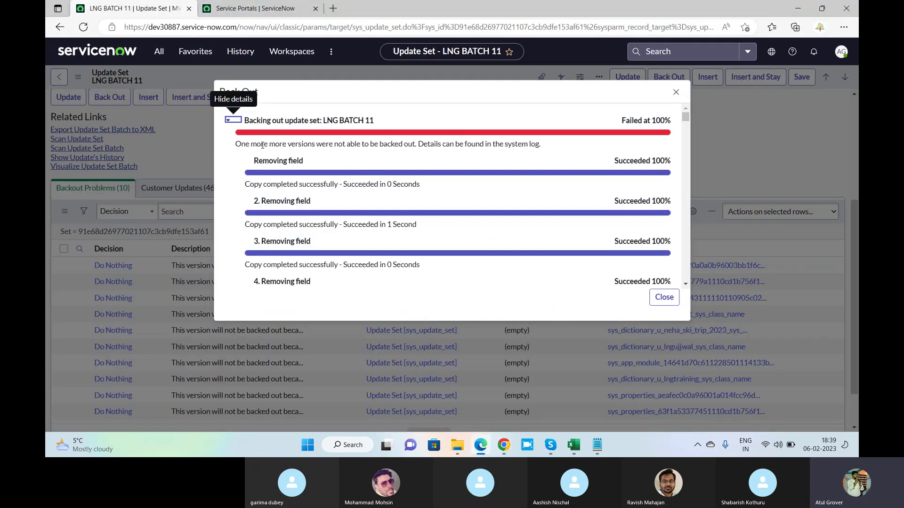
pyautogui.moveTo(323, 146); pyautogui.dragTo(443, 161)
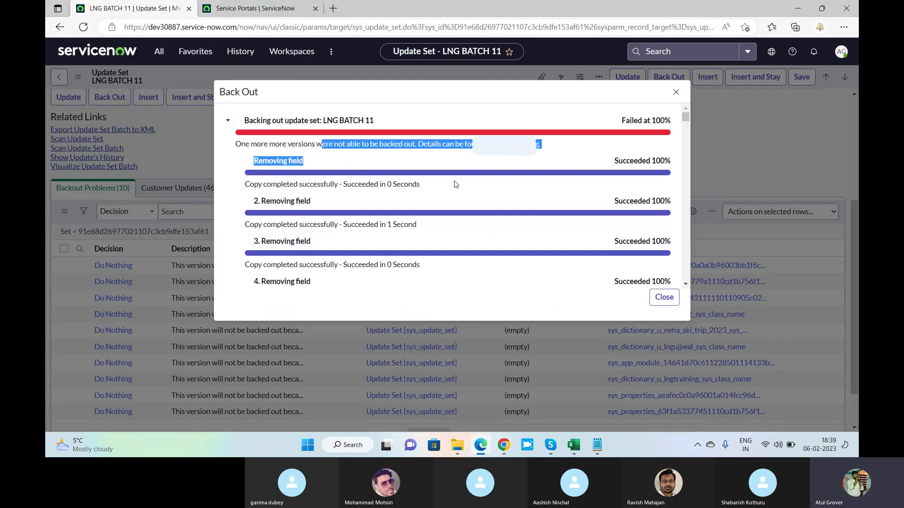
pyautogui.click(663, 298)
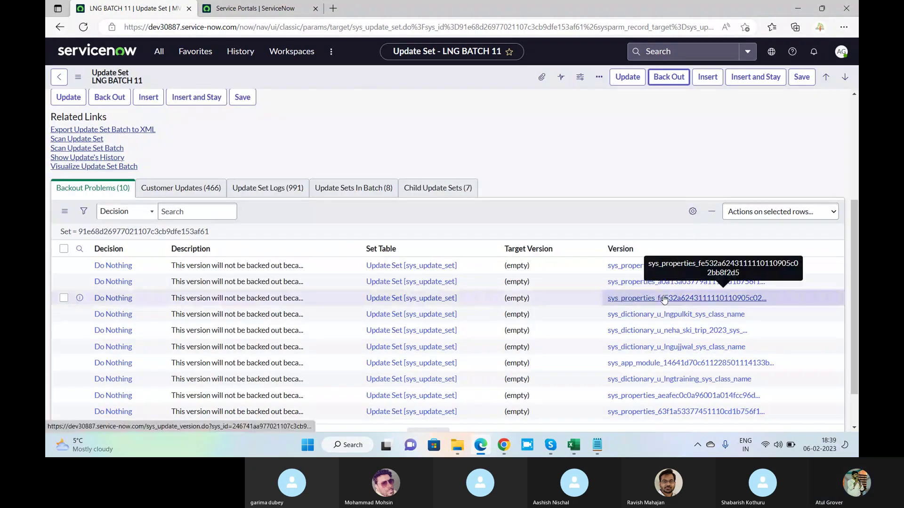
# Reload LNG BATCH 11 and open its first Backout Problem, glide.ui.impersonate_button.enable.
pyautogui.rightClick(421, 84)
pyautogui.click(466, 228)
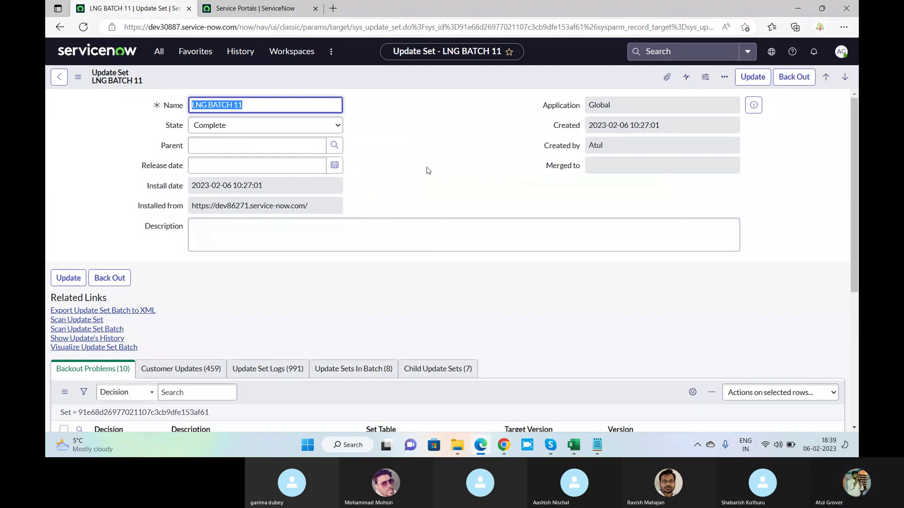
pyautogui.scroll(-4, 428, 170)
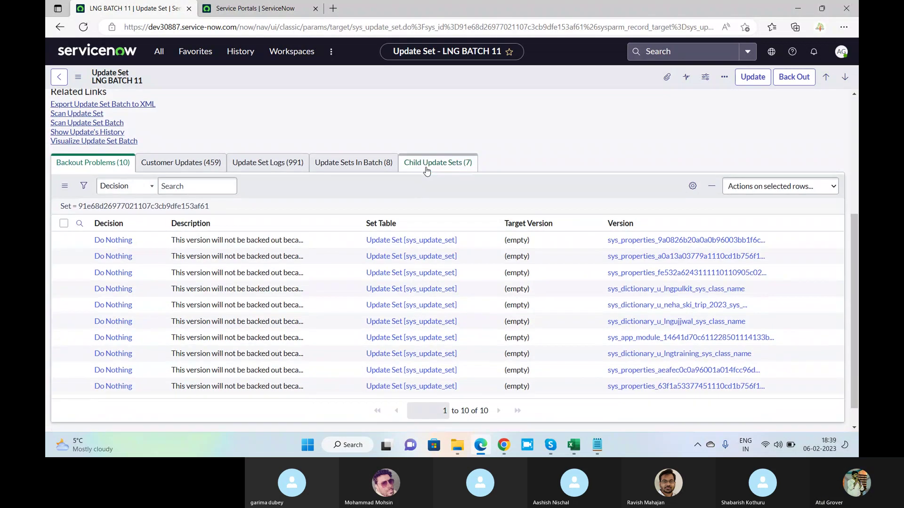
pyautogui.click(116, 241)
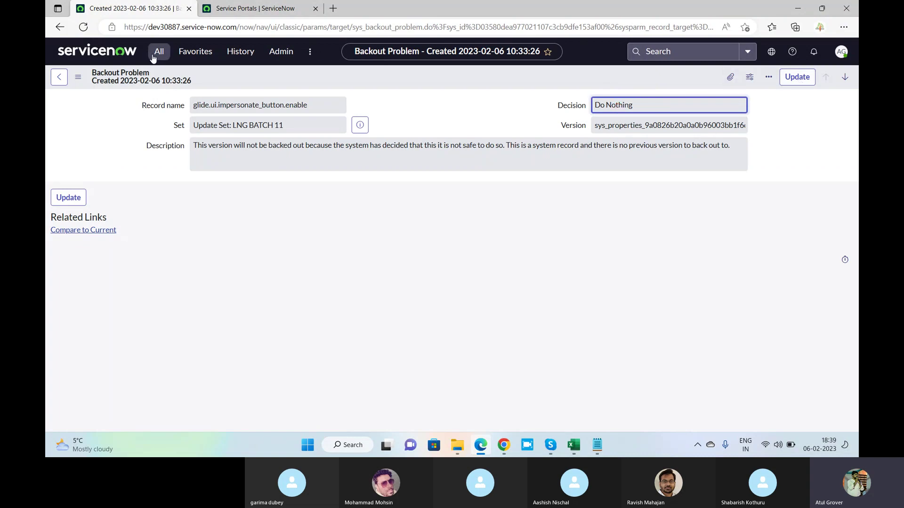
# Reload the Backout Problem record and try filtering the All menu by two user names.
pyautogui.click(84, 28)
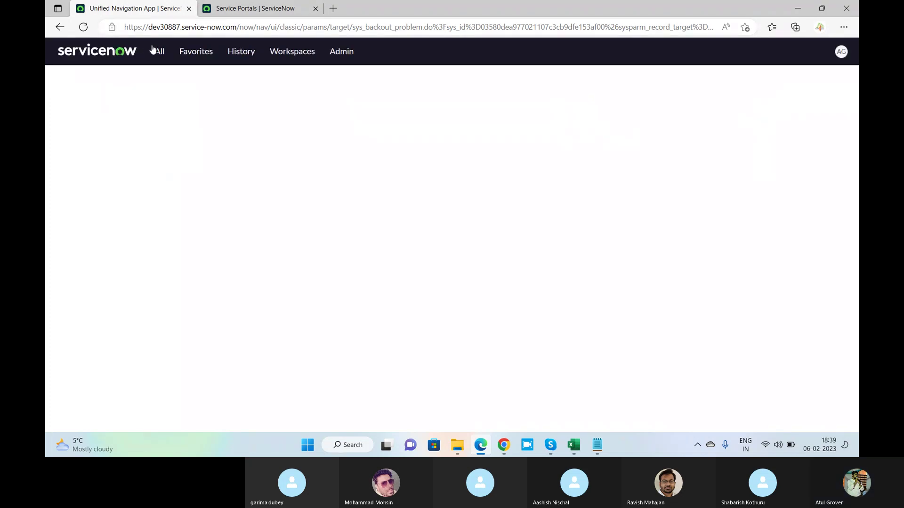
pyautogui.click(158, 53)
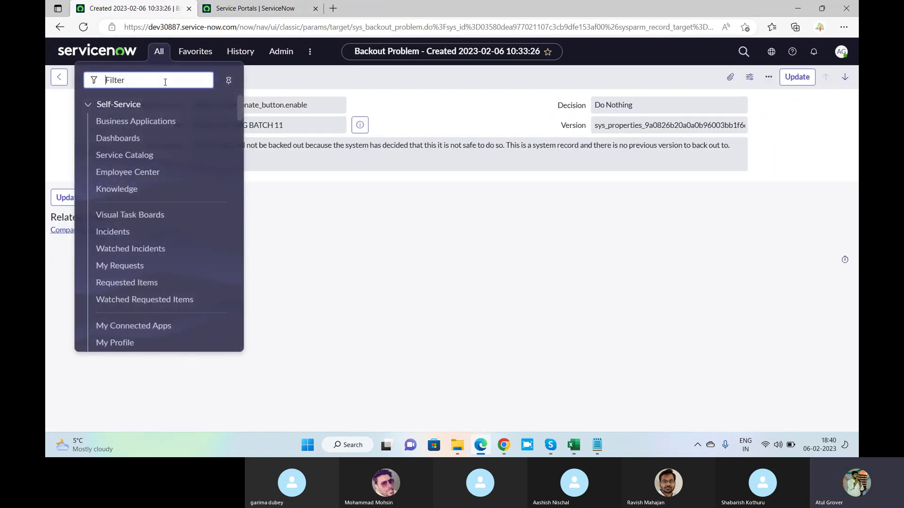
pyautogui.write('Neha')
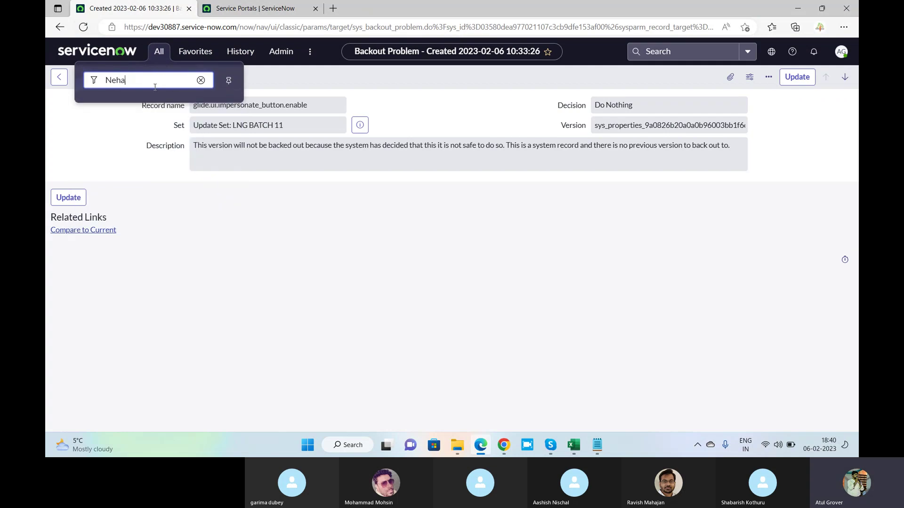
pyautogui.press('BackSpace')
pyautogui.press('BackSpace')
pyautogui.press('BackSpace')
pyautogui.press('BackSpace')
pyautogui.write('P')
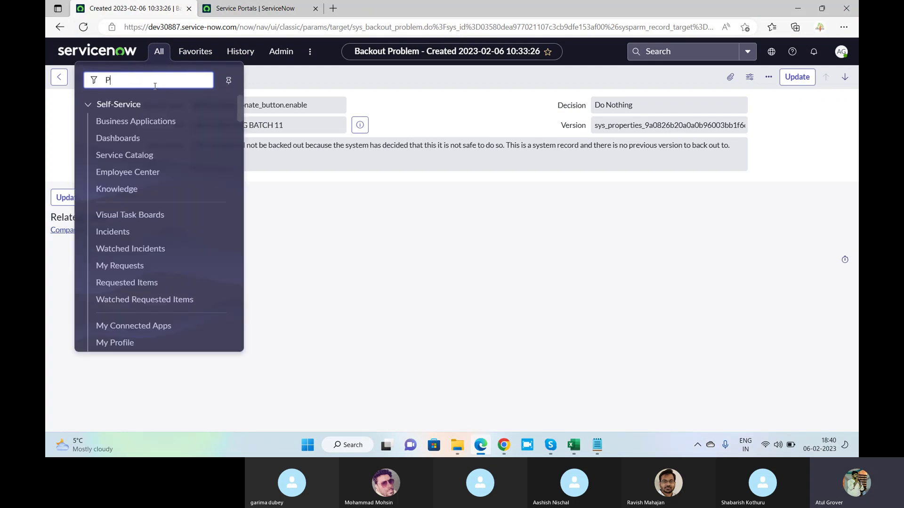
pyautogui.write('ul')
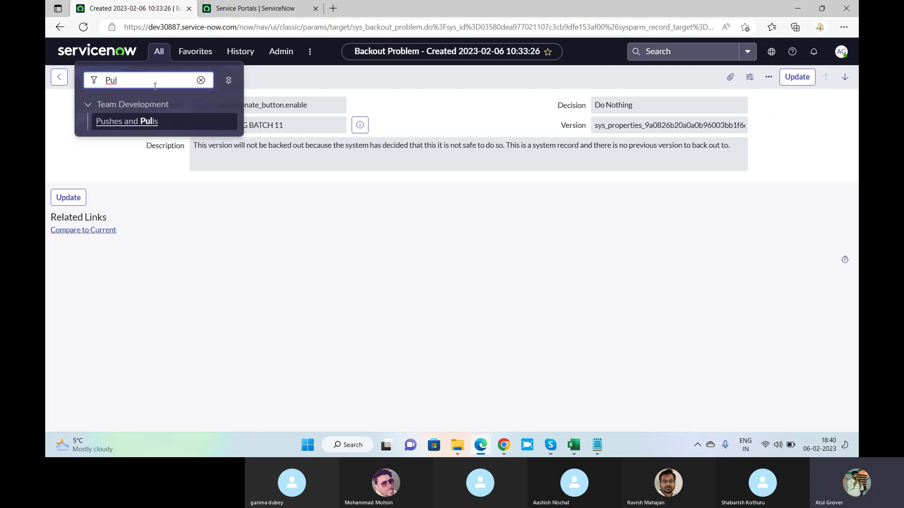
pyautogui.press('BackSpace')
pyautogui.press('BackSpace')
pyautogui.press('BackSpace')
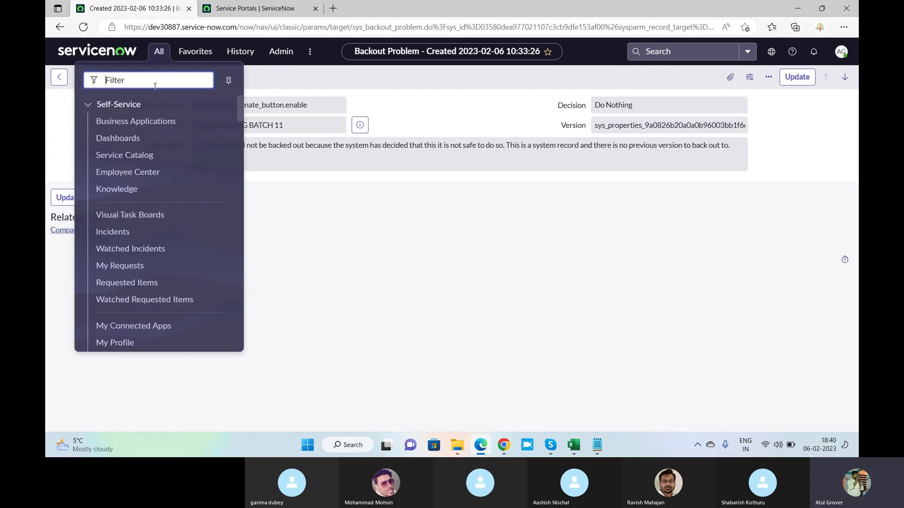
# Close the navigation list, then highlight and deselect the Backout Problem description text.
pyautogui.click(417, 109)
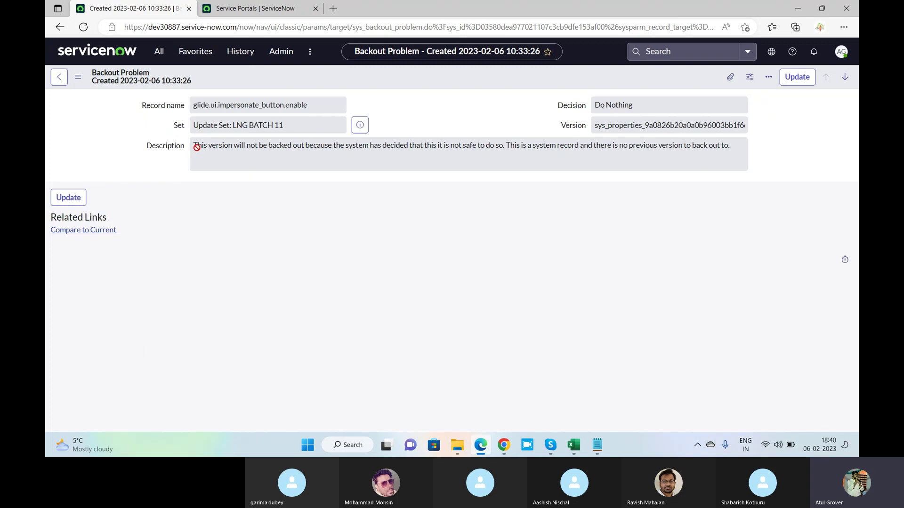
pyautogui.moveTo(197, 147); pyautogui.dragTo(431, 149)
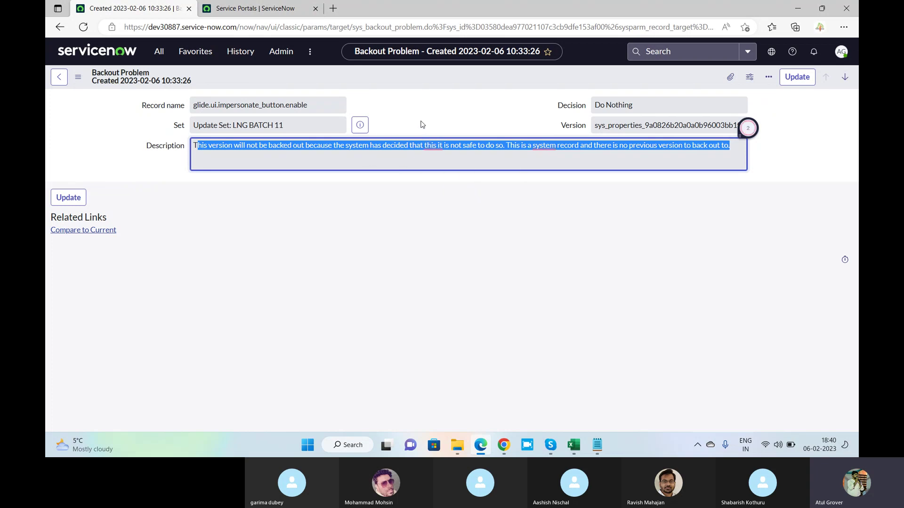
pyautogui.click(422, 123)
# Cycle to the Skype training call, then return to the learnings update set browser window.
pyautogui.hotkey('alt', 'Tab')
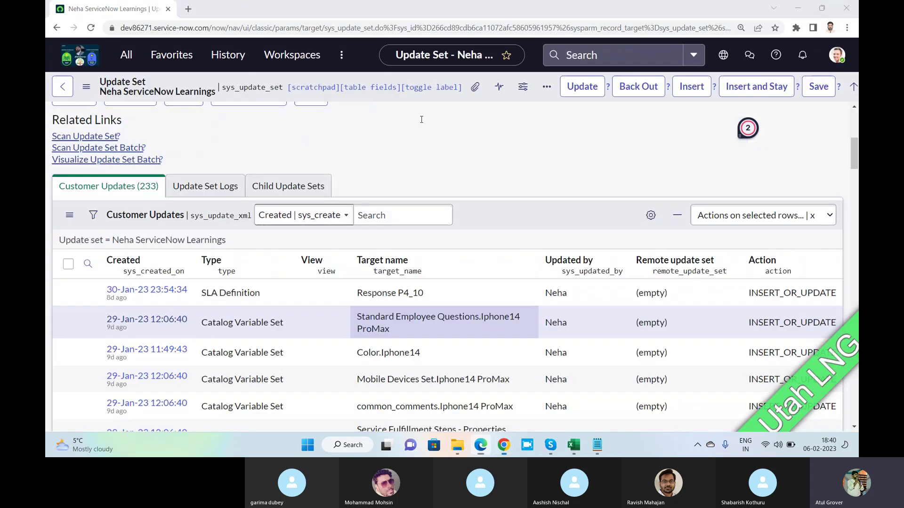
pyautogui.hotkey('alt', 'Tab')
pyautogui.press('Tab')
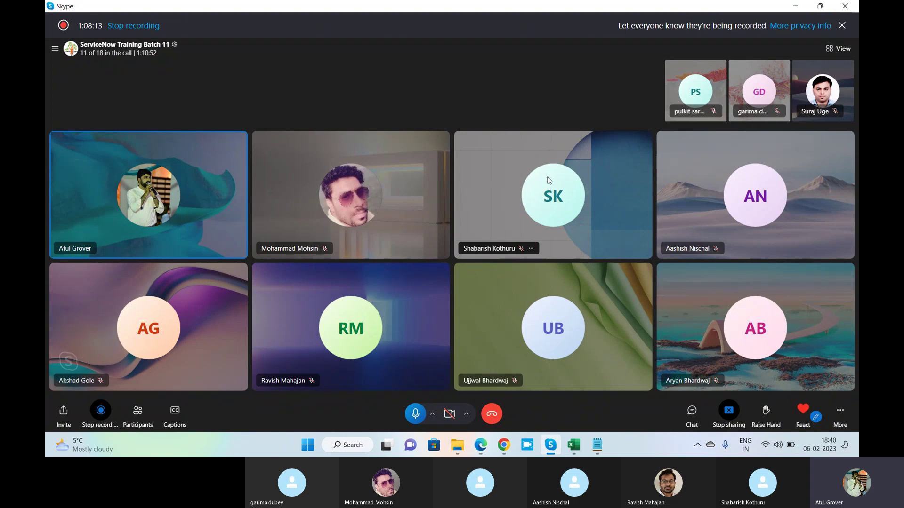
pyautogui.click(503, 445)
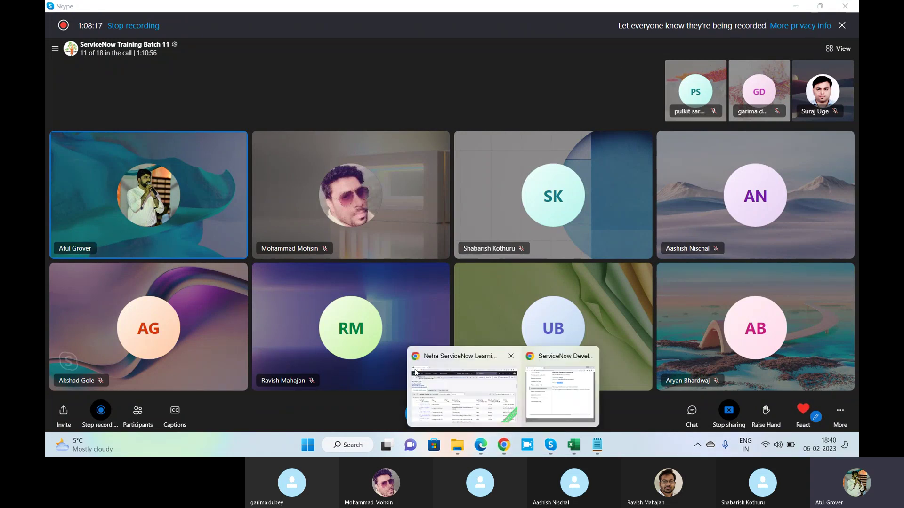
pyautogui.click(416, 373)
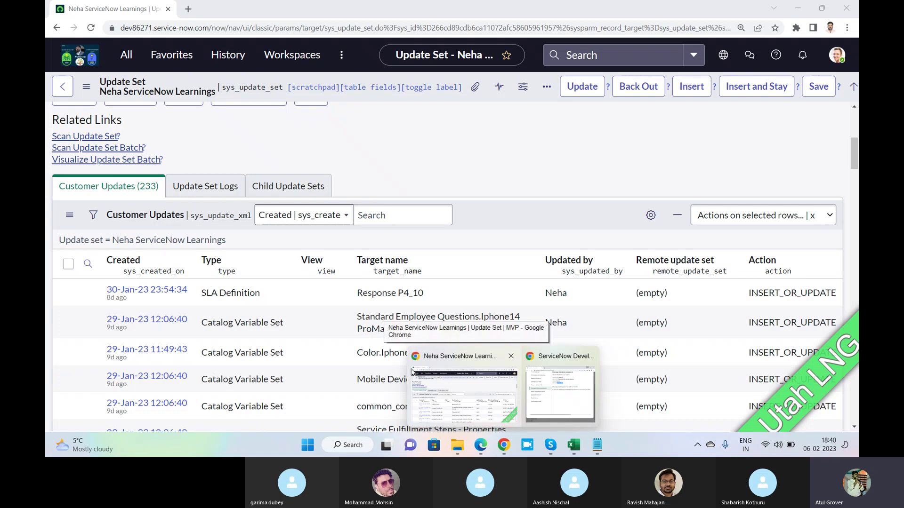